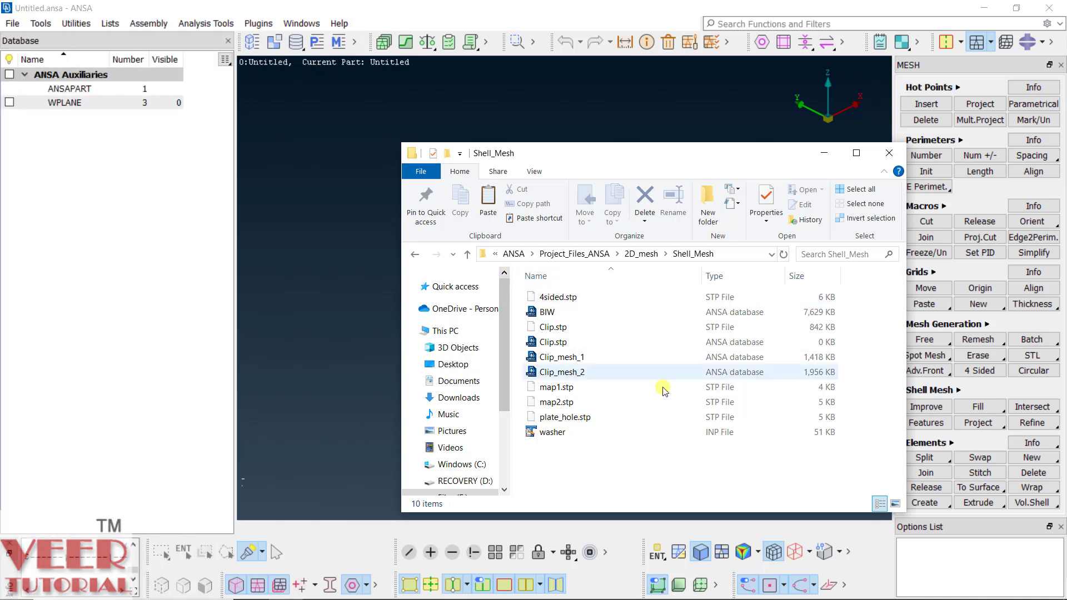
- Open the Clip_mesh_2 database from the Shell_Mesh folder in ANSA as a new file instead of merging it
{"action": "left_click", "coordinate": [583, 373]}
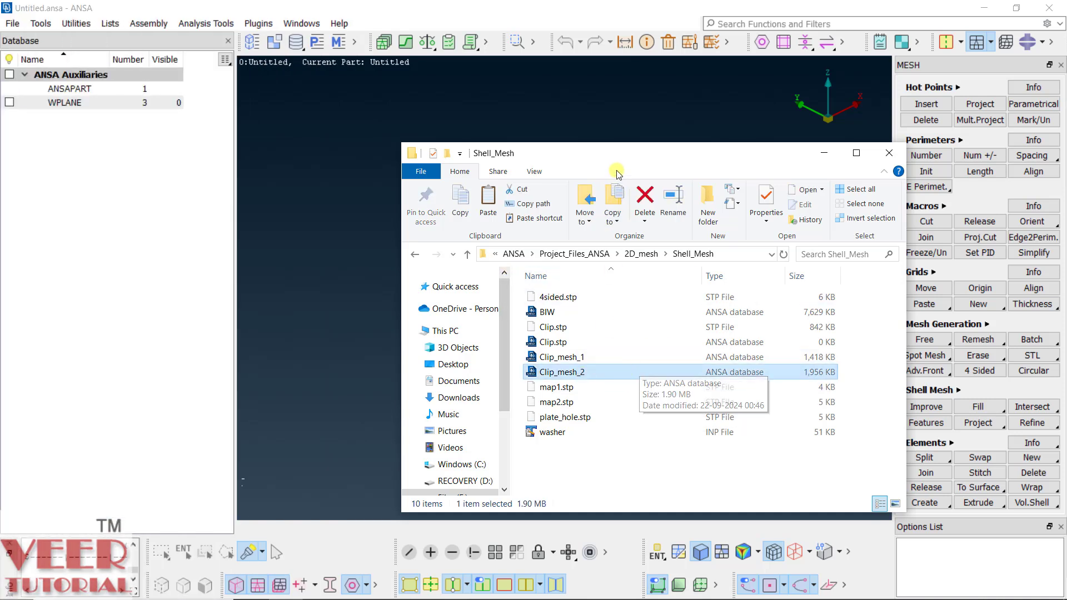
{"action": "left_click_drag", "start_coordinate": [612, 153], "coordinate": [783, 141]}
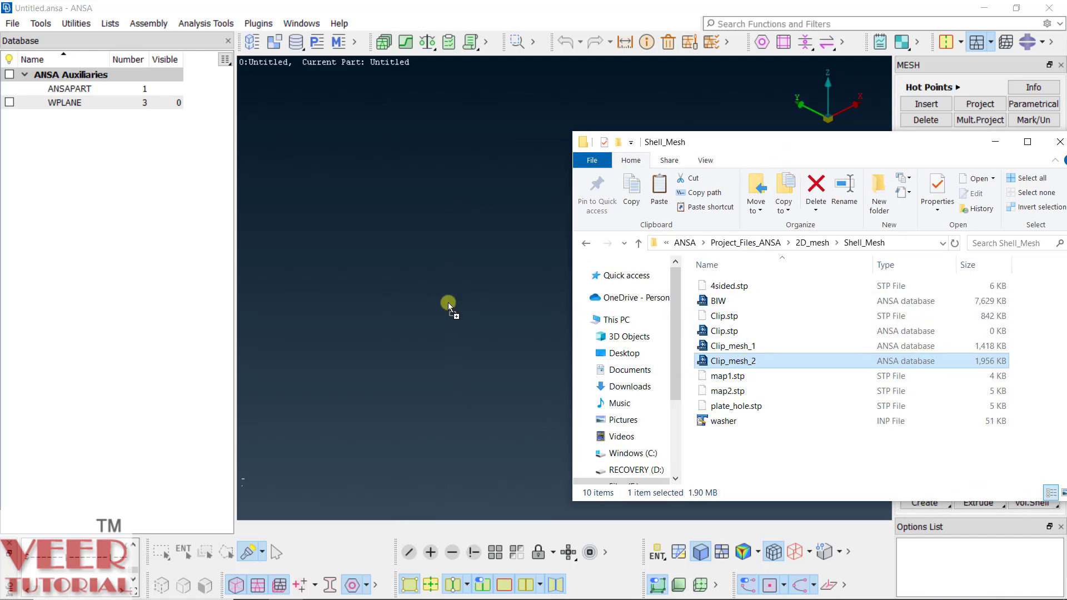
{"action": "left_click_drag", "start_coordinate": [456, 307], "coordinate": [448, 302]}
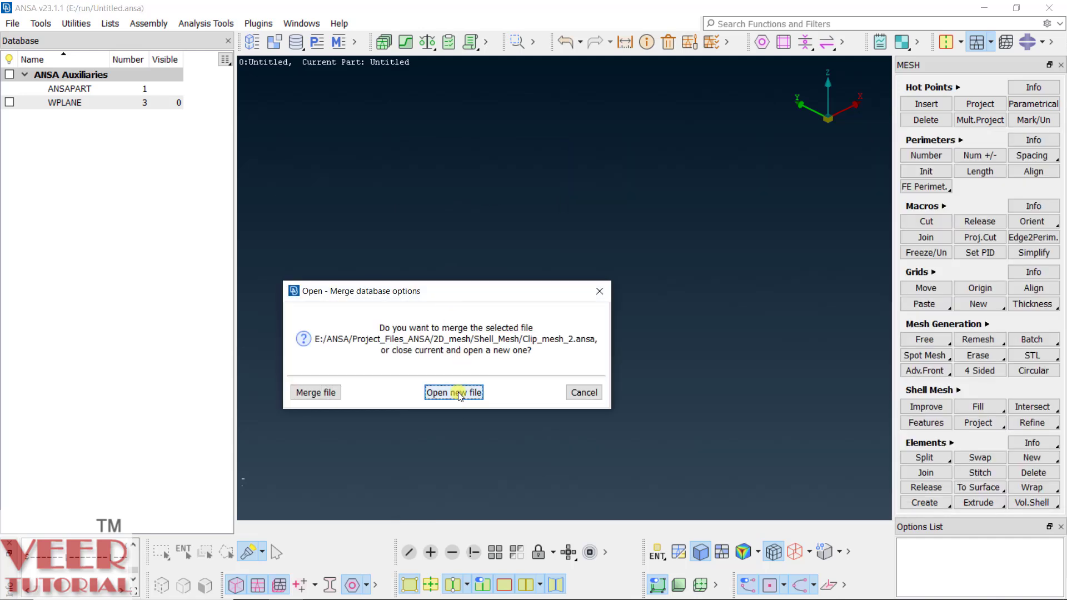
{"action": "left_click", "coordinate": [459, 393]}
{"action": "left_click", "coordinate": [512, 447]}
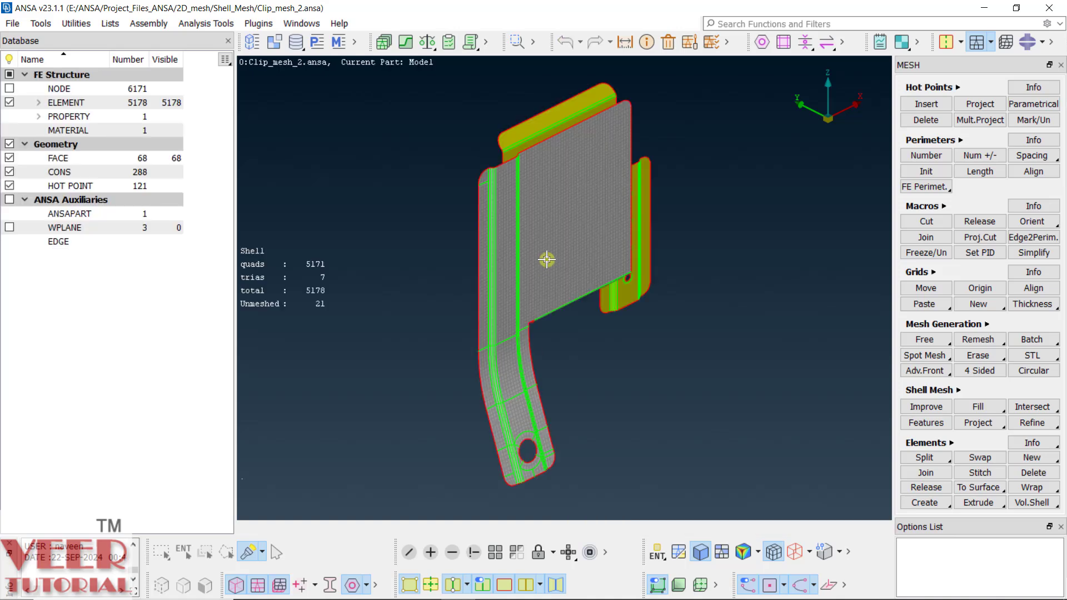
- Examine the clip's existing shell mesh around the large hole, the bends and side walls, and the areas still unmeshed
{"action": "left_click_drag", "start_coordinate": [581, 287], "coordinate": [509, 193], "text": "ctrl"}
{"action": "left_click_drag", "start_coordinate": [541, 258], "coordinate": [649, 273], "text": "ctrl"}
{"action": "scroll", "coordinate": [266, 341], "scroll_direction": "up", "scroll_amount": 8}
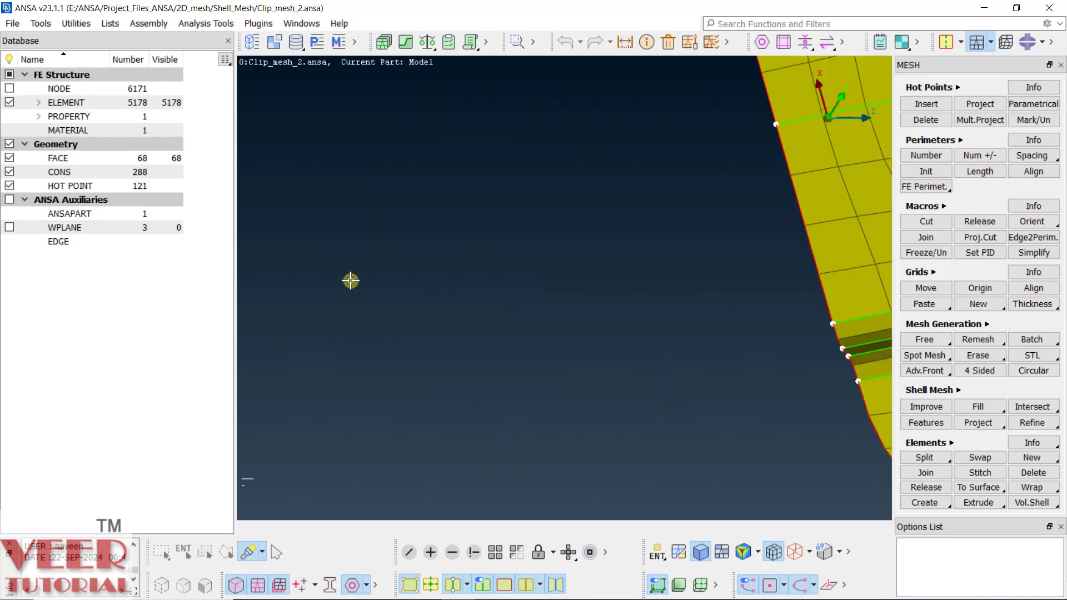
{"action": "scroll", "coordinate": [333, 314], "scroll_direction": "down", "scroll_amount": 4}
{"action": "scroll", "coordinate": [336, 311], "scroll_direction": "down", "scroll_amount": 3}
{"action": "scroll", "coordinate": [458, 239], "scroll_direction": "up", "scroll_amount": 6}
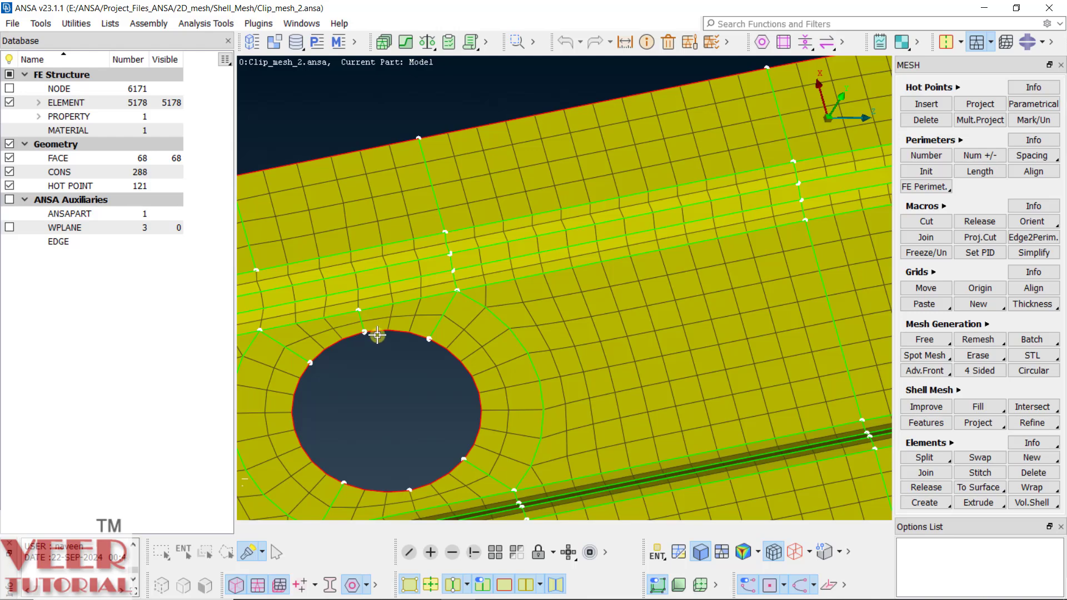
{"action": "scroll", "coordinate": [377, 335], "scroll_direction": "down", "scroll_amount": 6}
{"action": "scroll", "coordinate": [483, 304], "scroll_direction": "down", "scroll_amount": 4}
{"action": "left_click_drag", "start_coordinate": [548, 261], "coordinate": [543, 241], "text": "ctrl"}
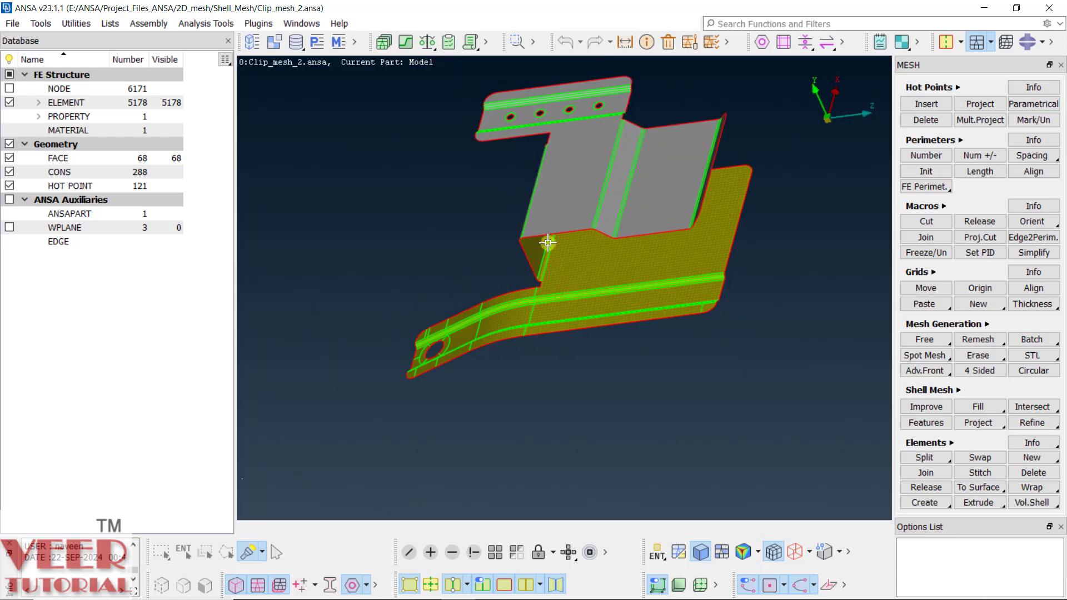
{"action": "scroll", "coordinate": [542, 243], "scroll_direction": "up", "scroll_amount": 7}
{"action": "left_click_drag", "start_coordinate": [473, 304], "coordinate": [573, 280], "text": "ctrl"}
{"action": "scroll", "coordinate": [543, 327], "scroll_direction": "down", "scroll_amount": 3}
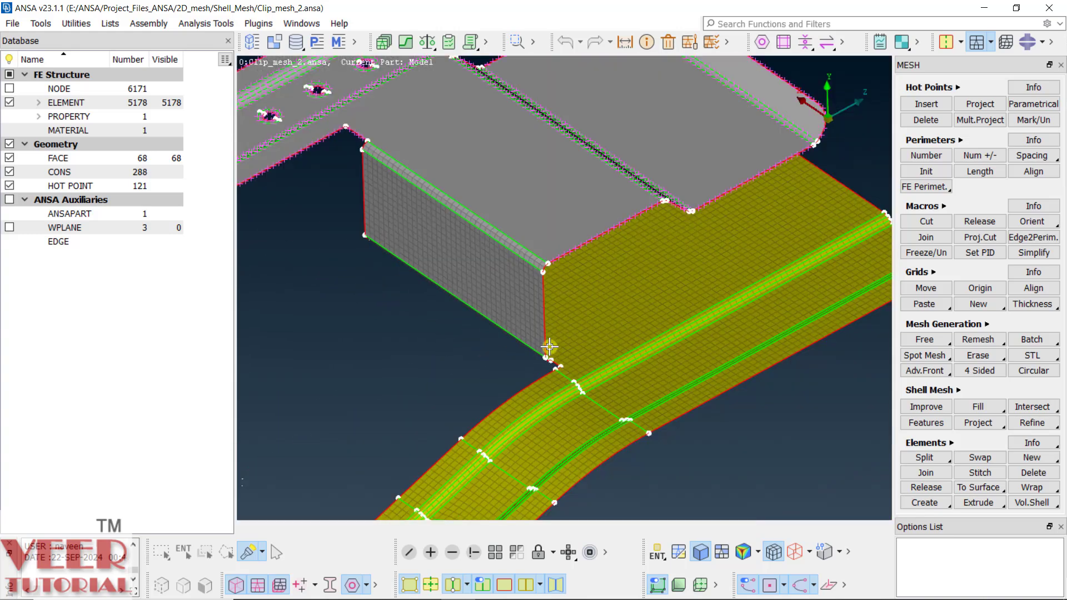
{"action": "scroll", "coordinate": [551, 339], "scroll_direction": "down", "scroll_amount": 5}
{"action": "scroll", "coordinate": [429, 222], "scroll_direction": "up", "scroll_amount": 5}
{"action": "left_click_drag", "start_coordinate": [634, 239], "coordinate": [600, 265], "text": "ctrl"}
{"action": "scroll", "coordinate": [600, 343], "scroll_direction": "down", "scroll_amount": 5}
- Measure the washer ring's width around one of the flange's small holes, and clear the measurement
{"action": "scroll", "coordinate": [606, 250], "scroll_direction": "up", "scroll_amount": 4}
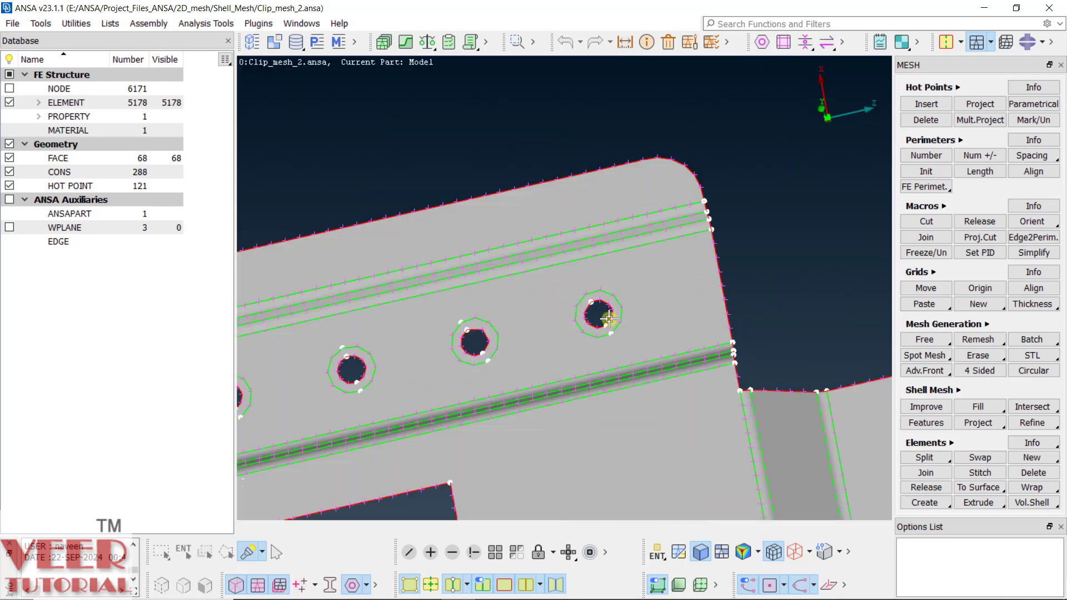
{"action": "scroll", "coordinate": [608, 325], "scroll_direction": "up", "scroll_amount": 3}
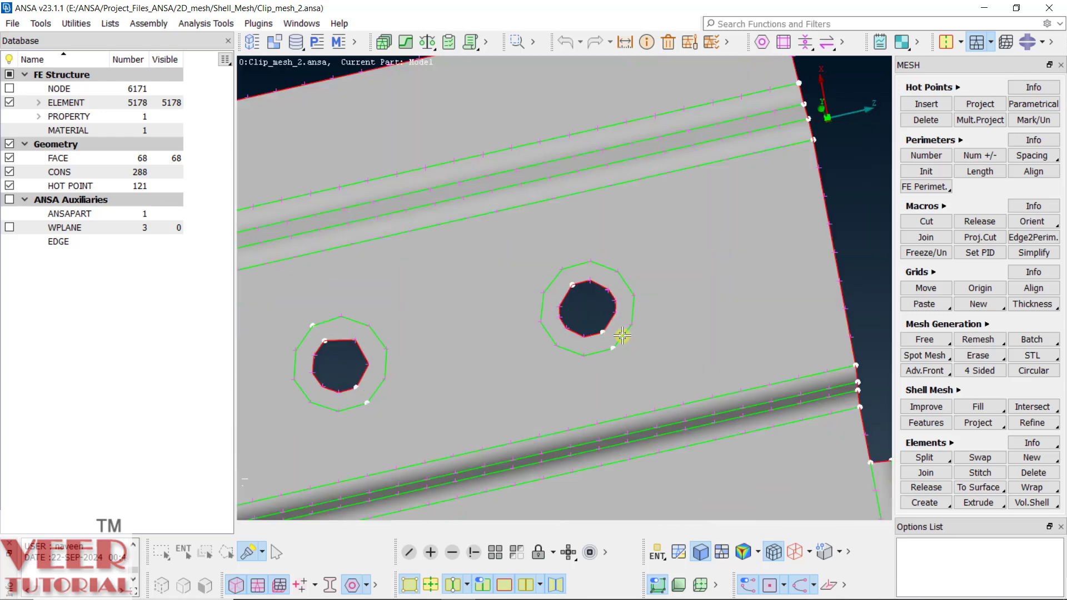
{"action": "scroll", "coordinate": [618, 346], "scroll_direction": "up", "scroll_amount": 3}
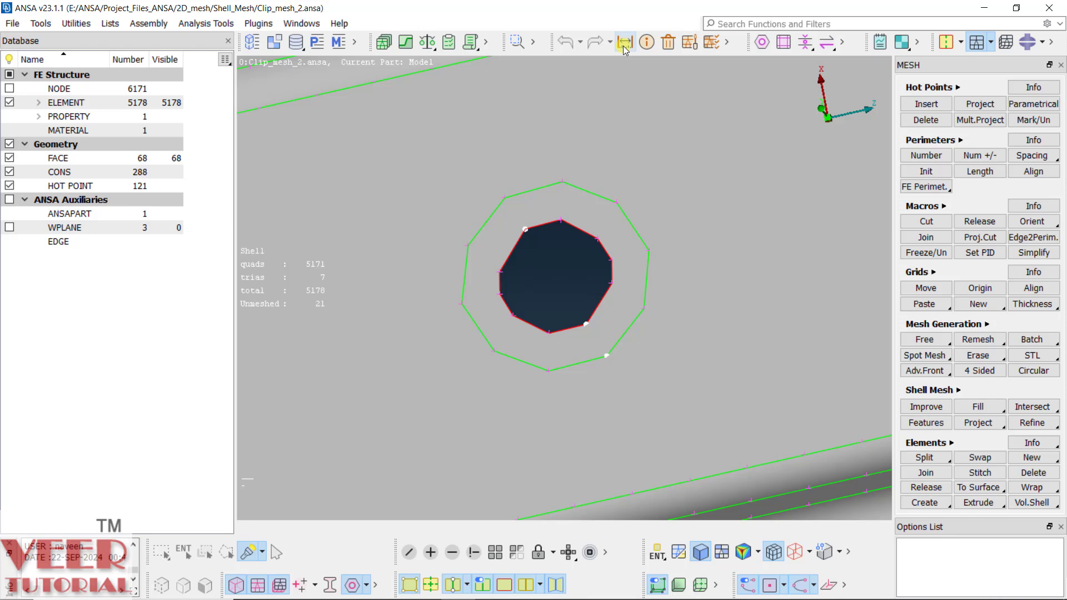
{"action": "left_click", "coordinate": [625, 45]}
{"action": "left_click", "coordinate": [588, 321]}
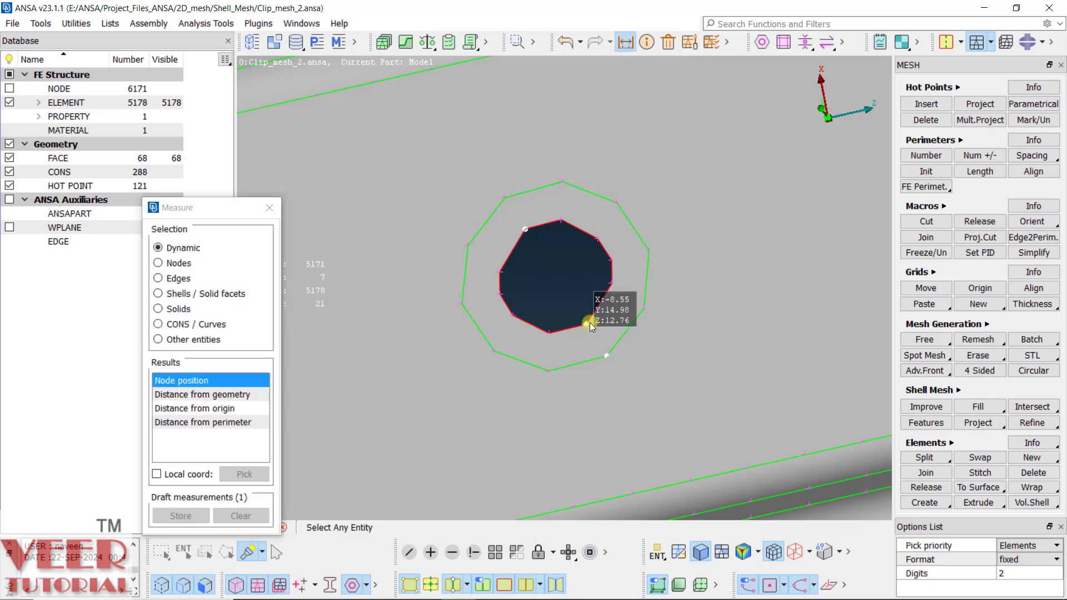
{"action": "left_click", "coordinate": [607, 358]}
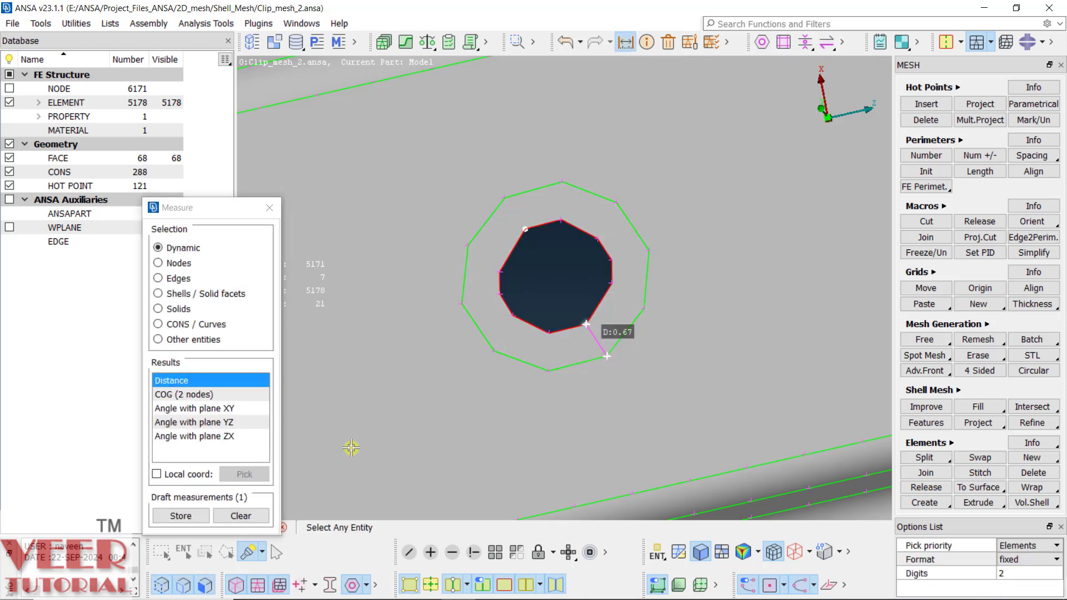
{"action": "left_click", "coordinate": [253, 519]}
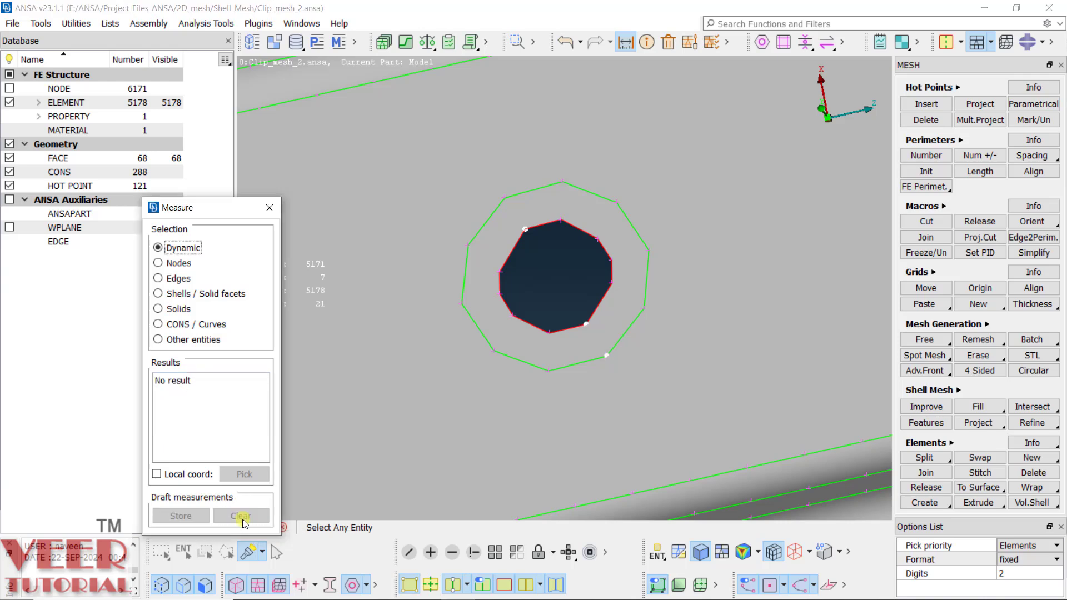
{"action": "left_click", "coordinate": [278, 209]}
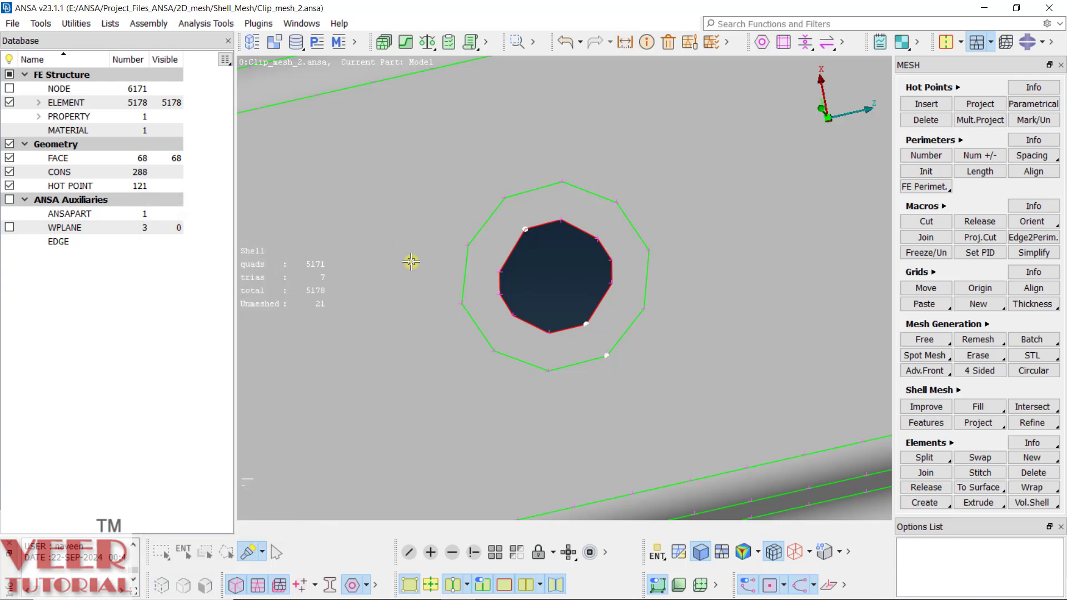
- Mesh the flat flange face containing the four small holes, together with their washer rings, using the Best mesh generator with mixed elements
{"action": "scroll", "coordinate": [442, 297], "scroll_direction": "down", "scroll_amount": 5}
{"action": "scroll", "coordinate": [565, 202], "scroll_direction": "down", "scroll_amount": 3}
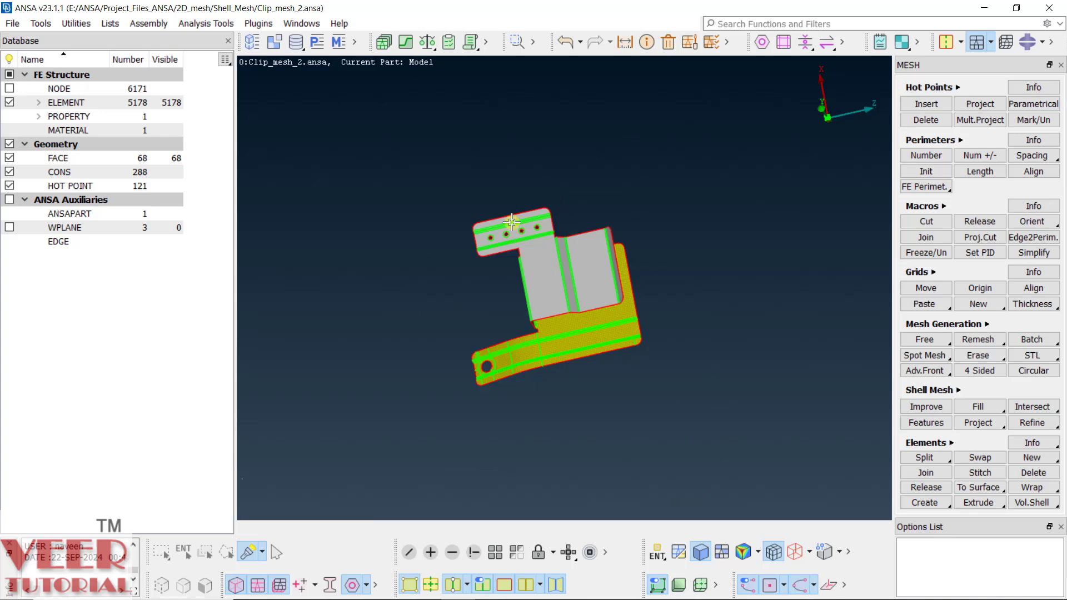
{"action": "scroll", "coordinate": [511, 223], "scroll_direction": "up", "scroll_amount": 6}
{"action": "left_click_drag", "start_coordinate": [564, 233], "coordinate": [545, 238], "text": "ctrl"}
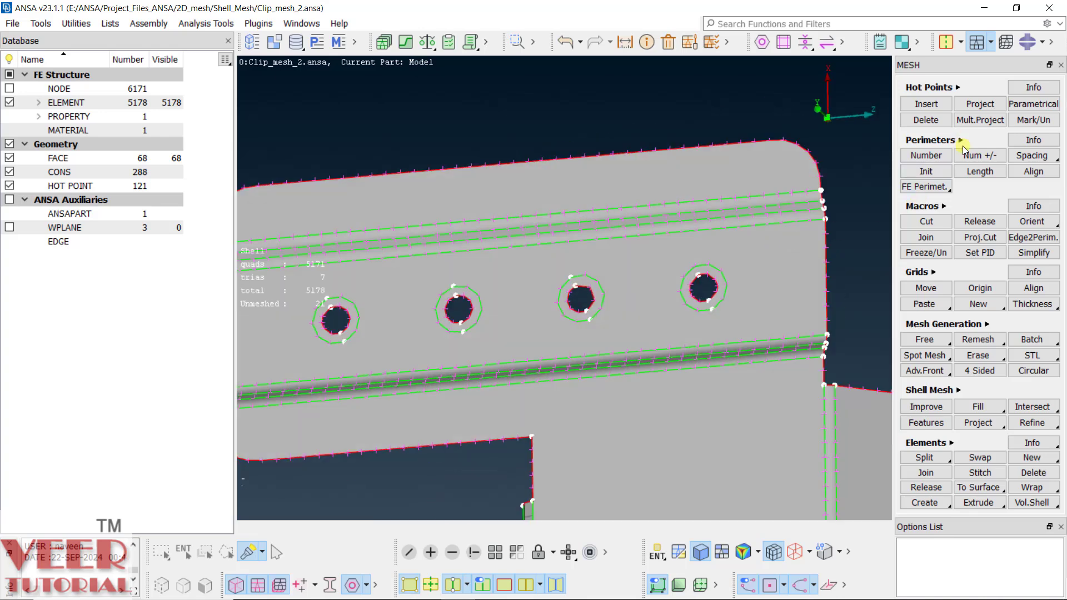
{"action": "left_click", "coordinate": [988, 326]}
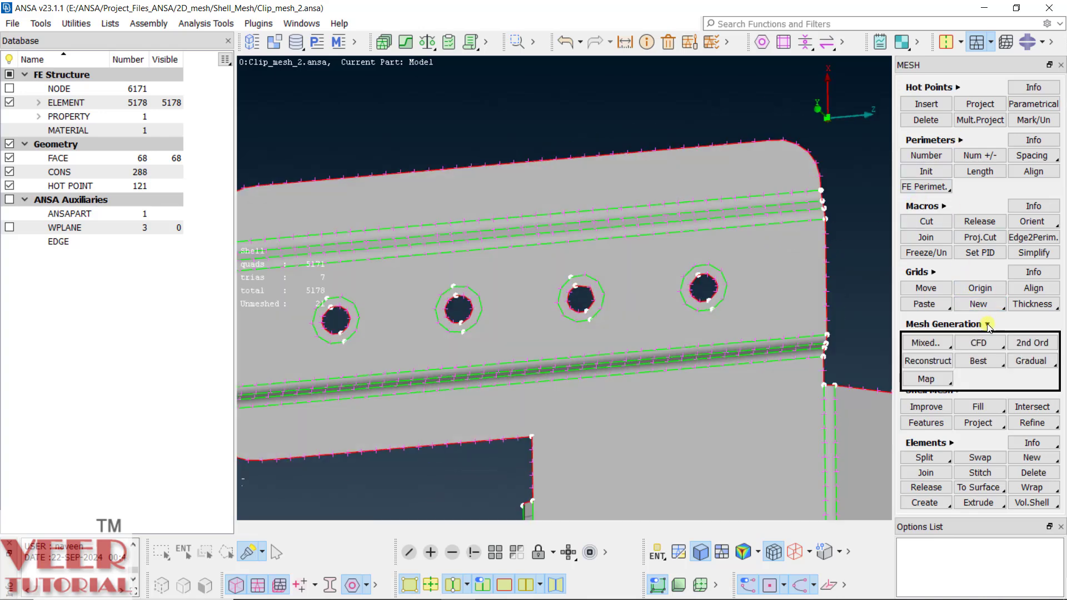
{"action": "left_click", "coordinate": [997, 359]}
{"action": "left_click", "coordinate": [995, 379]}
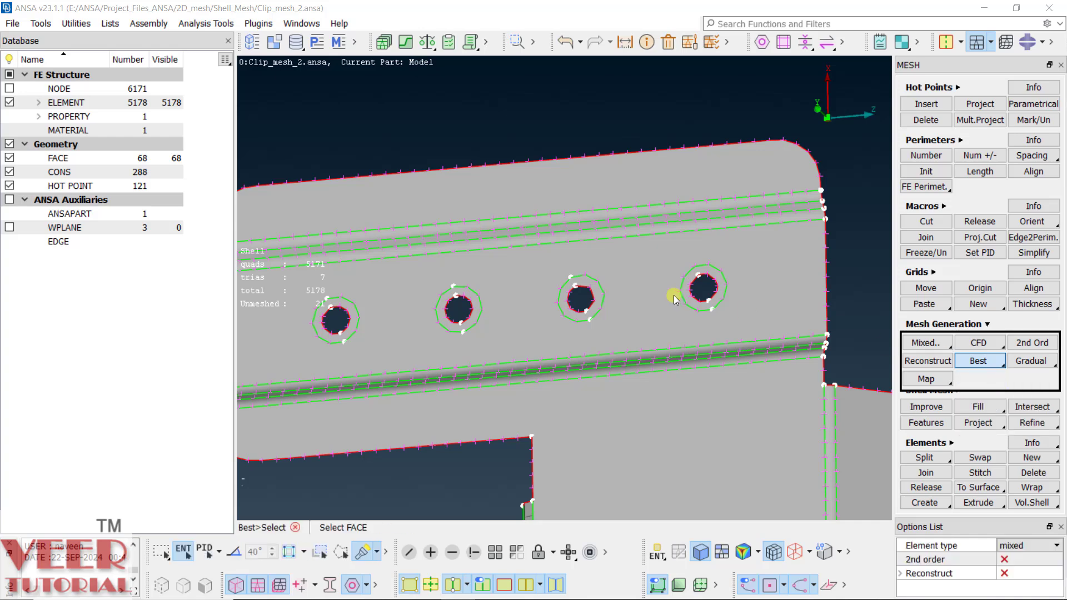
{"action": "scroll", "coordinate": [579, 289], "scroll_direction": "up", "scroll_amount": 3}
{"action": "left_click", "coordinate": [587, 279]}
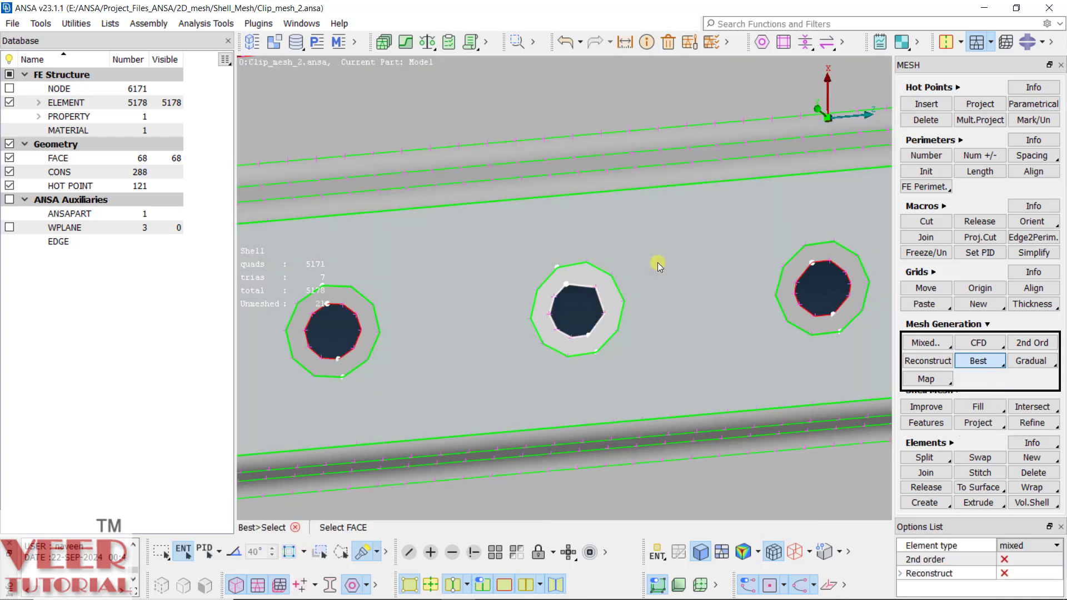
{"action": "left_click", "coordinate": [660, 264]}
{"action": "left_click", "coordinate": [808, 259]}
{"action": "scroll", "coordinate": [667, 300], "scroll_direction": "down", "scroll_amount": 3}
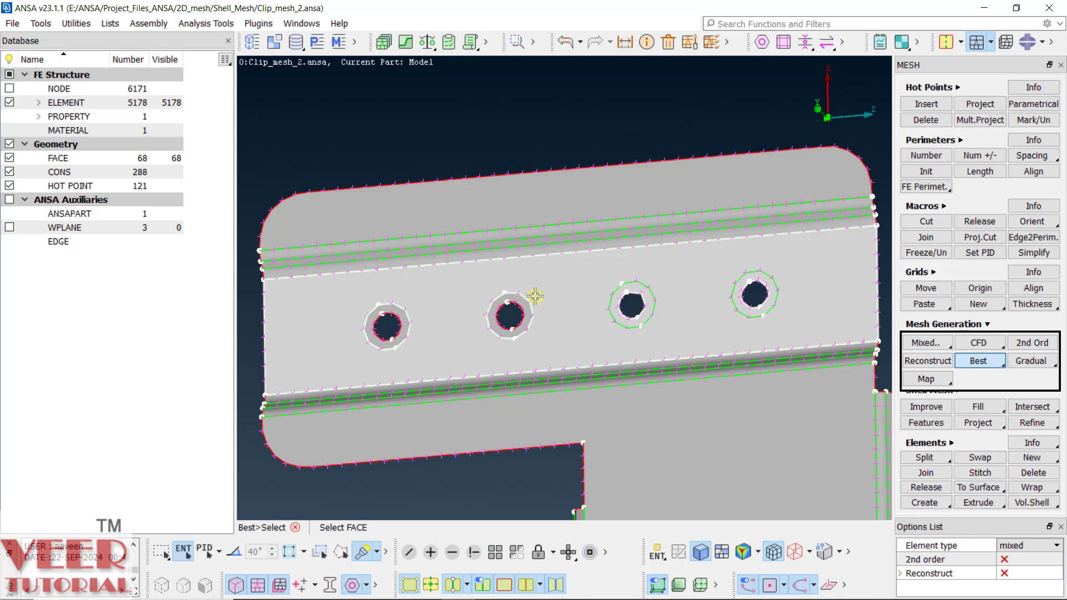
{"action": "scroll", "coordinate": [535, 295], "scroll_direction": "up", "scroll_amount": 3}
{"action": "scroll", "coordinate": [477, 329], "scroll_direction": "down", "scroll_amount": 4}
{"action": "scroll", "coordinate": [389, 312], "scroll_direction": "up", "scroll_amount": 4}
{"action": "left_click", "coordinate": [413, 255]}
{"action": "scroll", "coordinate": [424, 327], "scroll_direction": "down", "scroll_amount": 4}
{"action": "middle_click", "coordinate": [512, 314]}
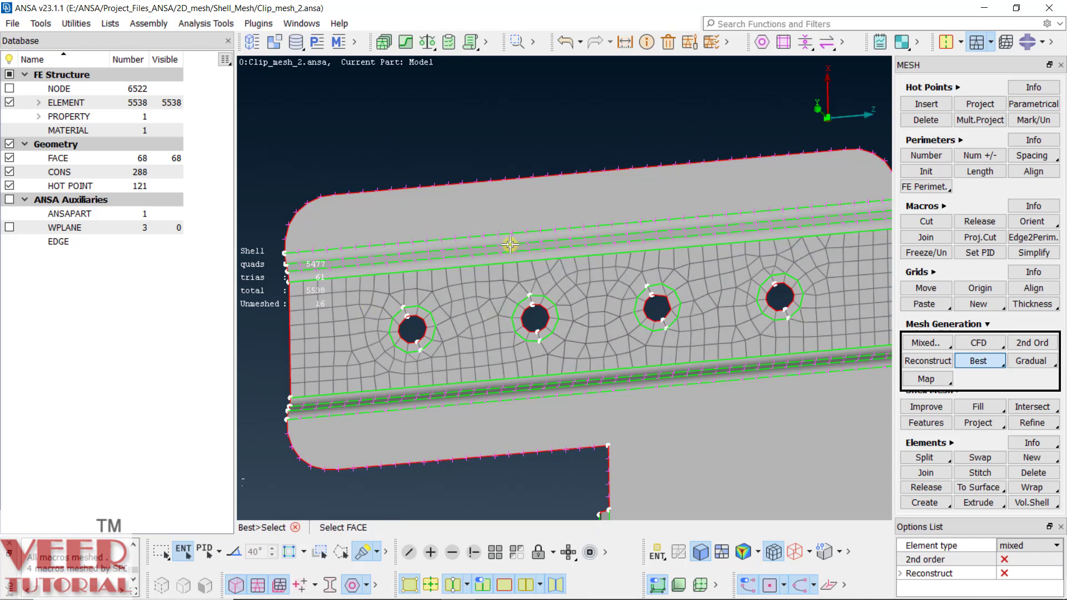
- Increase the element number on the coarse half of the third small hole's inner edge to 5, reconstructing the mesh
{"action": "left_click_drag", "start_coordinate": [605, 282], "coordinate": [634, 297], "text": "ctrl"}
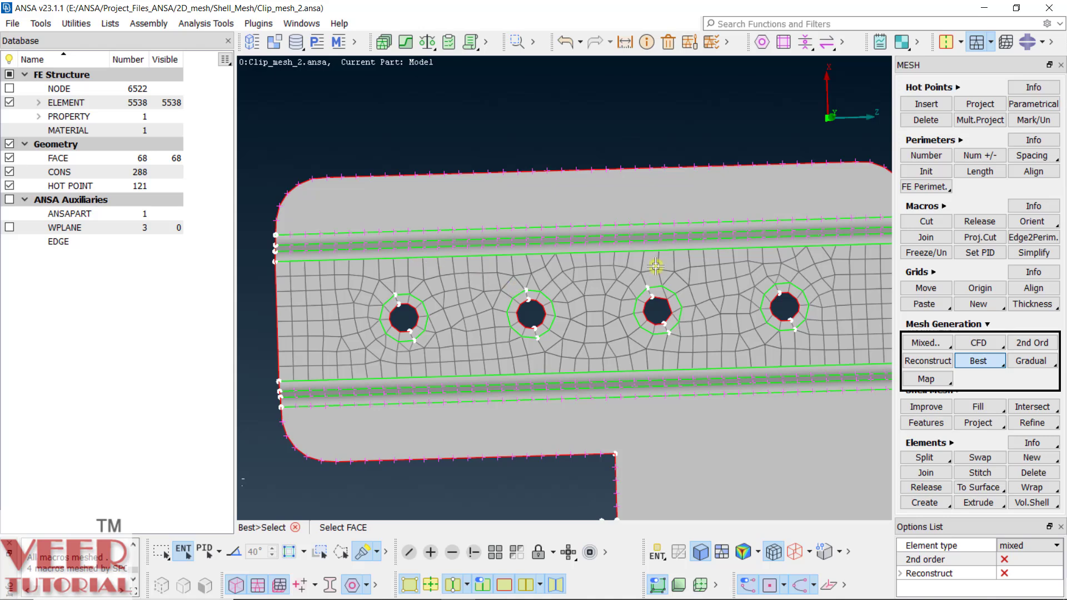
{"action": "scroll", "coordinate": [836, 314], "scroll_direction": "up", "scroll_amount": 4}
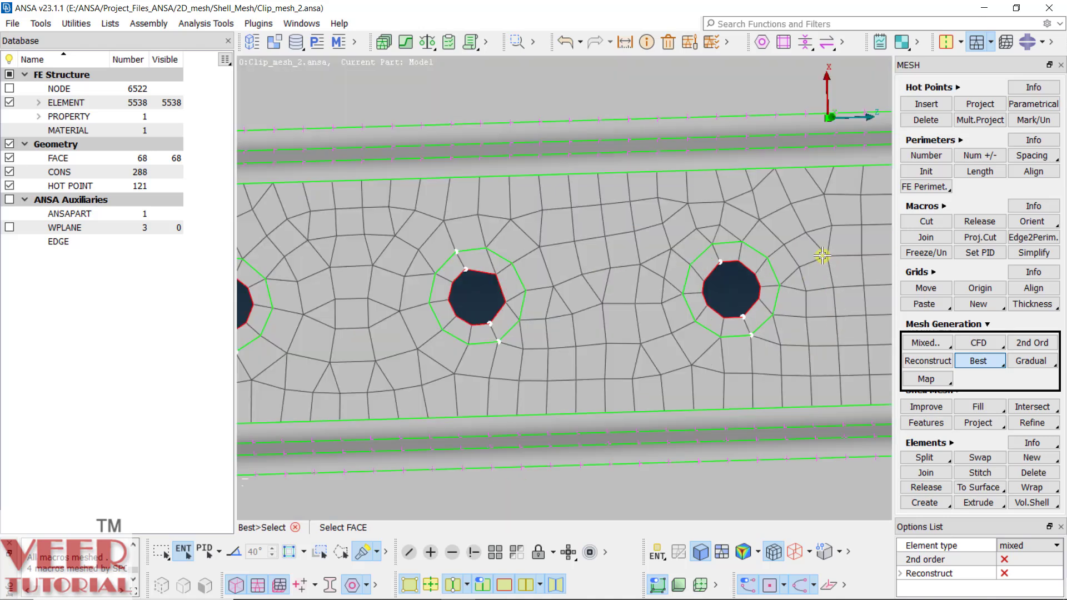
{"action": "left_click", "coordinate": [718, 307]}
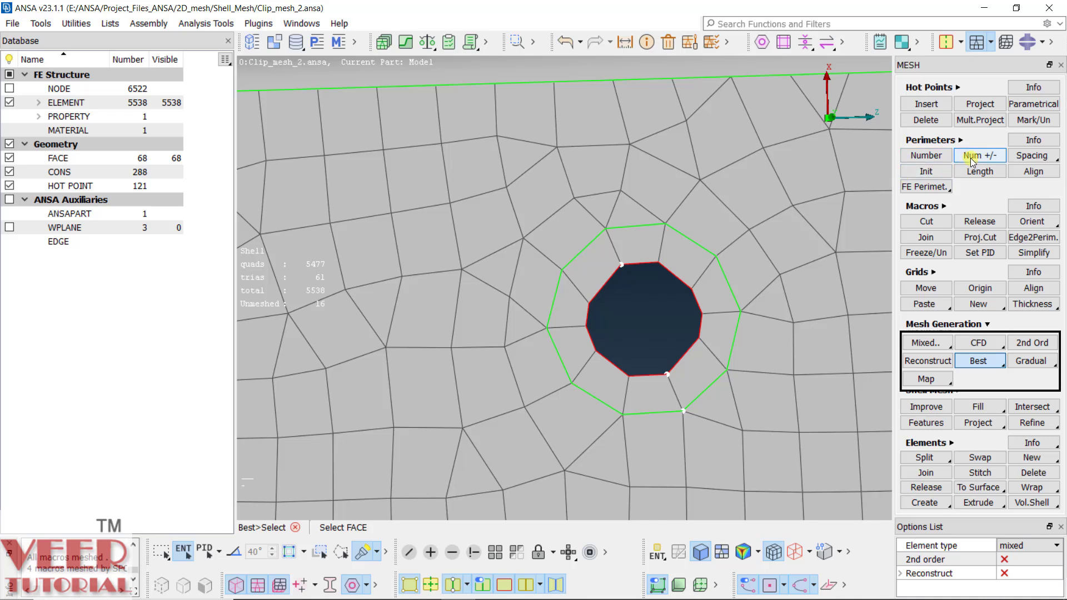
{"action": "left_click", "coordinate": [980, 155]}
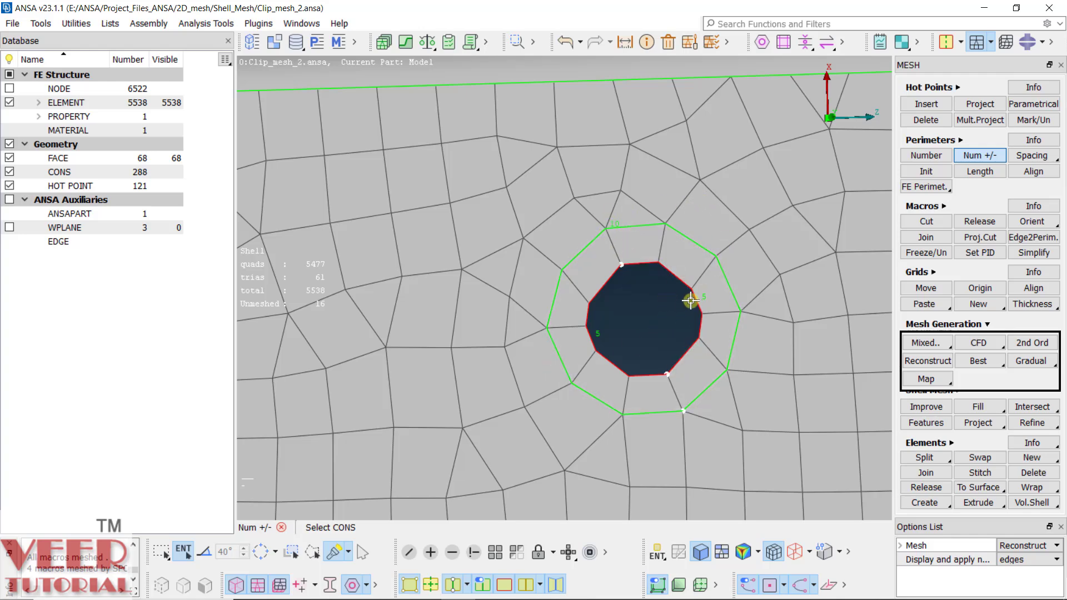
{"action": "scroll", "coordinate": [689, 303], "scroll_direction": "down", "scroll_amount": 3}
{"action": "scroll", "coordinate": [359, 316], "scroll_direction": "up", "scroll_amount": 3}
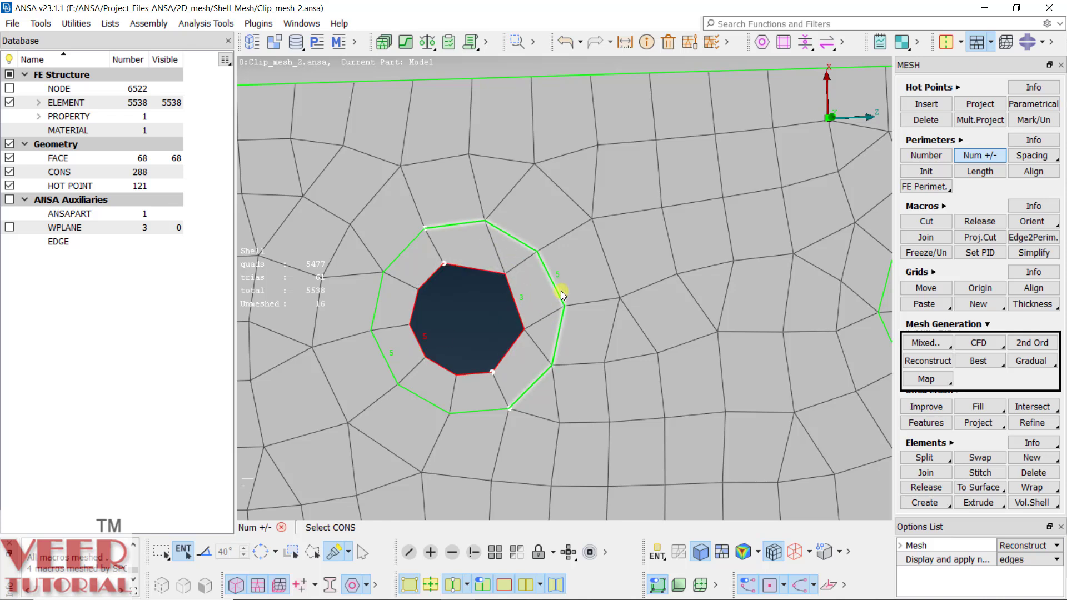
{"action": "left_click", "coordinate": [523, 310]}
{"action": "left_click", "coordinate": [522, 310]}
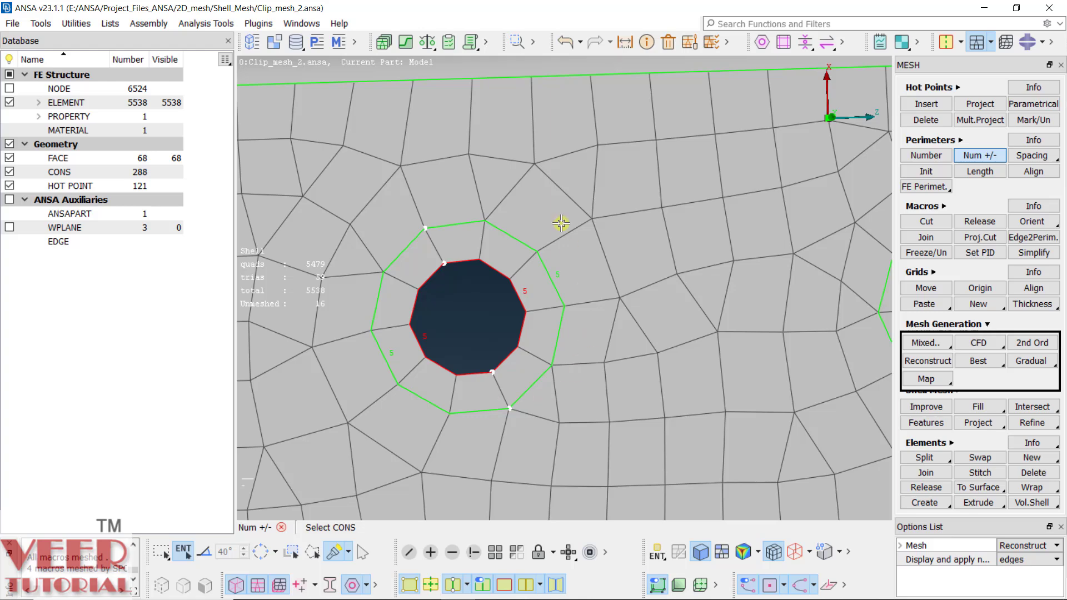
- Check the inner and outer edge element numbers and the surrounding mesh at the flange's other small holes
{"action": "scroll", "coordinate": [671, 284], "scroll_direction": "down", "scroll_amount": 5}
{"action": "scroll", "coordinate": [536, 329], "scroll_direction": "up", "scroll_amount": 5}
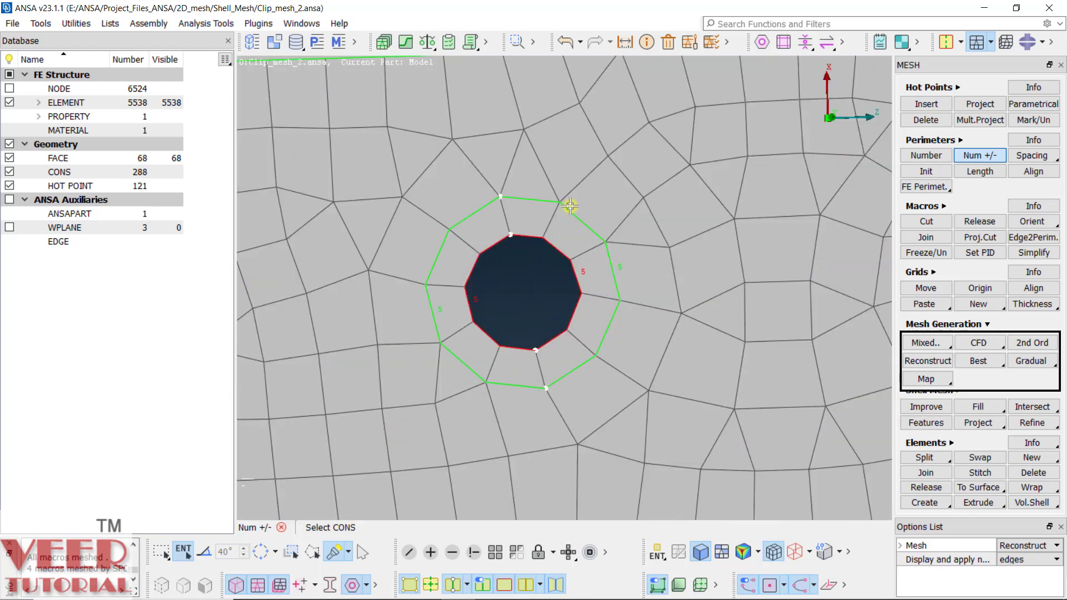
{"action": "scroll", "coordinate": [652, 267], "scroll_direction": "down", "scroll_amount": 3}
{"action": "scroll", "coordinate": [652, 266], "scroll_direction": "down", "scroll_amount": 3}
{"action": "scroll", "coordinate": [584, 278], "scroll_direction": "up", "scroll_amount": 6}
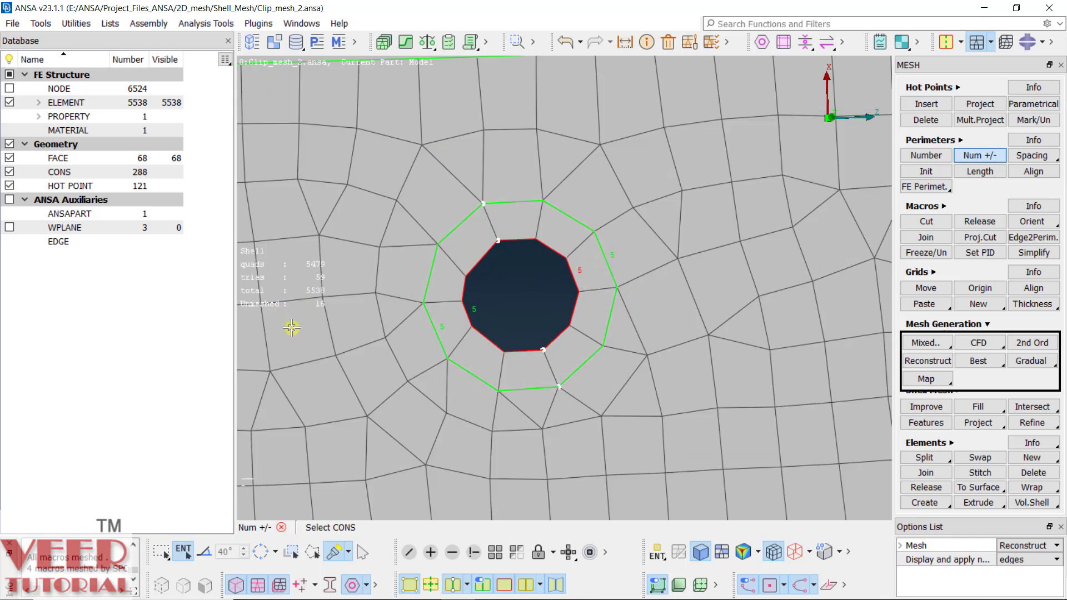
{"action": "scroll", "coordinate": [285, 327], "scroll_direction": "down", "scroll_amount": 5}
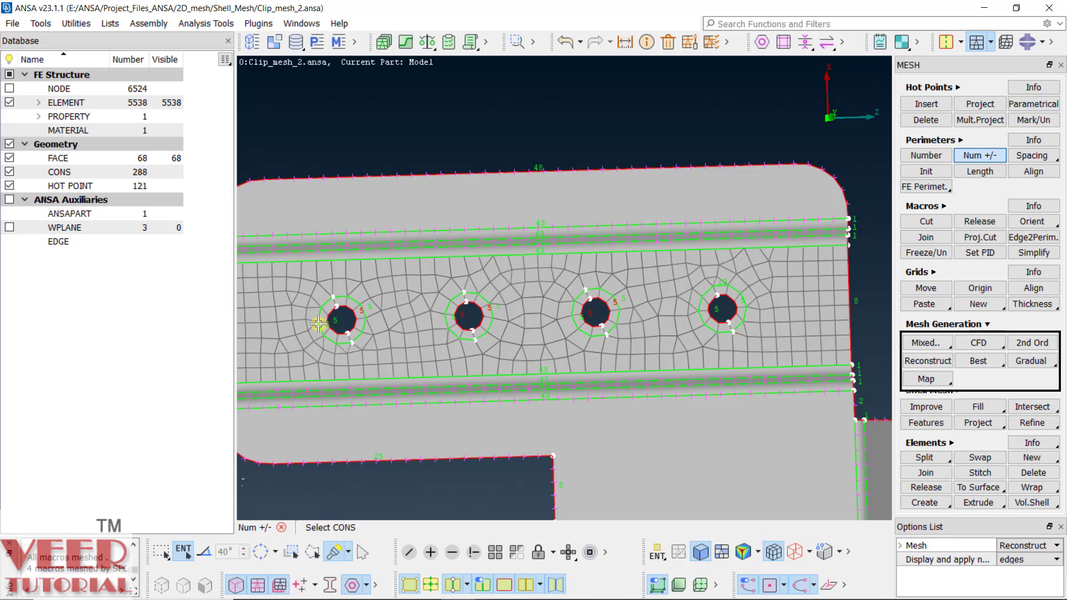
{"action": "scroll", "coordinate": [471, 319], "scroll_direction": "down", "scroll_amount": 3}
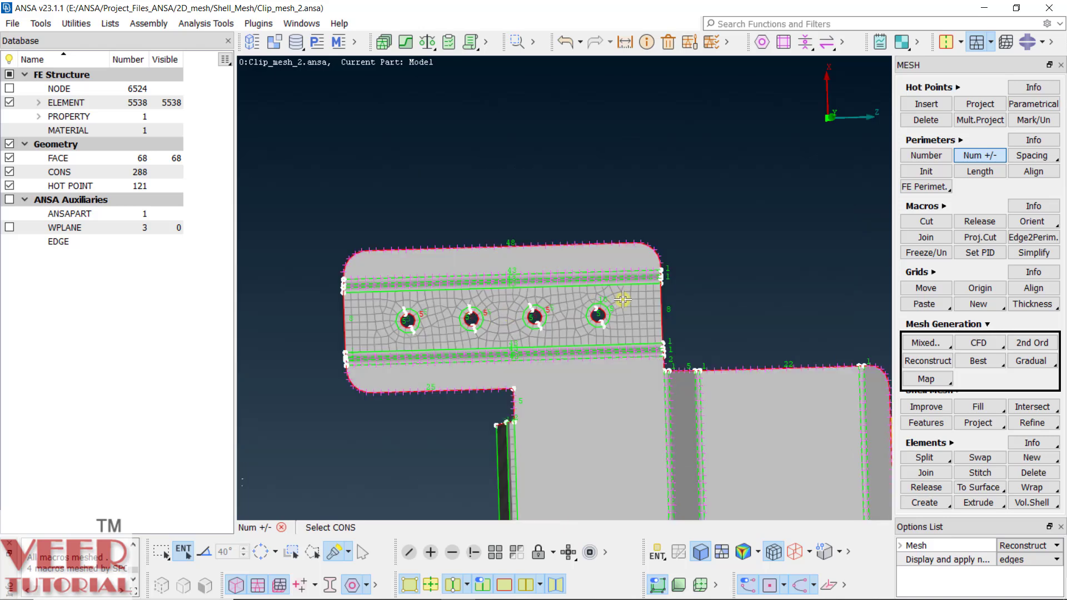
{"action": "scroll", "coordinate": [634, 323], "scroll_direction": "up", "scroll_amount": 5}
{"action": "scroll", "coordinate": [482, 318], "scroll_direction": "down", "scroll_amount": 4}
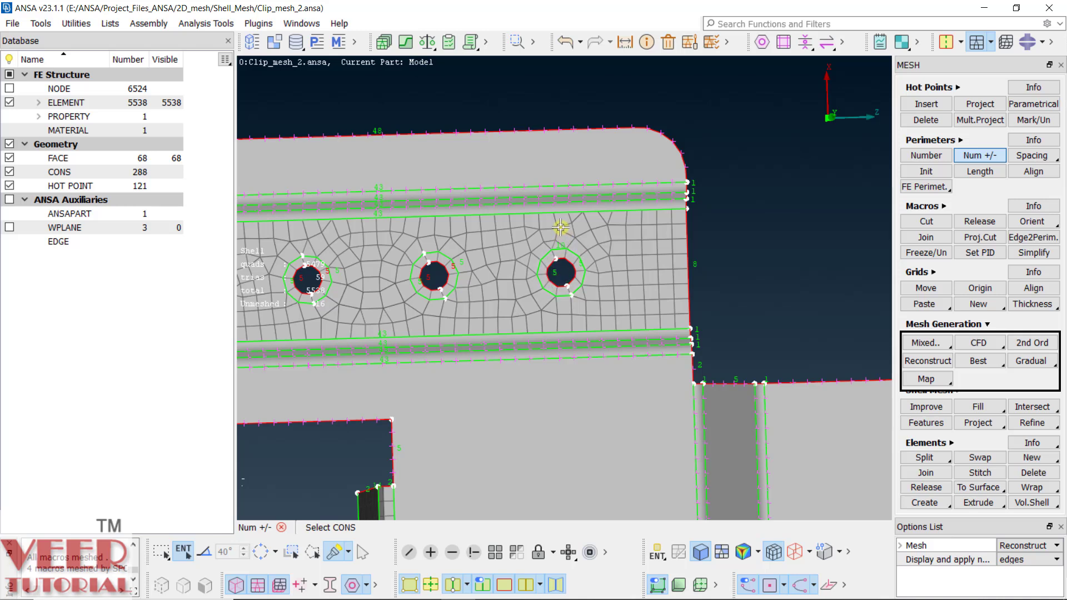
- Cut the flange face from the end hole's washer ring up to the upper bend edge and down to the lower bend edge
{"action": "scroll", "coordinate": [661, 242], "scroll_direction": "up", "scroll_amount": 3}
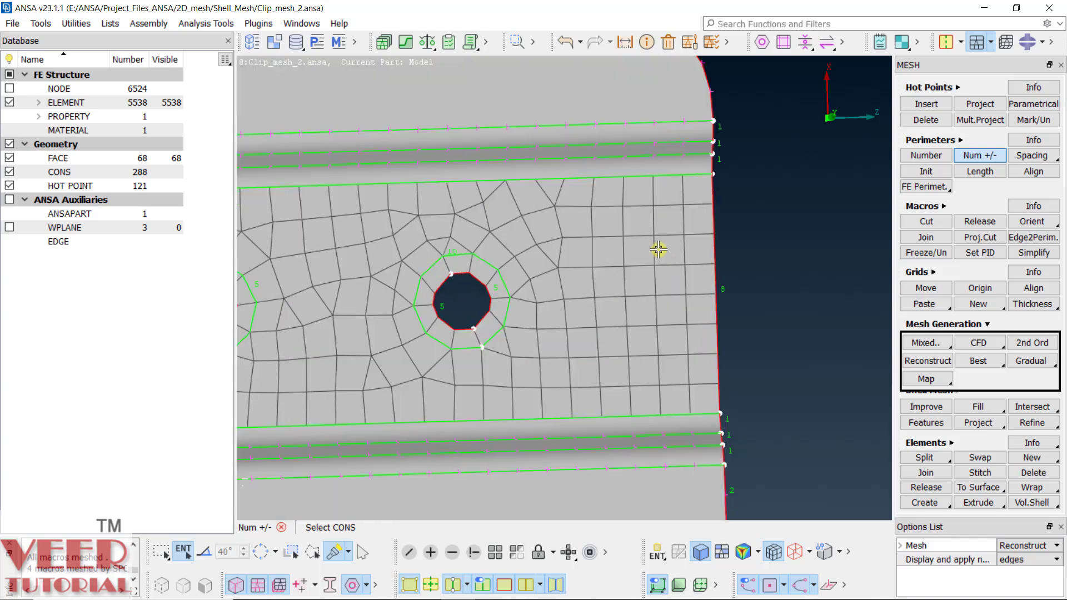
{"action": "left_click", "coordinate": [933, 220]}
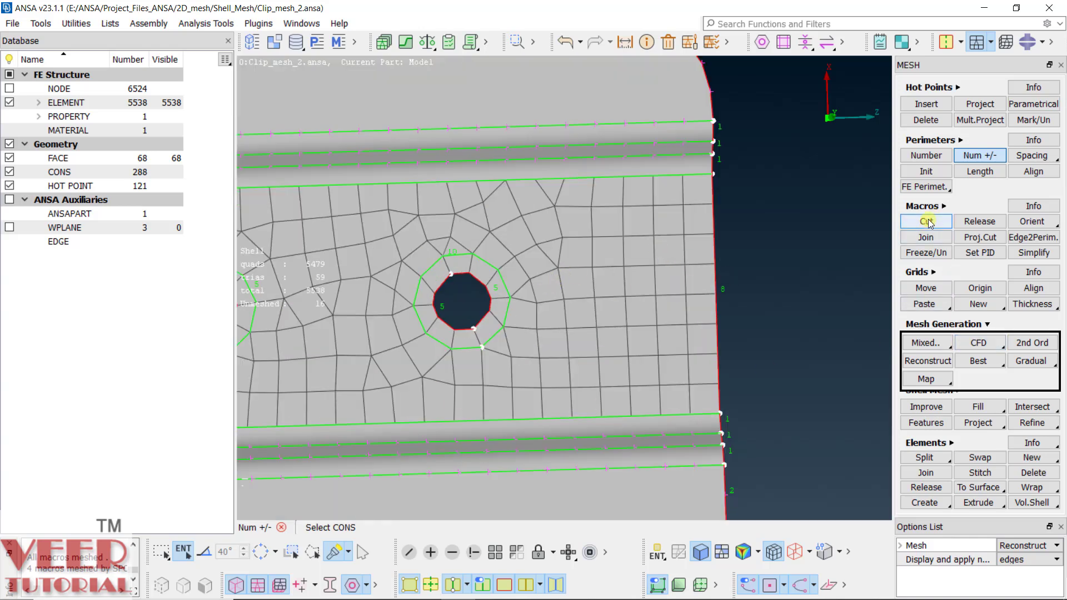
{"action": "left_click", "coordinate": [472, 253]}
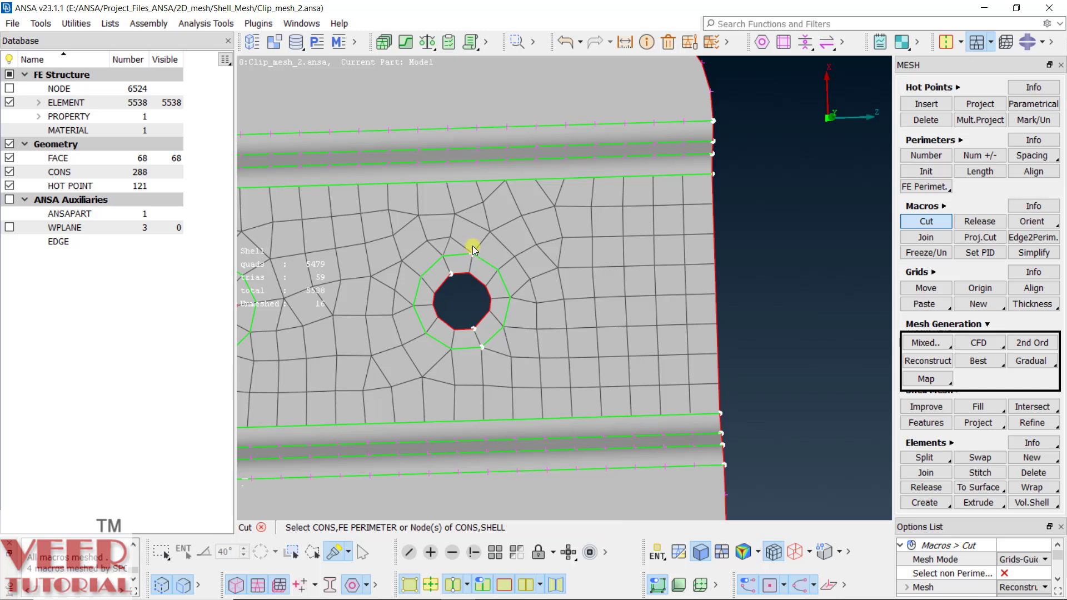
{"action": "left_click", "coordinate": [471, 182]}
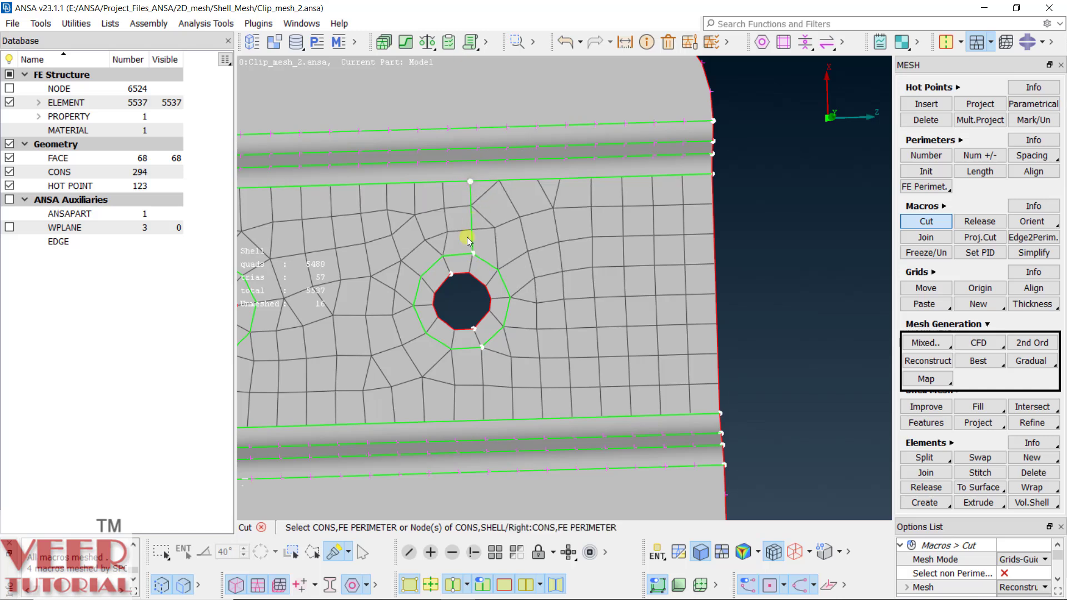
{"action": "left_click", "coordinate": [485, 349]}
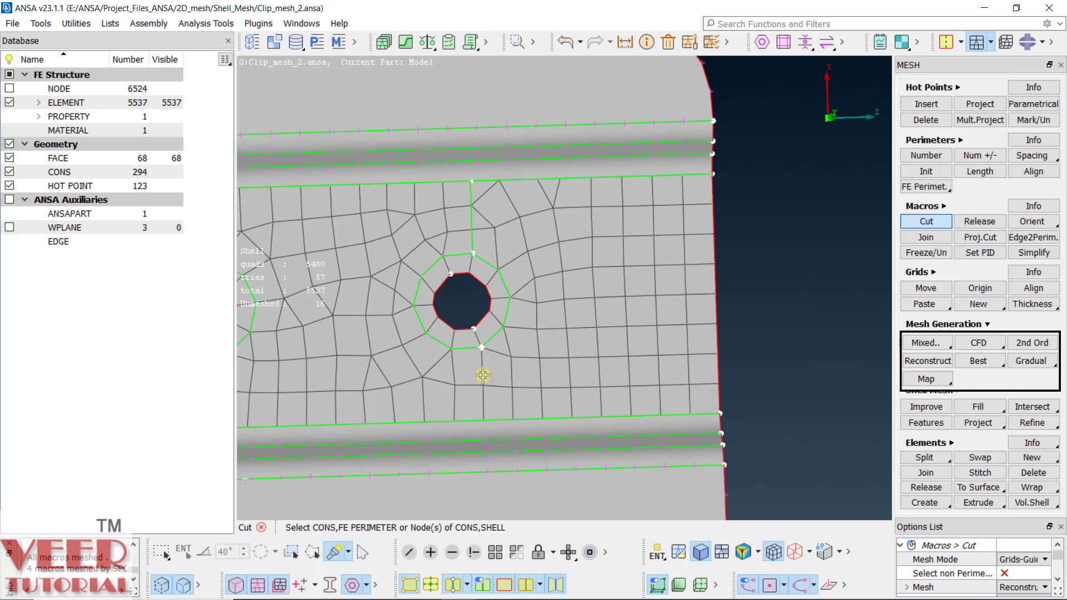
{"action": "left_click", "coordinate": [481, 419]}
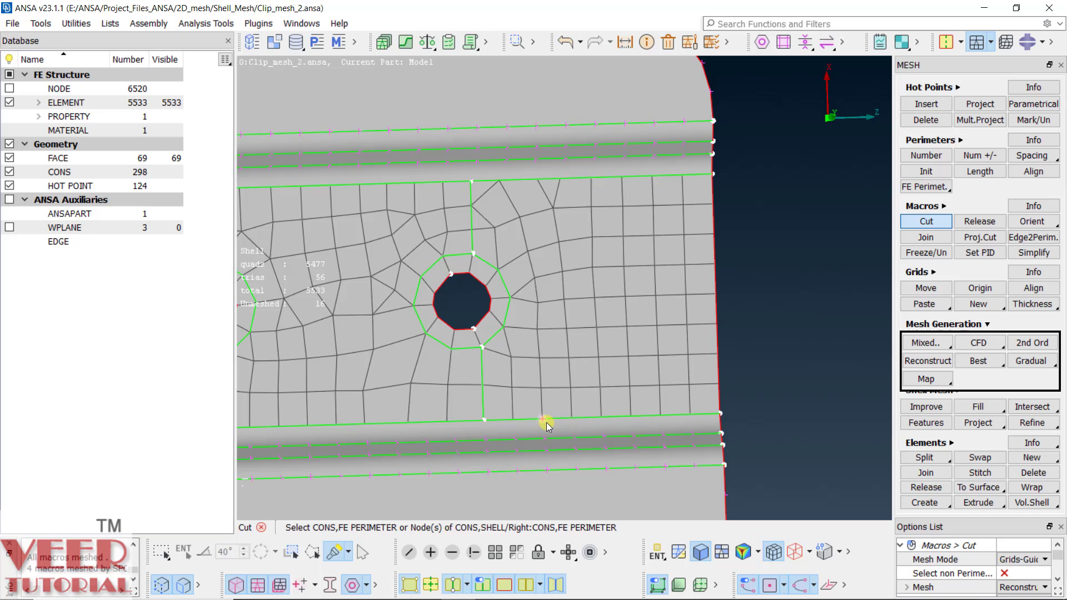
- Try a horizontal cut from the end hole's washer ring to the flange's end edge with the Reconstruct mesh option
{"action": "left_click", "coordinate": [512, 299]}
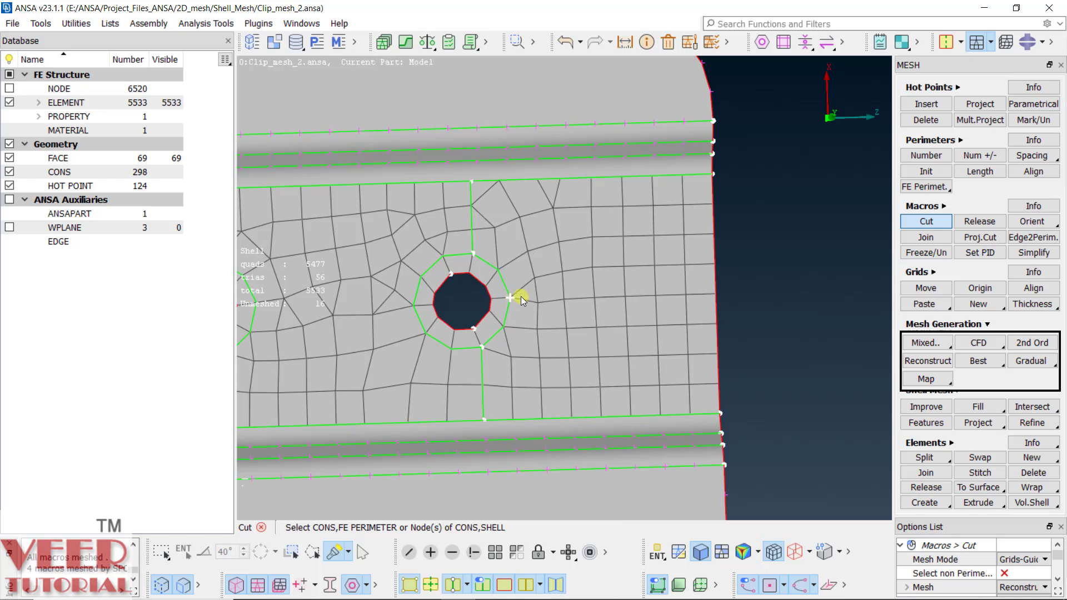
{"action": "left_click", "coordinate": [713, 297]}
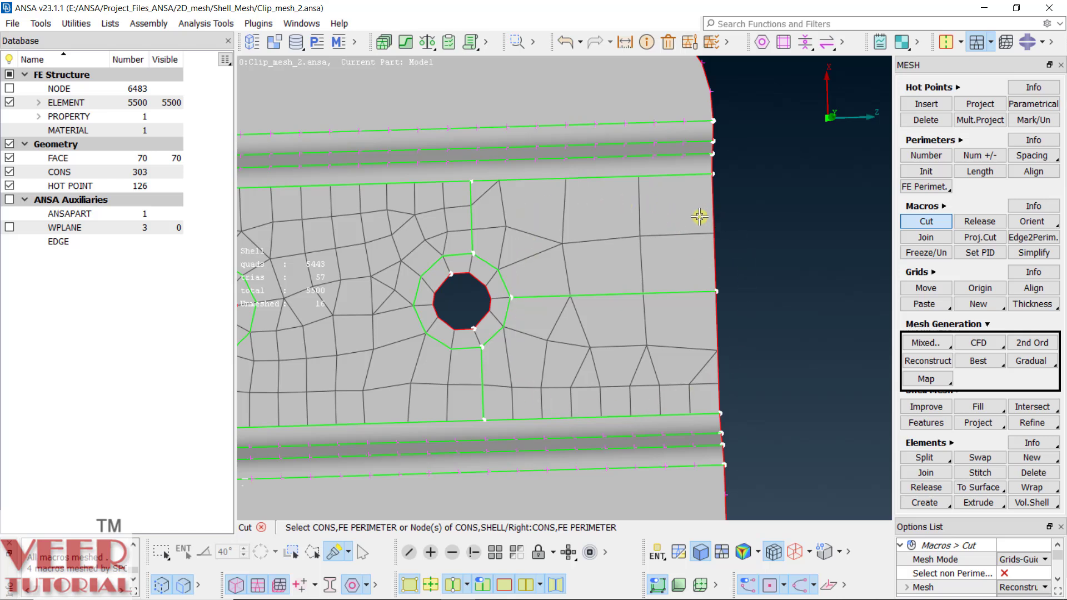
{"action": "left_click", "coordinate": [968, 170]}
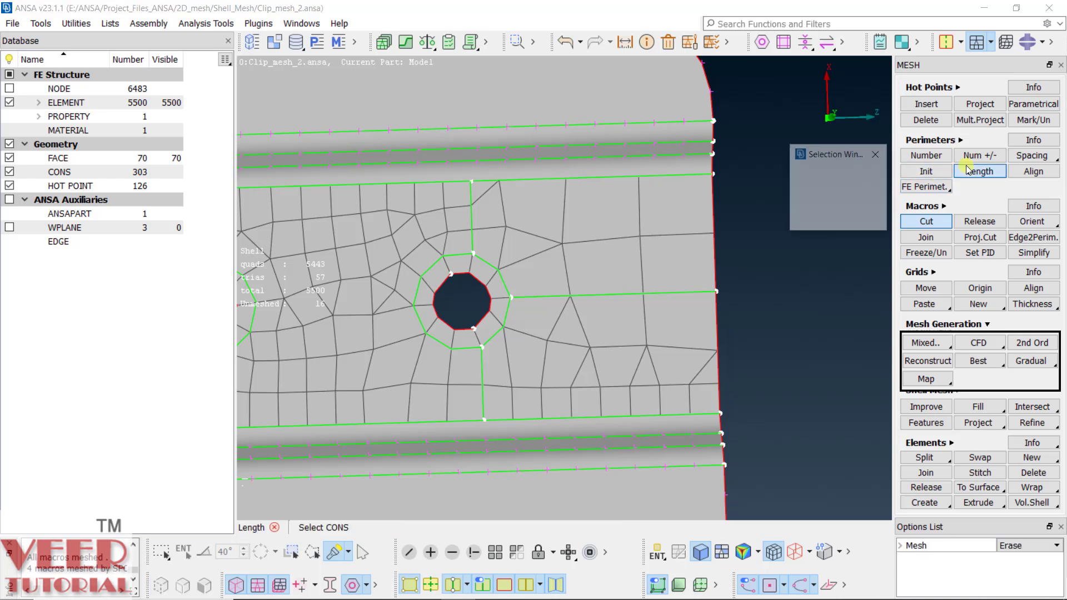
{"action": "left_click", "coordinate": [817, 193]}
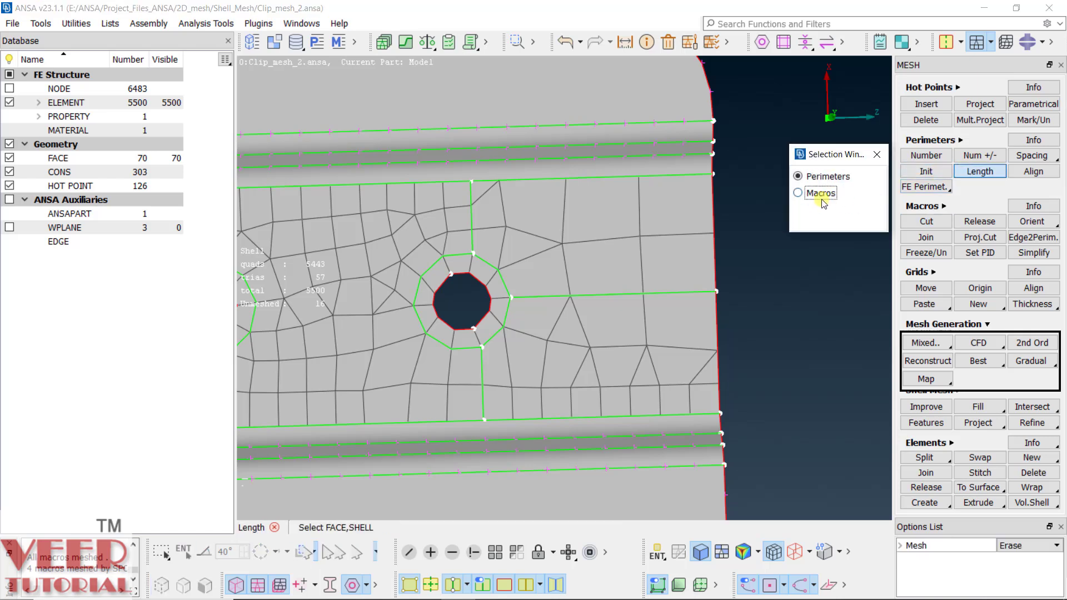
{"action": "left_click", "coordinate": [552, 205]}
{"action": "middle_click", "coordinate": [824, 327]}
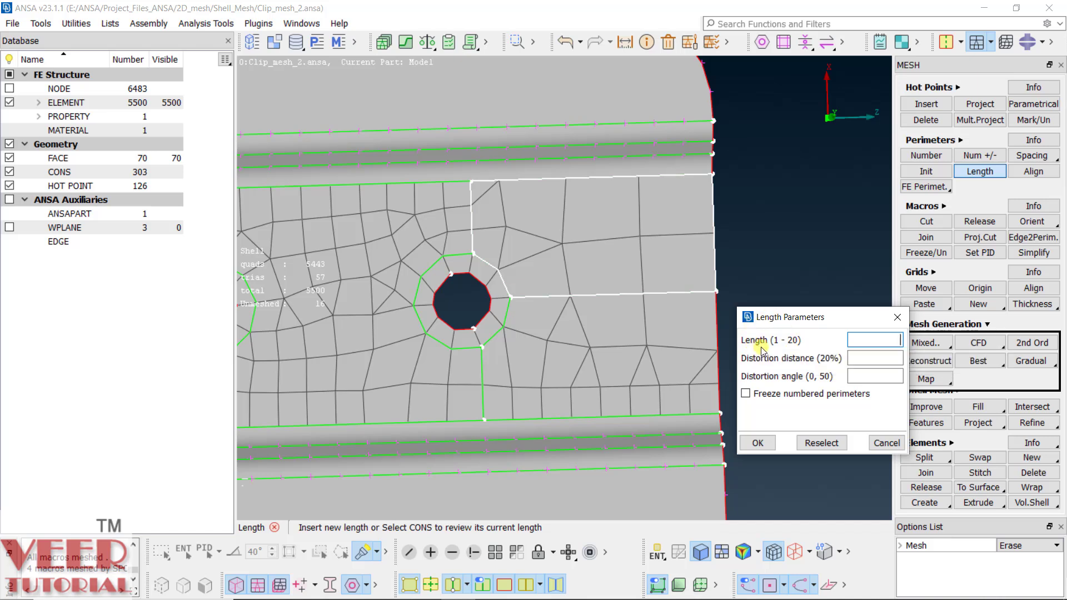
{"action": "left_click", "coordinate": [902, 445]}
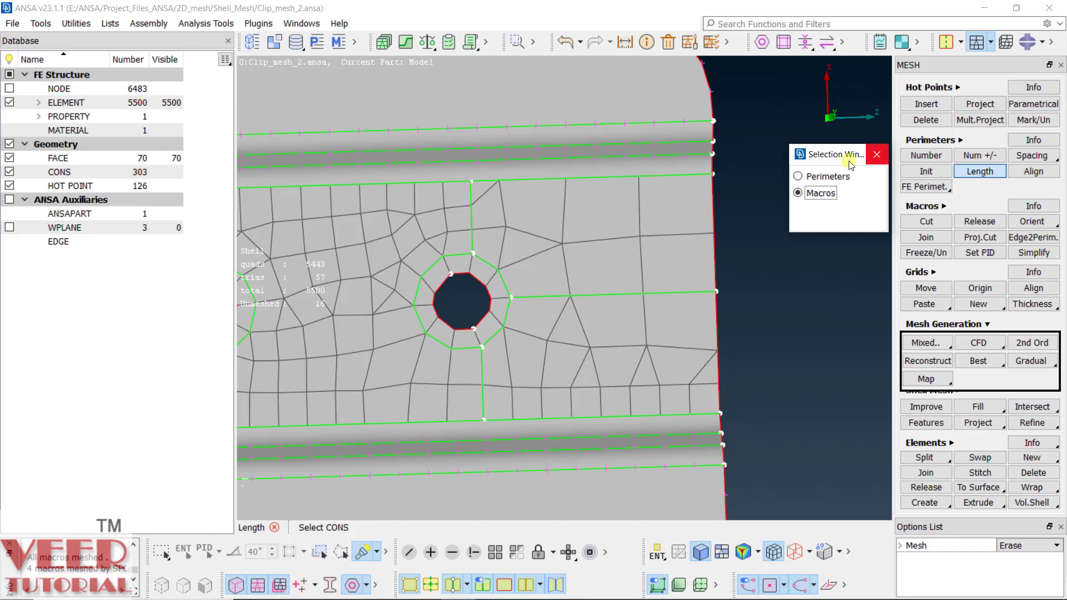
{"action": "left_click", "coordinate": [874, 158]}
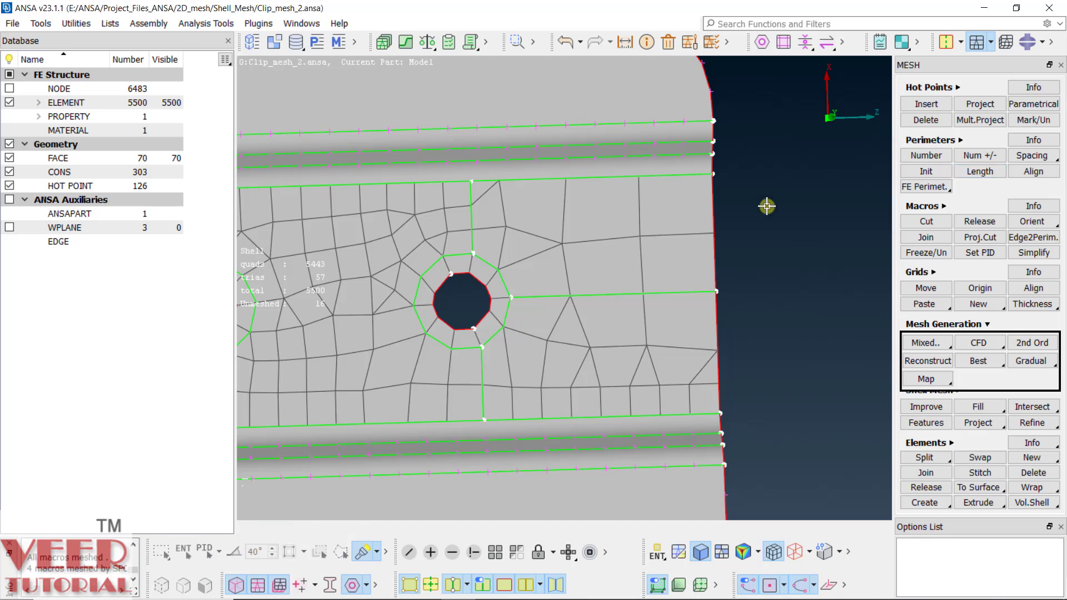
- Set the Cut command's mesh option to Remesh Macros and undo the cut to the flange's end edge
{"action": "left_click", "coordinate": [917, 223]}
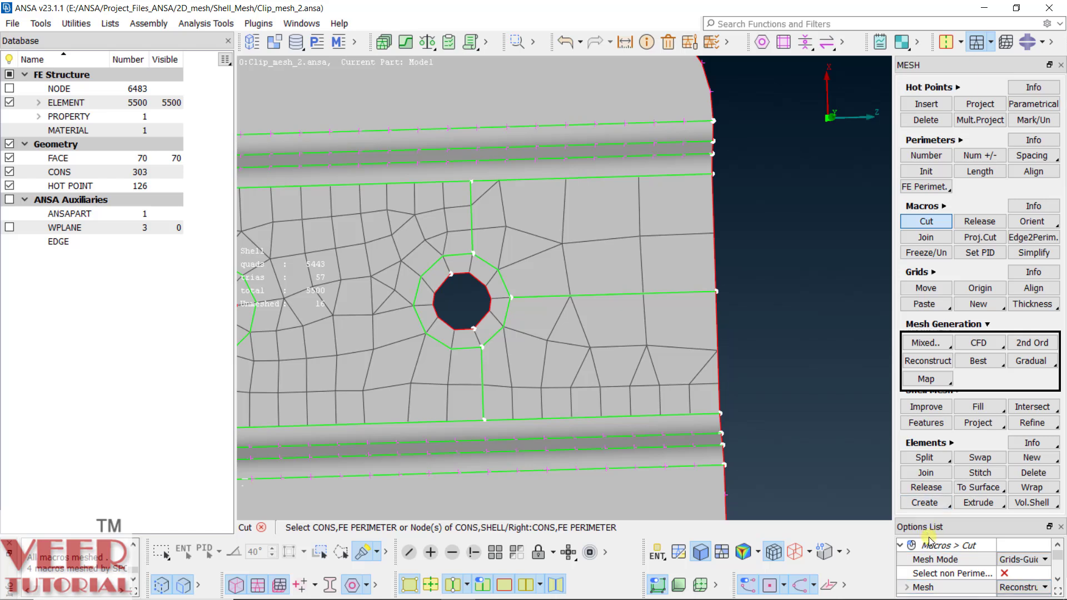
{"action": "left_click_drag", "start_coordinate": [932, 516], "coordinate": [934, 410]}
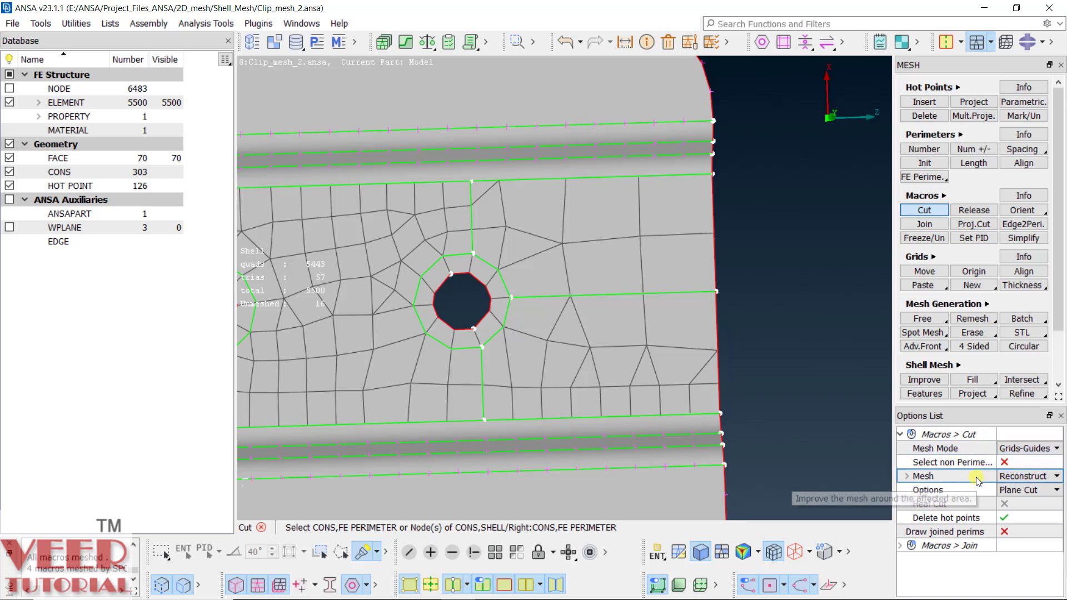
{"action": "left_click", "coordinate": [1022, 476]}
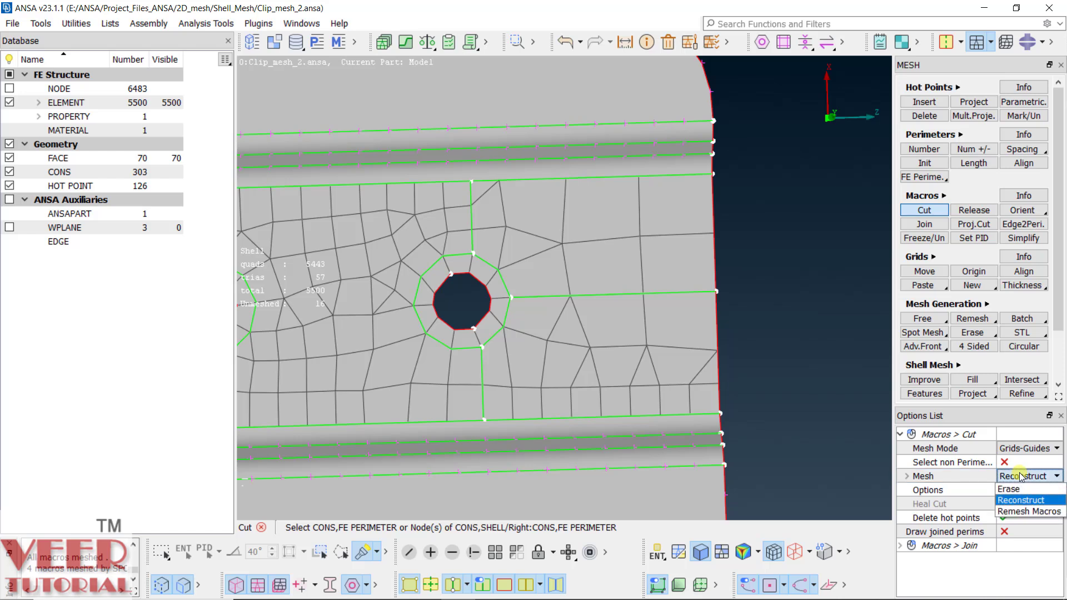
{"action": "left_click", "coordinate": [1027, 512]}
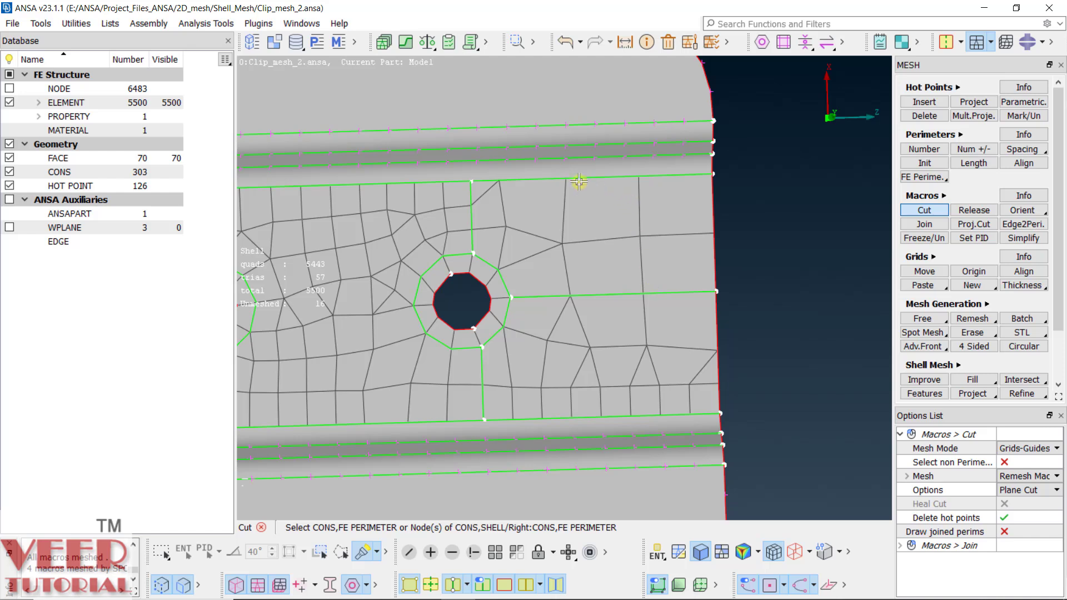
{"action": "left_click", "coordinate": [565, 45]}
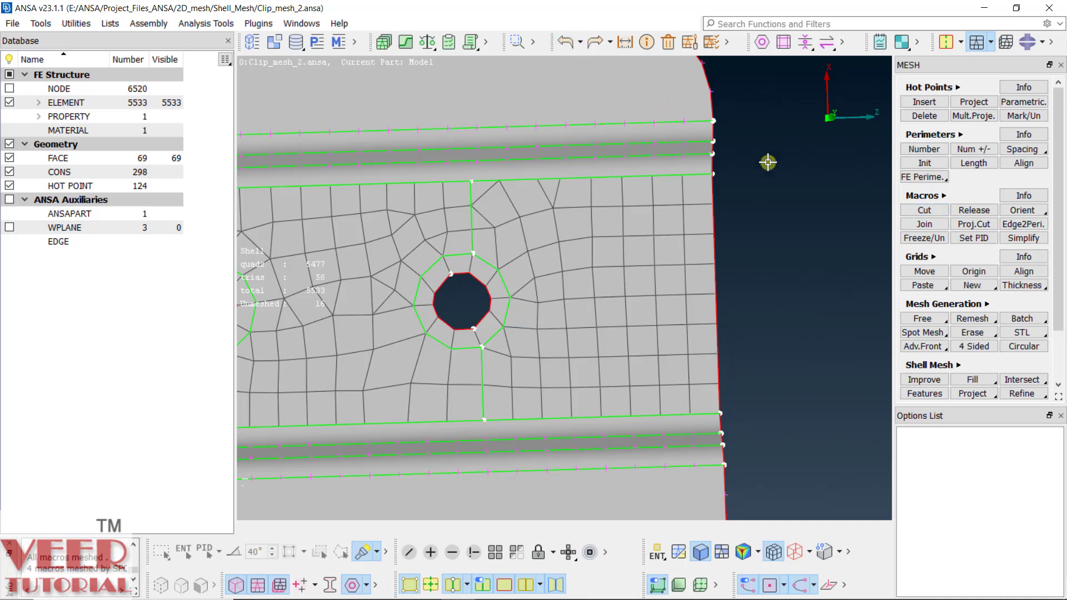
- Cut the face horizontally from the end hole's washer ring to the flange's end edge, remeshing the macros
{"action": "left_click", "coordinate": [923, 212]}
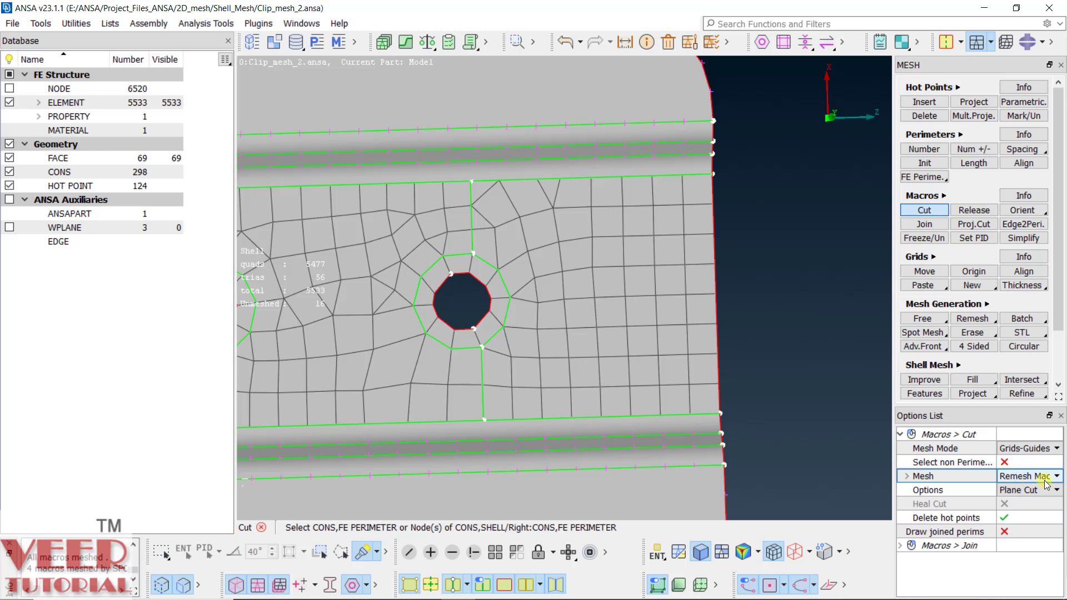
{"action": "left_click", "coordinate": [516, 299]}
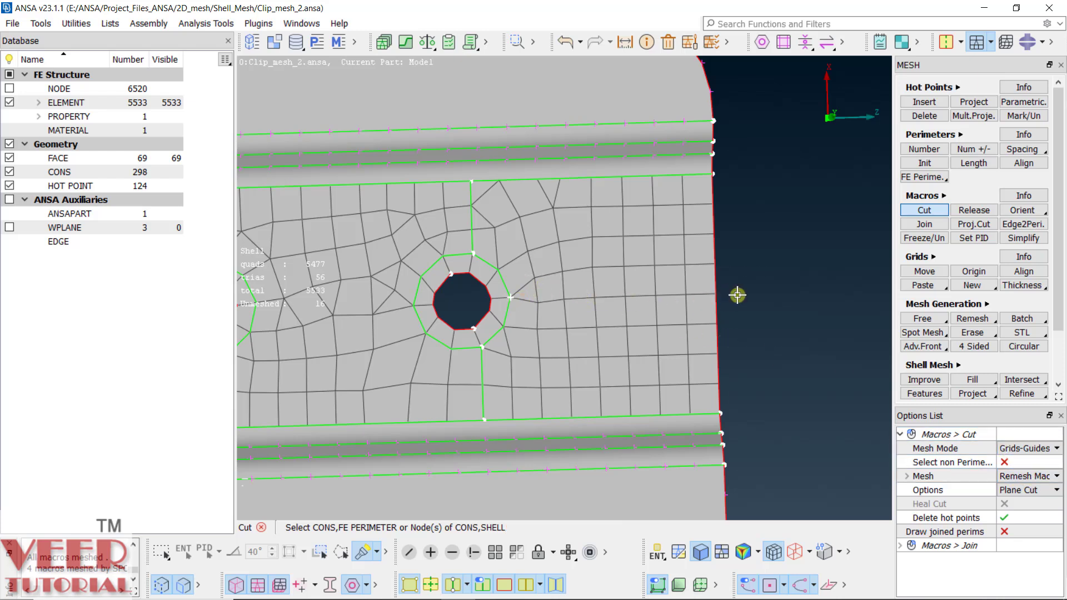
{"action": "left_click", "coordinate": [713, 293]}
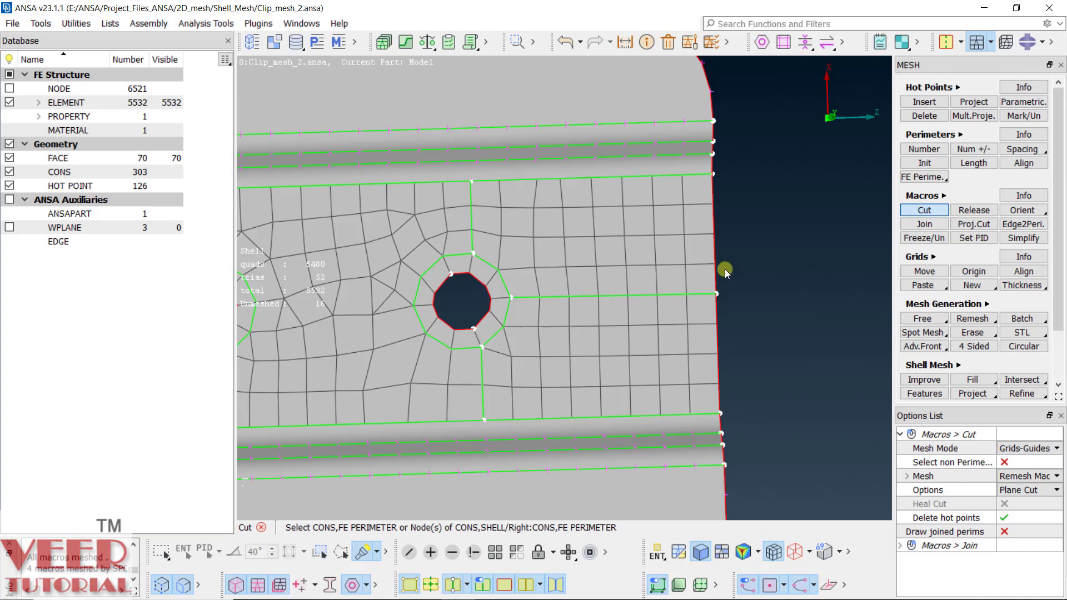
- Cut the face between the washer rings of the end hole and its neighbouring hole, joining their facing nodes
{"action": "scroll", "coordinate": [809, 336], "scroll_direction": "down", "scroll_amount": 3}
{"action": "scroll", "coordinate": [606, 318], "scroll_direction": "up", "scroll_amount": 6}
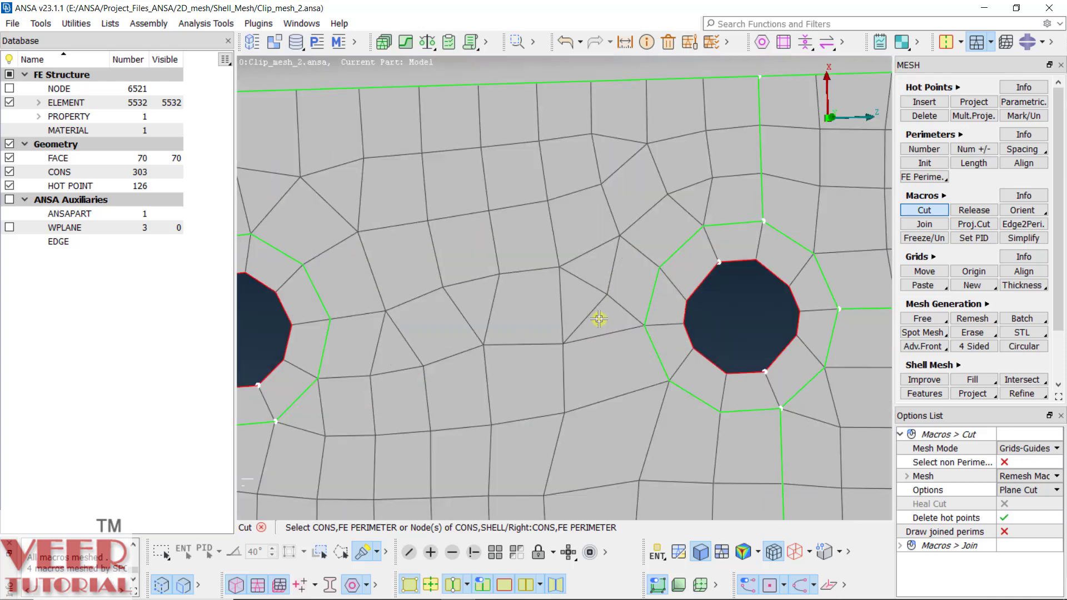
{"action": "left_click", "coordinate": [339, 322]}
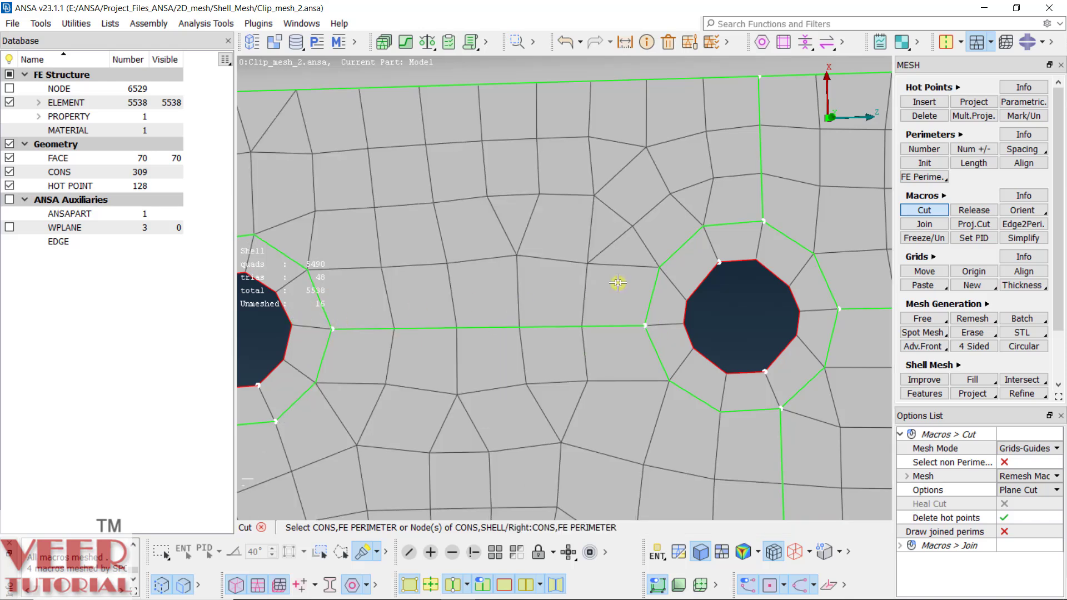
- Cut the face from the washer ring of the second hole from the flange's end to the upper and lower bend edges
{"action": "scroll", "coordinate": [618, 284], "scroll_direction": "down", "scroll_amount": 6}
{"action": "scroll", "coordinate": [558, 298], "scroll_direction": "up", "scroll_amount": 5}
{"action": "scroll", "coordinate": [579, 272], "scroll_direction": "down", "scroll_amount": 4}
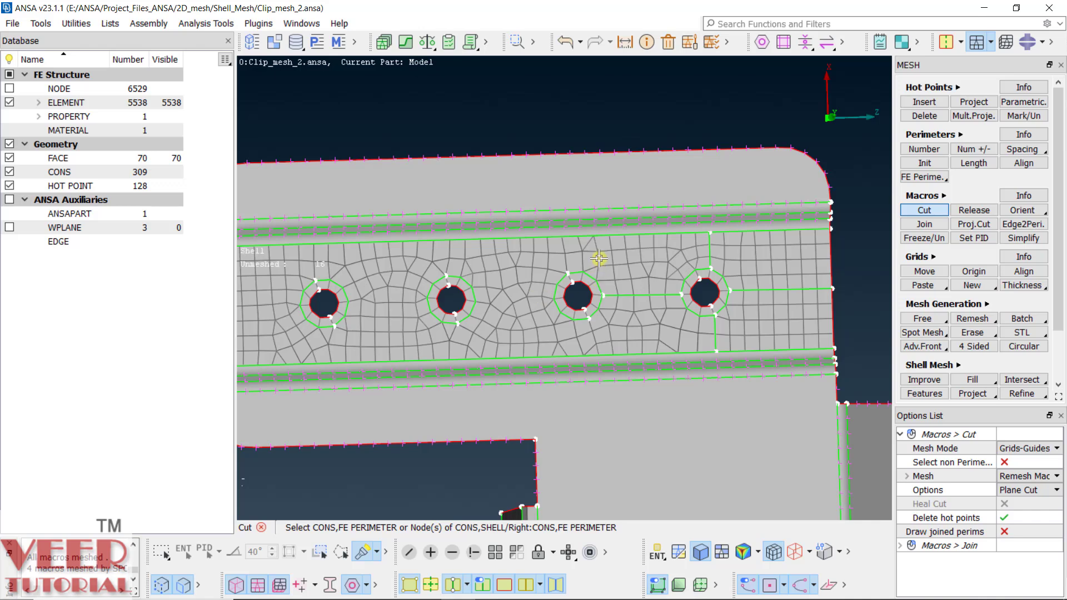
{"action": "scroll", "coordinate": [599, 261], "scroll_direction": "up", "scroll_amount": 5}
{"action": "left_click", "coordinate": [542, 299]}
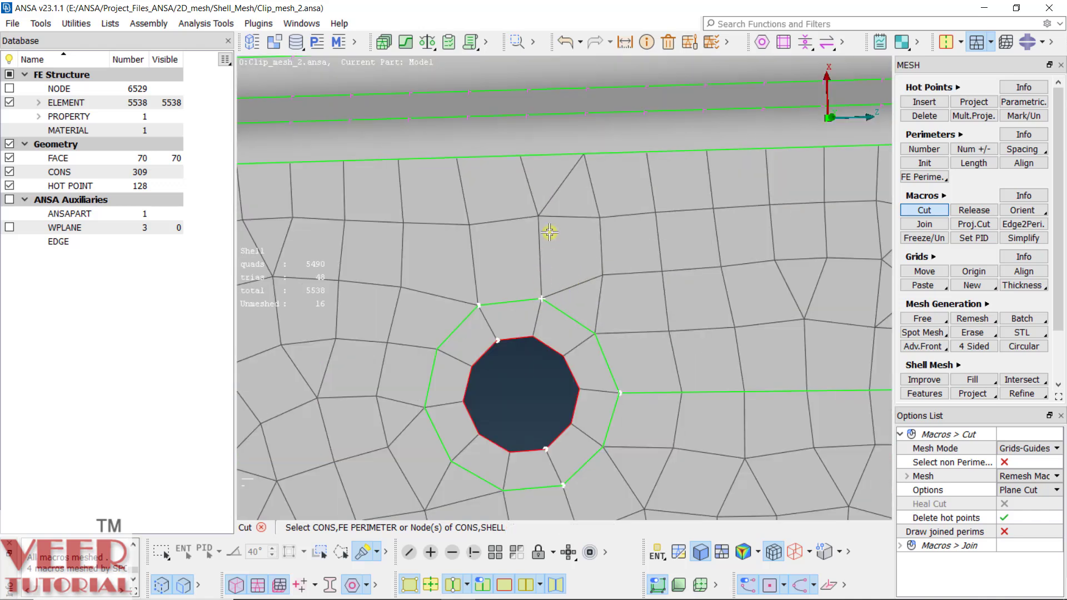
{"action": "left_click", "coordinate": [537, 158]}
{"action": "scroll", "coordinate": [537, 167], "scroll_direction": "down", "scroll_amount": 5}
{"action": "scroll", "coordinate": [547, 238], "scroll_direction": "up", "scroll_amount": 5}
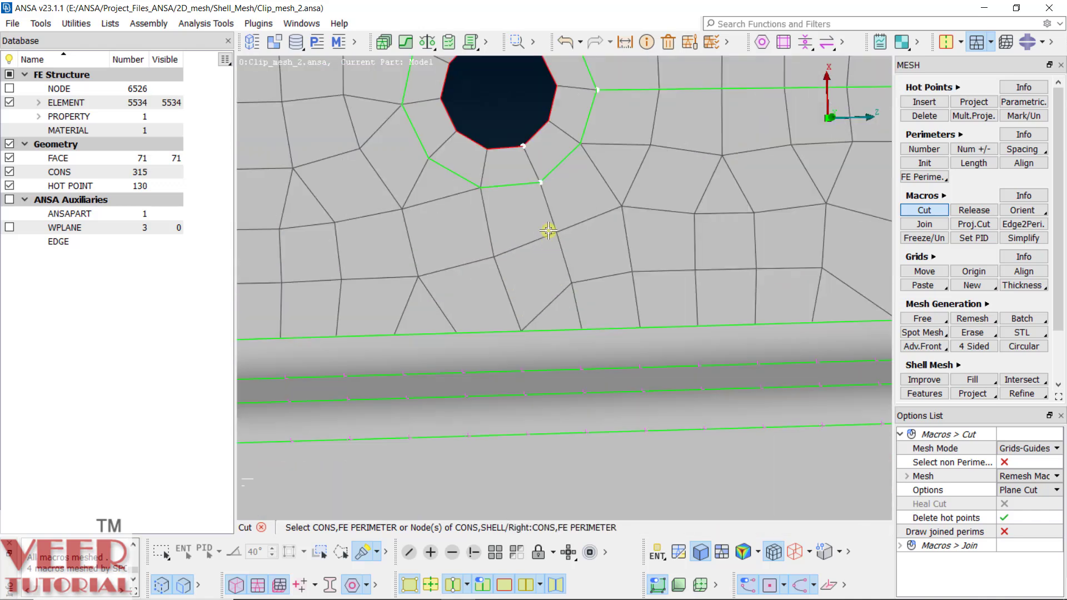
{"action": "left_click", "coordinate": [542, 182]}
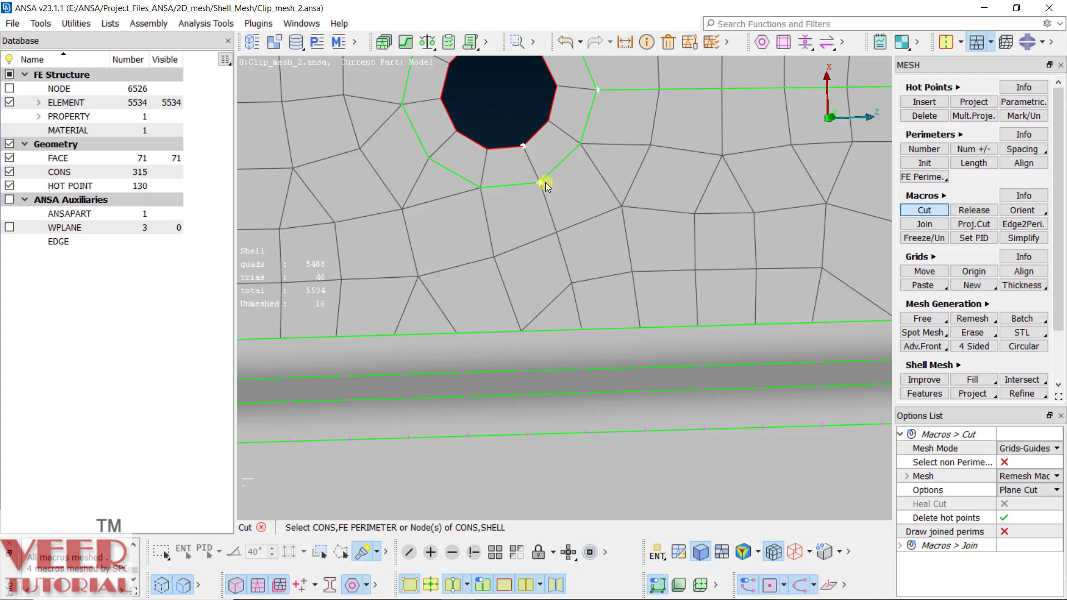
{"action": "left_click", "coordinate": [549, 333]}
- Cut the face horizontally between the washer rings of the second and third holes from the flange's end
{"action": "scroll", "coordinate": [484, 317], "scroll_direction": "down", "scroll_amount": 5}
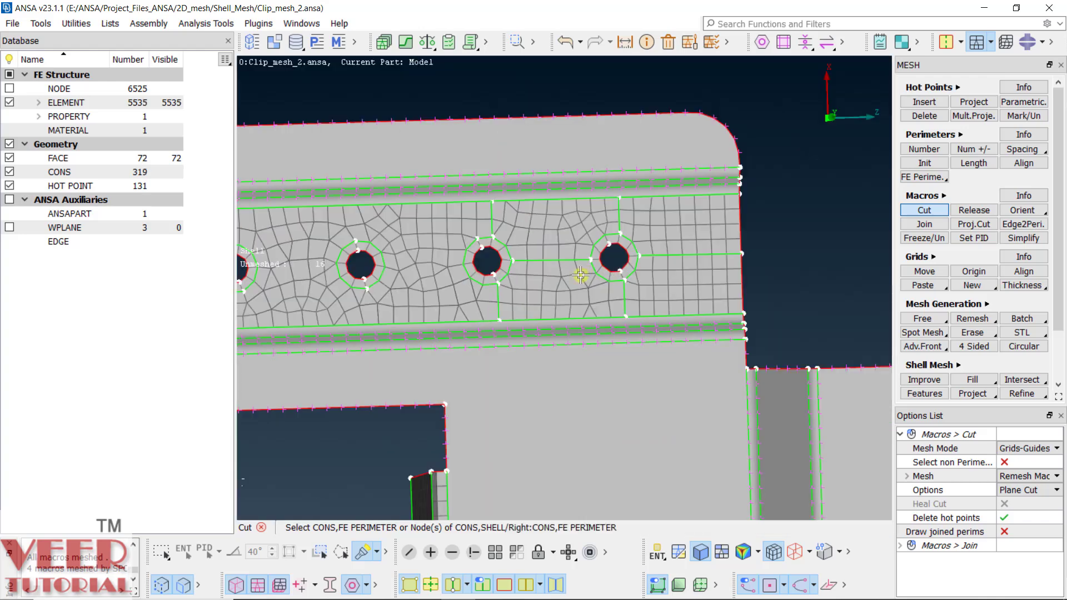
{"action": "scroll", "coordinate": [581, 275], "scroll_direction": "up", "scroll_amount": 3}
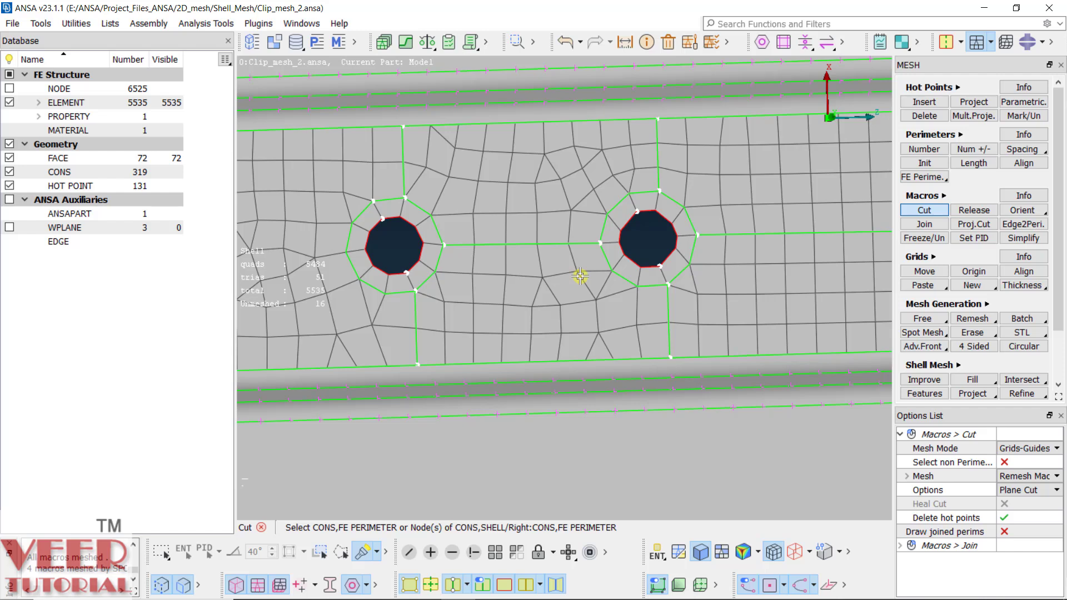
{"action": "scroll", "coordinate": [565, 350], "scroll_direction": "down", "scroll_amount": 5}
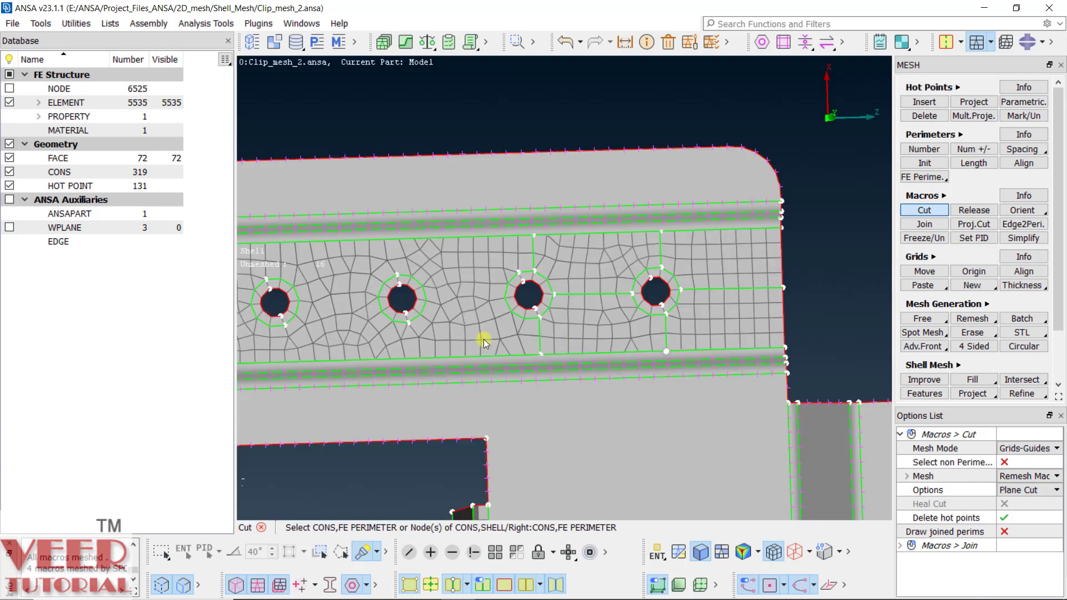
{"action": "scroll", "coordinate": [443, 303], "scroll_direction": "up", "scroll_amount": 5}
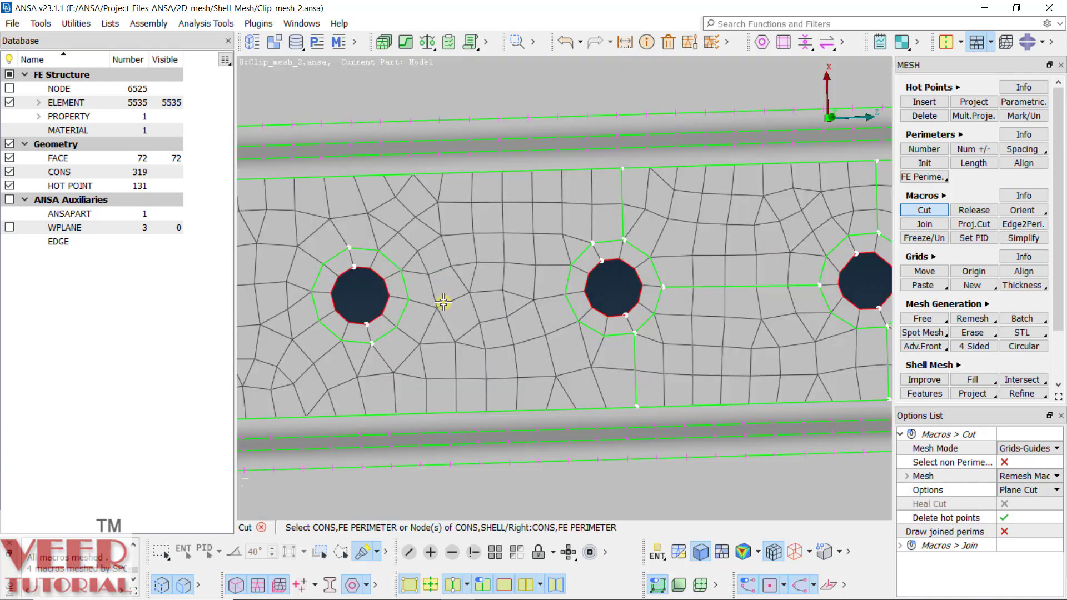
{"action": "left_click", "coordinate": [568, 295]}
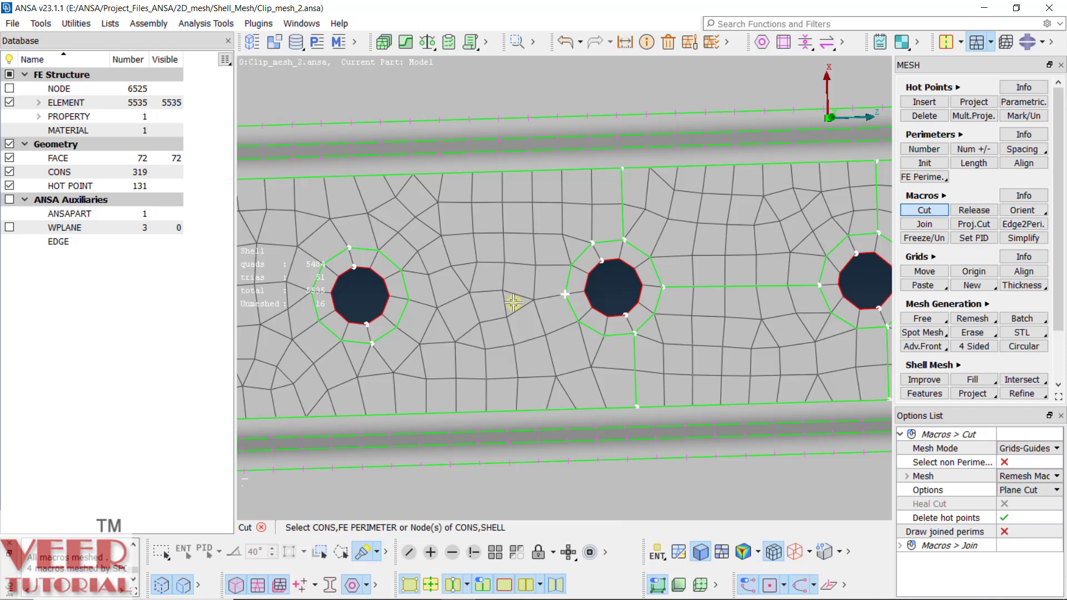
{"action": "left_click", "coordinate": [413, 299]}
- Cut the face from the upper side of the third-from-end hole's washer ring to the upper bend edge
{"action": "scroll", "coordinate": [349, 226], "scroll_direction": "up", "scroll_amount": 3}
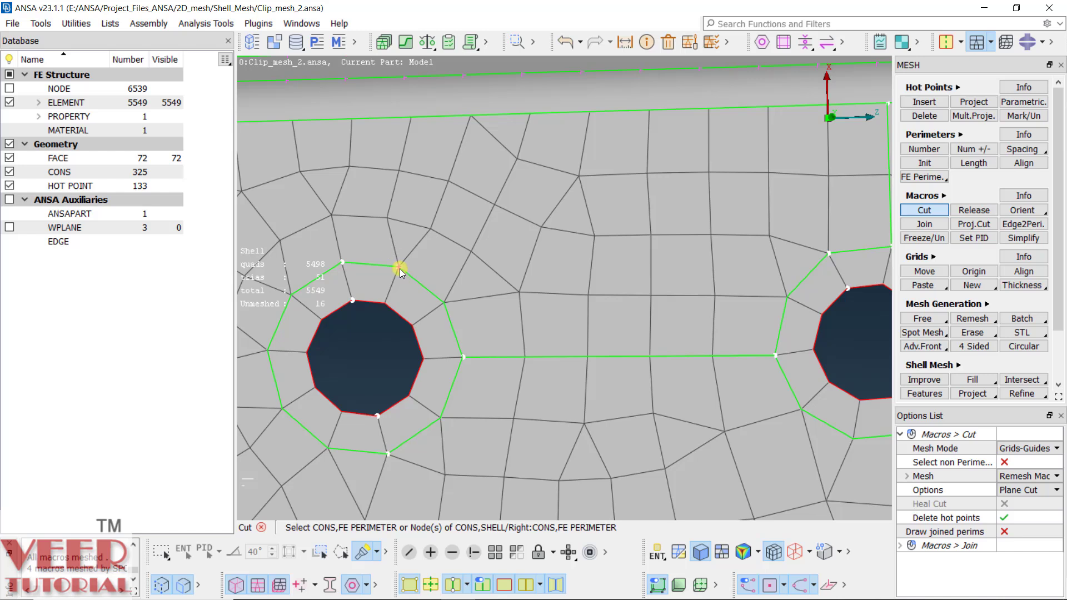
{"action": "left_click", "coordinate": [400, 256]}
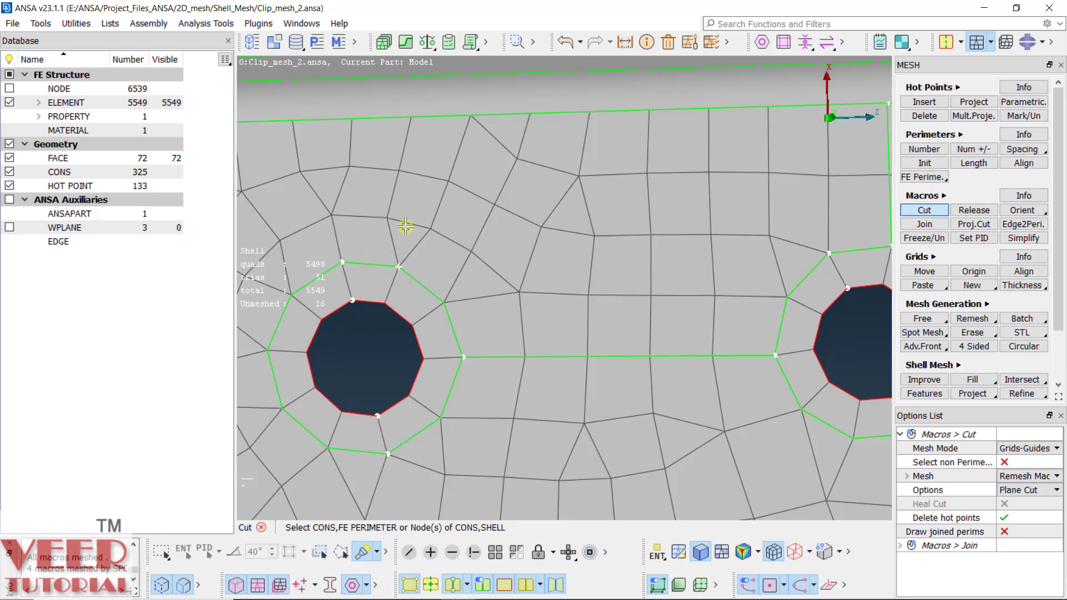
{"action": "left_click", "coordinate": [402, 119]}
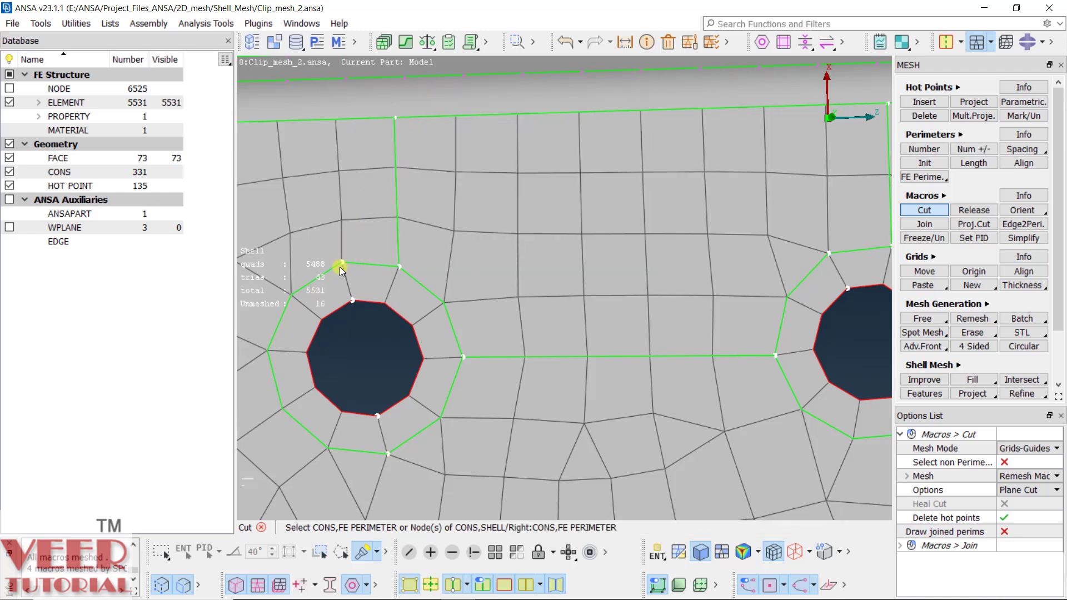
- Cut the face from the lower side of the third-from-end hole's washer ring to the lower bend edge
{"action": "scroll", "coordinate": [438, 152], "scroll_direction": "down", "scroll_amount": 3}
{"action": "scroll", "coordinate": [479, 160], "scroll_direction": "up", "scroll_amount": 3}
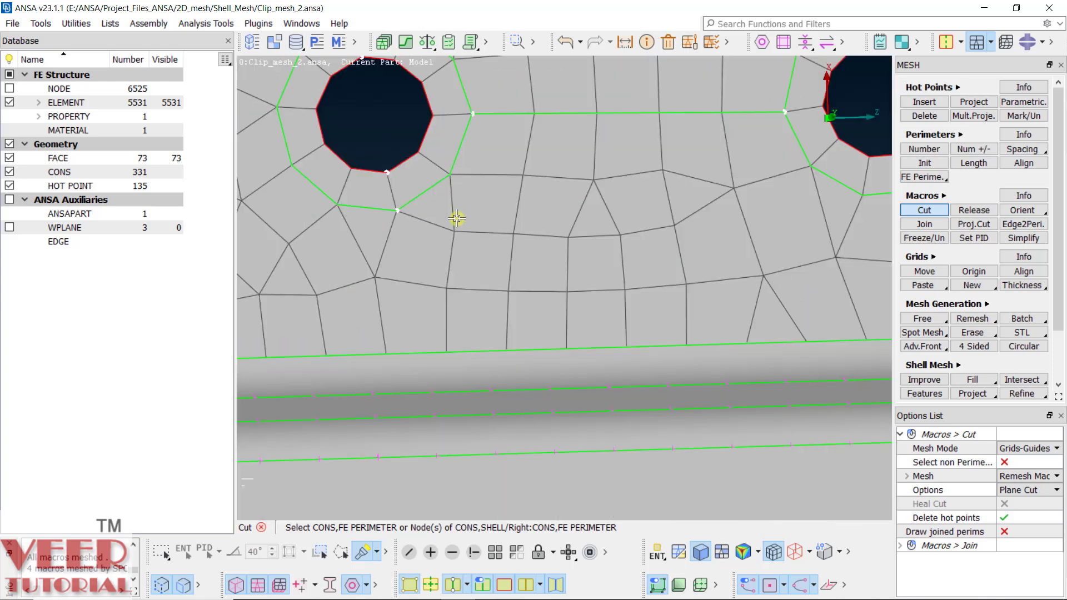
{"action": "left_click", "coordinate": [399, 210]}
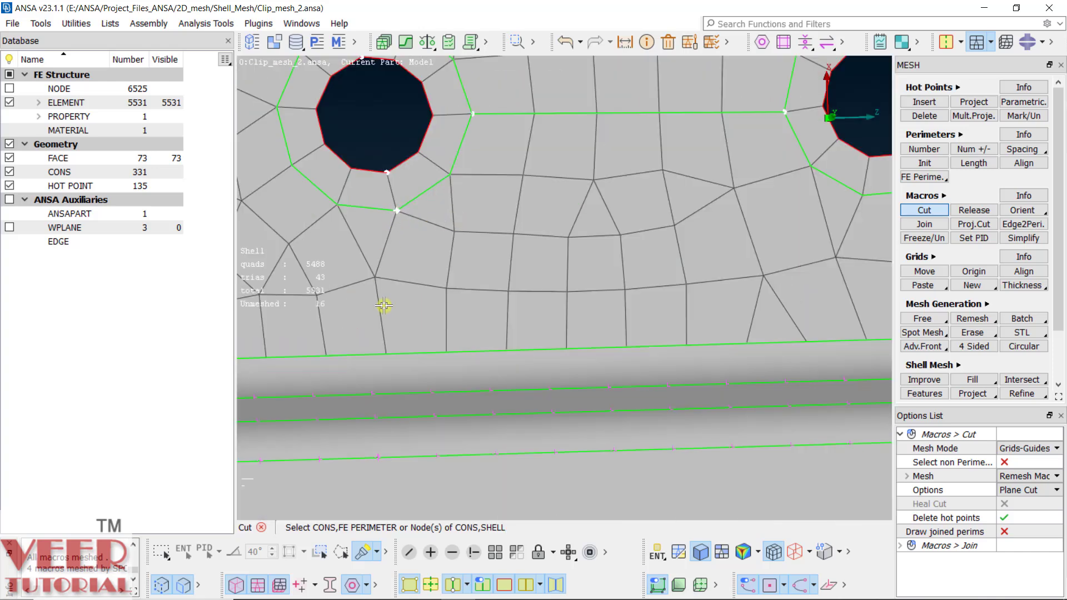
{"action": "left_click", "coordinate": [401, 352]}
- Cut the face horizontally between the washer rings of the third and fourth holes, joining their facing nodes
{"action": "scroll", "coordinate": [607, 299], "scroll_direction": "down", "scroll_amount": 3}
{"action": "scroll", "coordinate": [489, 251], "scroll_direction": "up", "scroll_amount": 3}
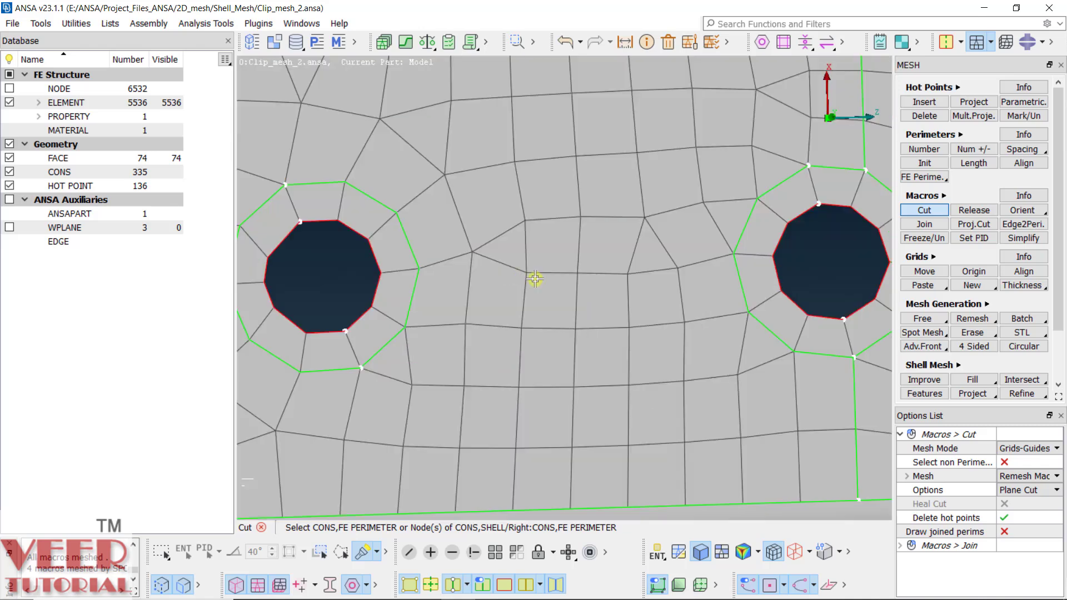
{"action": "left_click", "coordinate": [735, 256]}
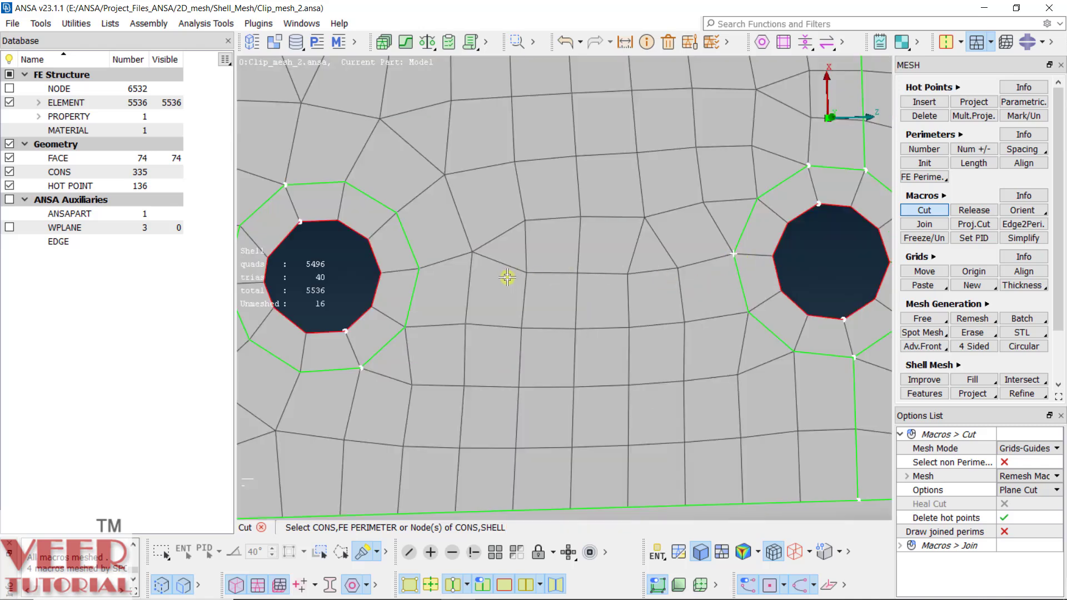
{"action": "left_click", "coordinate": [421, 274]}
- Cut the face from the fourth hole's washer ring to the upper and lower bend edges
{"action": "scroll", "coordinate": [411, 264], "scroll_direction": "down", "scroll_amount": 3}
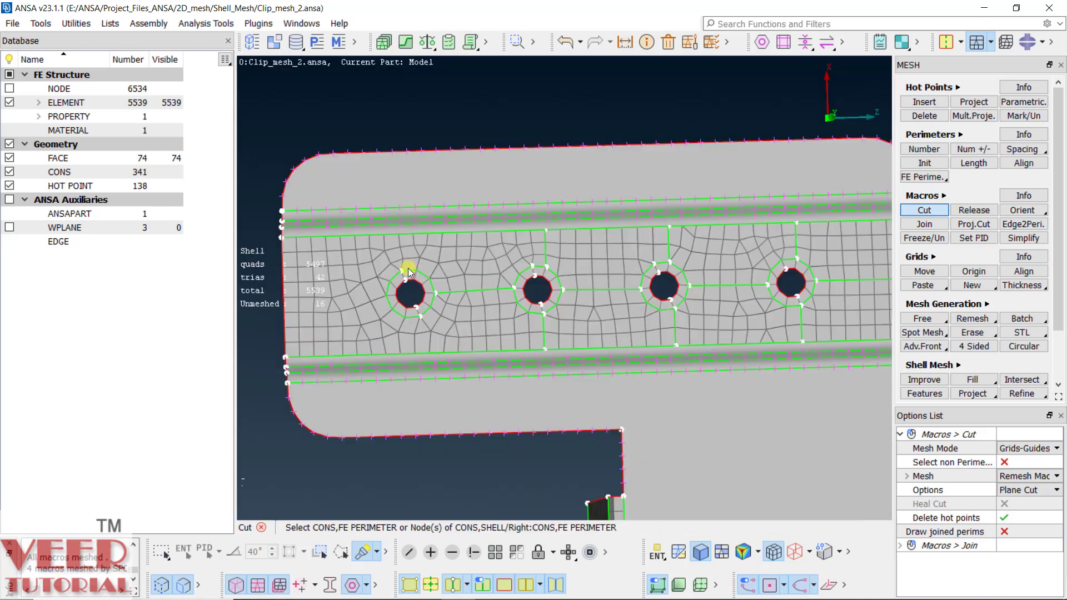
{"action": "scroll", "coordinate": [418, 271], "scroll_direction": "up", "scroll_amount": 3}
{"action": "left_click", "coordinate": [417, 269]}
{"action": "left_click", "coordinate": [414, 126]}
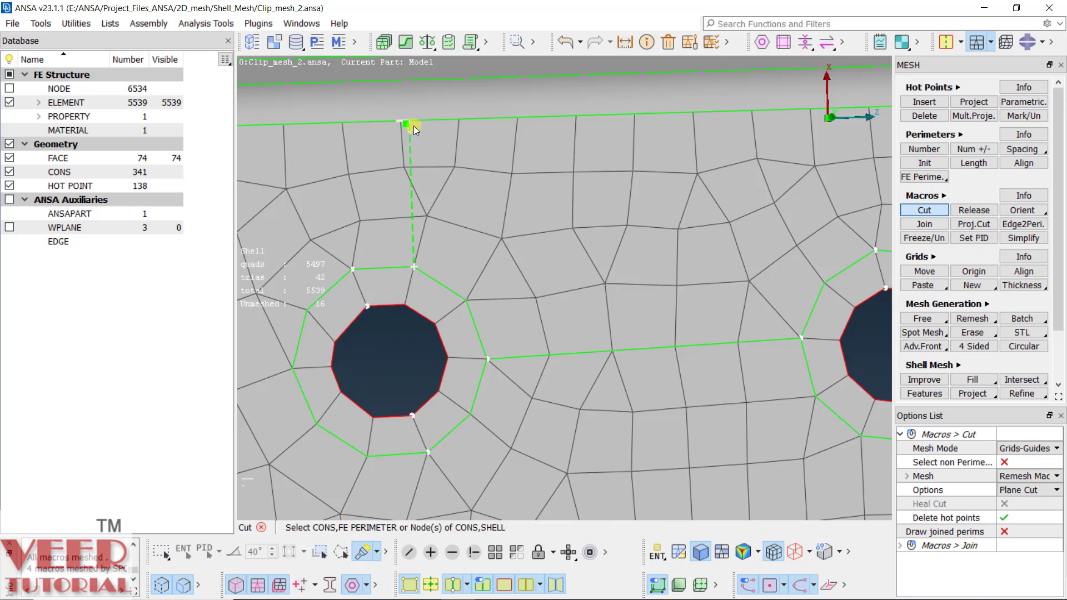
{"action": "scroll", "coordinate": [413, 126], "scroll_direction": "down", "scroll_amount": 3}
{"action": "scroll", "coordinate": [414, 221], "scroll_direction": "up", "scroll_amount": 3}
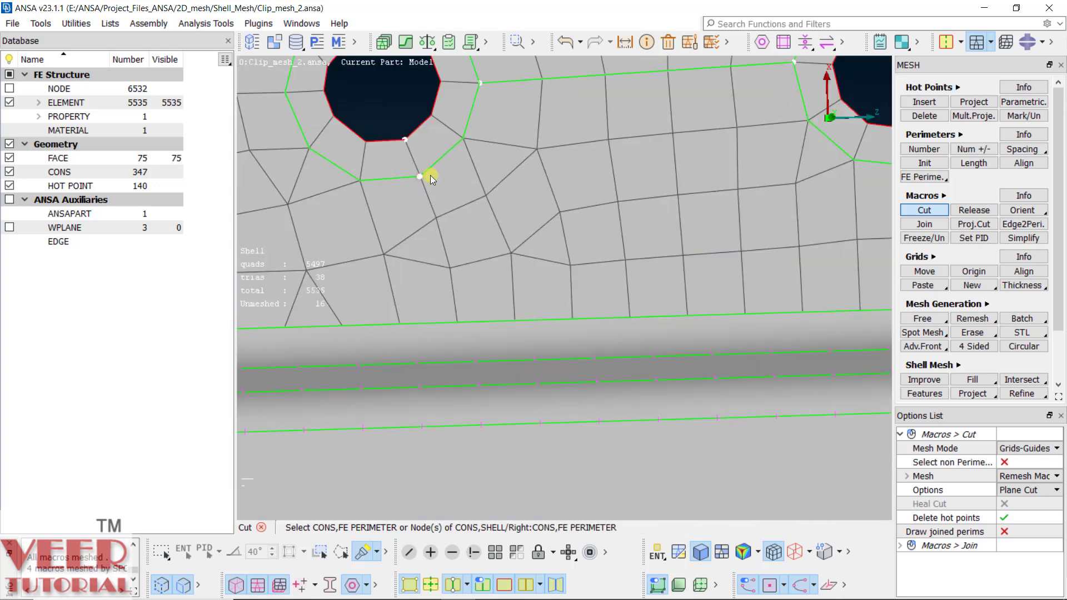
{"action": "left_click", "coordinate": [422, 176]}
{"action": "left_click", "coordinate": [423, 324]}
- Cut the face horizontally from the outer side of the fourth hole's washer ring to the flange's free end edge
{"action": "scroll", "coordinate": [524, 328], "scroll_direction": "down", "scroll_amount": 3}
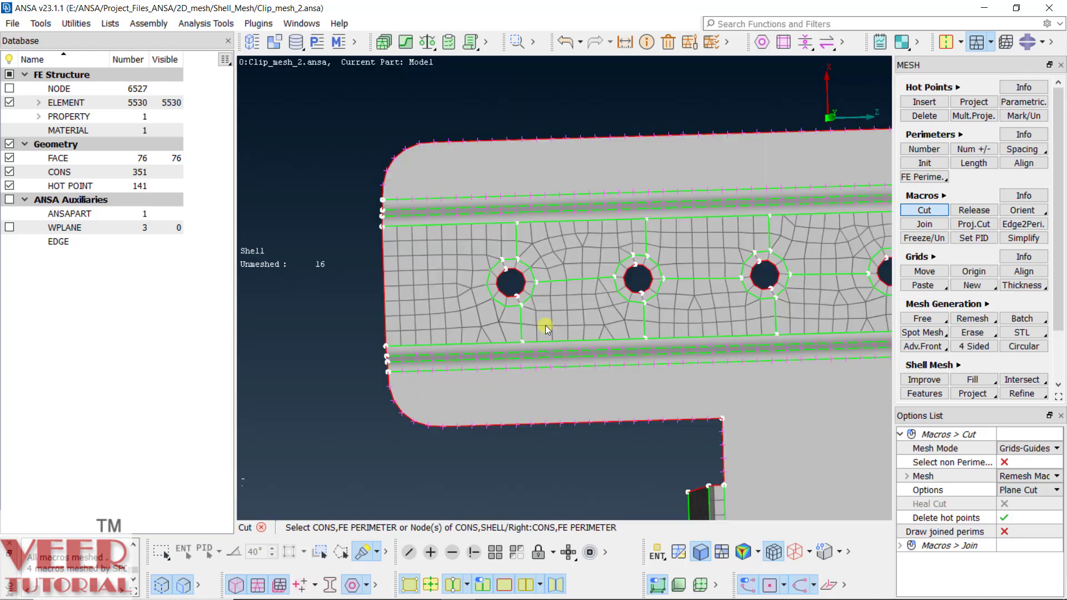
{"action": "scroll", "coordinate": [546, 327], "scroll_direction": "up", "scroll_amount": 3}
{"action": "scroll", "coordinate": [522, 299], "scroll_direction": "down", "scroll_amount": 3}
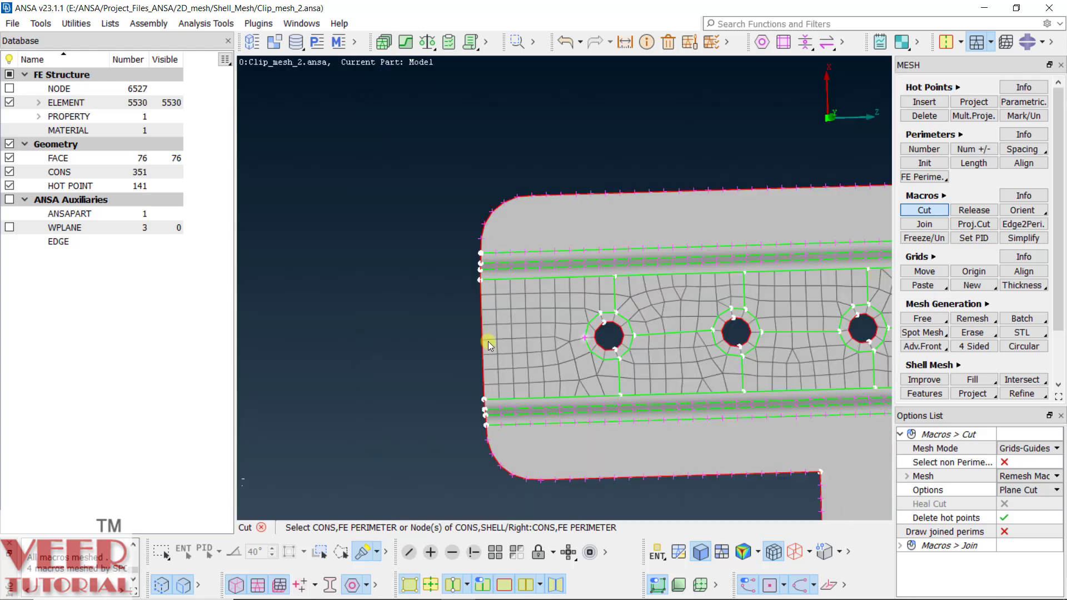
{"action": "scroll", "coordinate": [492, 343], "scroll_direction": "up", "scroll_amount": 3}
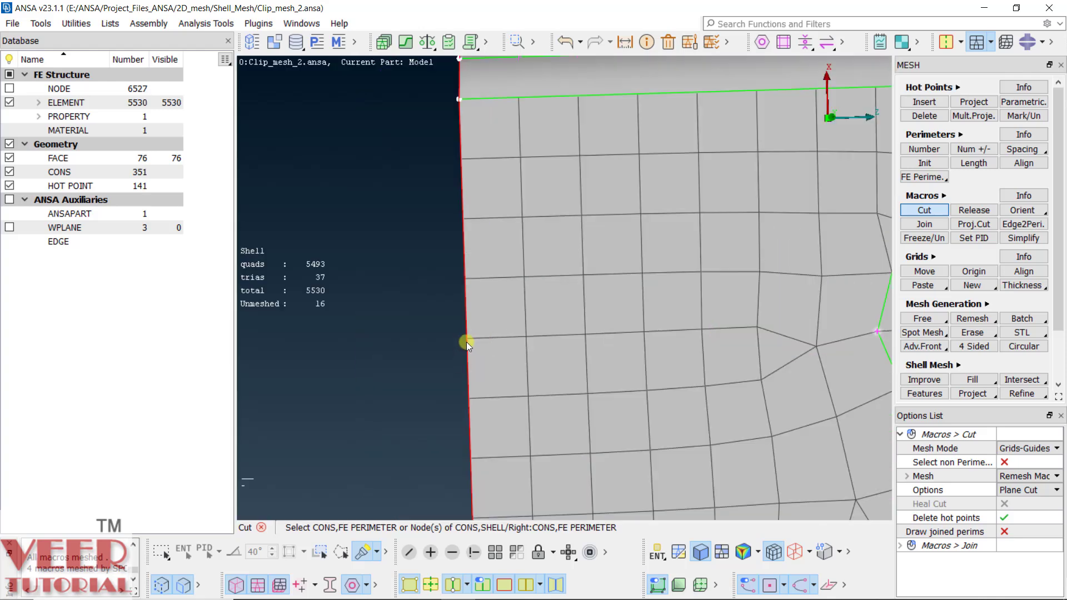
{"action": "scroll", "coordinate": [466, 342], "scroll_direction": "down", "scroll_amount": 3}
{"action": "left_click", "coordinate": [507, 332]}
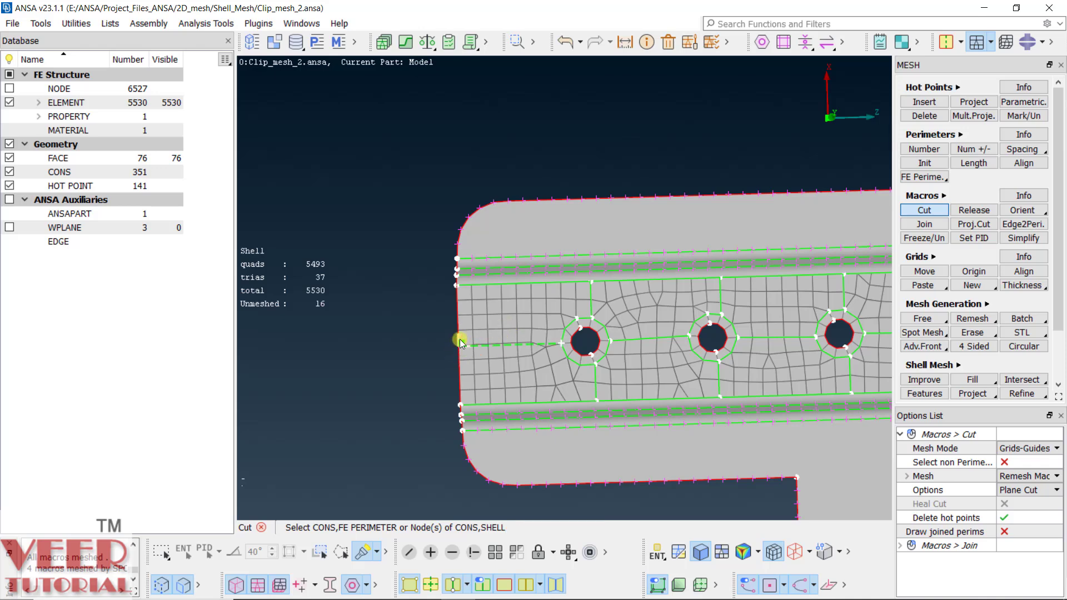
{"action": "left_click", "coordinate": [459, 339]}
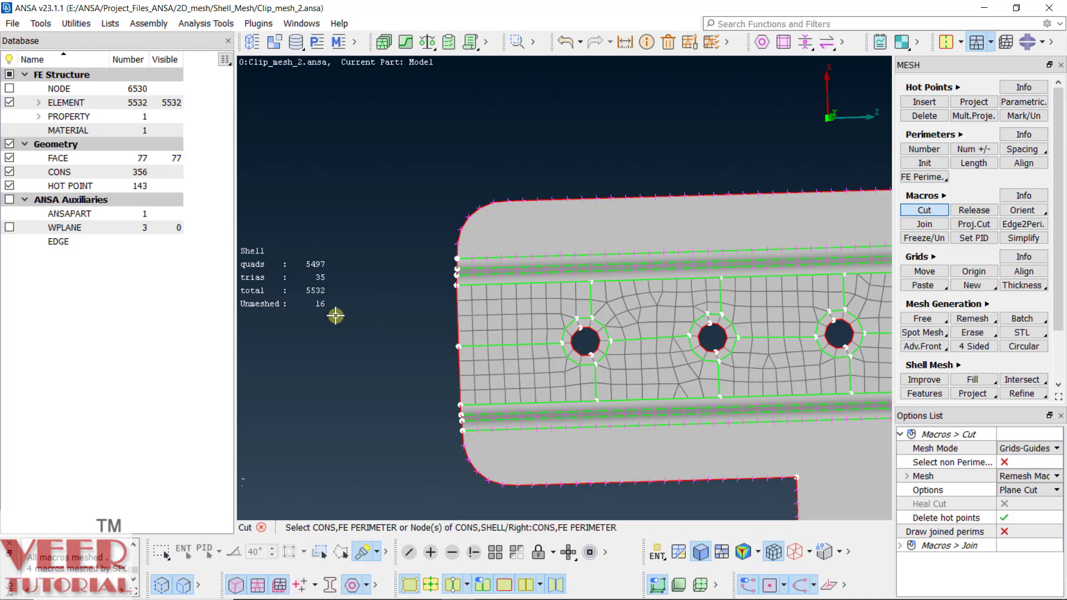
- Increase the perimeter number of the vertical cut below the first hole at the opposite flange end to 3, reconstructing the mesh
{"action": "scroll", "coordinate": [311, 289], "scroll_direction": "down", "scroll_amount": 3}
{"action": "scroll", "coordinate": [684, 305], "scroll_direction": "up", "scroll_amount": 5}
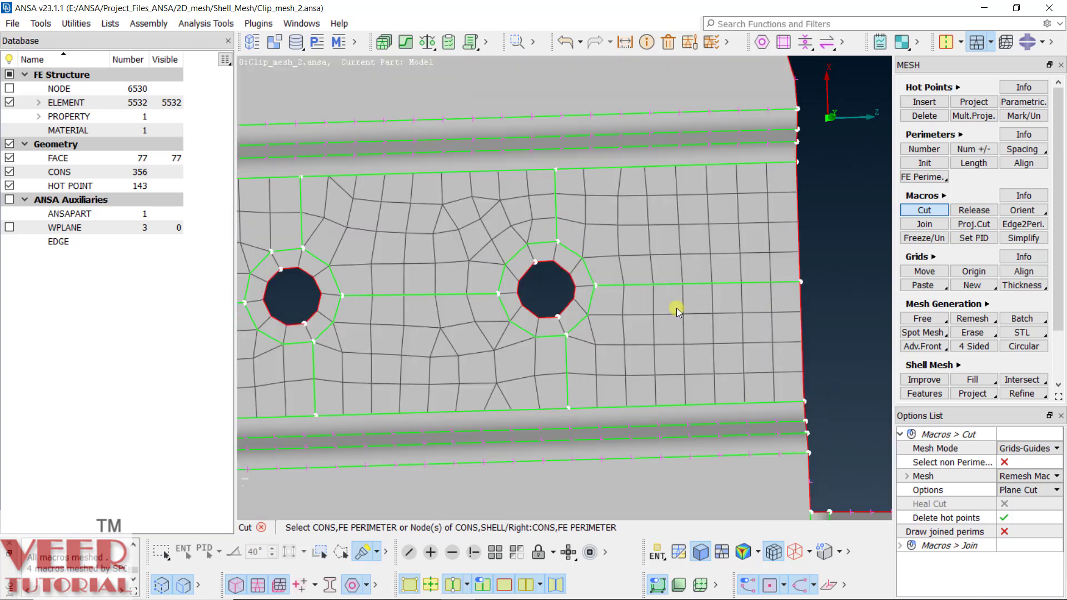
{"action": "scroll", "coordinate": [605, 269], "scroll_direction": "up", "scroll_amount": 3}
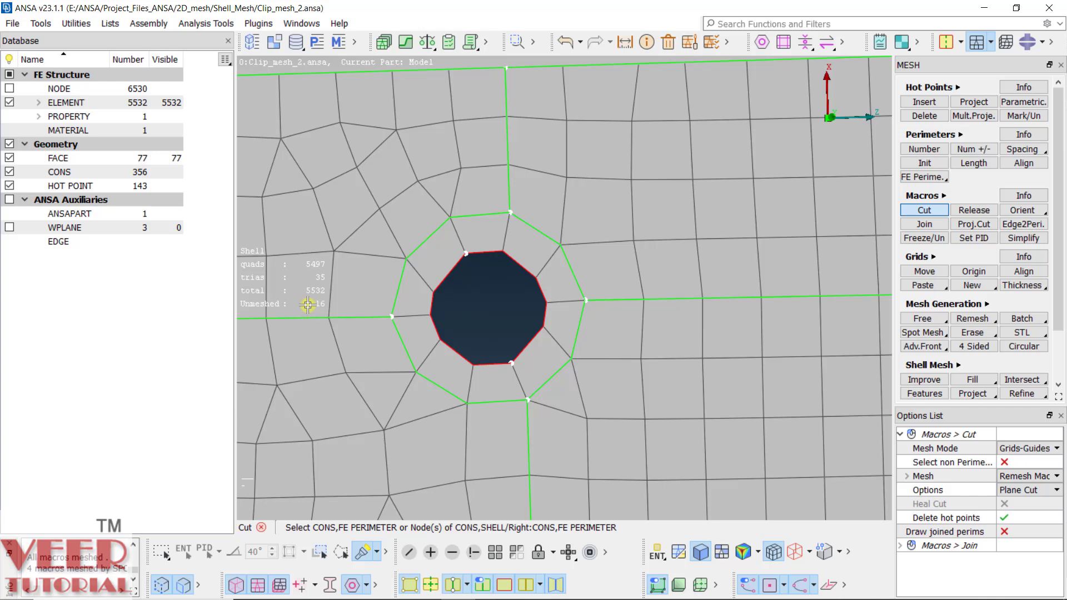
{"action": "scroll", "coordinate": [309, 303], "scroll_direction": "down", "scroll_amount": 4}
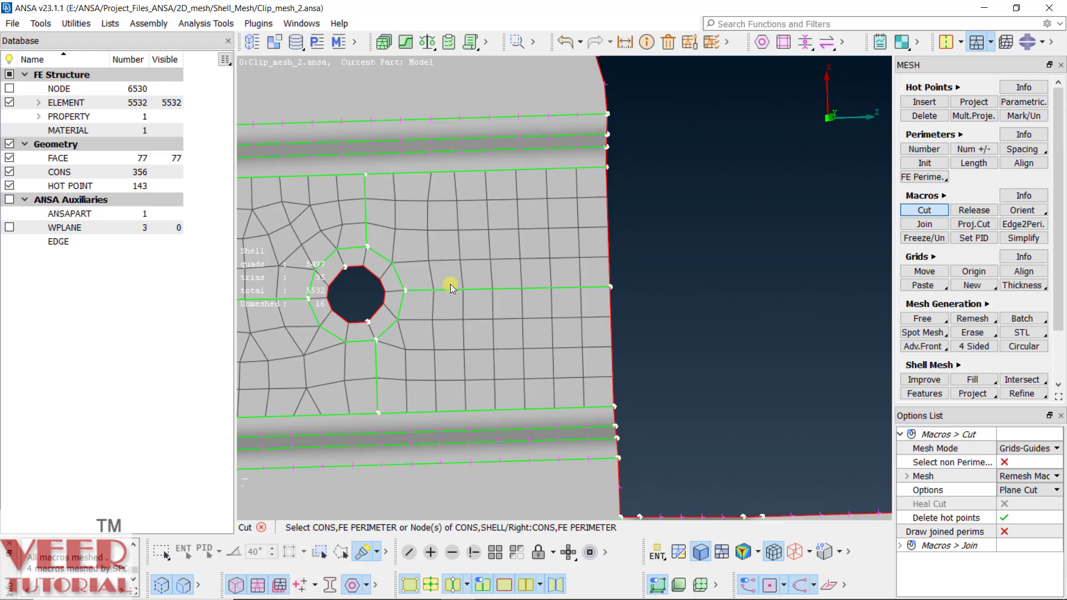
{"action": "scroll", "coordinate": [657, 213], "scroll_direction": "down", "scroll_amount": 3}
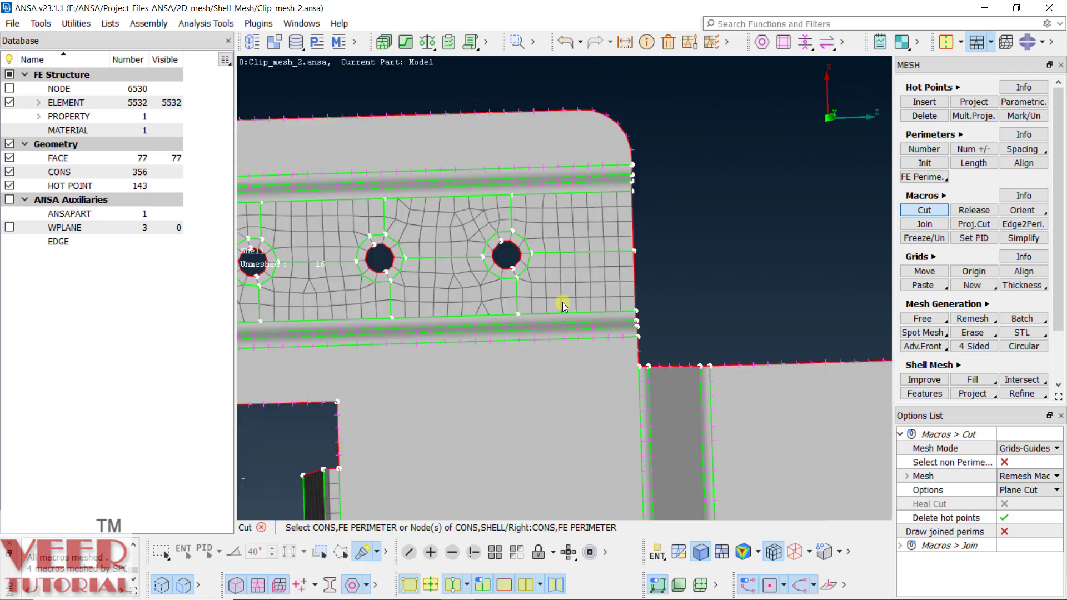
{"action": "scroll", "coordinate": [428, 256], "scroll_direction": "up", "scroll_amount": 3}
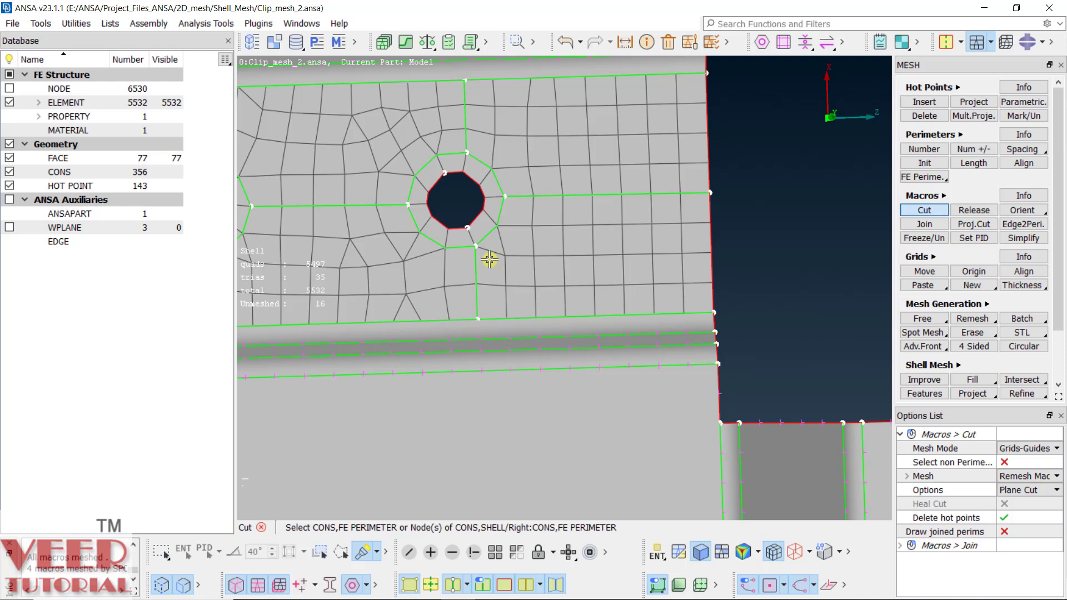
{"action": "scroll", "coordinate": [490, 260], "scroll_direction": "up", "scroll_amount": 2}
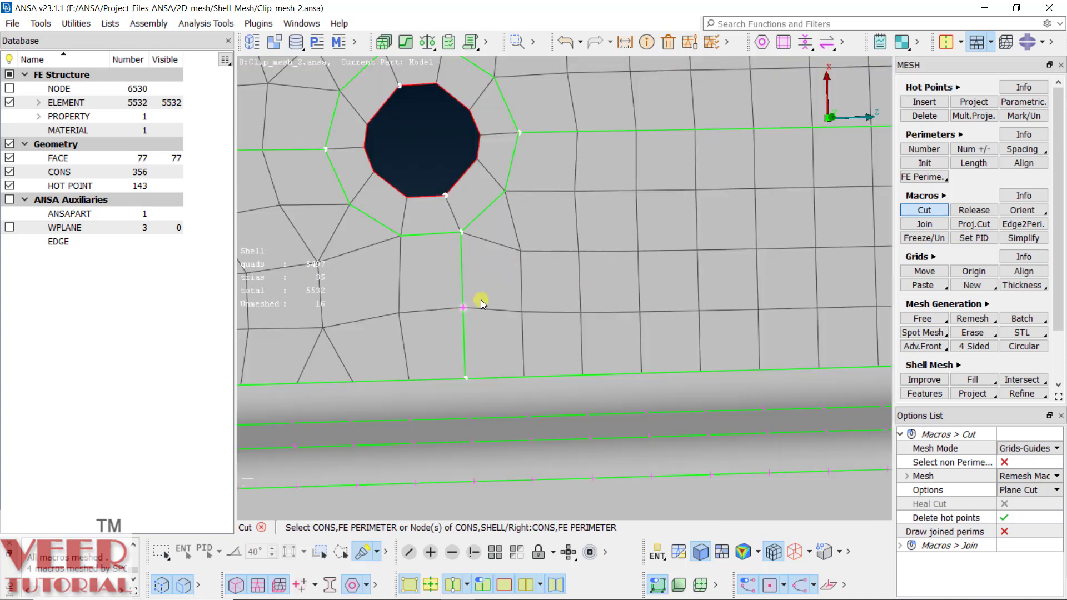
{"action": "left_click", "coordinate": [981, 150]}
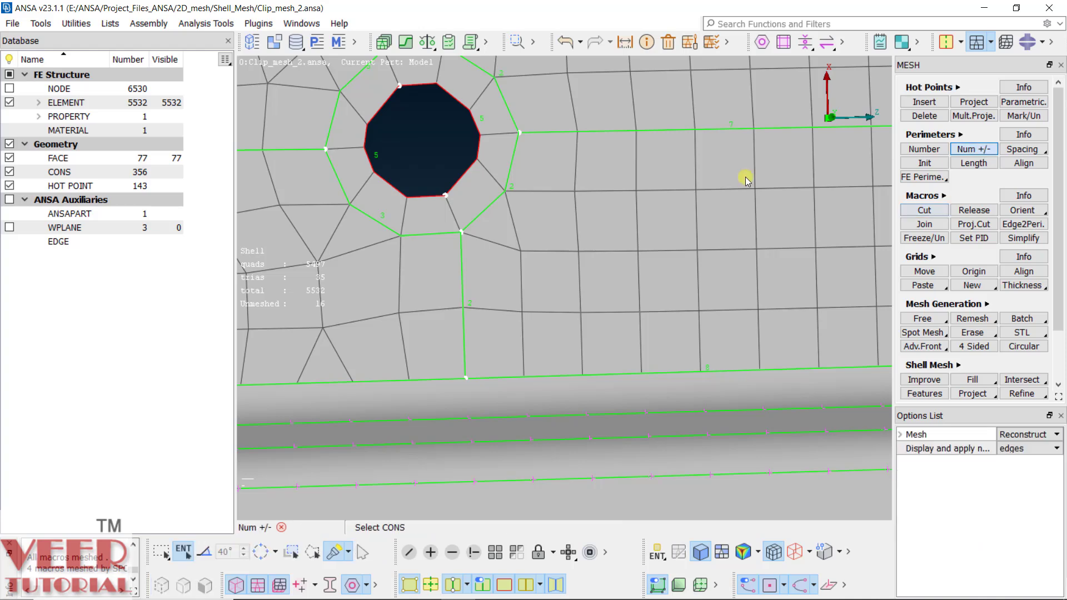
{"action": "left_click", "coordinate": [464, 310]}
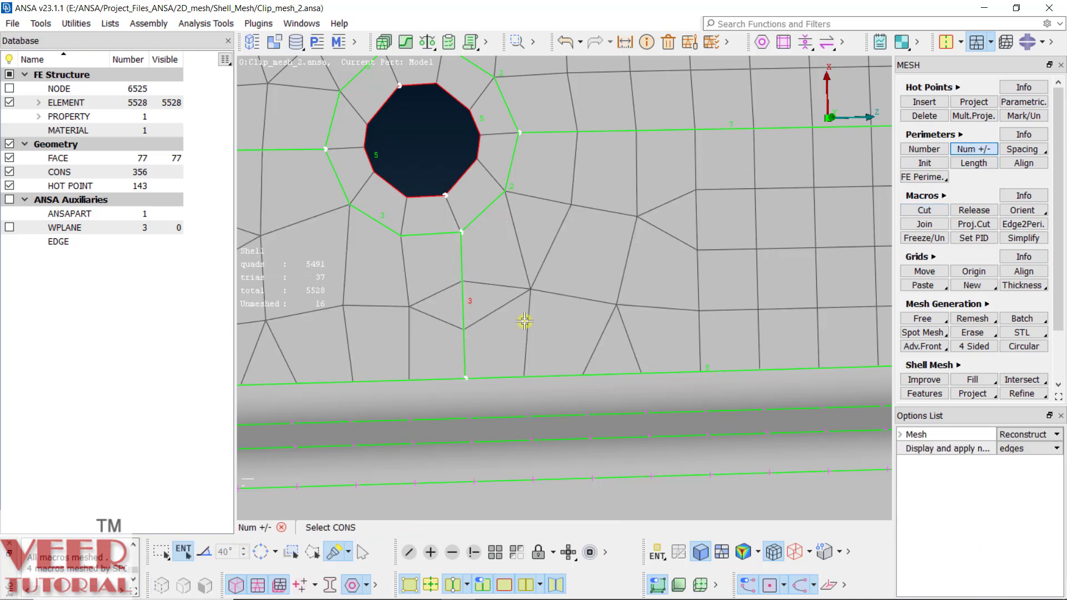
- Raise the perimeter number of the lower bend edge between the first hole's cut and the flange end to 8
{"action": "scroll", "coordinate": [511, 299], "scroll_direction": "down", "scroll_amount": 2}
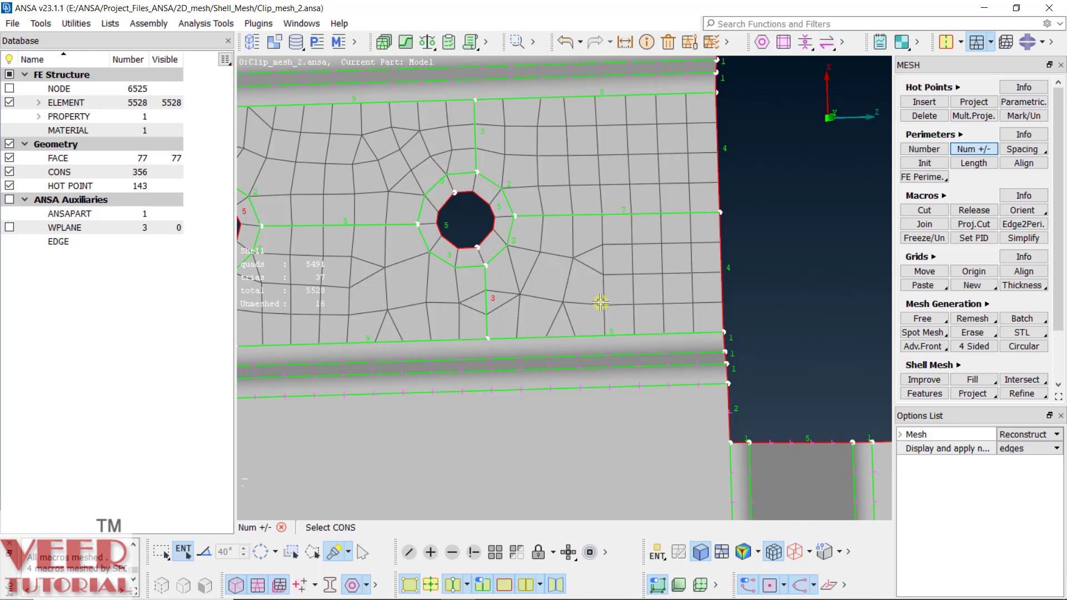
{"action": "scroll", "coordinate": [630, 334], "scroll_direction": "up", "scroll_amount": 2}
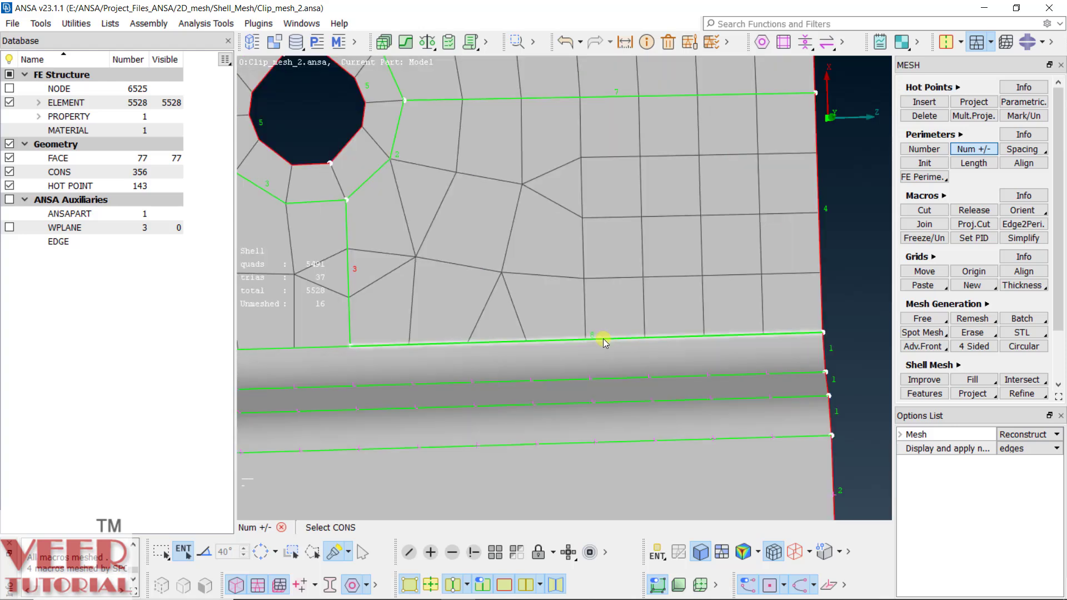
{"action": "left_click", "coordinate": [606, 341]}
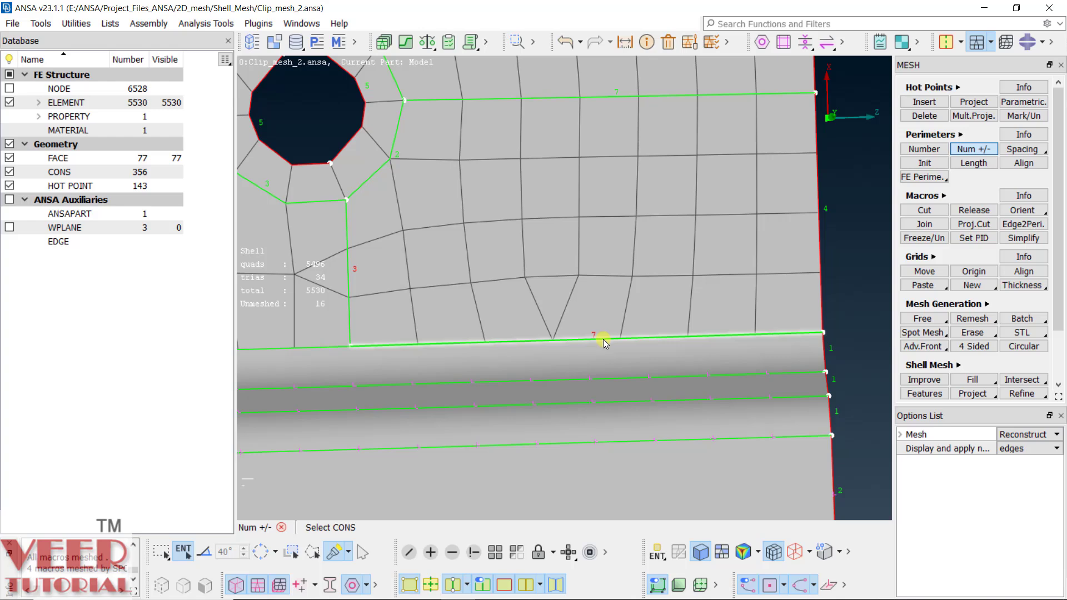
{"action": "left_click", "coordinate": [606, 341]}
{"action": "scroll", "coordinate": [571, 280], "scroll_direction": "down", "scroll_amount": 2}
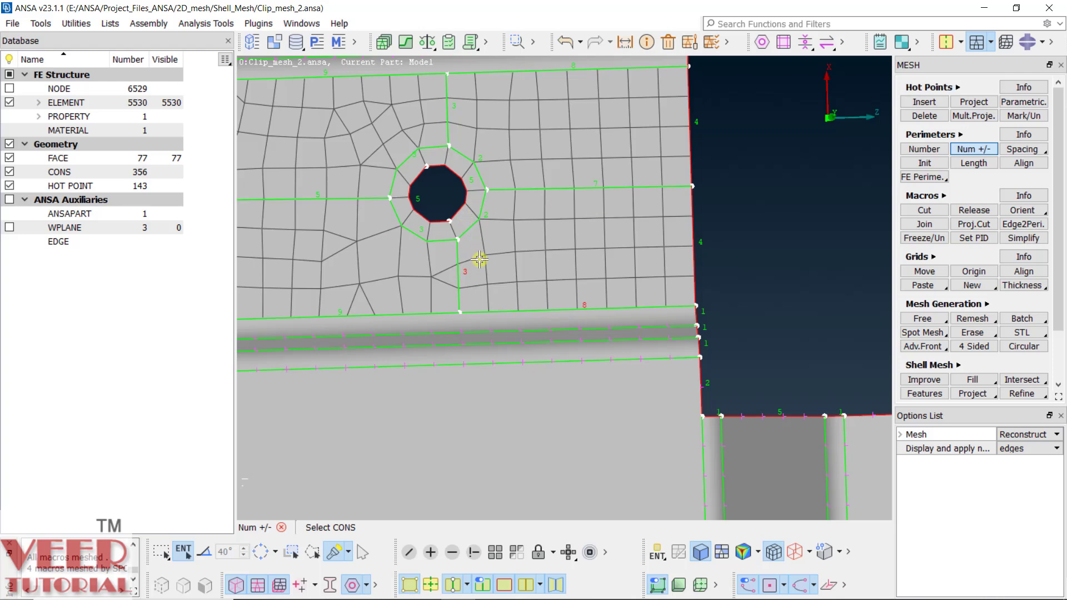
- Increase the perimeter number of the vertical cut above the second hole to 3
{"action": "scroll", "coordinate": [704, 268], "scroll_direction": "down", "scroll_amount": 2}
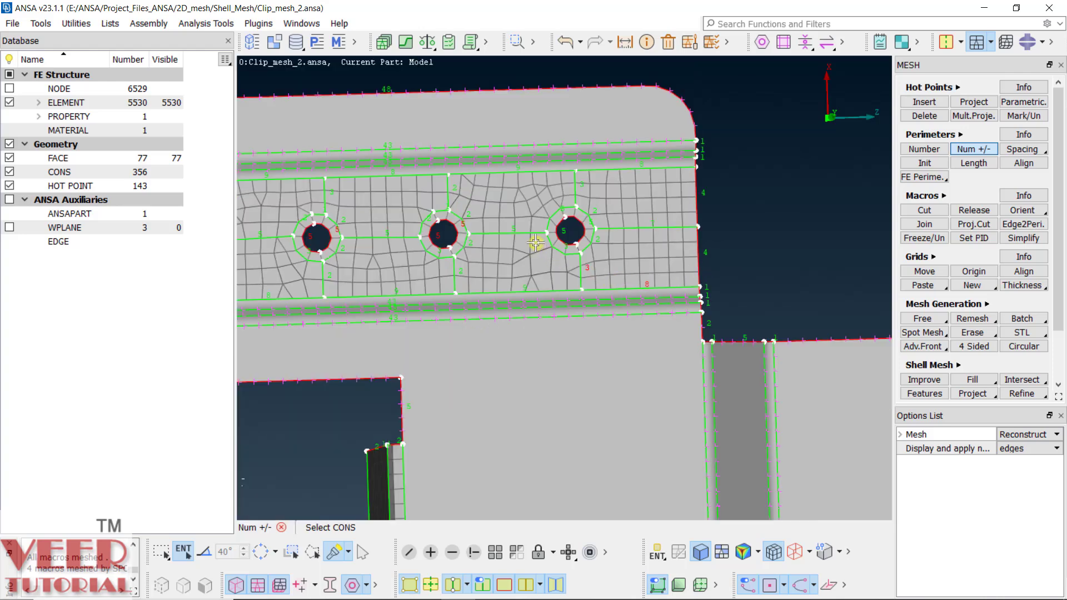
{"action": "scroll", "coordinate": [543, 185], "scroll_direction": "up", "scroll_amount": 2}
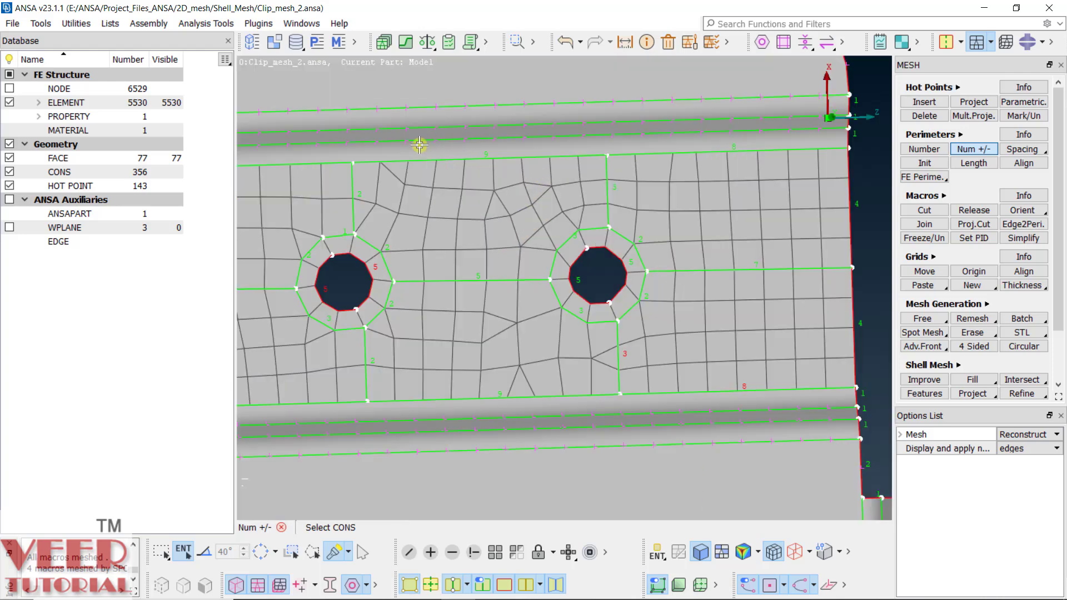
{"action": "scroll", "coordinate": [360, 177], "scroll_direction": "up", "scroll_amount": 2}
{"action": "left_click", "coordinate": [348, 232]}
{"action": "scroll", "coordinate": [363, 222], "scroll_direction": "down", "scroll_amount": 2}
- Set the perimeter number of the upper bend edge between the first and second holes' vertical cuts to 8
{"action": "scroll", "coordinate": [469, 195], "scroll_direction": "up", "scroll_amount": 2}
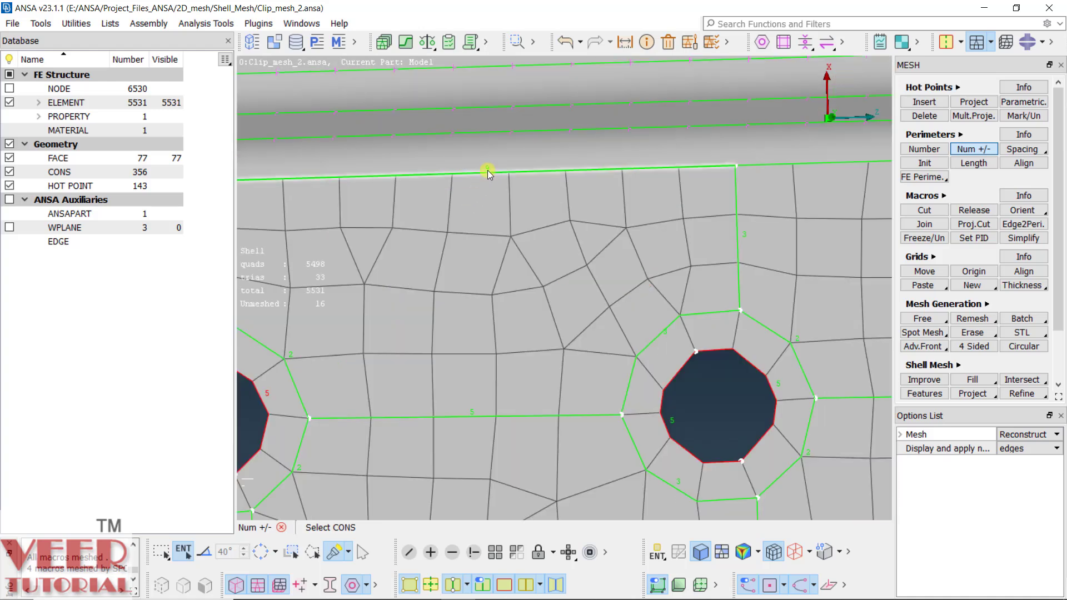
{"action": "left_click", "coordinate": [488, 171]}
{"action": "left_click", "coordinate": [488, 171]}
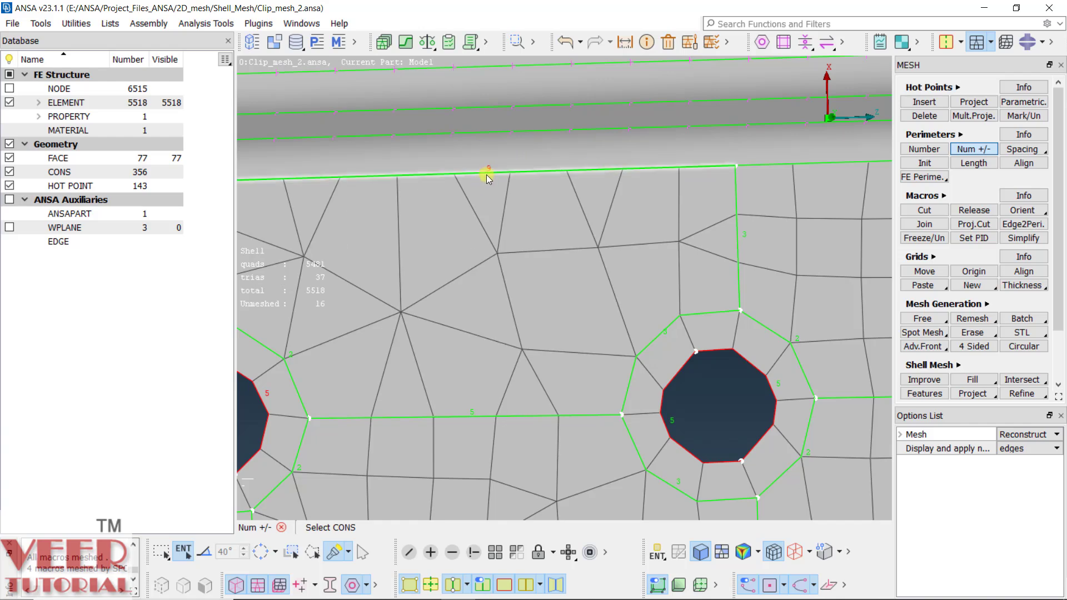
{"action": "right_click", "coordinate": [487, 174]}
- Try a different perimeter number on the horizontal cut between the first and second holes, and return it to 5
{"action": "scroll", "coordinate": [486, 172], "scroll_direction": "down", "scroll_amount": 2}
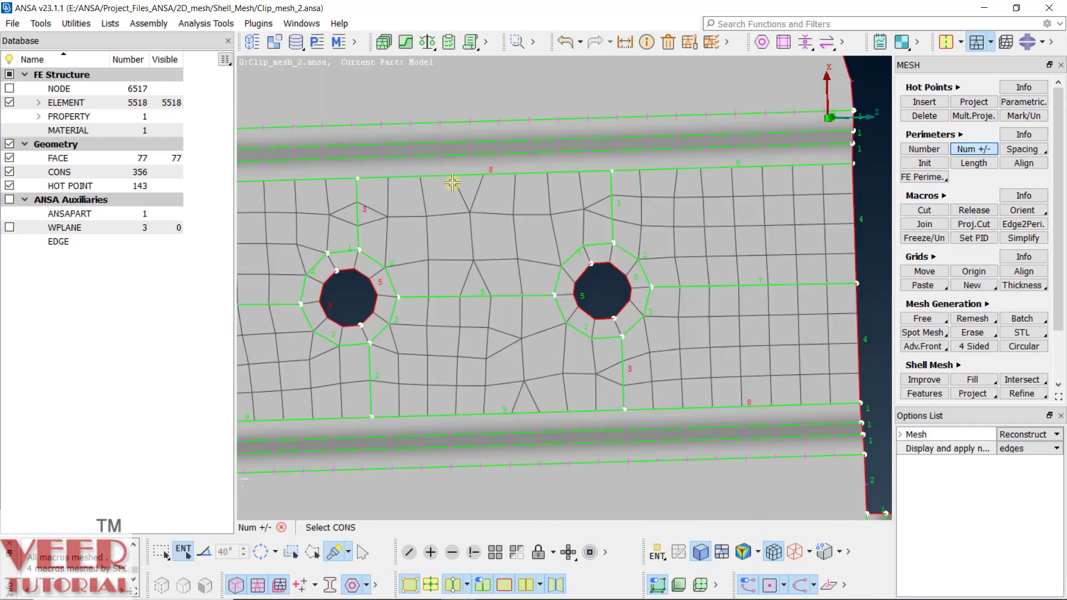
{"action": "scroll", "coordinate": [481, 291], "scroll_direction": "up", "scroll_amount": 2}
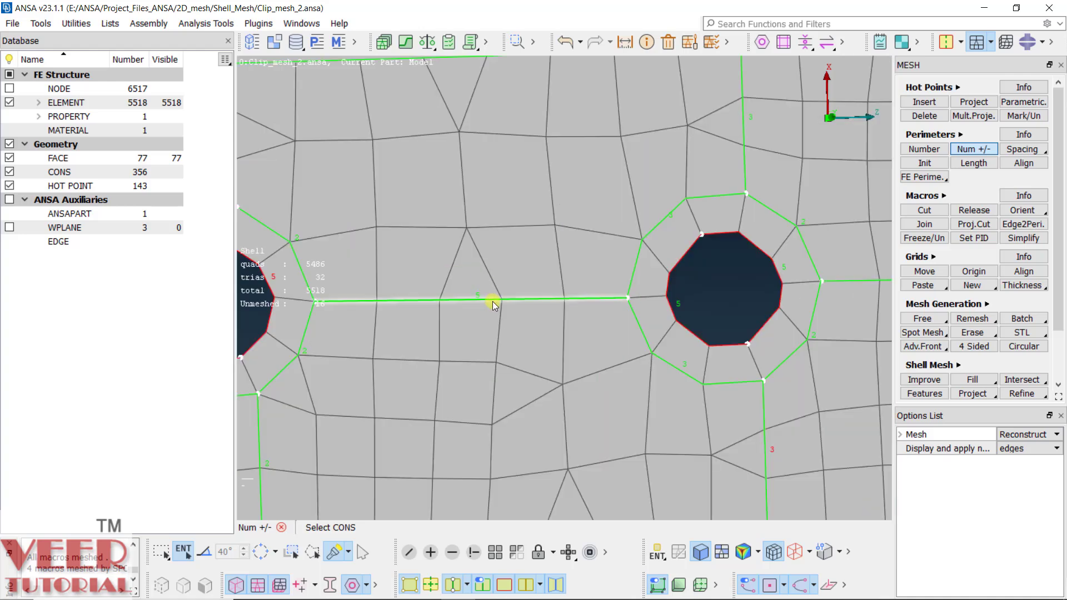
{"action": "right_click", "coordinate": [493, 302]}
{"action": "left_click", "coordinate": [492, 302]}
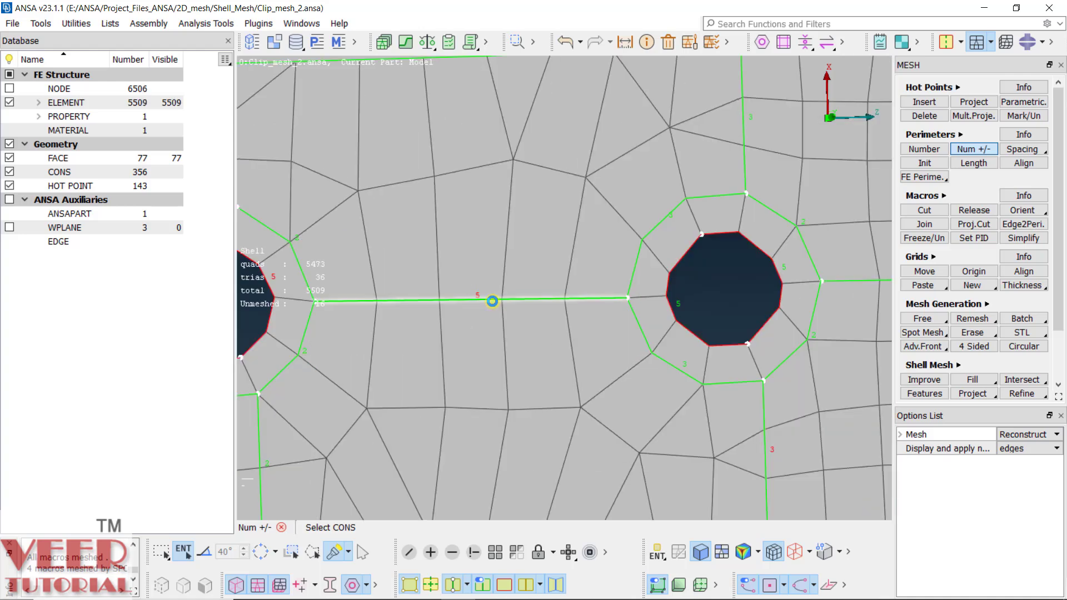
{"action": "scroll", "coordinate": [492, 302], "scroll_direction": "down", "scroll_amount": 2}
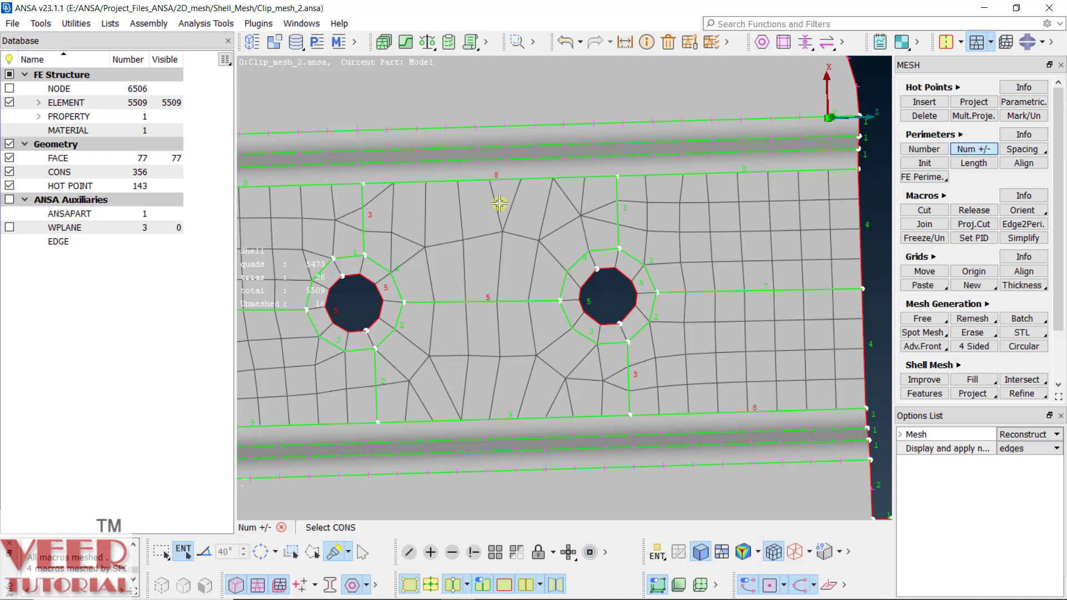
{"action": "left_click", "coordinate": [968, 163]}
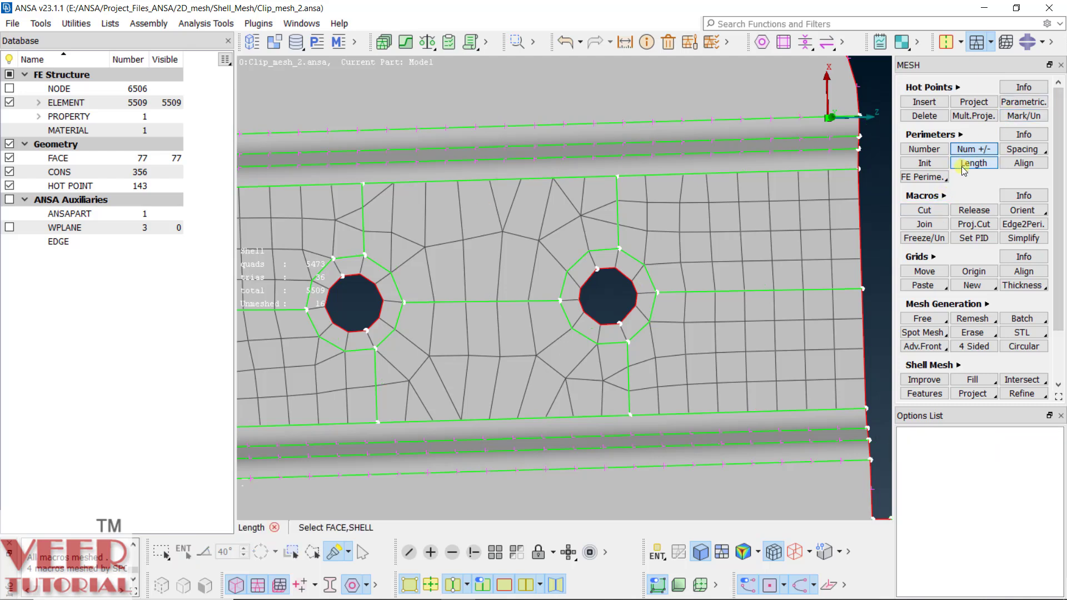
{"action": "left_click", "coordinate": [514, 238]}
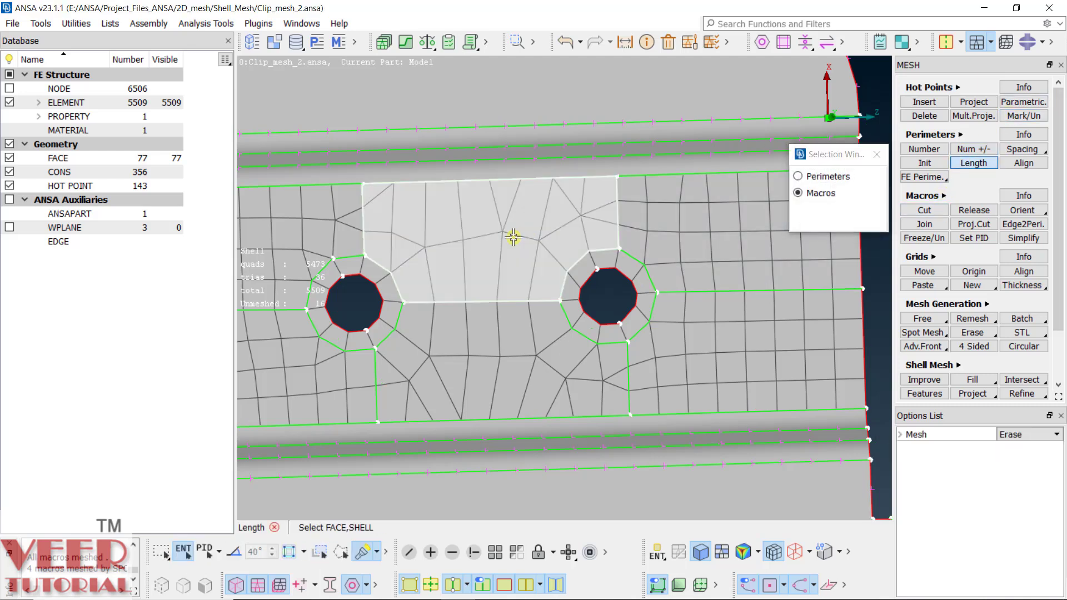
{"action": "middle_click", "coordinate": [514, 238]}
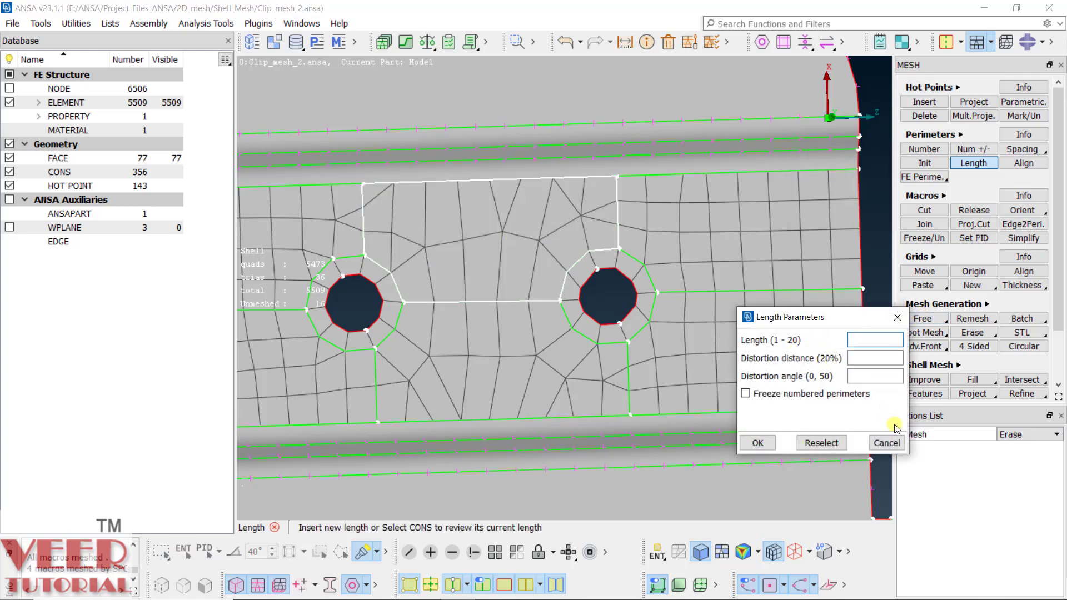
{"action": "left_click", "coordinate": [886, 443]}
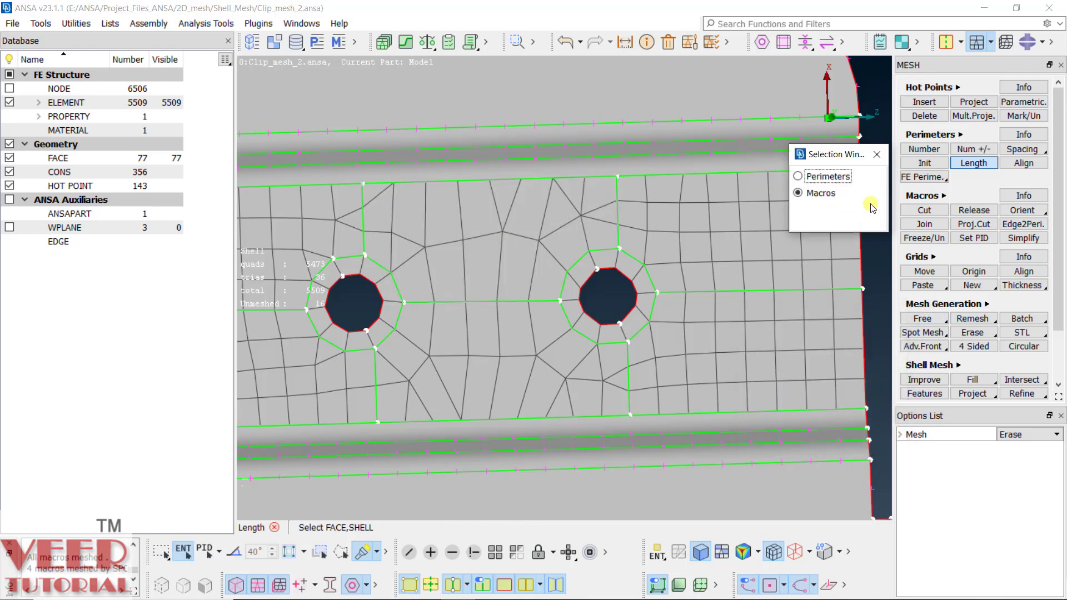
{"action": "left_click", "coordinate": [877, 154]}
- Set the perimeter number mesh option to Remesh Macros, and remesh along the upper bend edge between the first and second holes with 8 elements
{"action": "left_click", "coordinate": [967, 149]}
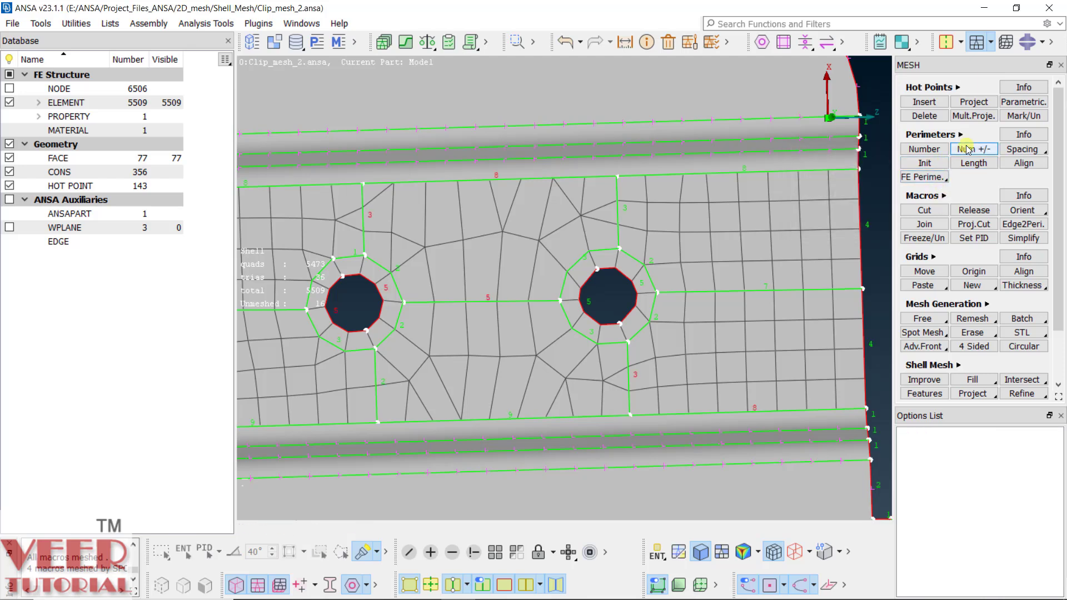
{"action": "left_click", "coordinate": [1029, 434]}
{"action": "left_click", "coordinate": [1034, 470]}
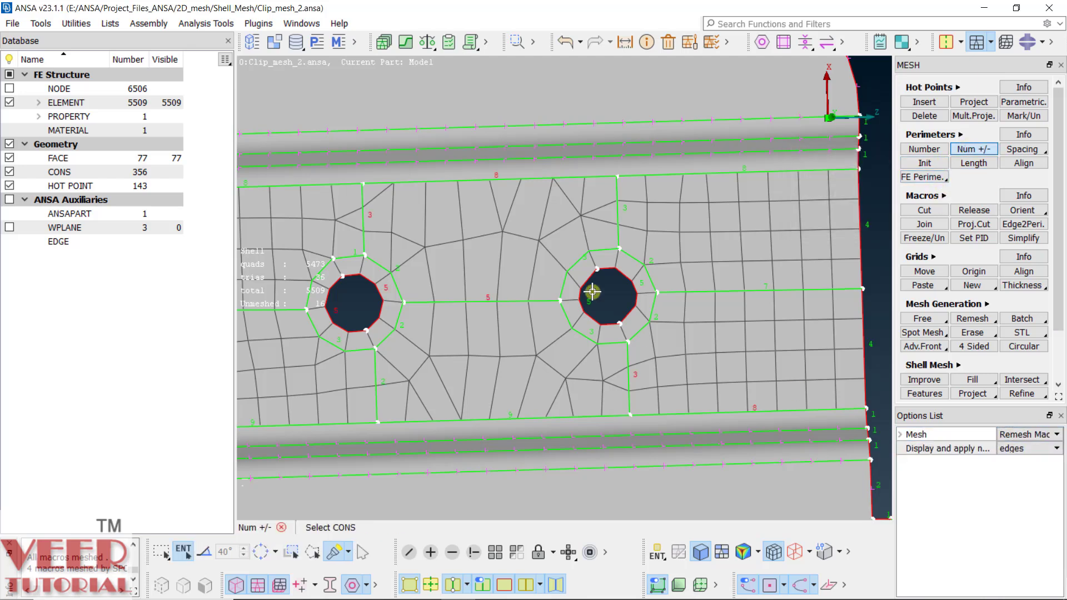
{"action": "left_click", "coordinate": [512, 182]}
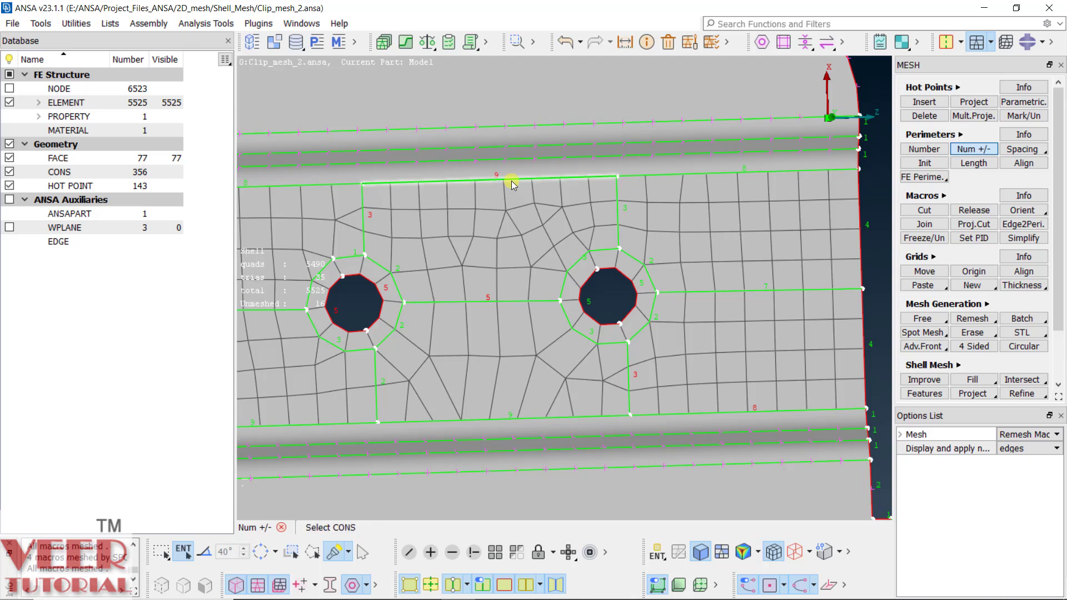
{"action": "right_click", "coordinate": [511, 181]}
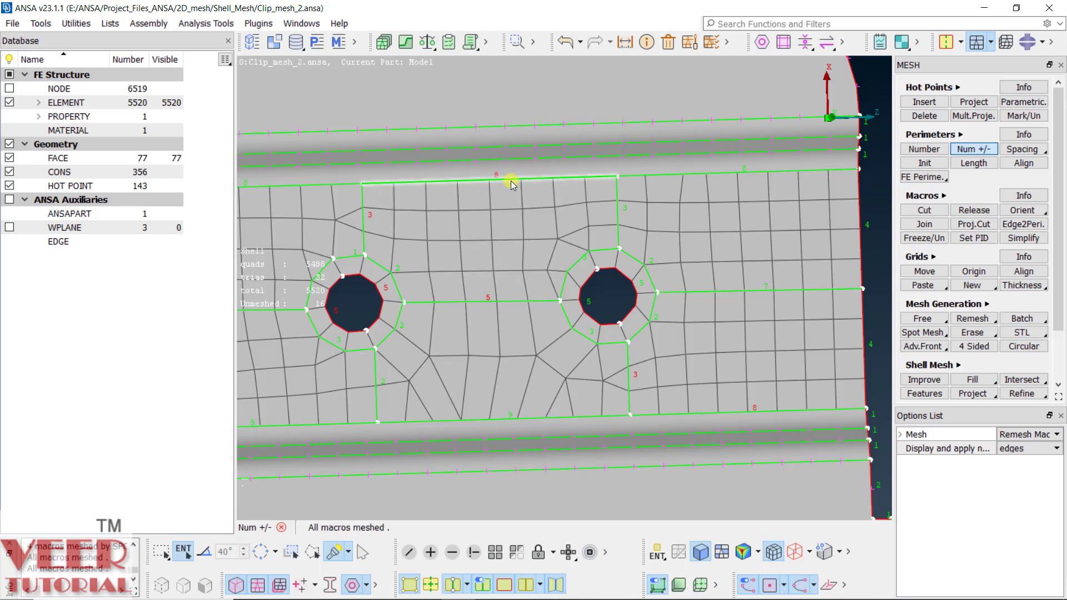
- Remesh both sides of the horizontal cut between the first and second holes by changing its perimeter number and returning it to 5
{"action": "left_click", "coordinate": [492, 302]}
{"action": "right_click", "coordinate": [491, 302]}
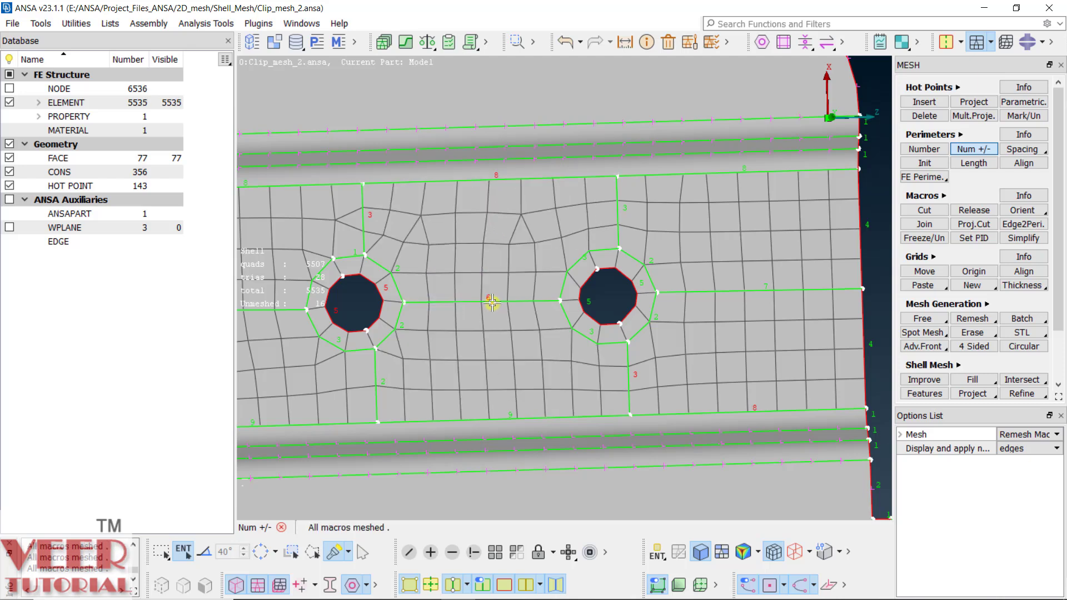
{"action": "scroll", "coordinate": [374, 215], "scroll_direction": "up", "scroll_amount": 3}
{"action": "scroll", "coordinate": [531, 240], "scroll_direction": "down", "scroll_amount": 3}
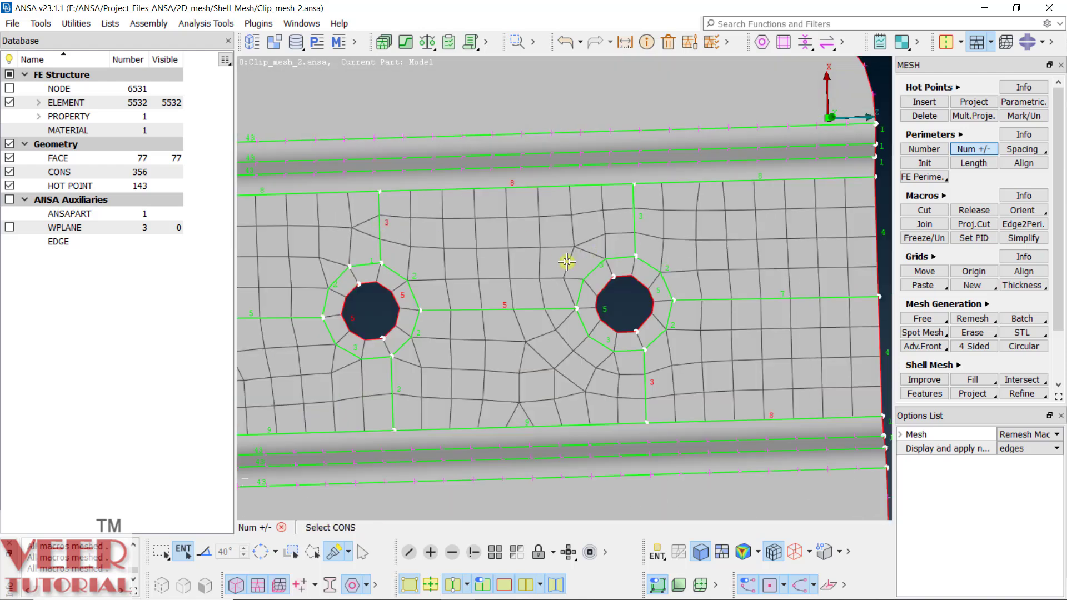
- Remesh beside the vertical cuts above the first and second holes by lowering each perimeter number to 2 and returning it to 3
{"action": "scroll", "coordinate": [579, 256], "scroll_direction": "up", "scroll_amount": 3}
{"action": "right_click", "coordinate": [696, 185]}
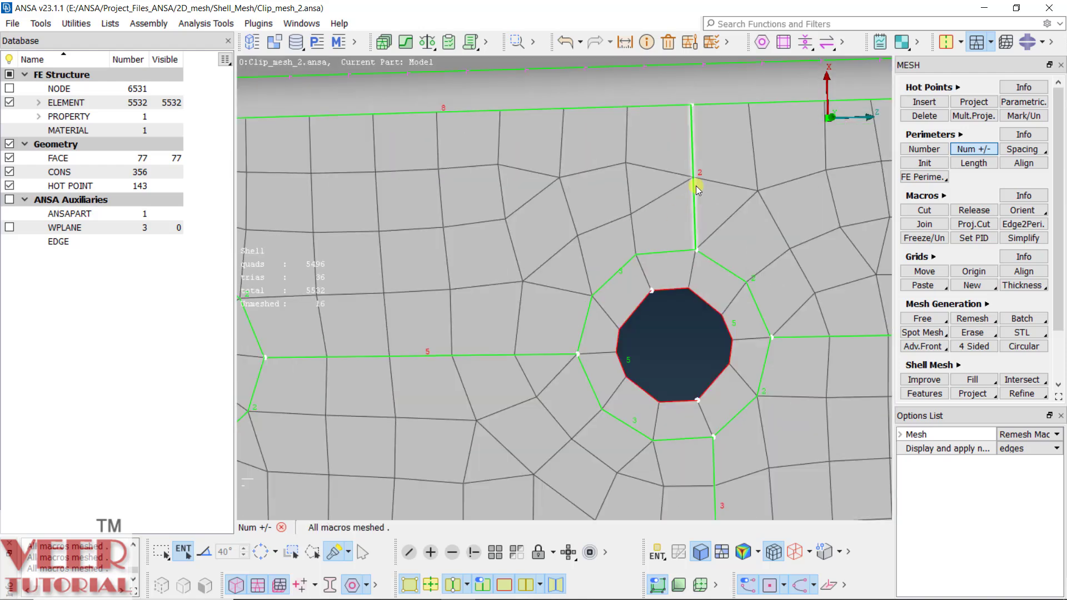
{"action": "left_click", "coordinate": [696, 186]}
{"action": "scroll", "coordinate": [631, 216], "scroll_direction": "down", "scroll_amount": 3}
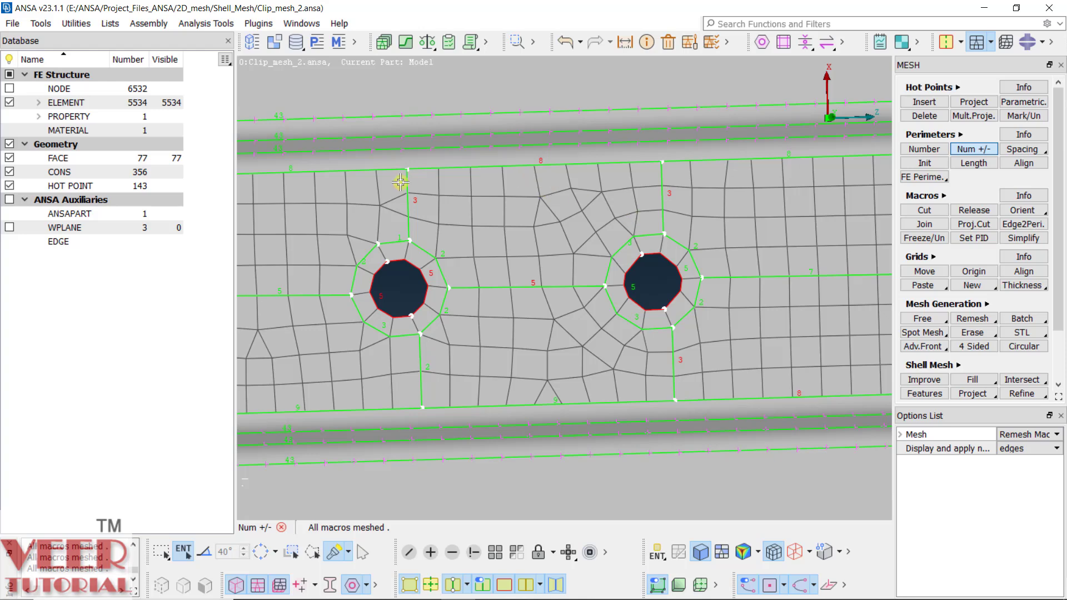
{"action": "scroll", "coordinate": [403, 189], "scroll_direction": "up", "scroll_amount": 3}
{"action": "left_click", "coordinate": [422, 242]}
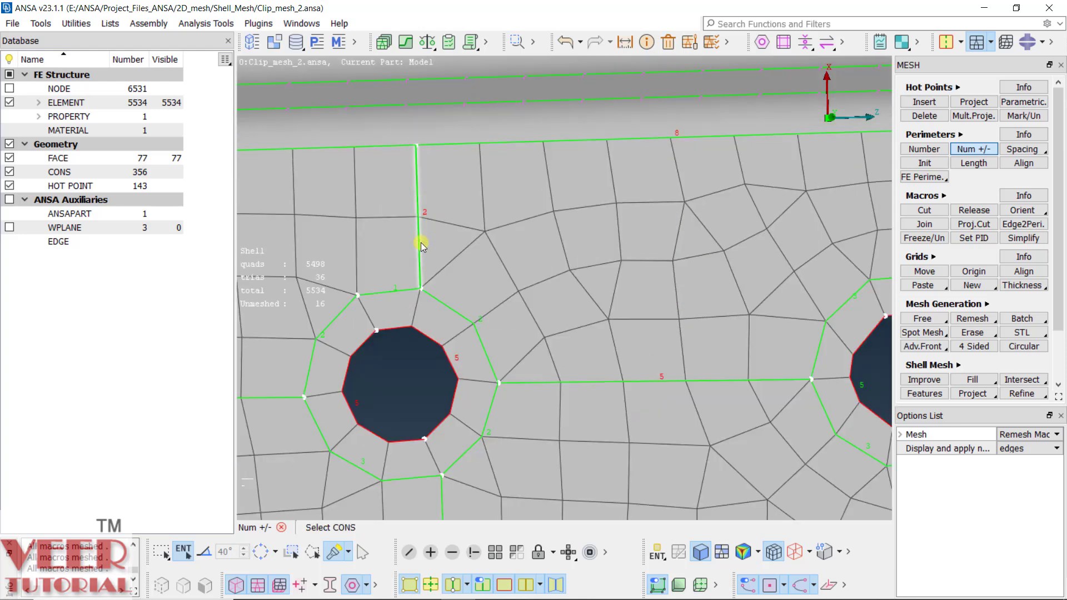
{"action": "scroll", "coordinate": [422, 242], "scroll_direction": "down", "scroll_amount": 3}
{"action": "scroll", "coordinate": [596, 251], "scroll_direction": "up", "scroll_amount": 3}
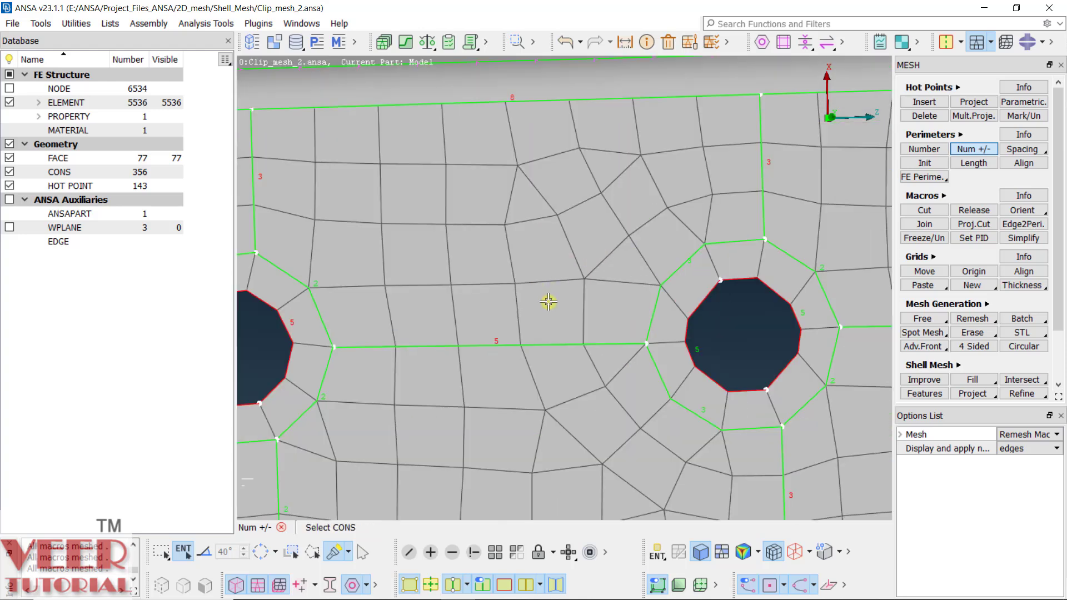
- Try a different perimeter number on the upper bend edge between the first and second holes, and return it to 8
{"action": "scroll", "coordinate": [529, 302], "scroll_direction": "down", "scroll_amount": 3}
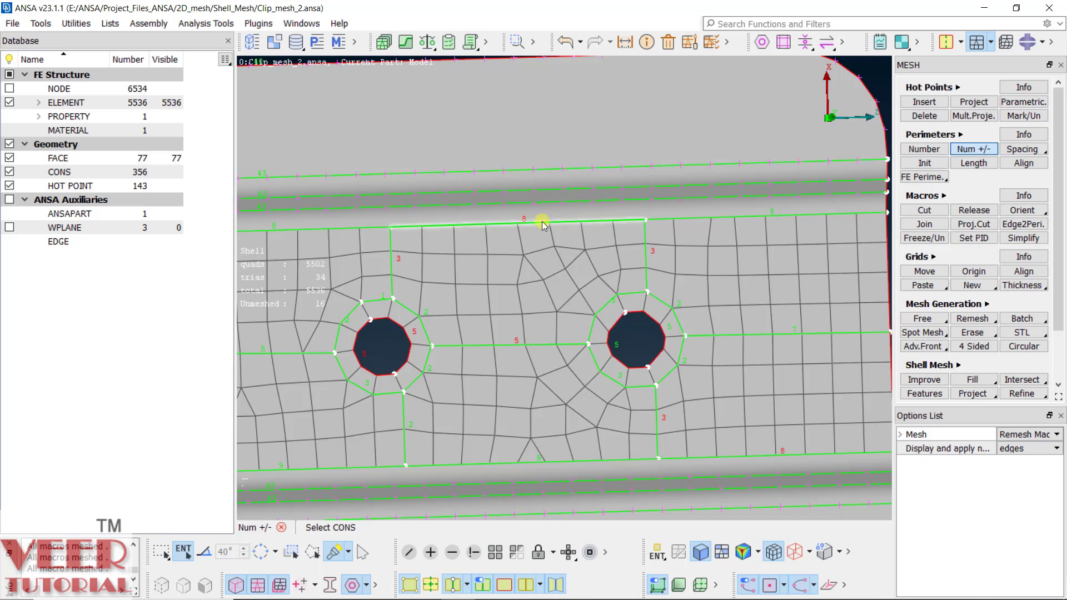
{"action": "left_click", "coordinate": [542, 221]}
{"action": "right_click", "coordinate": [542, 221]}
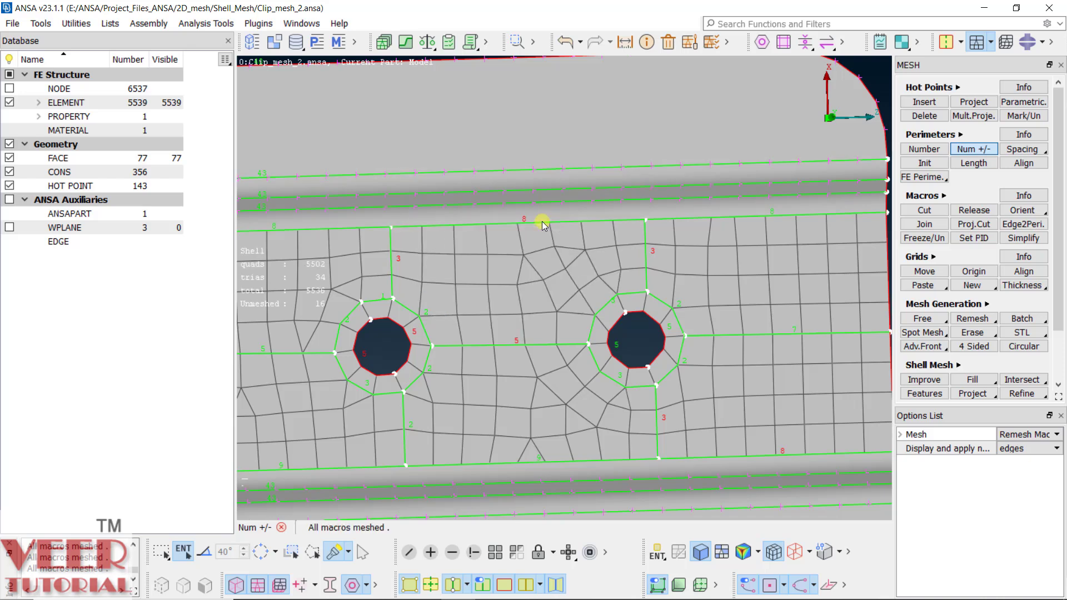
{"action": "scroll", "coordinate": [567, 285], "scroll_direction": "up", "scroll_amount": 3}
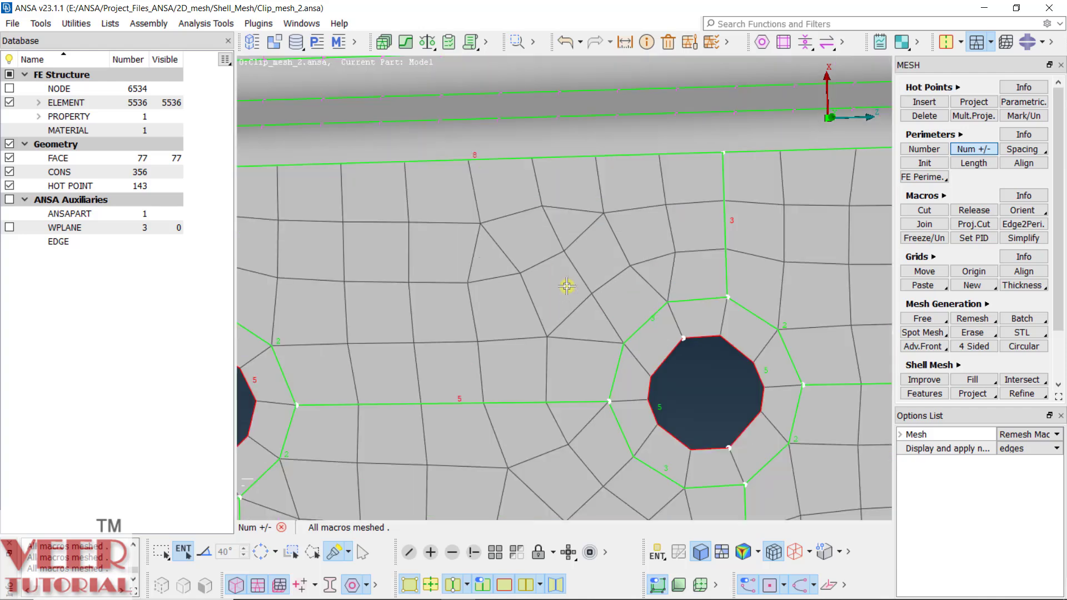
{"action": "scroll", "coordinate": [501, 235], "scroll_direction": "down", "scroll_amount": 3}
{"action": "scroll", "coordinate": [507, 310], "scroll_direction": "down", "scroll_amount": 3}
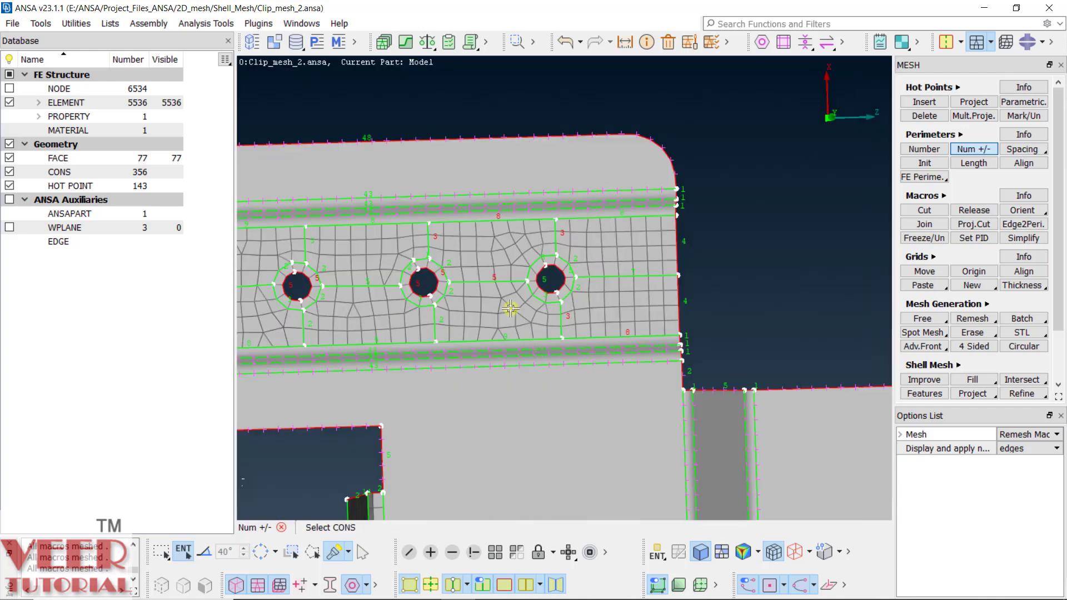
- Set the perimeter numbers of the lower bend edge between the first and second holes to 8 and the vertical cut below the second hole to 3
{"action": "scroll", "coordinate": [519, 309], "scroll_direction": "up", "scroll_amount": 6}
{"action": "scroll", "coordinate": [538, 375], "scroll_direction": "down", "scroll_amount": 2}
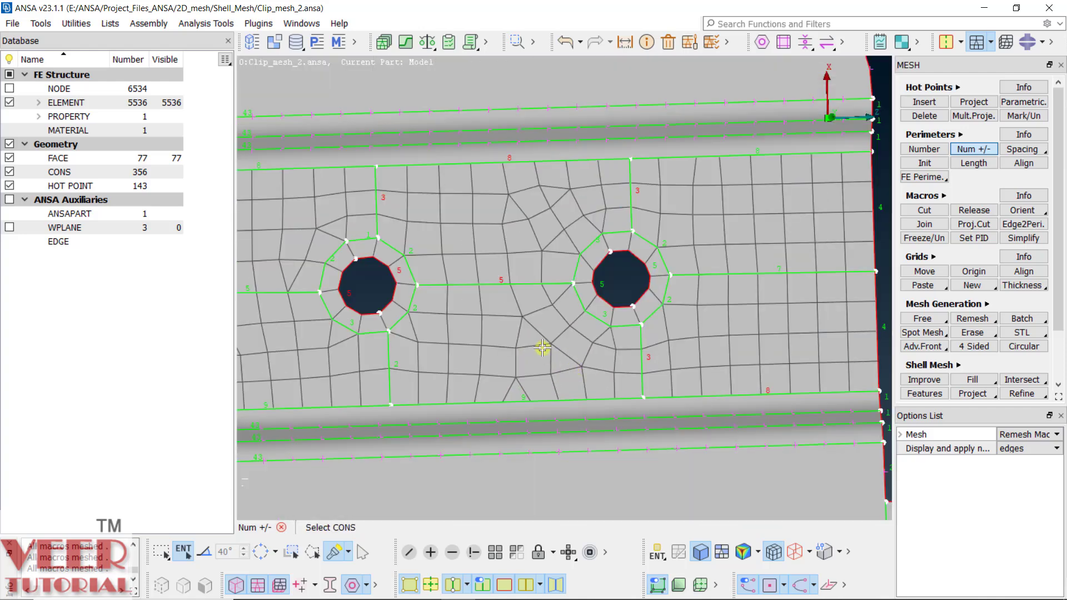
{"action": "right_click", "coordinate": [544, 403]}
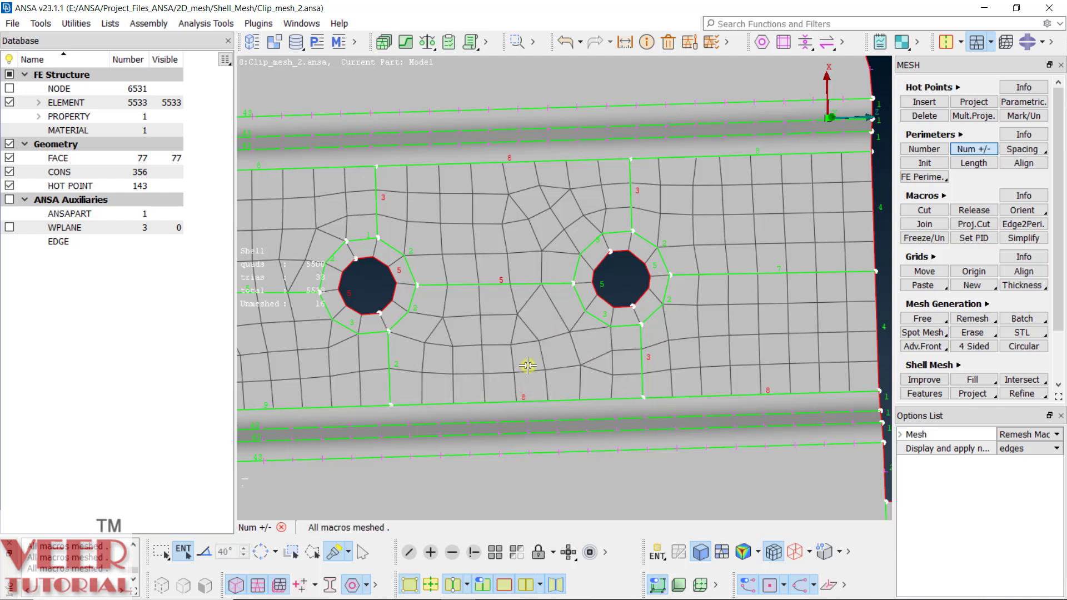
{"action": "left_click", "coordinate": [392, 377]}
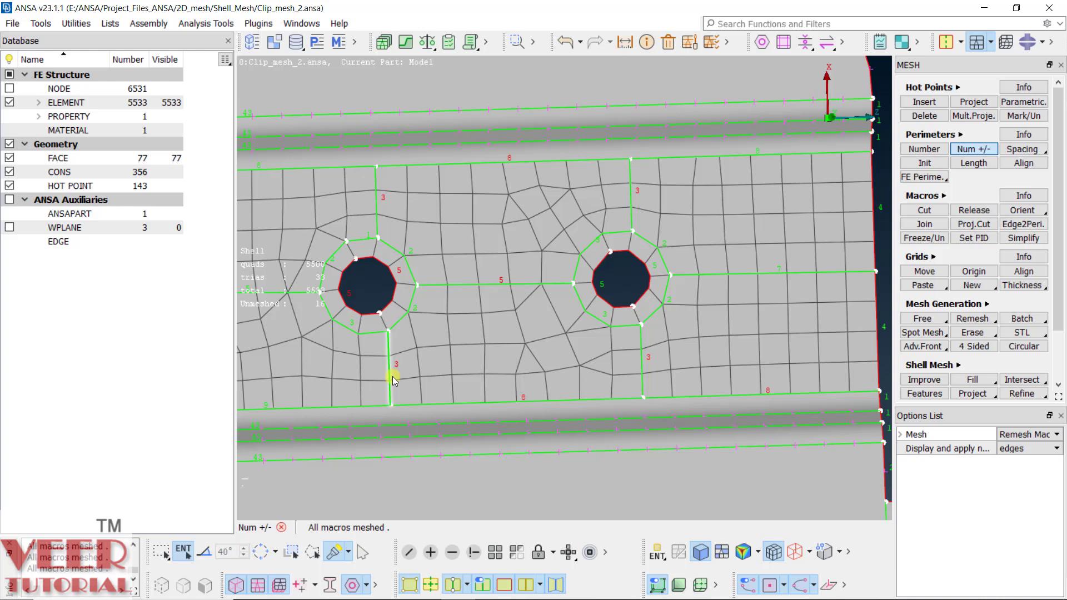
{"action": "scroll", "coordinate": [576, 288], "scroll_direction": "down", "scroll_amount": 2}
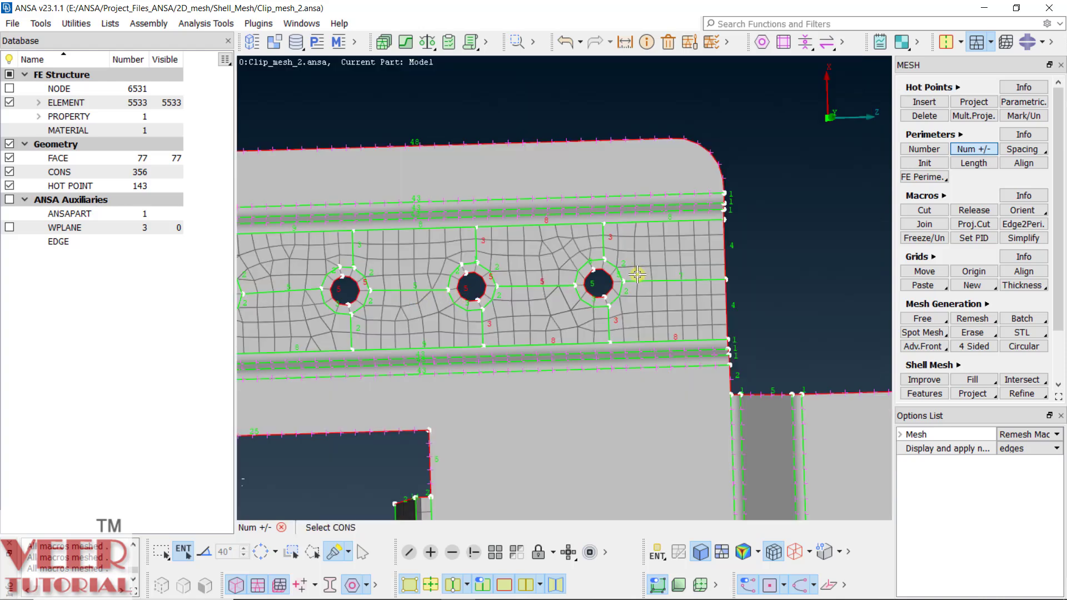
- Try different perimeter numbers on the horizontal cut and lower bend edge between the second and third holes, and return them to 5 and 9
{"action": "scroll", "coordinate": [412, 291], "scroll_direction": "up", "scroll_amount": 3}
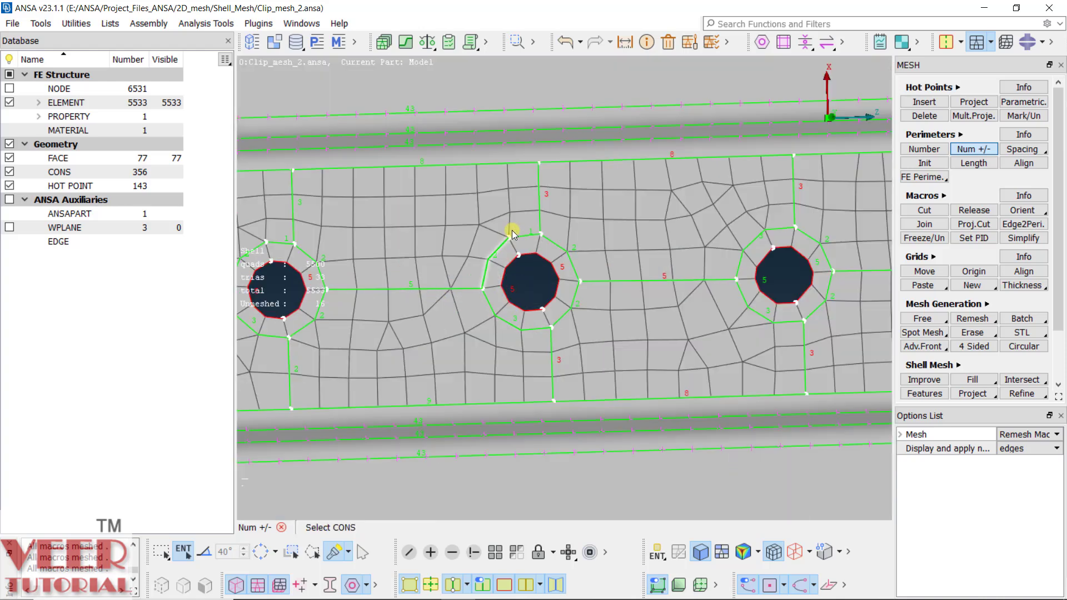
{"action": "scroll", "coordinate": [436, 279], "scroll_direction": "up", "scroll_amount": 3}
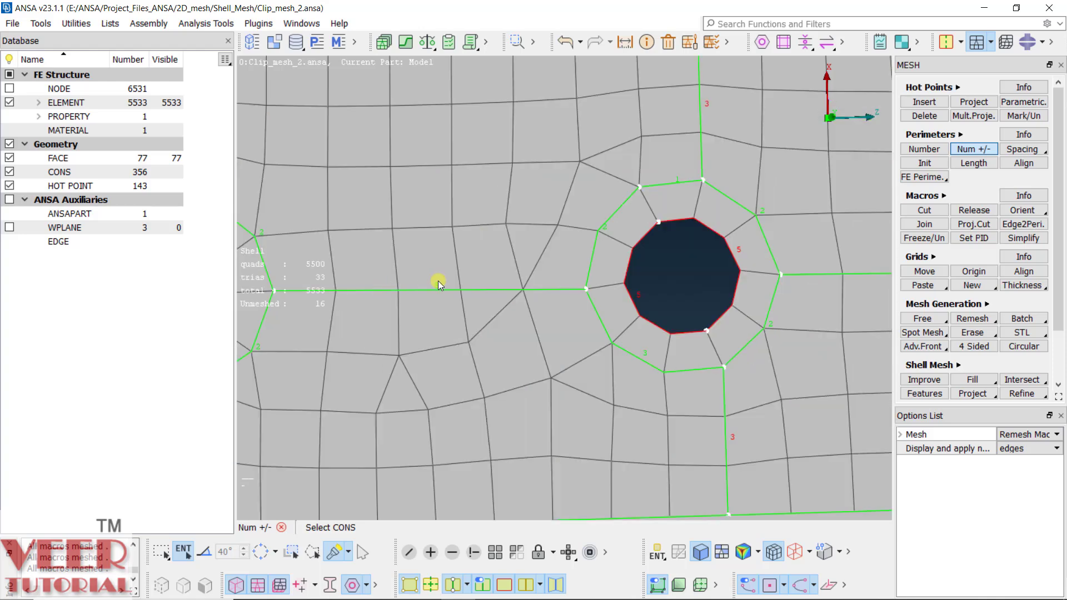
{"action": "left_click", "coordinate": [442, 295]}
{"action": "right_click", "coordinate": [442, 294]}
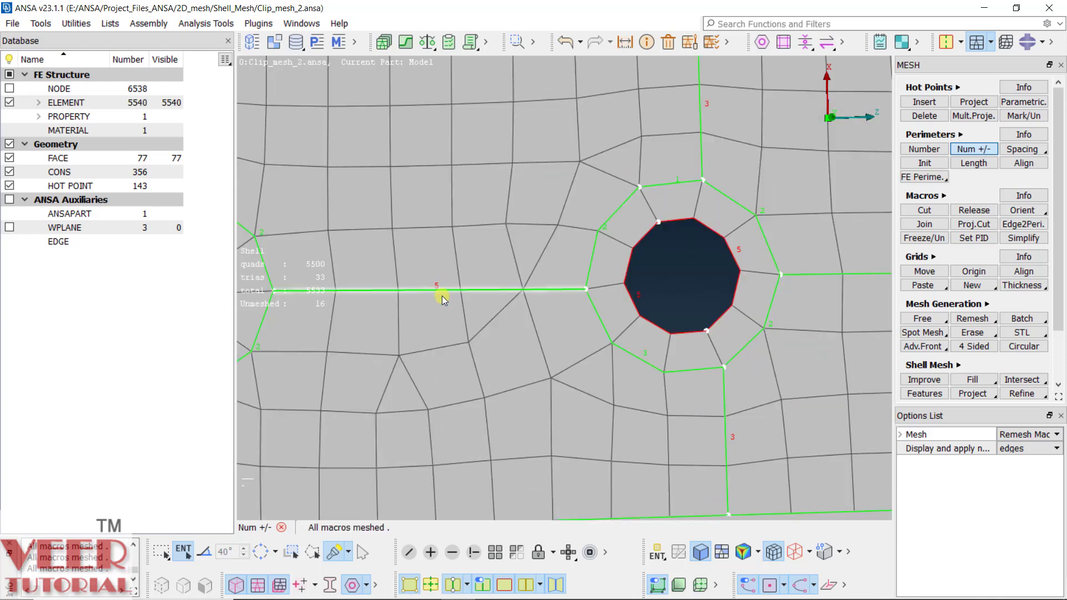
{"action": "scroll", "coordinate": [454, 268], "scroll_direction": "down", "scroll_amount": 3}
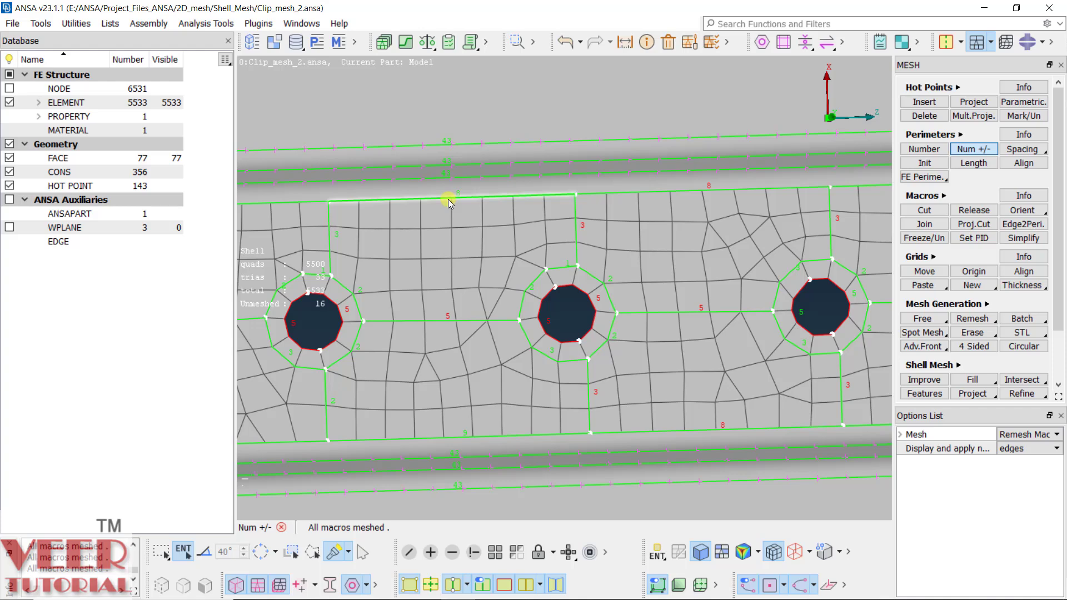
{"action": "left_click", "coordinate": [465, 437]}
{"action": "right_click", "coordinate": [465, 438]}
{"action": "scroll", "coordinate": [530, 383], "scroll_direction": "down", "scroll_amount": 3}
{"action": "scroll", "coordinate": [628, 355], "scroll_direction": "up", "scroll_amount": 3}
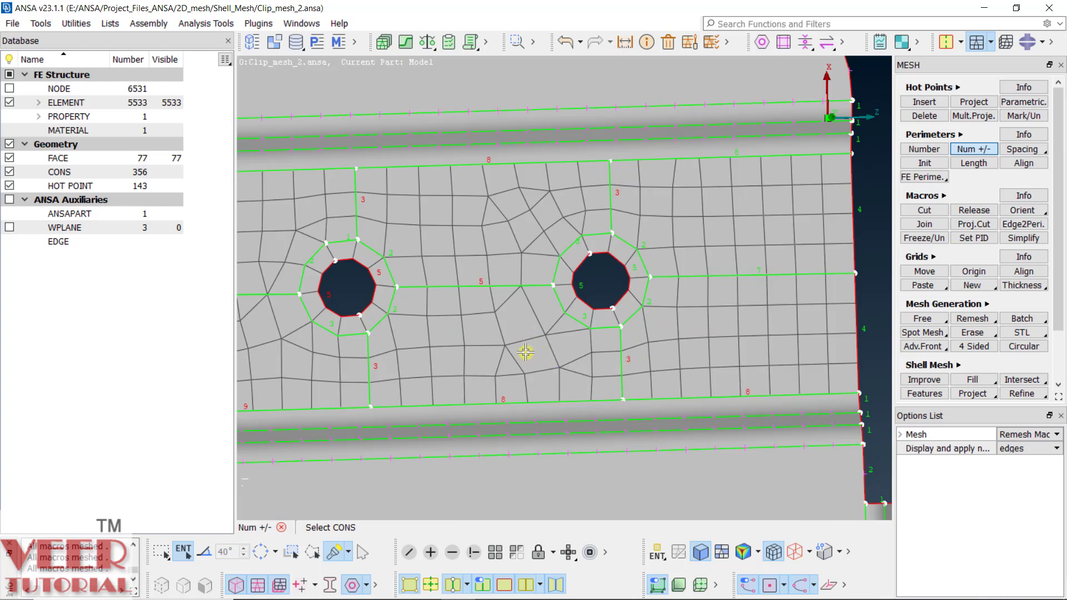
- Cut the macros between the first and second holes from the middle of the horizontal cut to the lower and upper bend edges
{"action": "scroll", "coordinate": [505, 334], "scroll_direction": "up", "scroll_amount": 2}
{"action": "scroll", "coordinate": [522, 310], "scroll_direction": "down", "scroll_amount": 2}
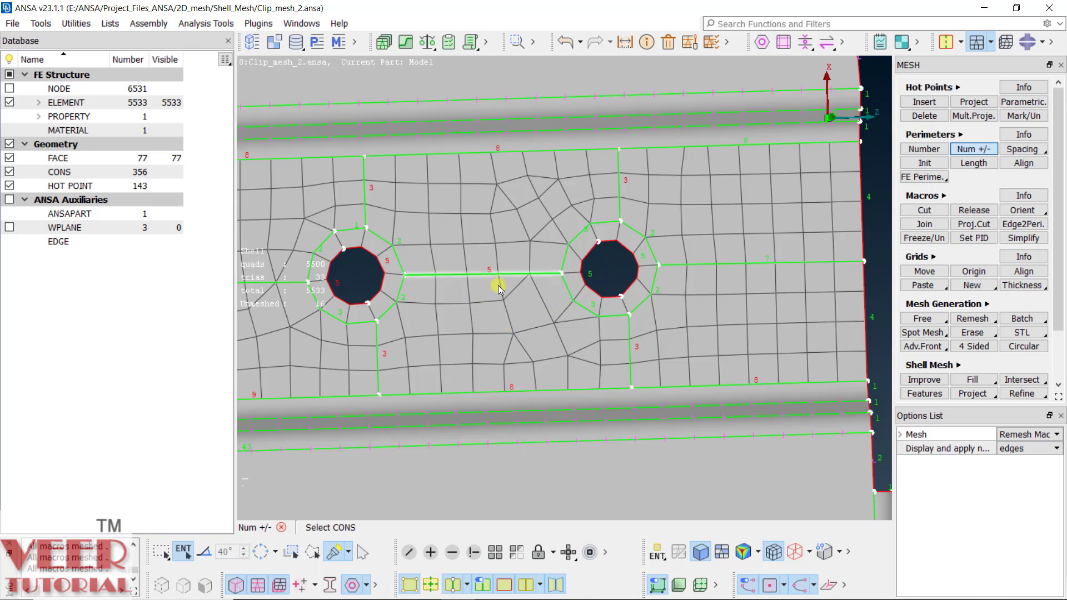
{"action": "left_click", "coordinate": [924, 211]}
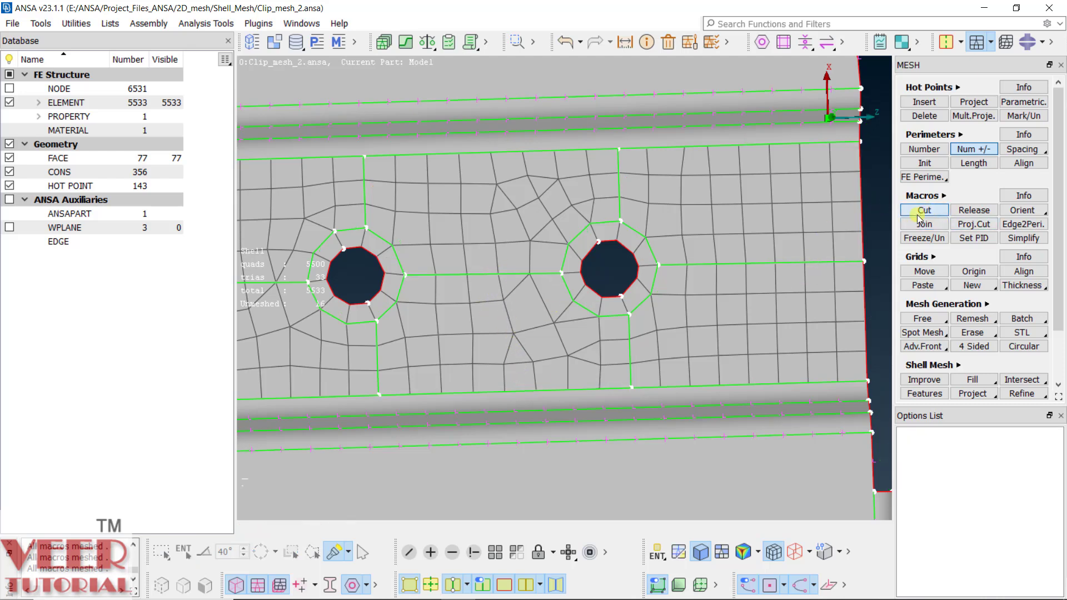
{"action": "left_click", "coordinate": [500, 274]}
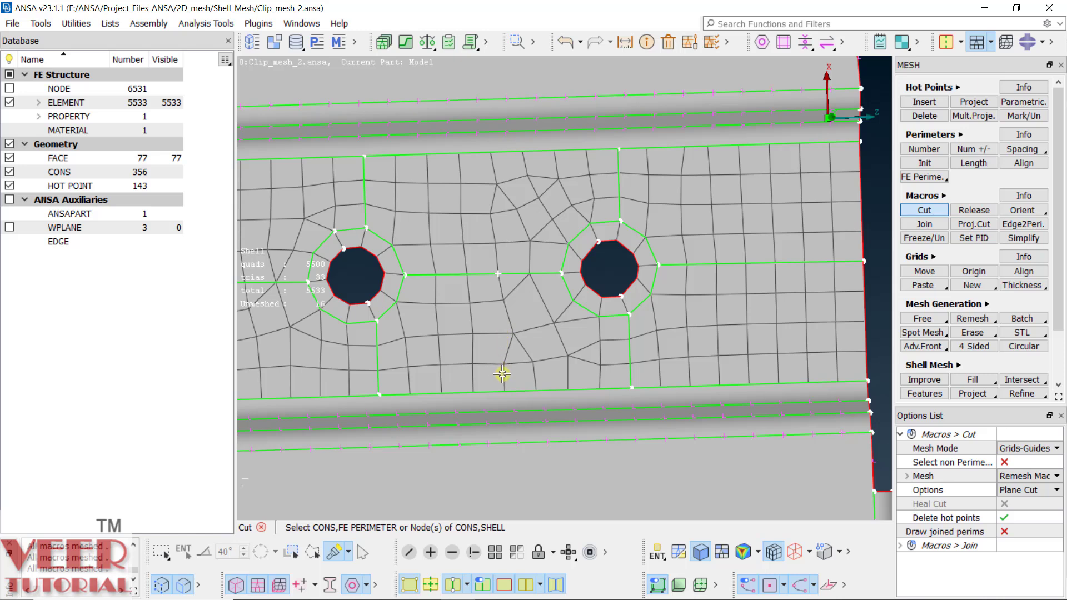
{"action": "left_click", "coordinate": [505, 398]}
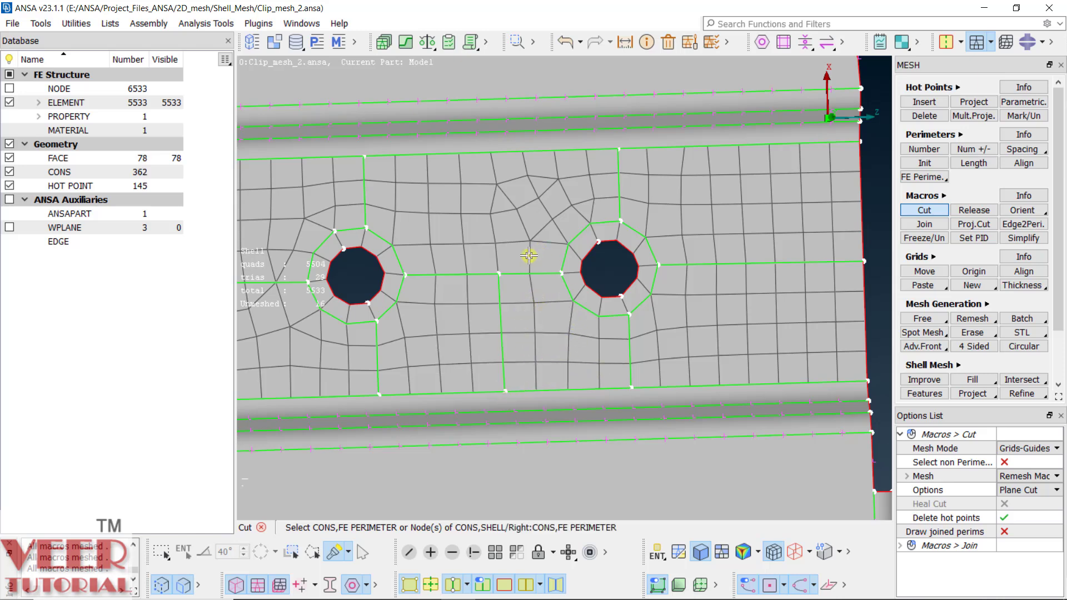
{"action": "left_click", "coordinate": [504, 277]}
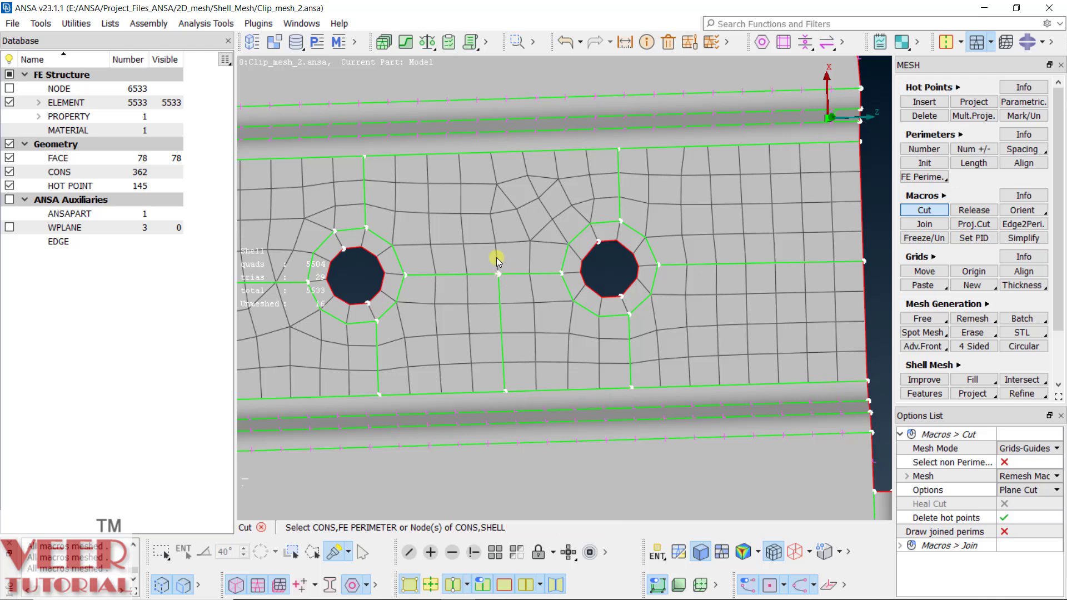
{"action": "left_click", "coordinate": [492, 149]}
- Cut the macro from the first hole's upper washer node on the second hole's side straight up to the upper bend edge
{"action": "scroll", "coordinate": [643, 157], "scroll_direction": "up", "scroll_amount": 5}
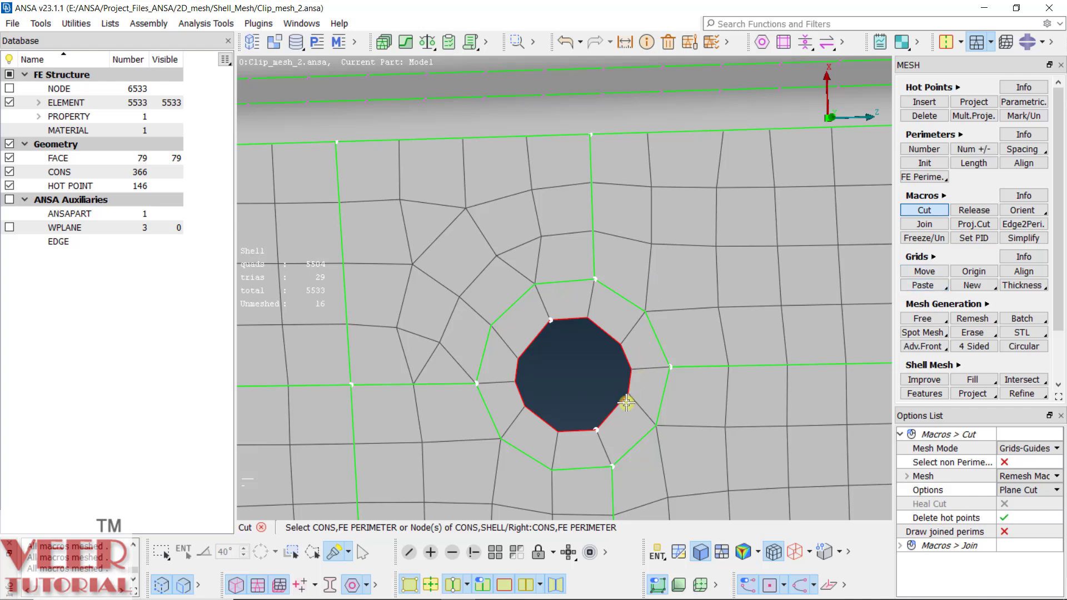
{"action": "scroll", "coordinate": [510, 361], "scroll_direction": "down", "scroll_amount": 5}
{"action": "scroll", "coordinate": [480, 326], "scroll_direction": "up", "scroll_amount": 5}
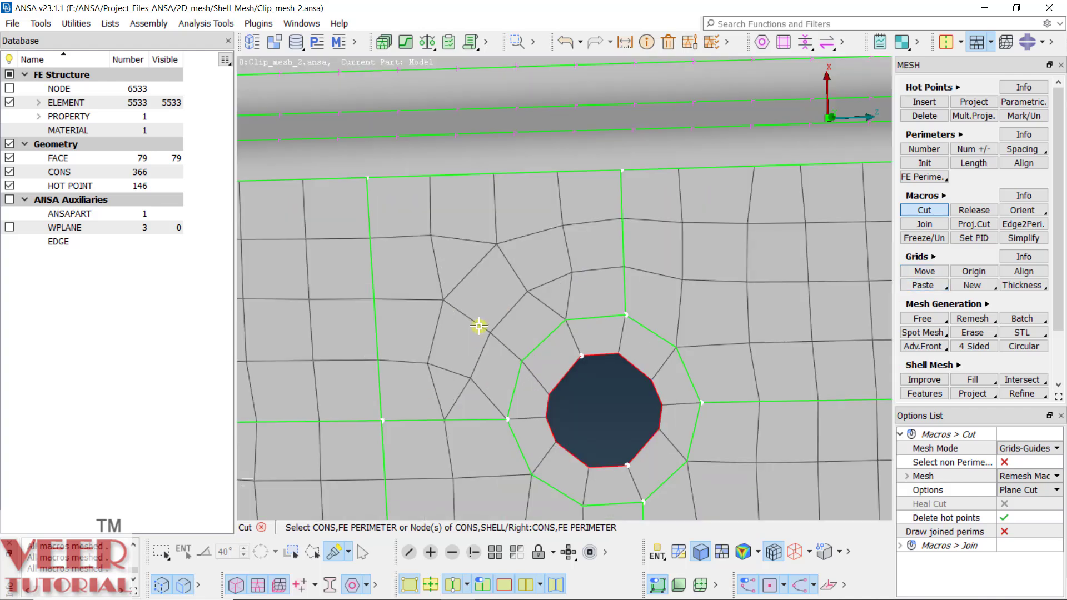
{"action": "left_click", "coordinate": [568, 320]}
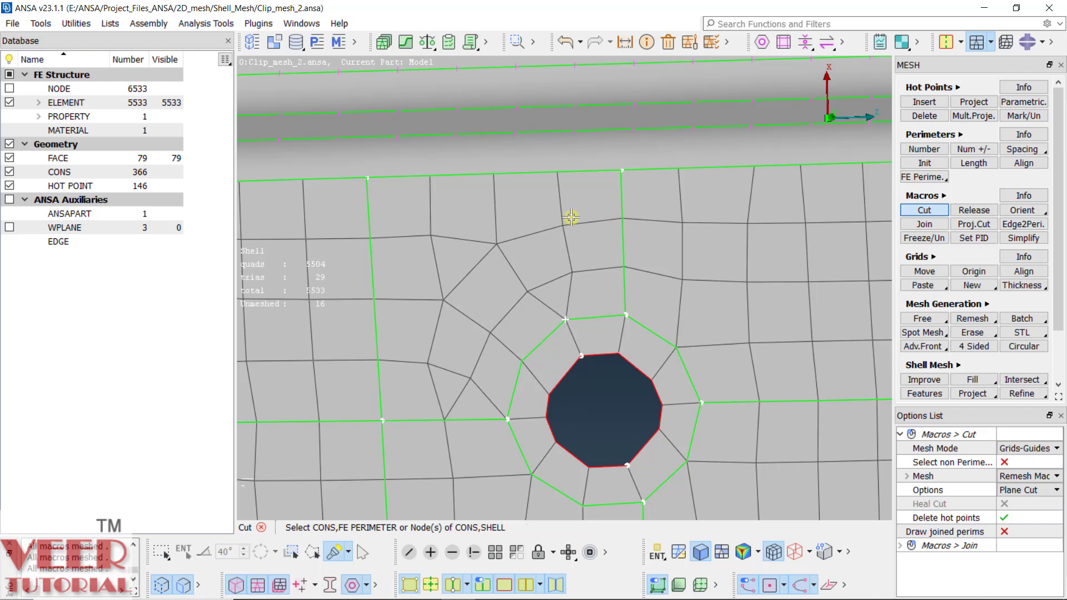
{"action": "left_click", "coordinate": [555, 176]}
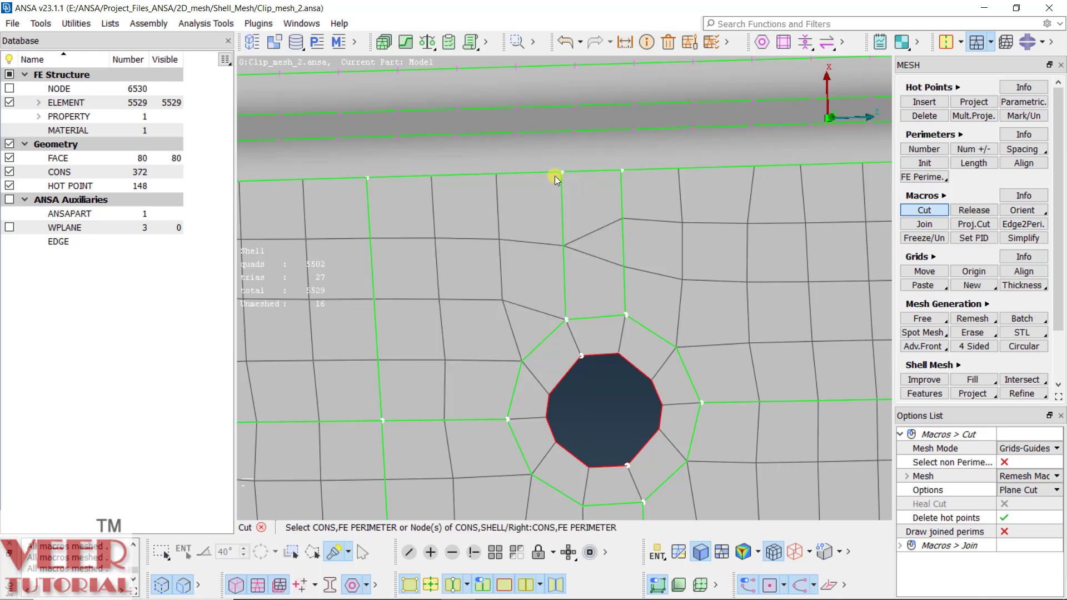
{"action": "scroll", "coordinate": [525, 244], "scroll_direction": "down", "scroll_amount": 3}
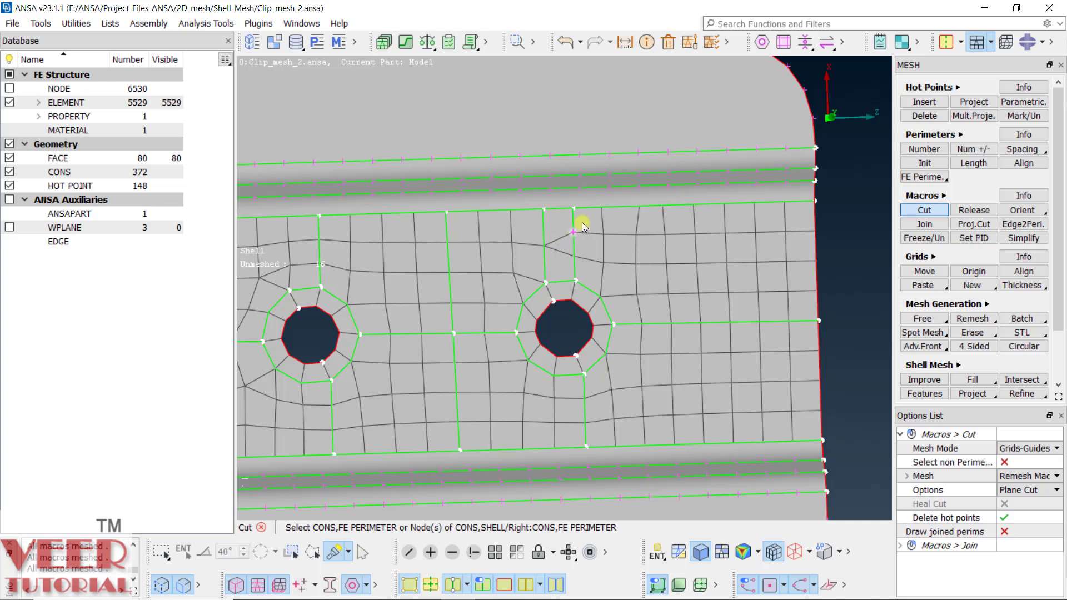
{"action": "scroll", "coordinate": [552, 231], "scroll_direction": "up", "scroll_amount": 2}
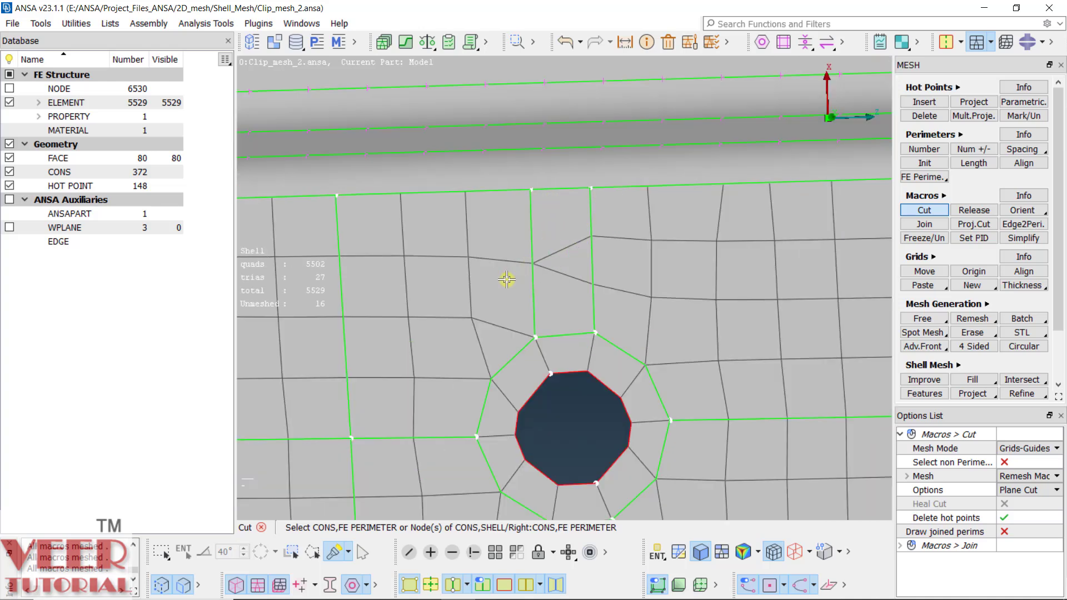
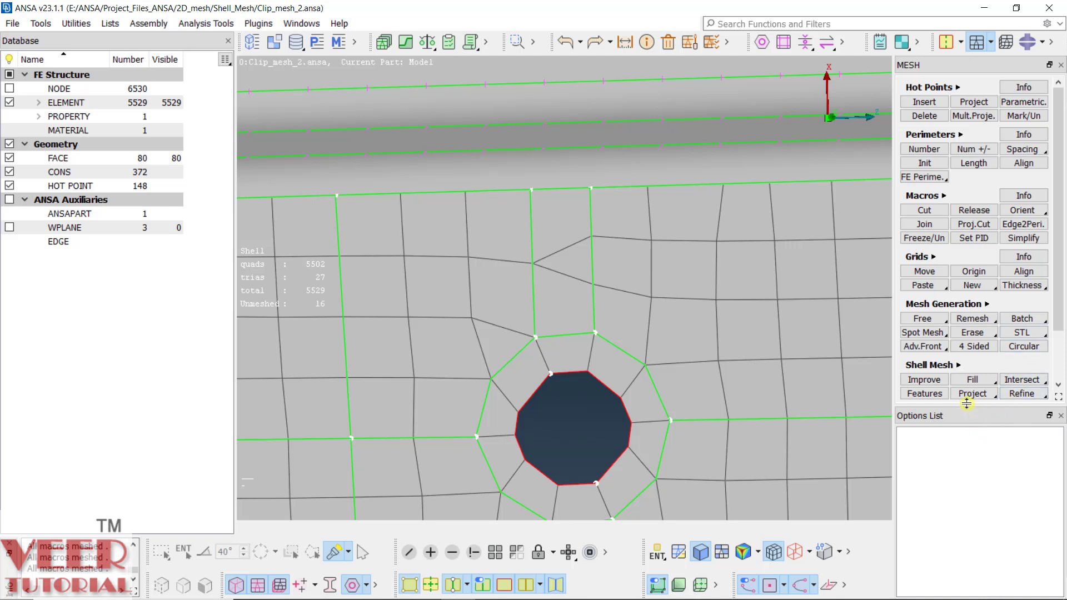
- Reconstruct the shells above the first hole's washer, between its two vertical cuts and in the adjacent column on the second hole's side
{"action": "left_click_drag", "start_coordinate": [970, 415], "coordinate": [970, 503]}
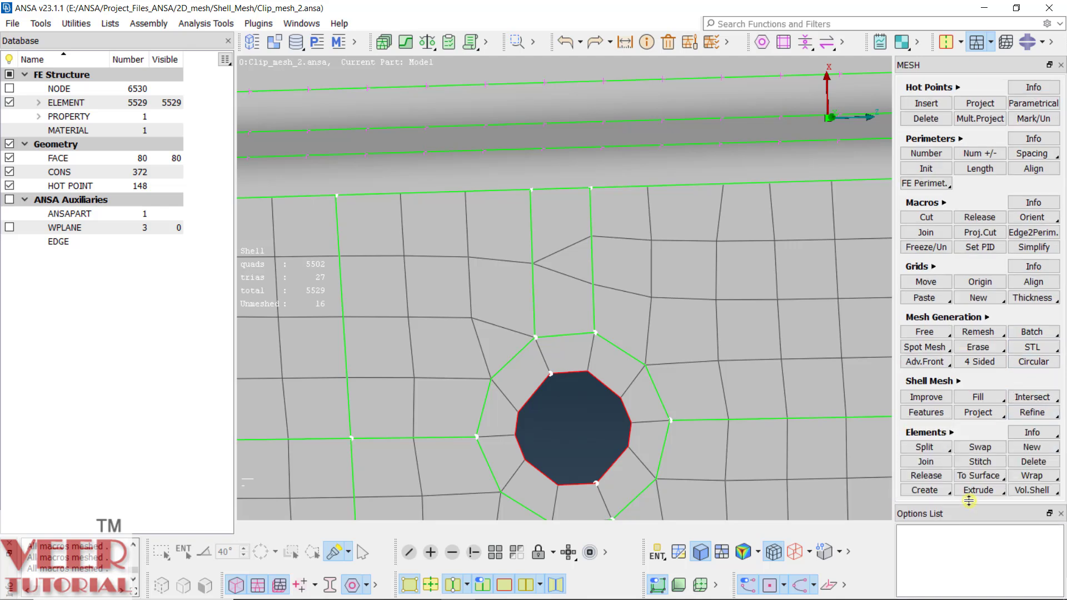
{"action": "left_click", "coordinate": [960, 380]}
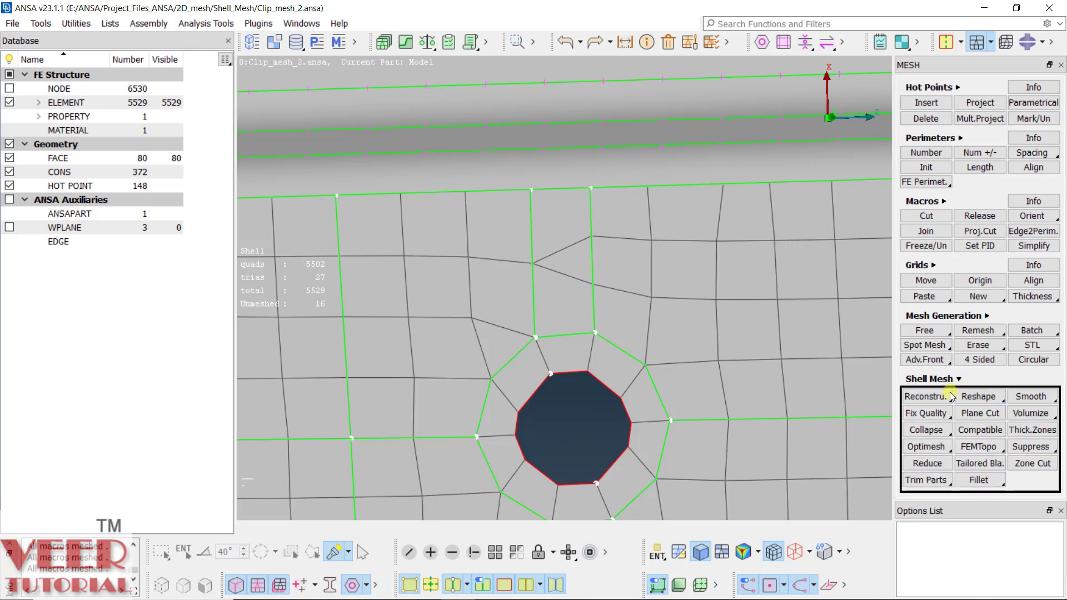
{"action": "left_click", "coordinate": [926, 396]}
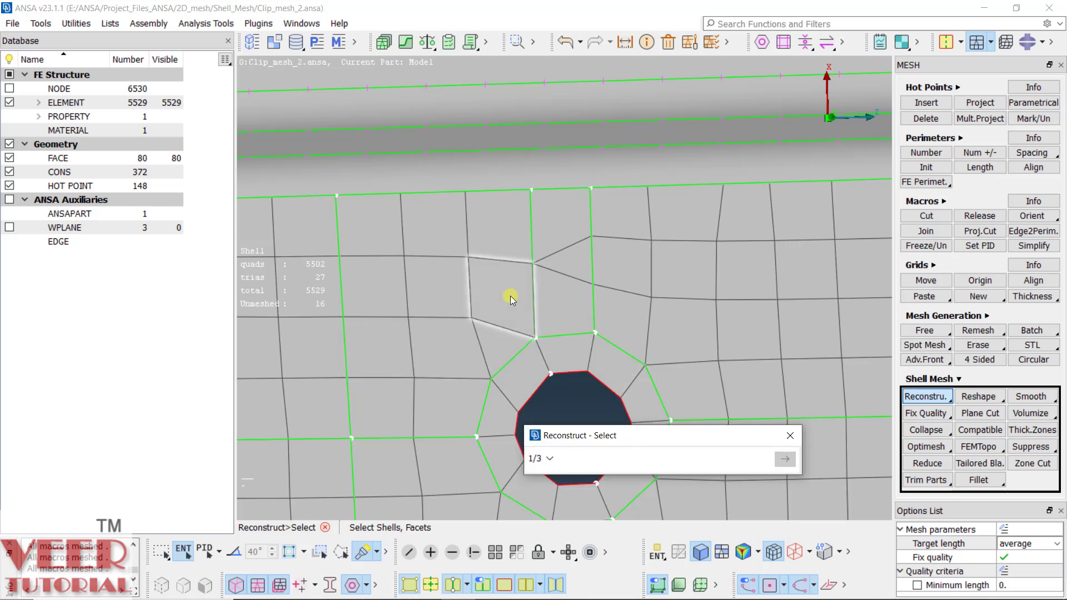
{"action": "left_click", "coordinate": [510, 299]}
{"action": "left_click", "coordinate": [494, 333]}
{"action": "left_click", "coordinate": [491, 233]}
{"action": "left_click", "coordinate": [558, 214]}
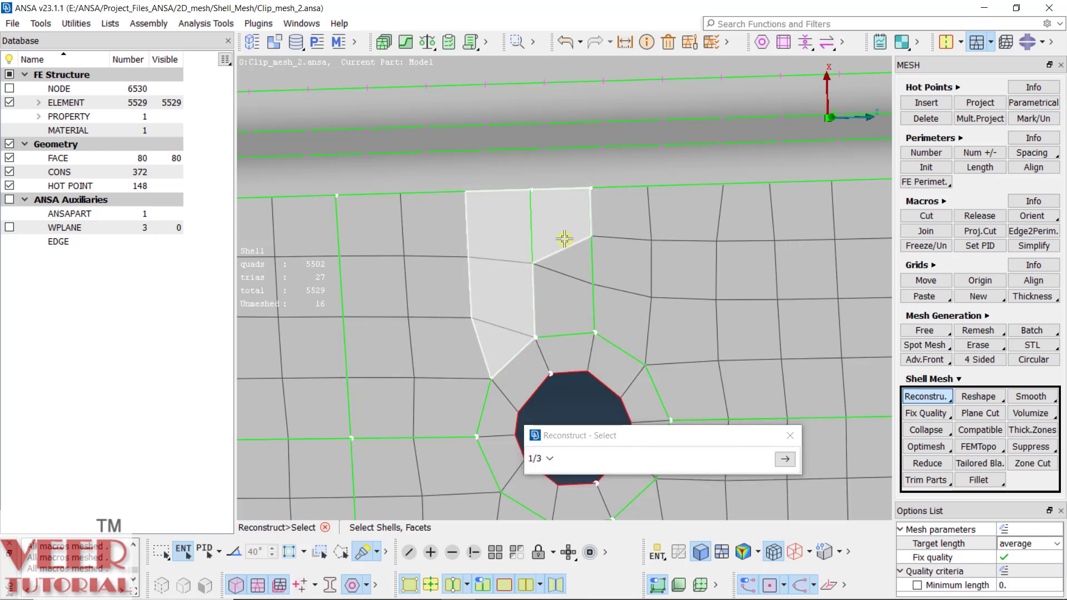
{"action": "left_click", "coordinate": [569, 260]}
{"action": "left_click", "coordinate": [570, 294]}
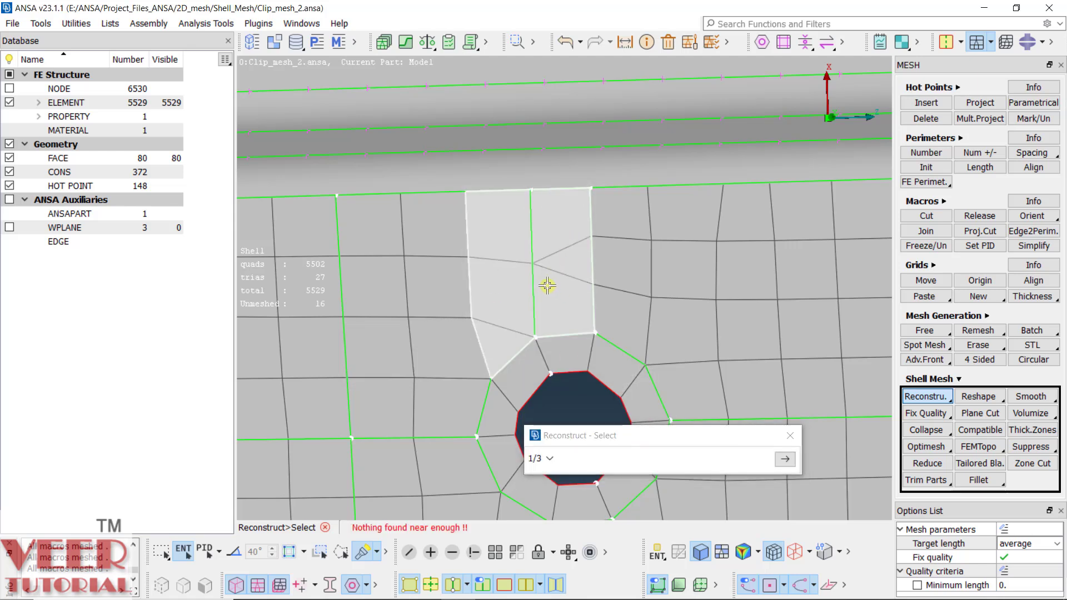
{"action": "left_click", "coordinate": [785, 460]}
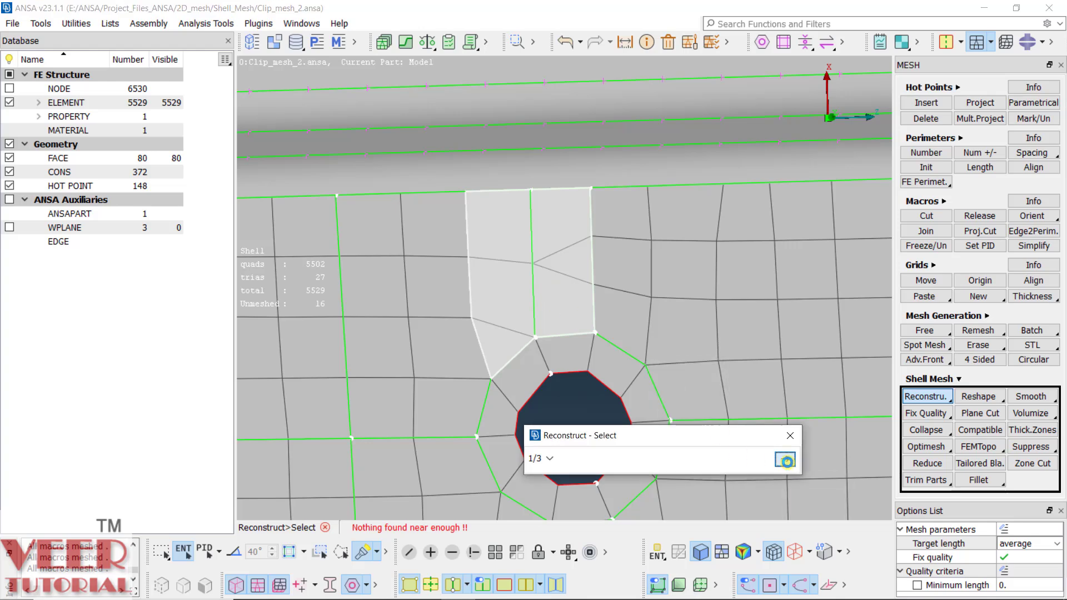
{"action": "left_click", "coordinate": [786, 461]}
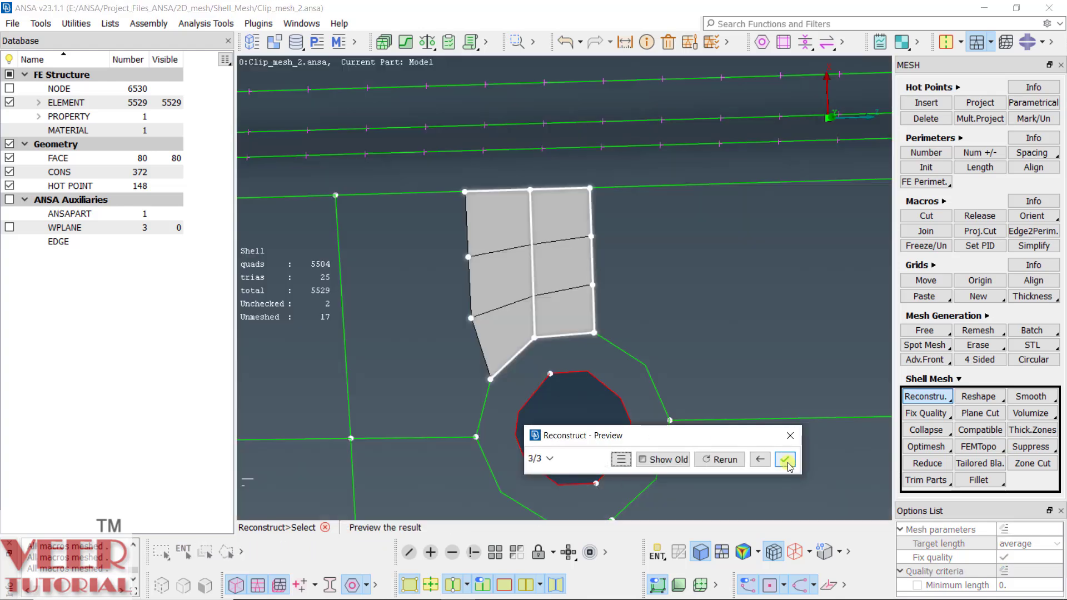
{"action": "left_click", "coordinate": [786, 461]}
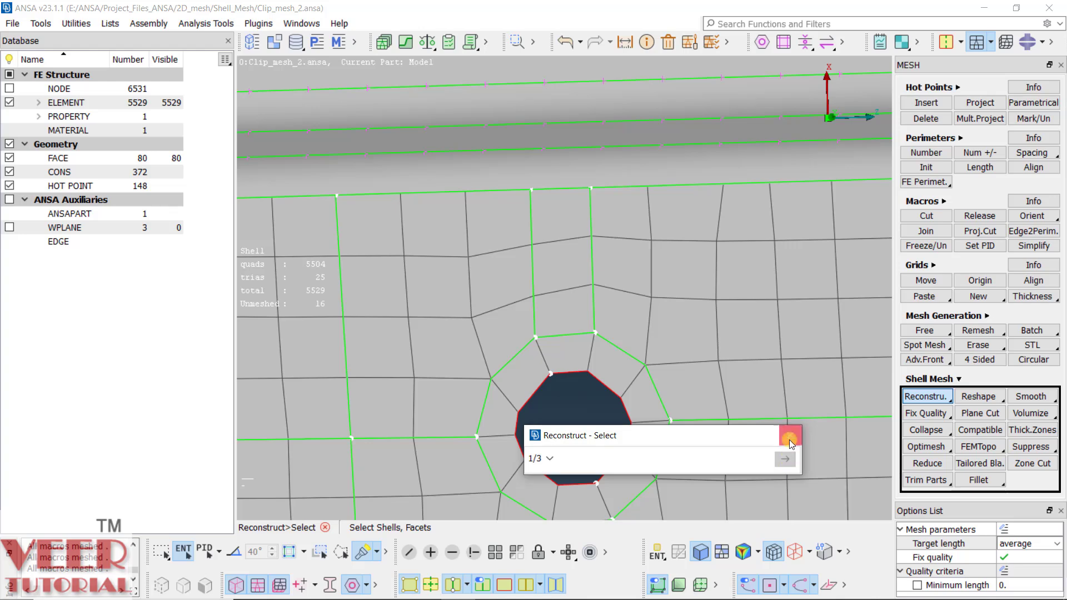
{"action": "left_click", "coordinate": [787, 462]}
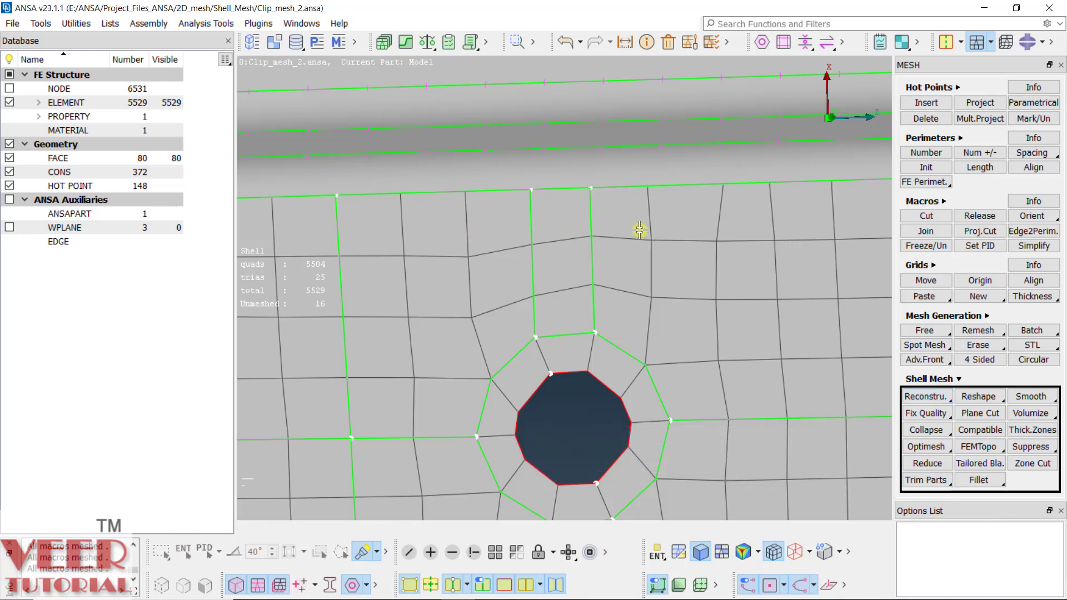
- Cut the macros between the second and third holes from the middle of the horizontal cut to the upper and lower bend edges
{"action": "scroll", "coordinate": [640, 229], "scroll_direction": "down", "scroll_amount": 5}
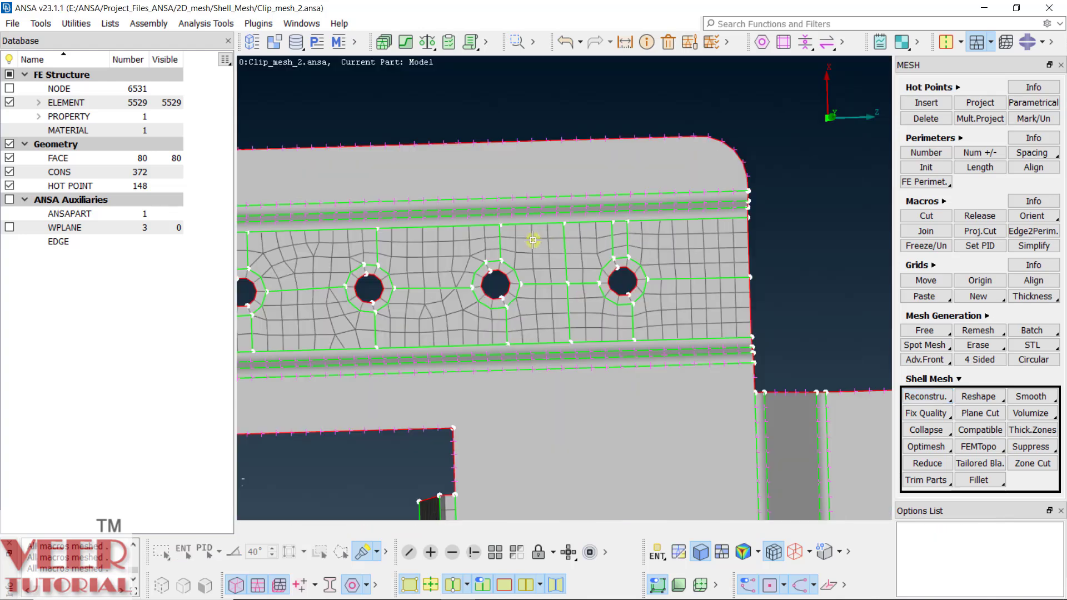
{"action": "scroll", "coordinate": [417, 251], "scroll_direction": "up", "scroll_amount": 3}
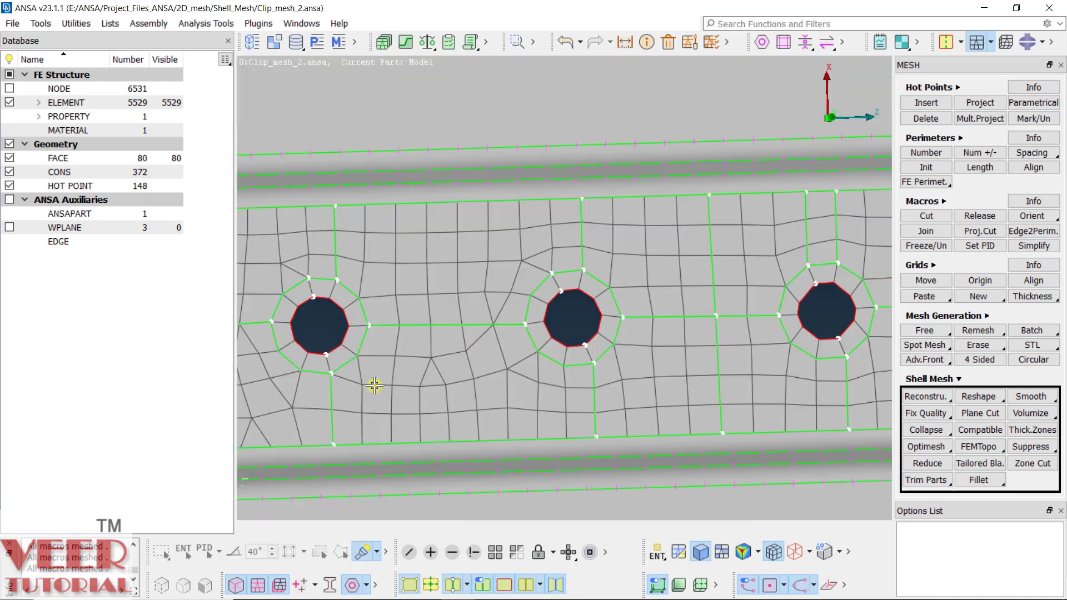
{"action": "scroll", "coordinate": [493, 233], "scroll_direction": "down", "scroll_amount": 4}
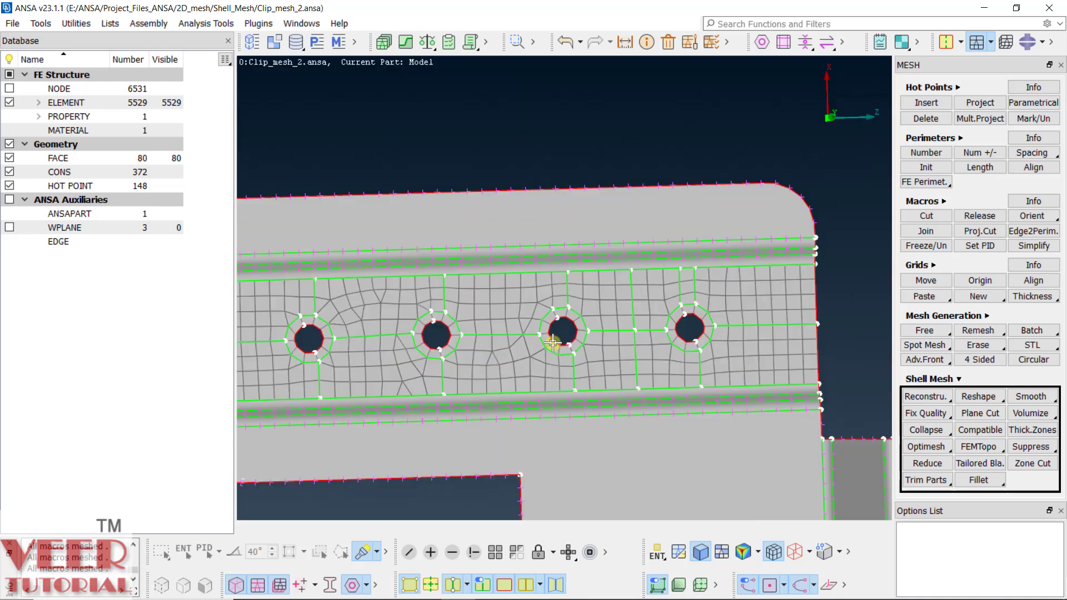
{"action": "scroll", "coordinate": [522, 300], "scroll_direction": "up", "scroll_amount": 5}
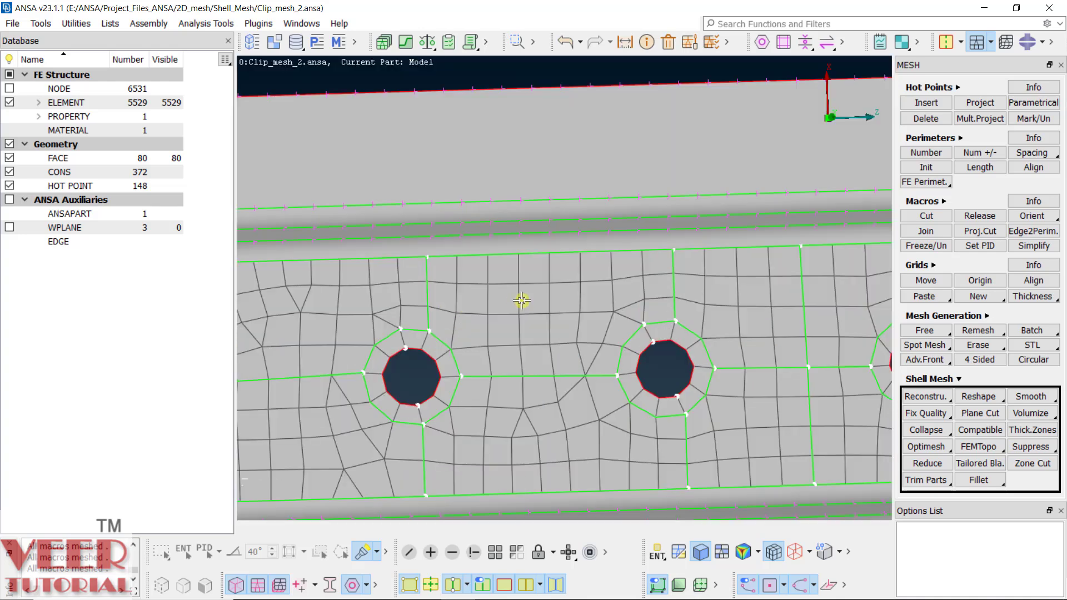
{"action": "left_click", "coordinate": [926, 215]}
{"action": "left_click", "coordinate": [558, 377]}
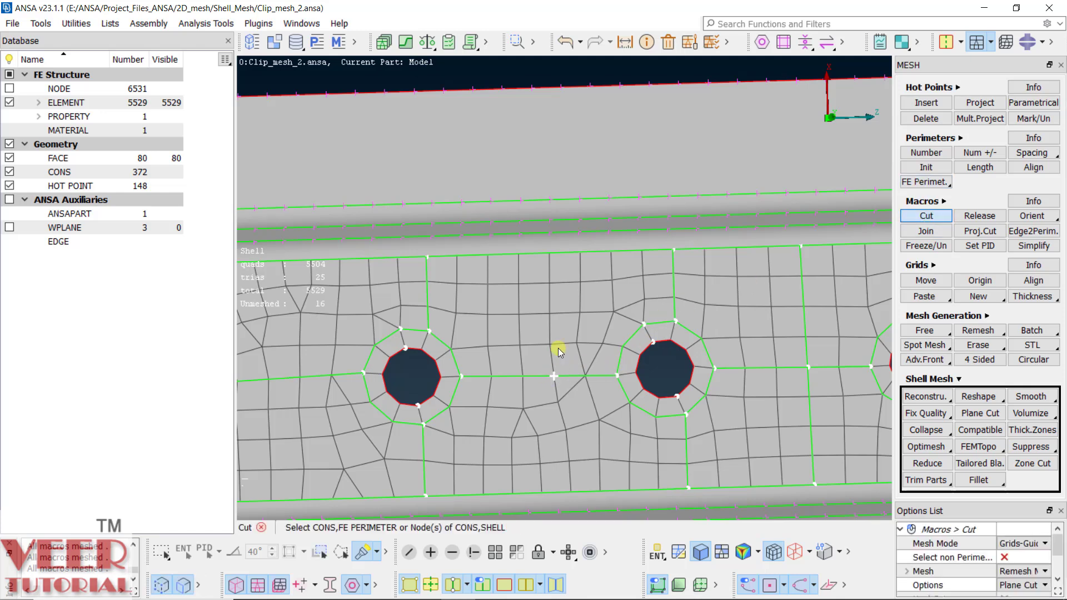
{"action": "left_click", "coordinate": [550, 254]}
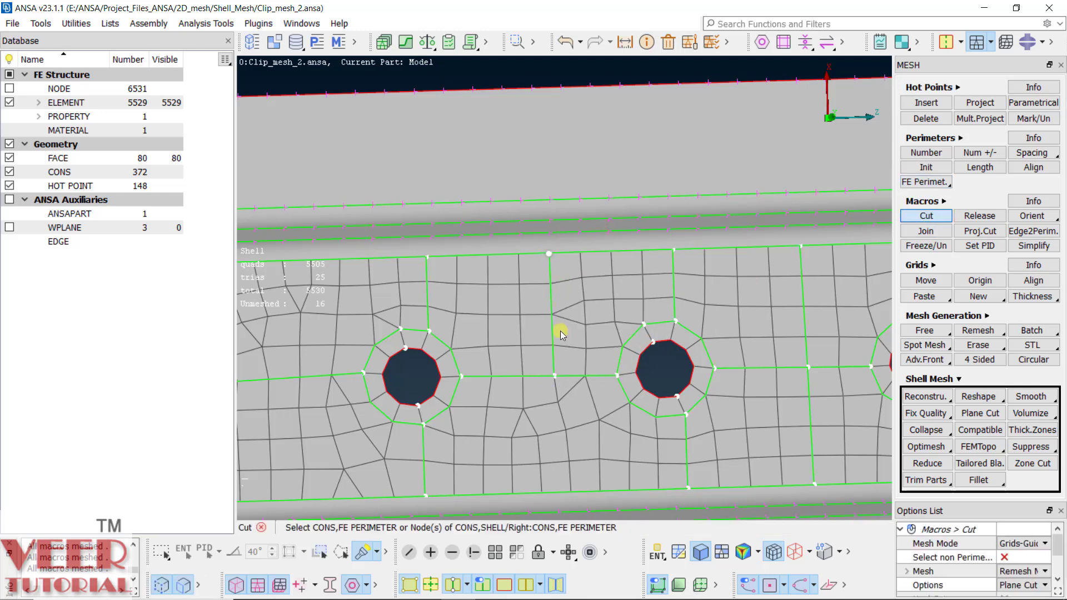
{"action": "left_click", "coordinate": [555, 381]}
{"action": "left_click", "coordinate": [564, 493]}
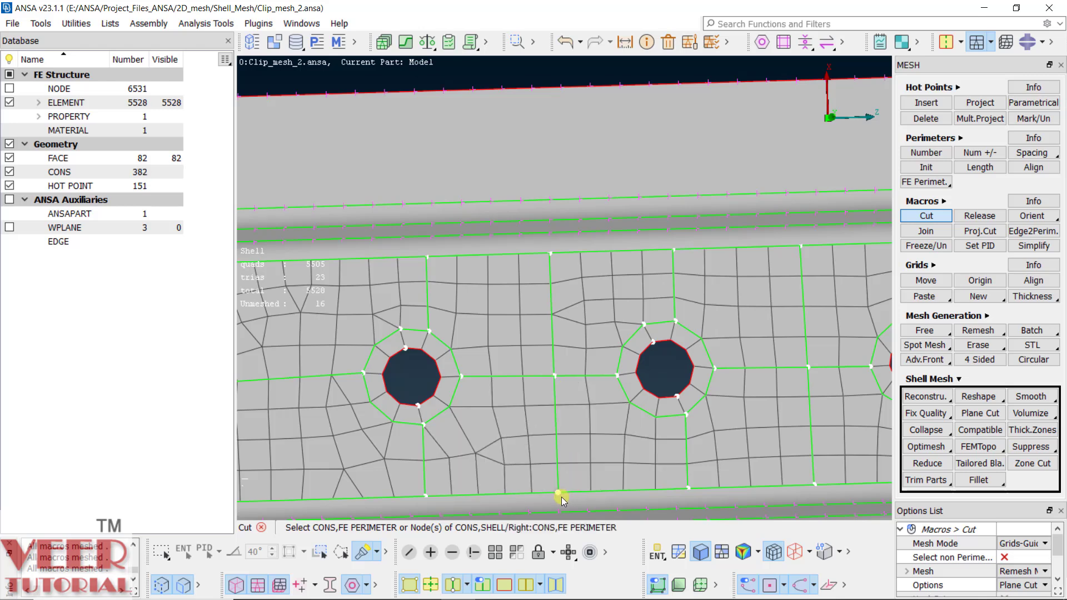
- Try different perimeter numbers on the upper vertical cut and upper bend edge between the second and third holes, and return both to 4
{"action": "scroll", "coordinate": [609, 278], "scroll_direction": "up", "scroll_amount": 3}
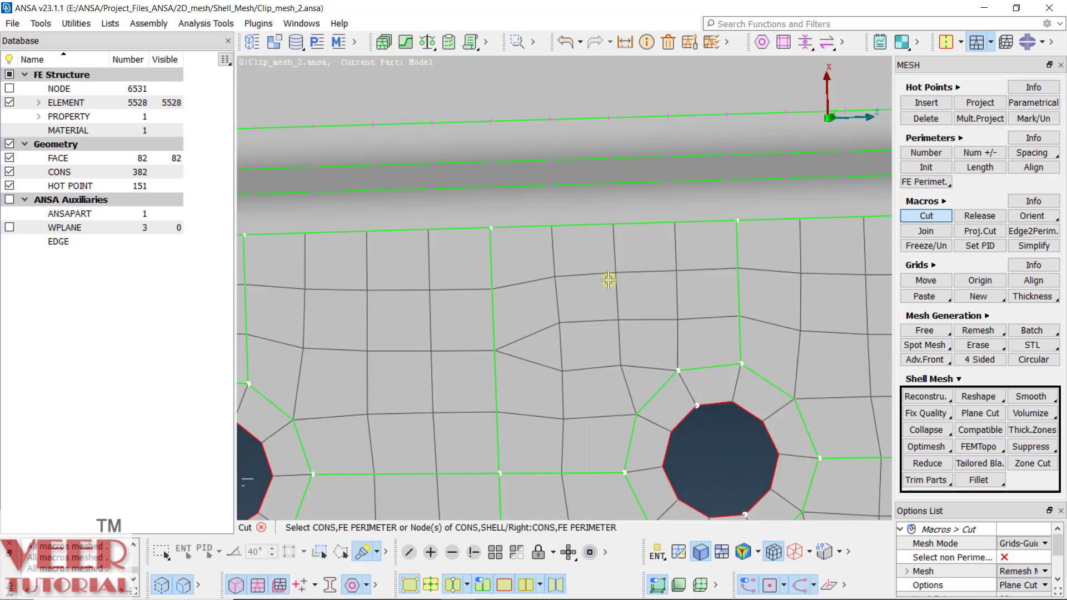
{"action": "scroll", "coordinate": [603, 297], "scroll_direction": "down", "scroll_amount": 3}
{"action": "scroll", "coordinate": [604, 301], "scroll_direction": "up", "scroll_amount": 5}
{"action": "scroll", "coordinate": [520, 314], "scroll_direction": "down", "scroll_amount": 5}
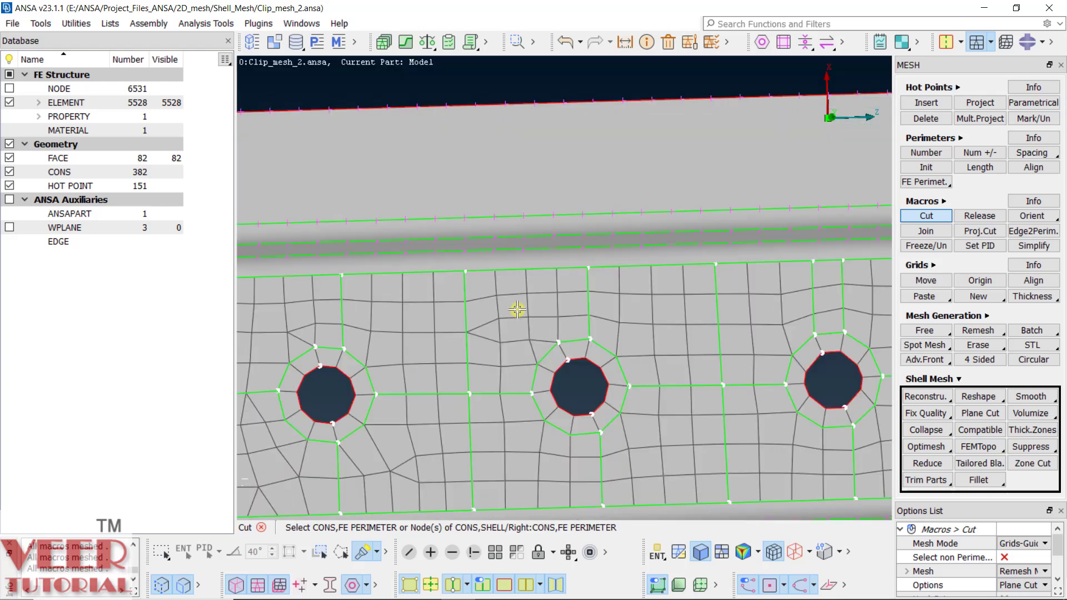
{"action": "left_click", "coordinate": [980, 152]}
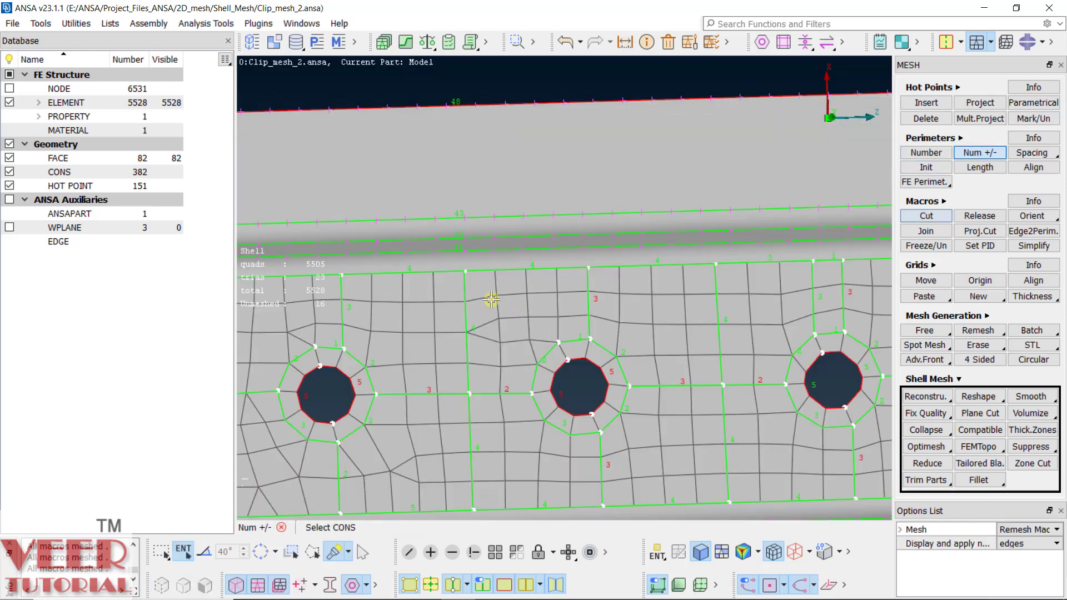
{"action": "left_click", "coordinate": [476, 342]}
{"action": "scroll", "coordinate": [543, 337], "scroll_direction": "up", "scroll_amount": 2}
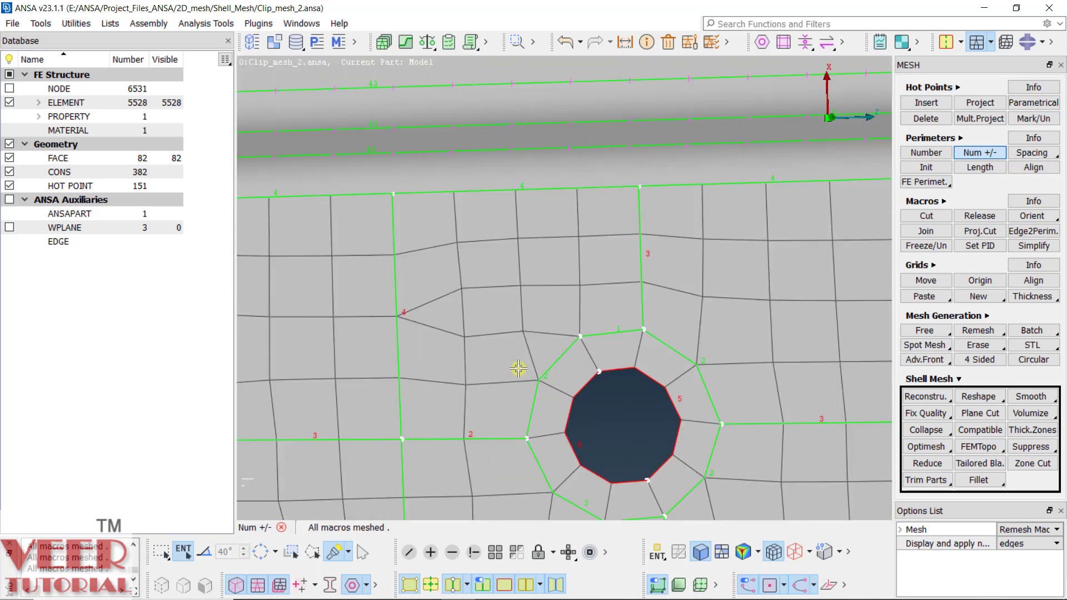
{"action": "right_click", "coordinate": [534, 185]}
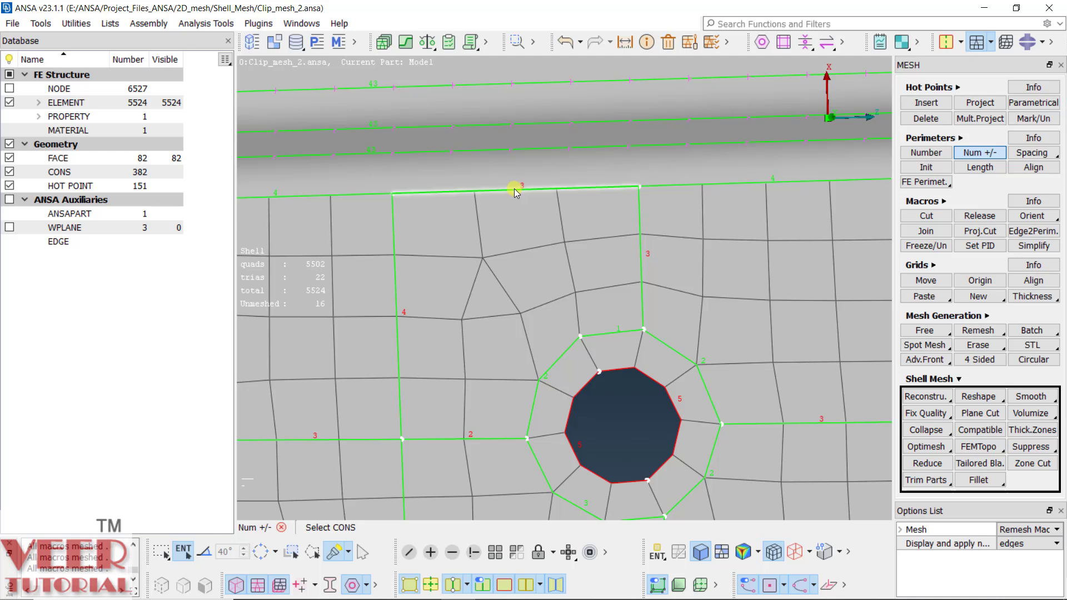
{"action": "left_click", "coordinate": [515, 190]}
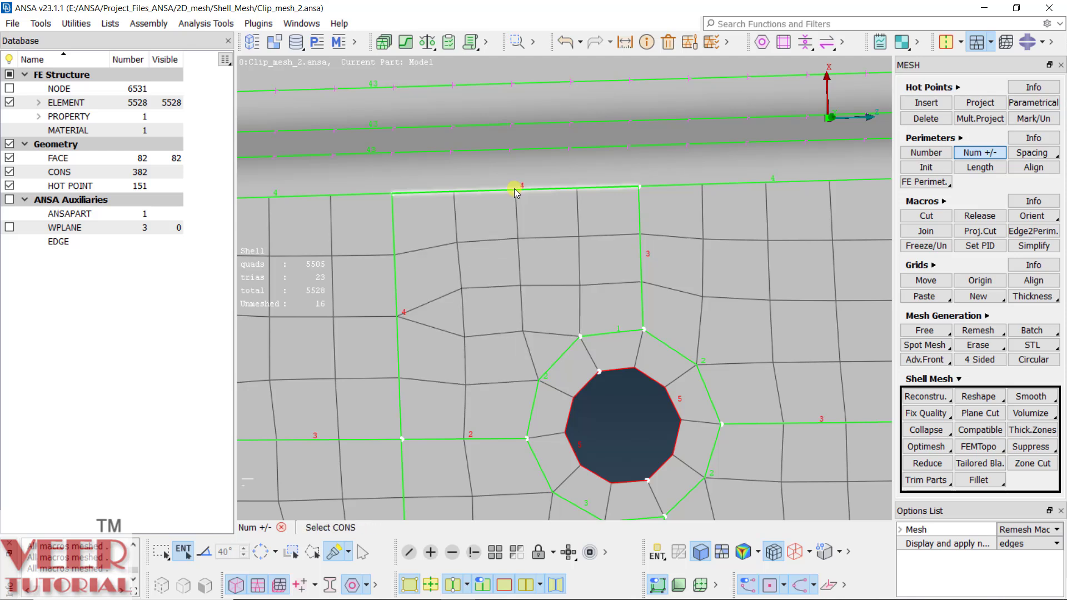
{"action": "right_click", "coordinate": [514, 189]}
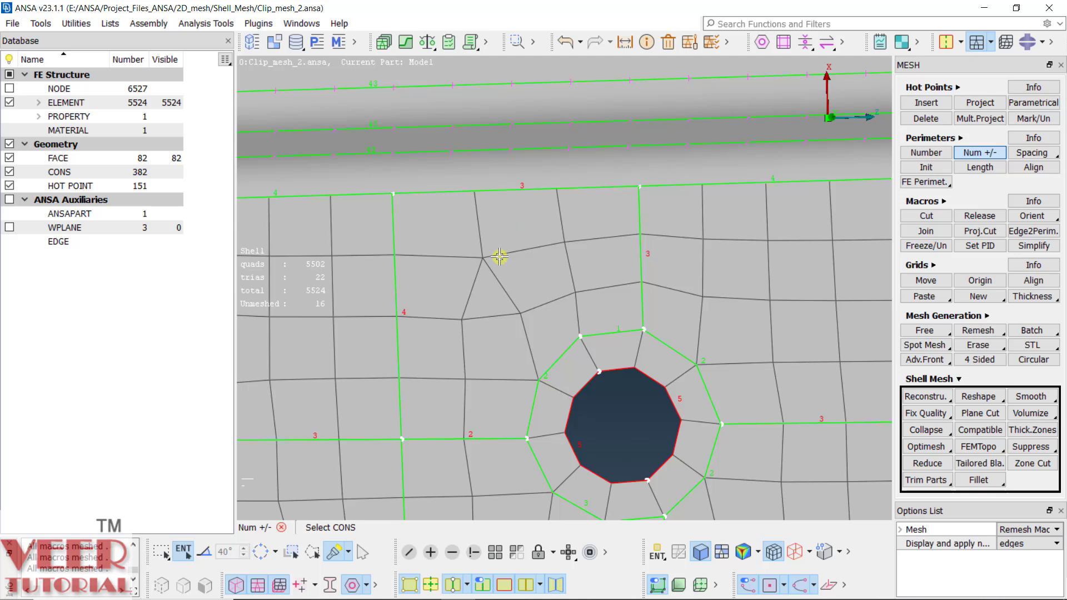
{"action": "left_click", "coordinate": [525, 189]}
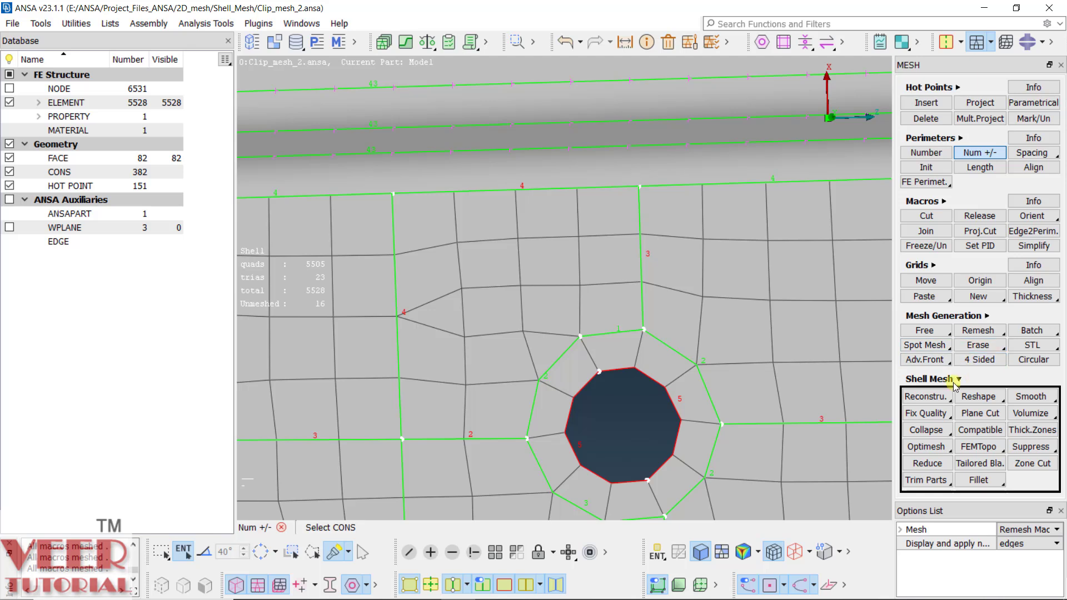
- Reconstruct the shells above the horizontal cut between the second hole's washer and the new vertical cut, leaving out the row along the bend edge
{"action": "left_click", "coordinate": [942, 398]}
{"action": "left_click", "coordinate": [943, 416]}
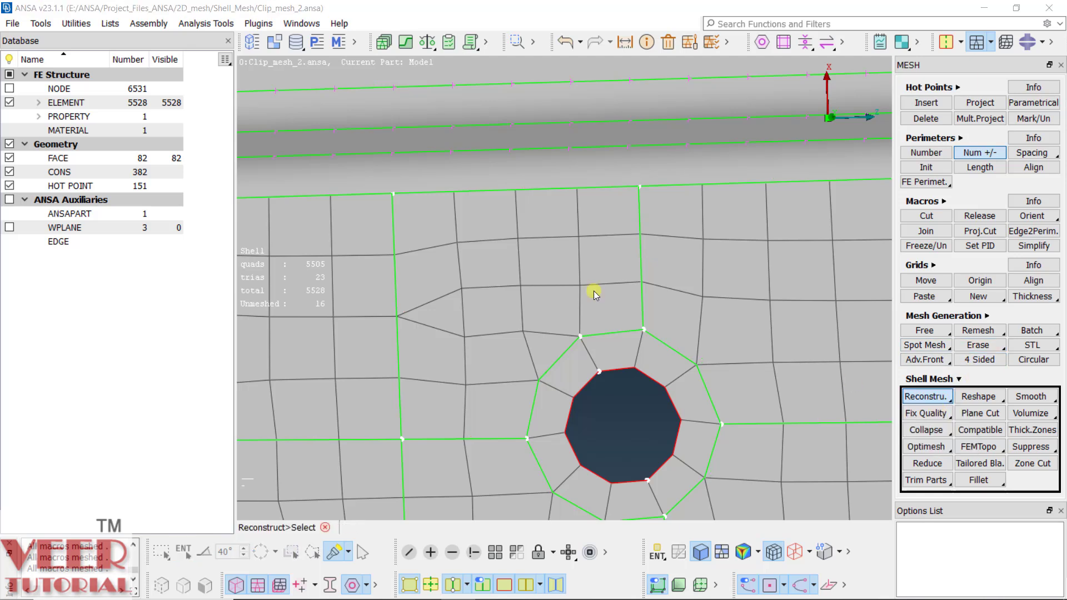
{"action": "mouse_move", "coordinate": [436, 362]}
{"action": "left_mouse_down"}
{"action": "mouse_move", "coordinate": [512, 357]}
{"action": "mouse_move", "coordinate": [539, 301]}
{"action": "mouse_move", "coordinate": [496, 276]}
{"action": "mouse_move", "coordinate": [502, 409]}
{"action": "mouse_move", "coordinate": [441, 410]}
{"action": "mouse_move", "coordinate": [591, 305]}
{"action": "mouse_move", "coordinate": [602, 256]}
{"action": "left_mouse_up"}
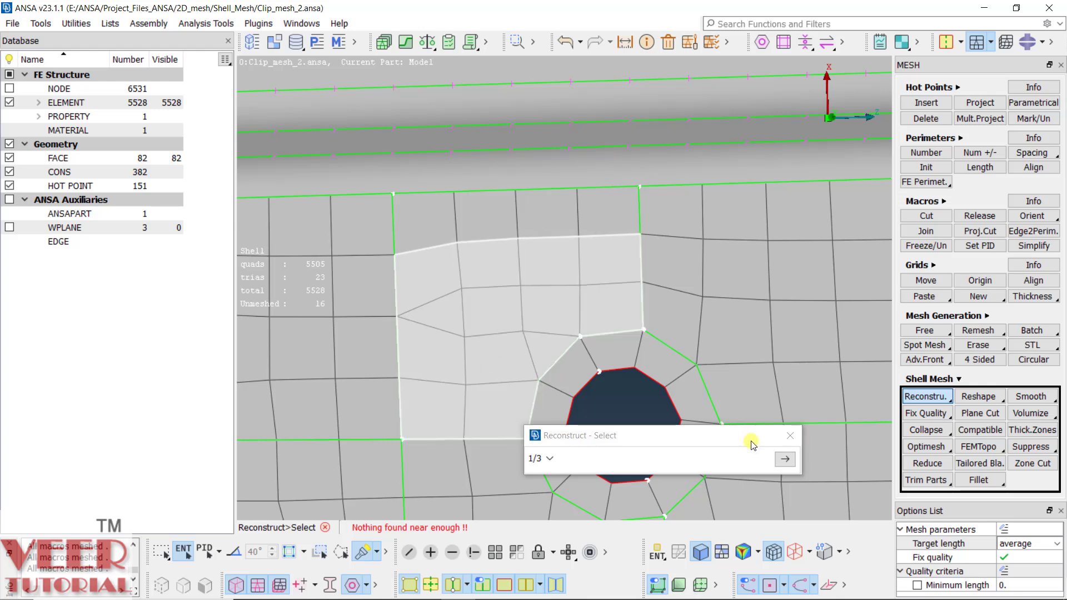
{"action": "left_click", "coordinate": [784, 460]}
{"action": "left_click", "coordinate": [784, 462]}
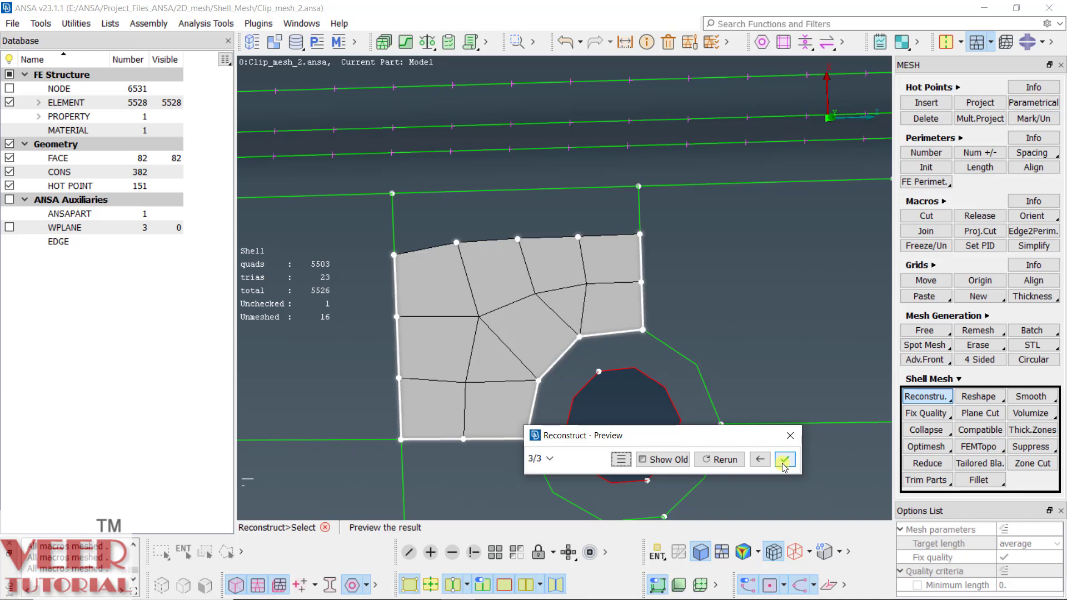
{"action": "left_click", "coordinate": [784, 460]}
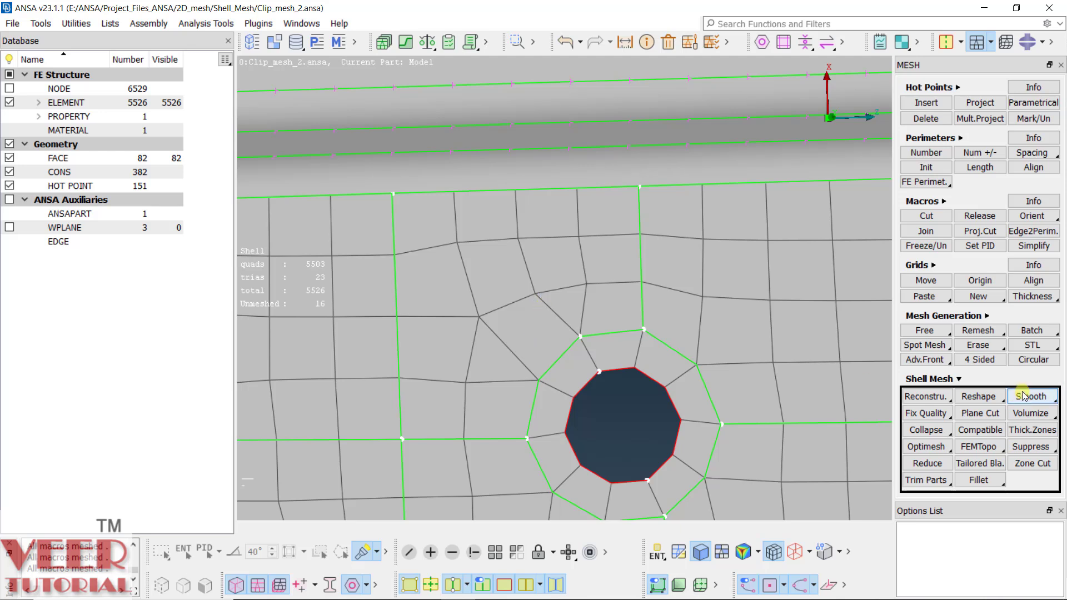
- Swap the diagonal edge at the second hole's upper washer node and join the two trias beside the washer into a quad
{"action": "left_click", "coordinate": [958, 381]}
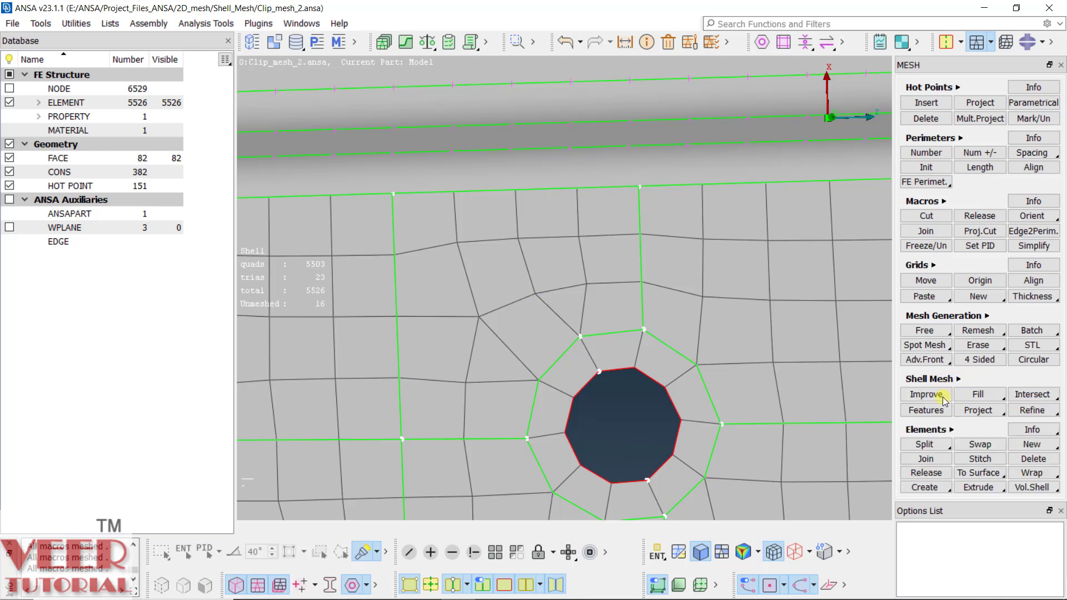
{"action": "left_click", "coordinate": [979, 446]}
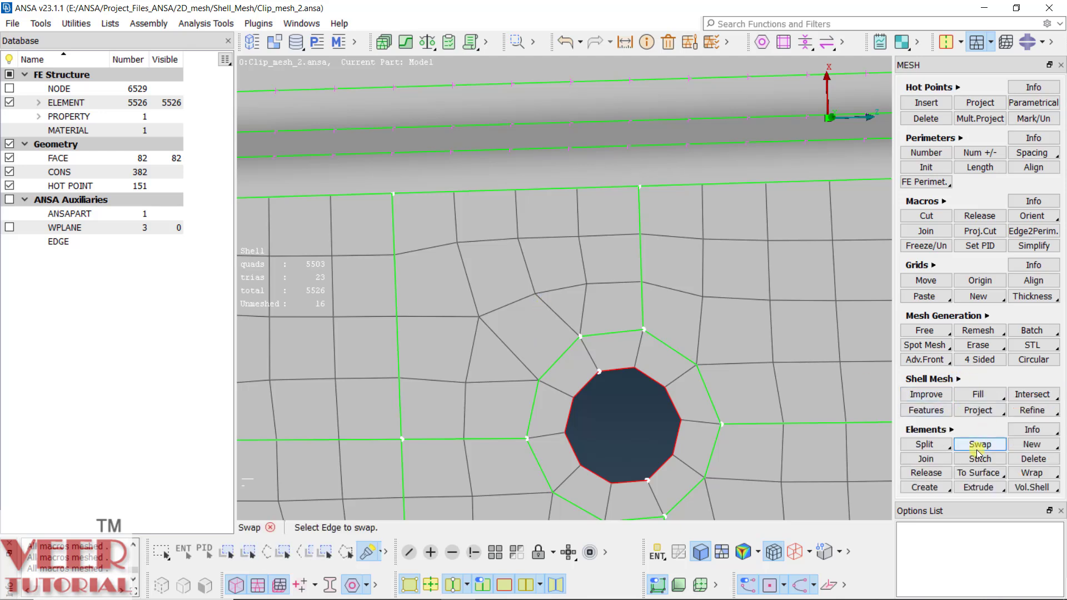
{"action": "left_click", "coordinate": [547, 311]}
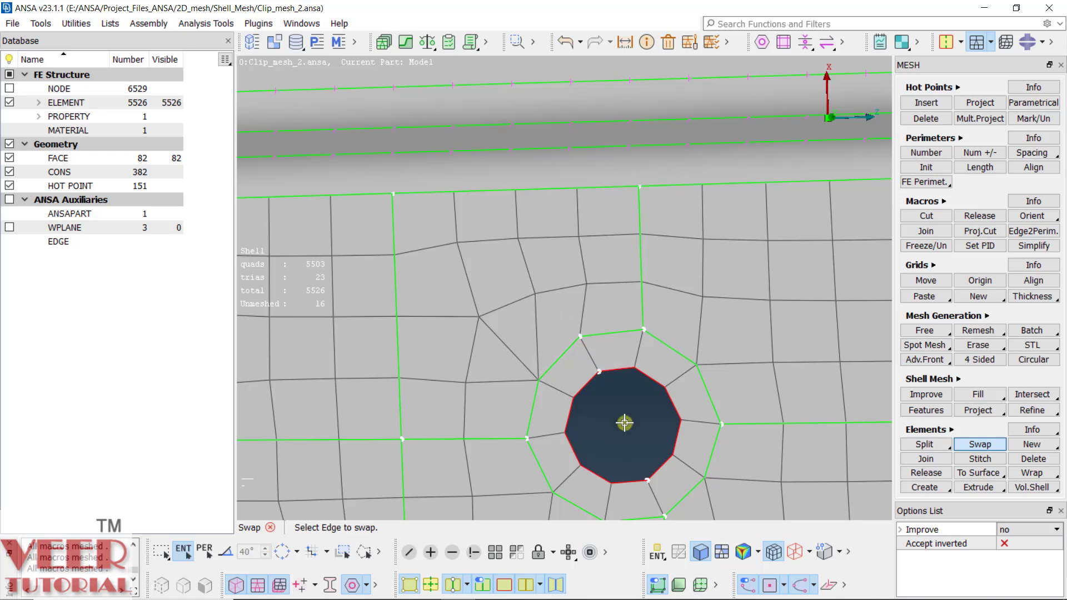
{"action": "left_click", "coordinate": [925, 459]}
{"action": "left_click", "coordinate": [509, 349]}
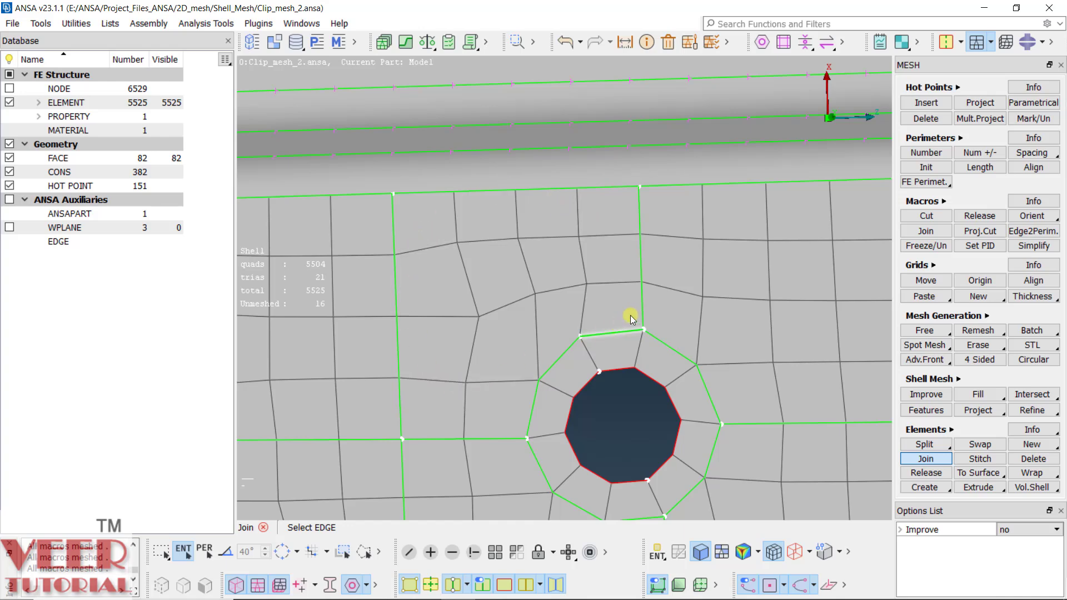
- Smooth the shells above the horizontal cut between the vertical cut and the third hole's upper cut
{"action": "scroll", "coordinate": [468, 273], "scroll_direction": "down", "scroll_amount": 3}
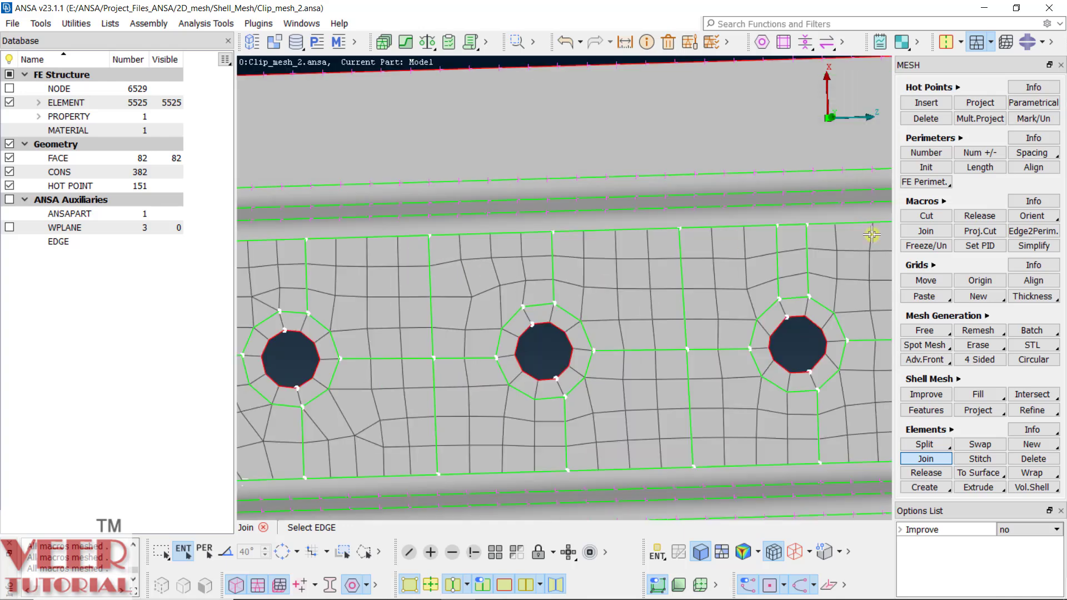
{"action": "left_click", "coordinate": [957, 382]}
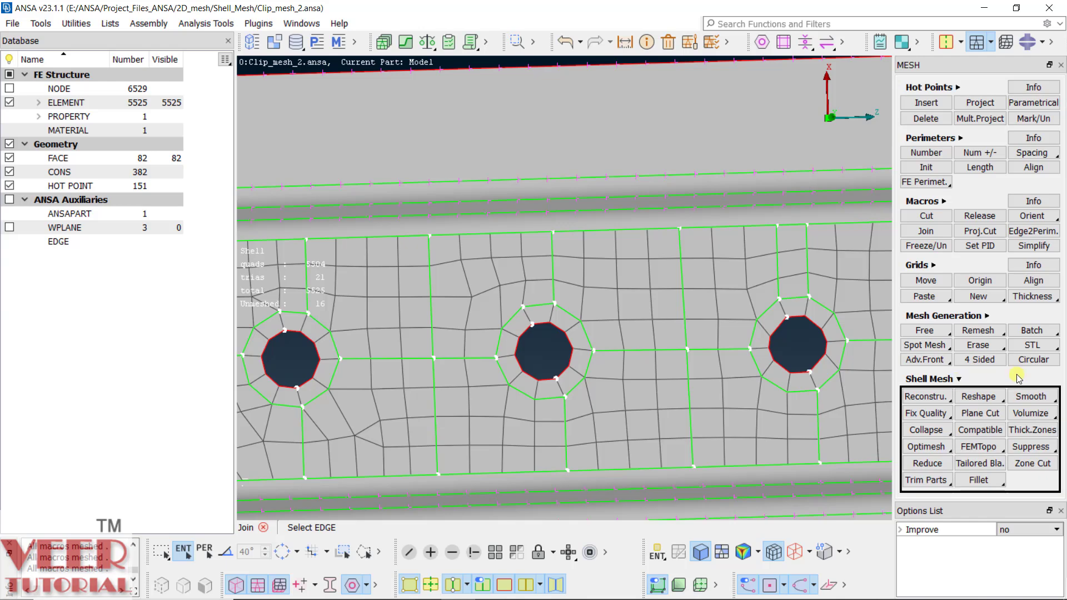
{"action": "left_click", "coordinate": [1031, 396]}
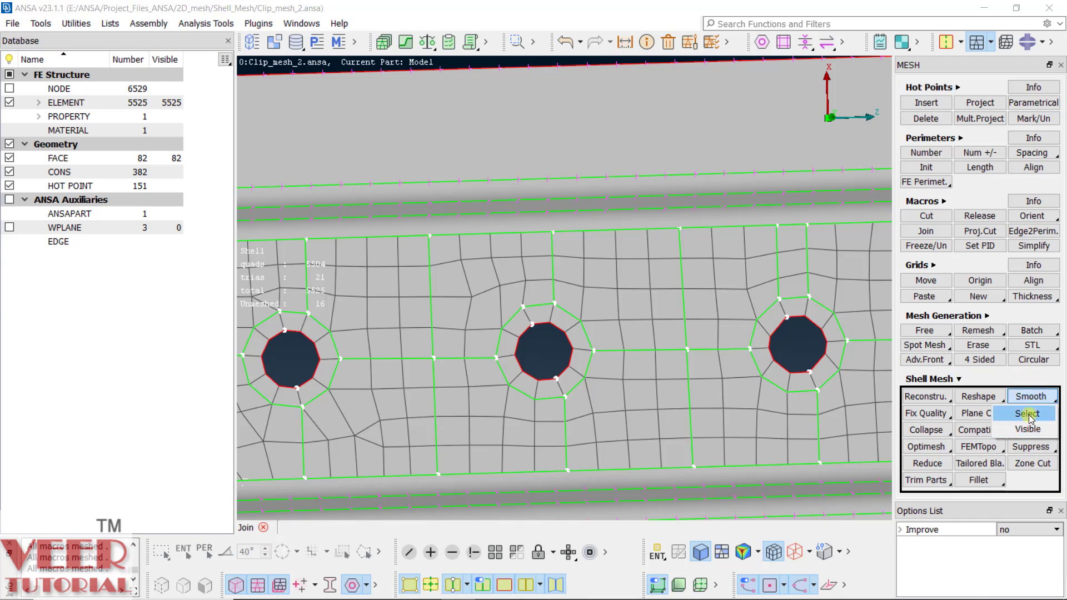
{"action": "left_click", "coordinate": [1027, 413]}
{"action": "scroll", "coordinate": [453, 281], "scroll_direction": "up", "scroll_amount": 3}
{"action": "mouse_move", "coordinate": [403, 359]}
{"action": "left_mouse_down"}
{"action": "mouse_move", "coordinate": [441, 329]}
{"action": "mouse_move", "coordinate": [374, 269]}
{"action": "mouse_move", "coordinate": [445, 262]}
{"action": "mouse_move", "coordinate": [502, 328]}
{"action": "mouse_move", "coordinate": [552, 315]}
{"action": "mouse_move", "coordinate": [553, 226]}
{"action": "mouse_move", "coordinate": [436, 334]}
{"action": "left_mouse_up"}
{"action": "mouse_move", "coordinate": [436, 429]}
{"action": "left_mouse_down"}
{"action": "mouse_move", "coordinate": [468, 440]}
{"action": "mouse_move", "coordinate": [384, 452]}
{"action": "left_mouse_up"}
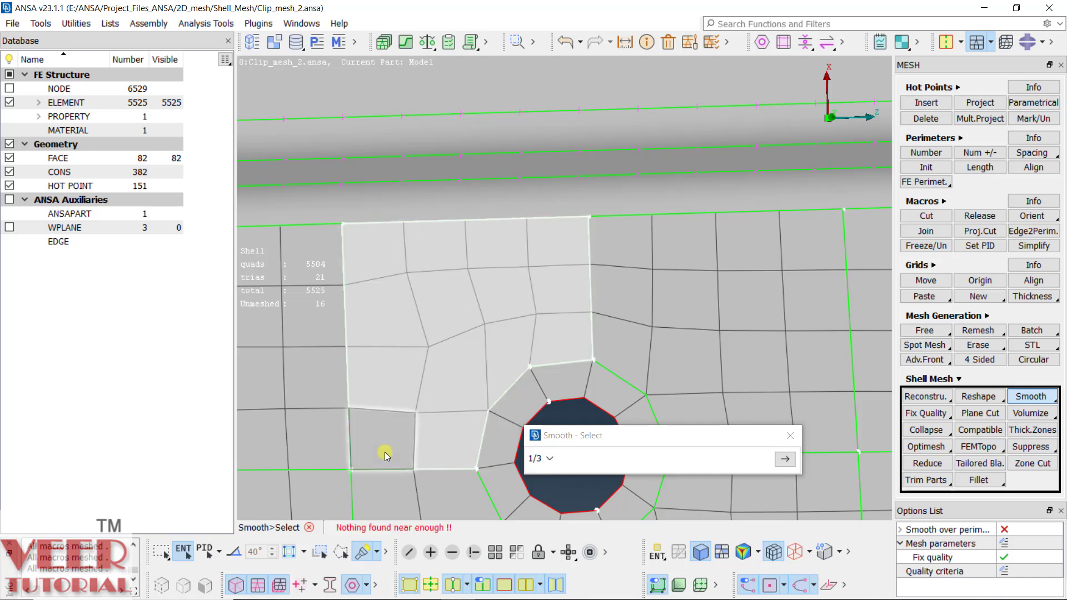
{"action": "left_click", "coordinate": [786, 460]}
{"action": "left_click", "coordinate": [786, 460]}
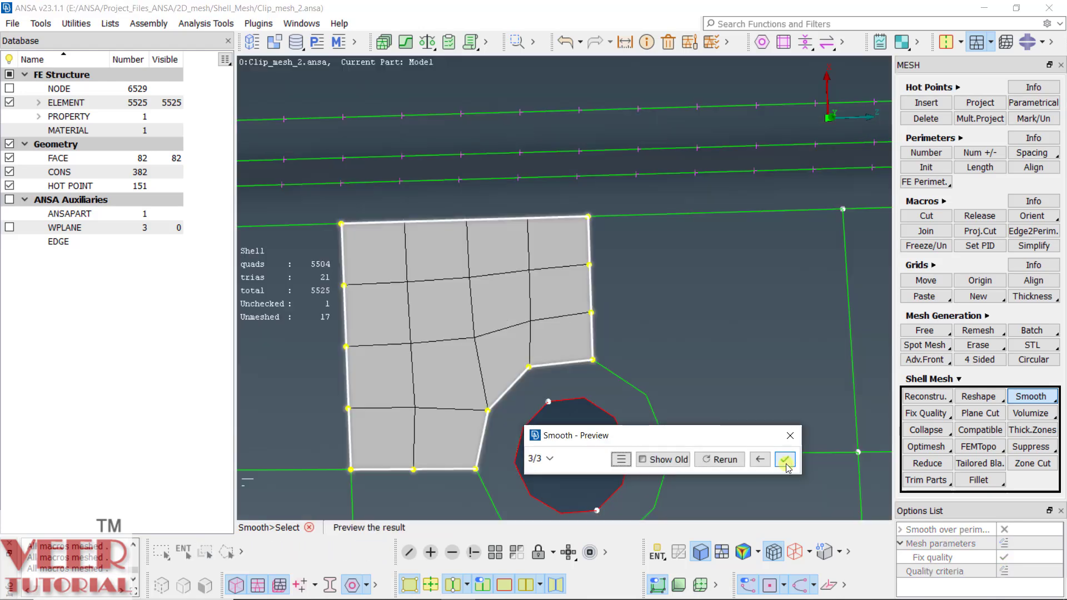
{"action": "left_click", "coordinate": [786, 460]}
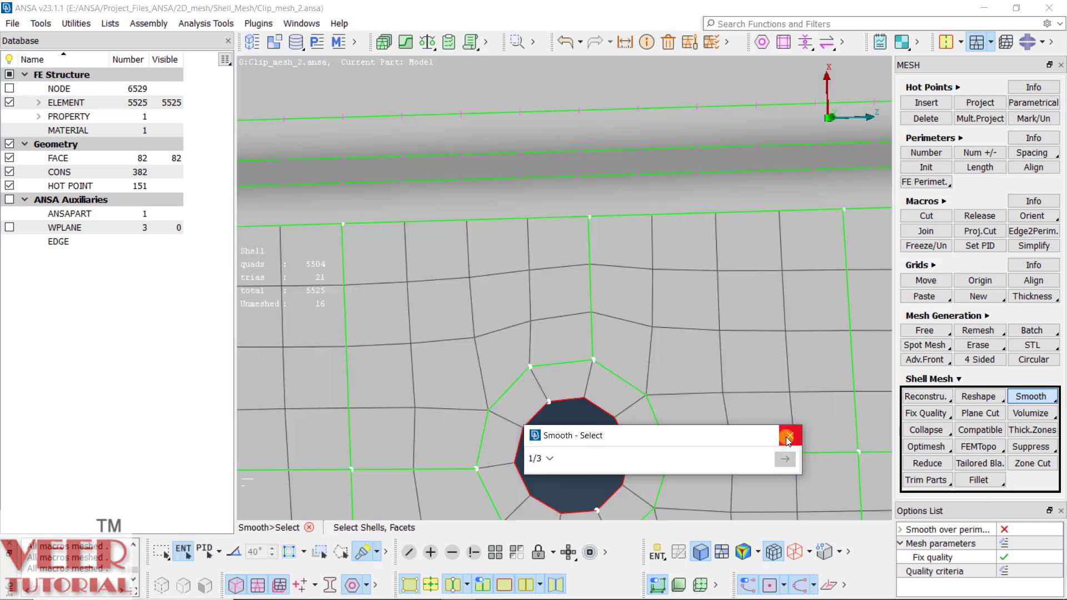
{"action": "left_click", "coordinate": [788, 439]}
- Examine the mesh around the hole washers and between the second and third holes for uneven shells
{"action": "scroll", "coordinate": [679, 158], "scroll_direction": "down", "scroll_amount": 5}
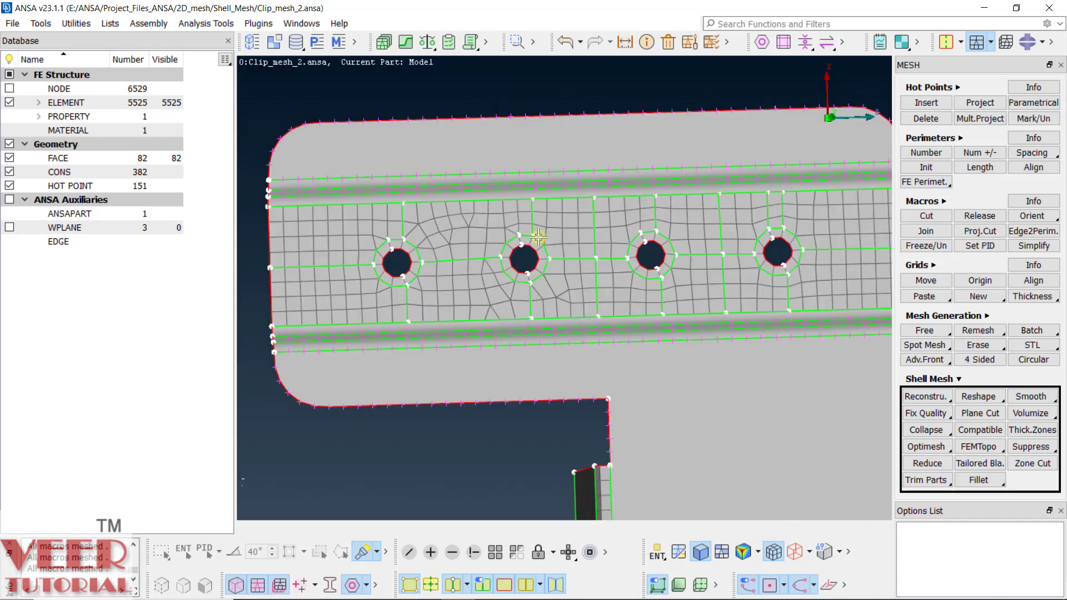
{"action": "scroll", "coordinate": [491, 262], "scroll_direction": "up", "scroll_amount": 3}
{"action": "scroll", "coordinate": [587, 323], "scroll_direction": "down", "scroll_amount": 3}
{"action": "scroll", "coordinate": [584, 320], "scroll_direction": "up", "scroll_amount": 3}
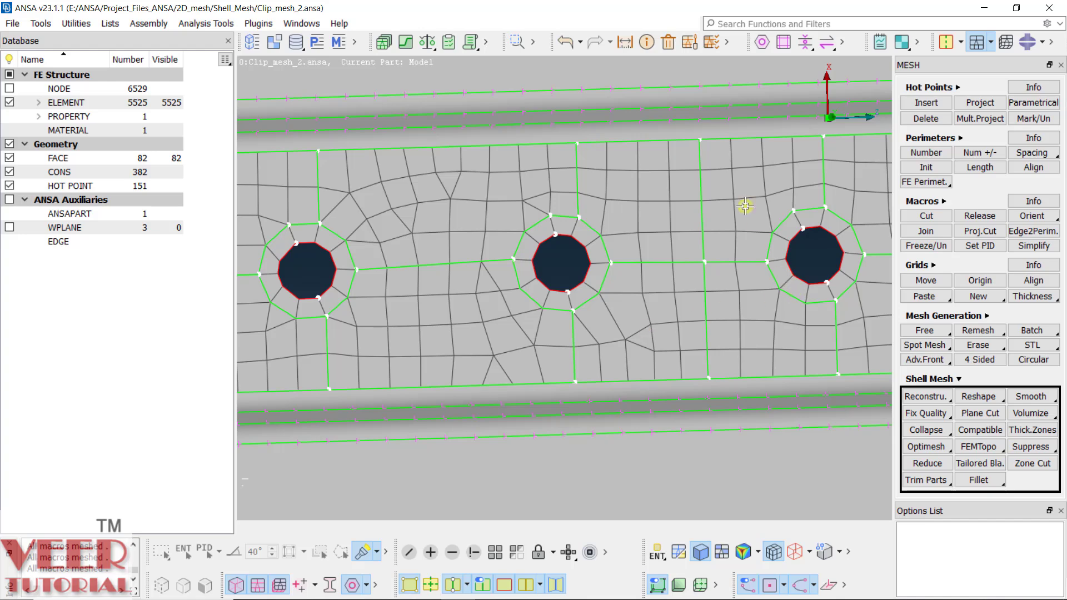
{"action": "scroll", "coordinate": [716, 172], "scroll_direction": "up", "scroll_amount": 3}
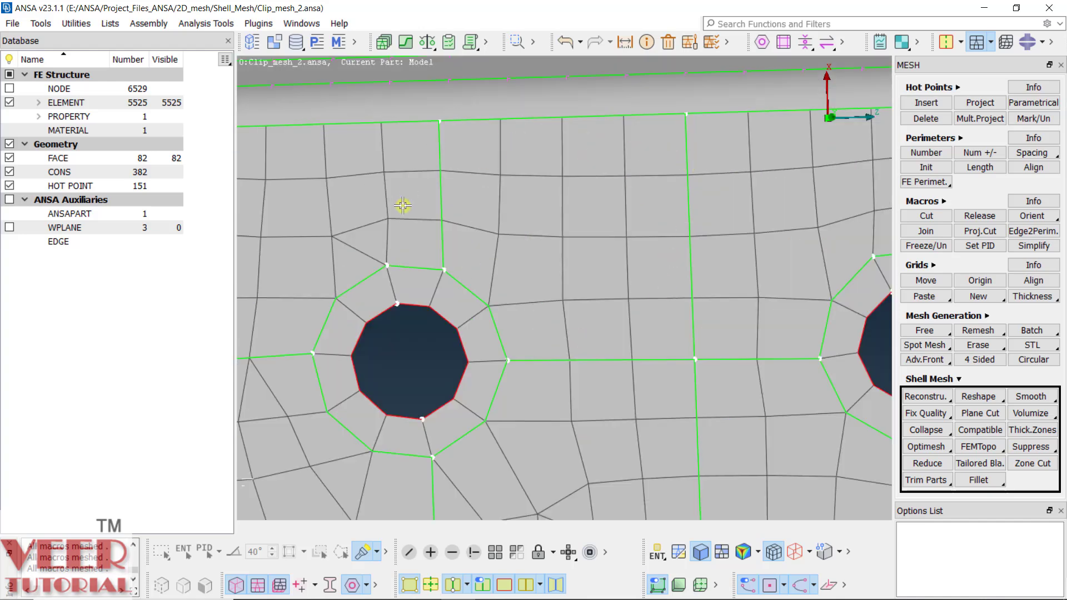
{"action": "scroll", "coordinate": [403, 206], "scroll_direction": "down", "scroll_amount": 5}
{"action": "scroll", "coordinate": [415, 293], "scroll_direction": "up", "scroll_amount": 3}
{"action": "scroll", "coordinate": [393, 357], "scroll_direction": "down", "scroll_amount": 3}
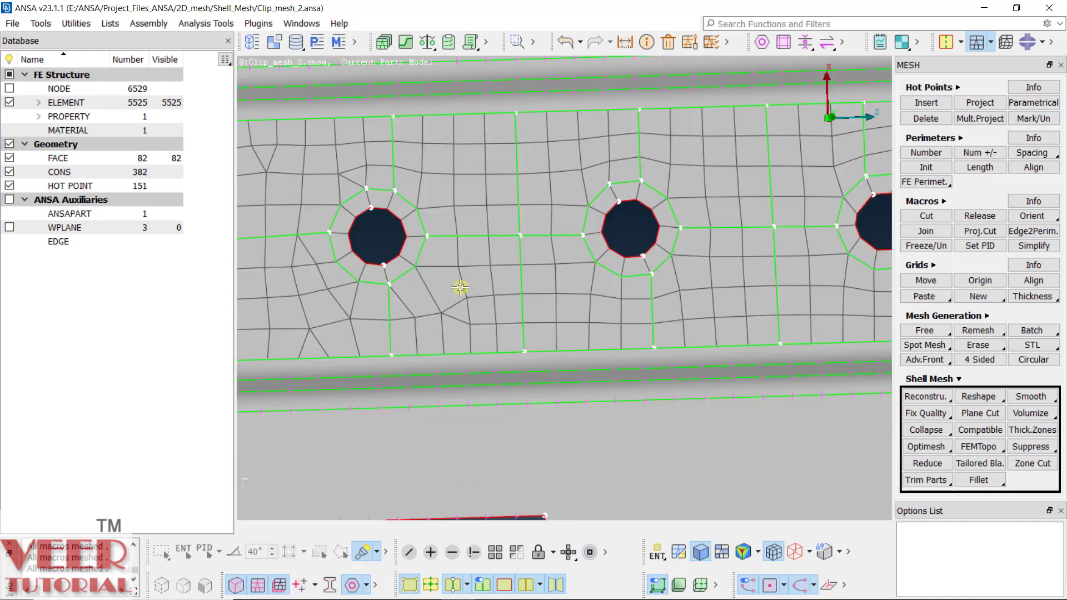
{"action": "scroll", "coordinate": [473, 277], "scroll_direction": "up", "scroll_amount": 3}
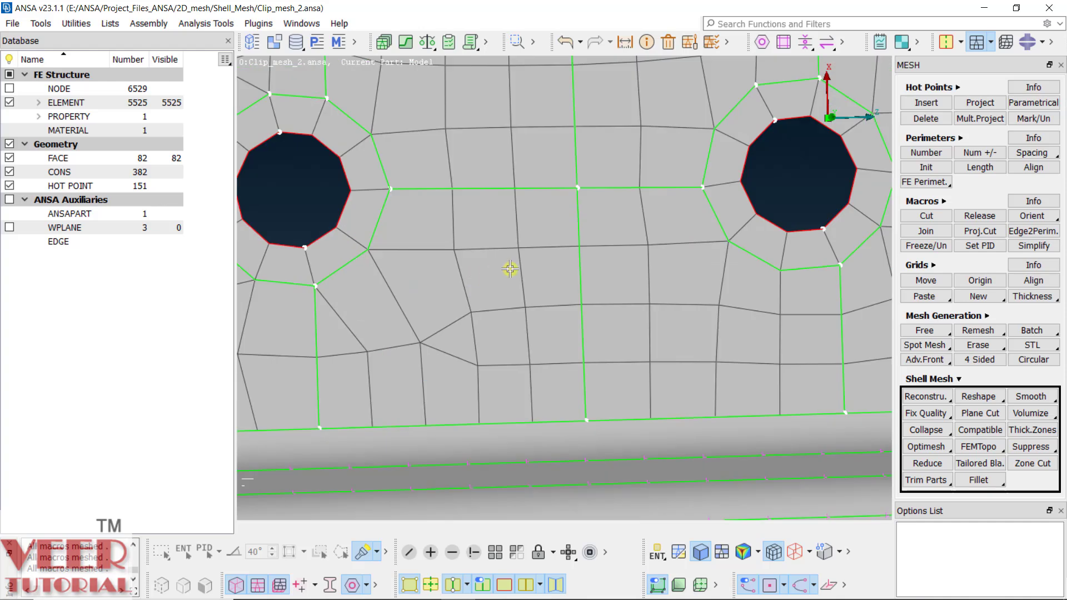
- Set the perimeter numbers to 3 on the second hole's lower vertical cut and 4 on the adjoining lower bend edge toward the third hole
{"action": "left_click", "coordinate": [980, 155]}
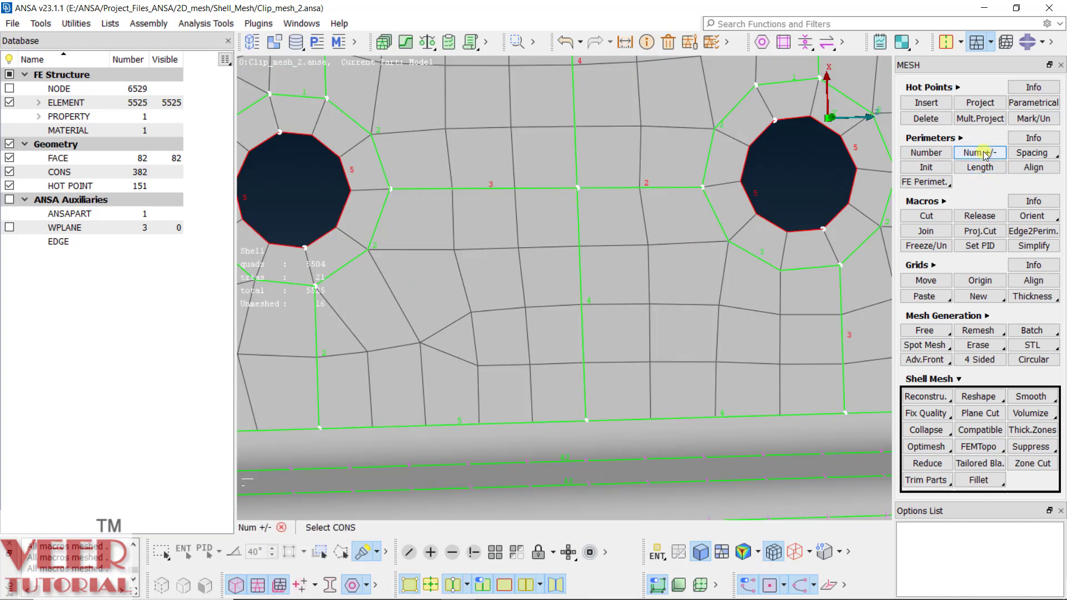
{"action": "right_click", "coordinate": [466, 421]}
{"action": "left_click", "coordinate": [466, 423]}
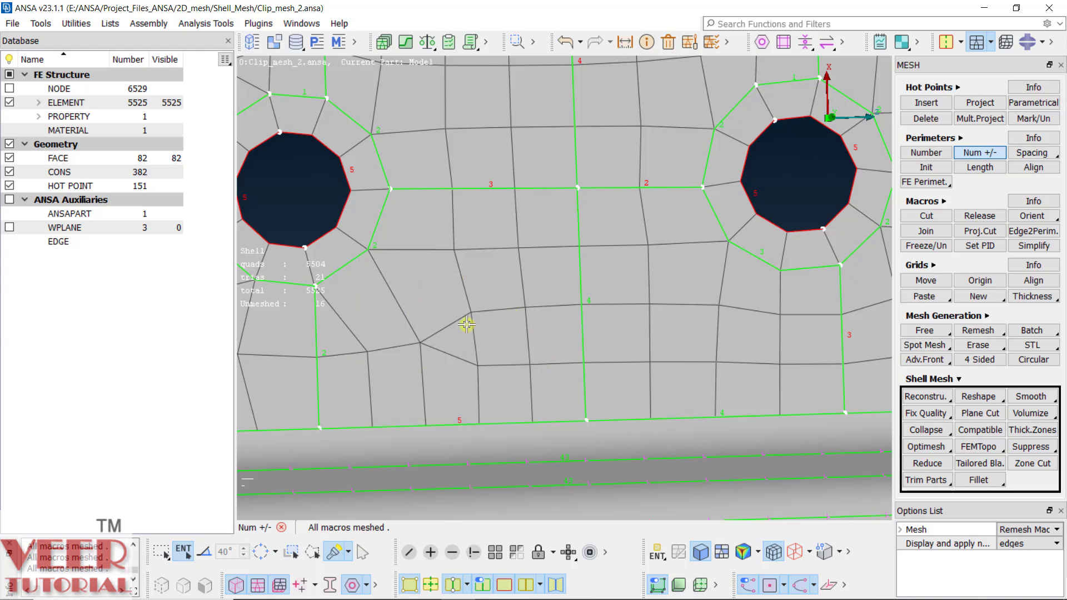
{"action": "scroll", "coordinate": [453, 321], "scroll_direction": "down", "scroll_amount": 3}
{"action": "scroll", "coordinate": [453, 321], "scroll_direction": "up", "scroll_amount": 3}
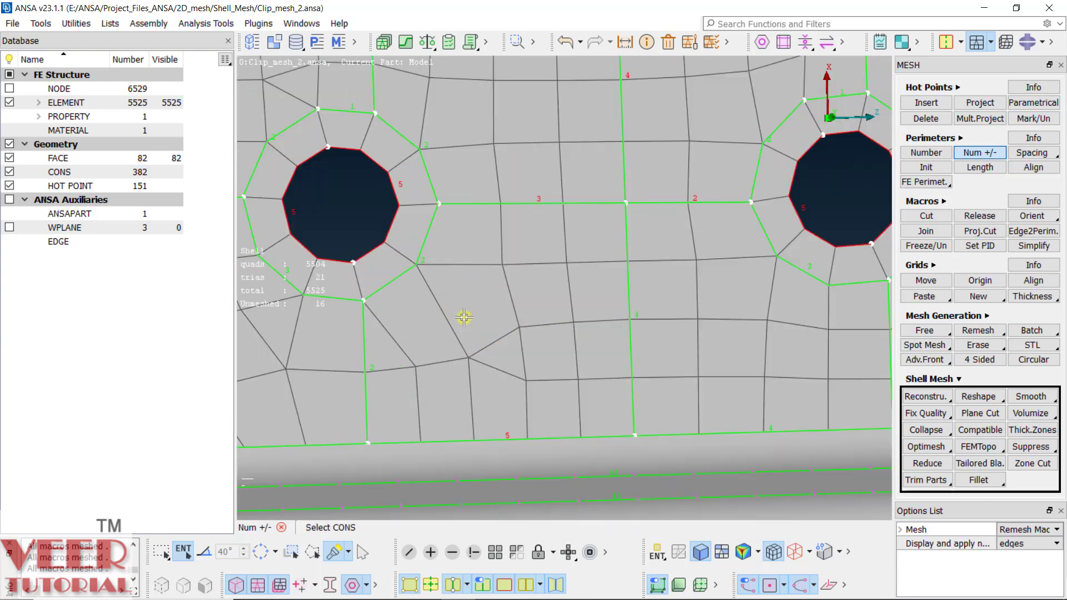
{"action": "left_click", "coordinate": [378, 381]}
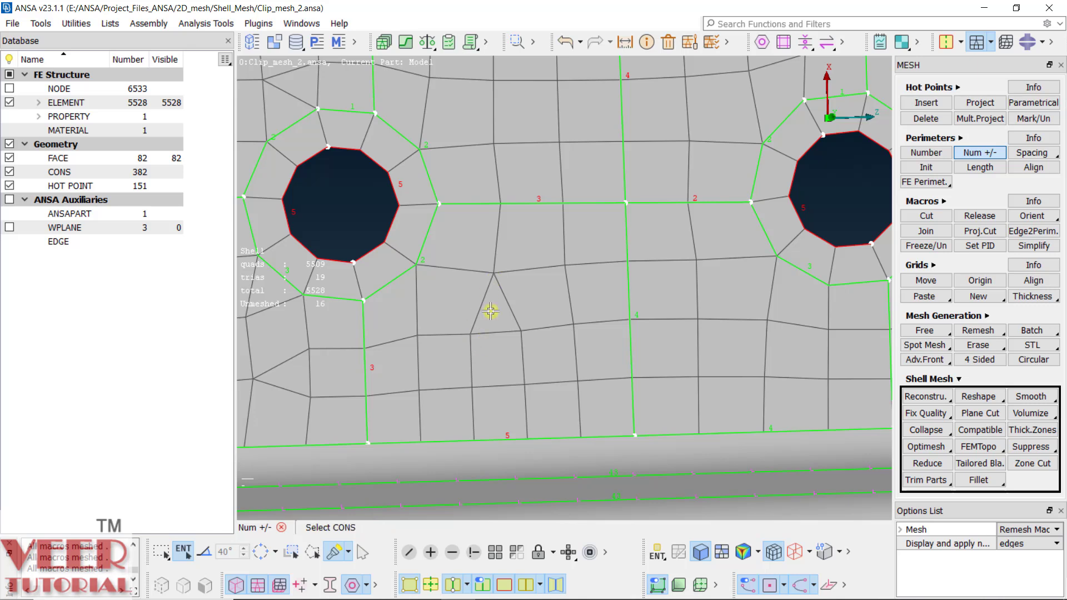
{"action": "right_click", "coordinate": [509, 440]}
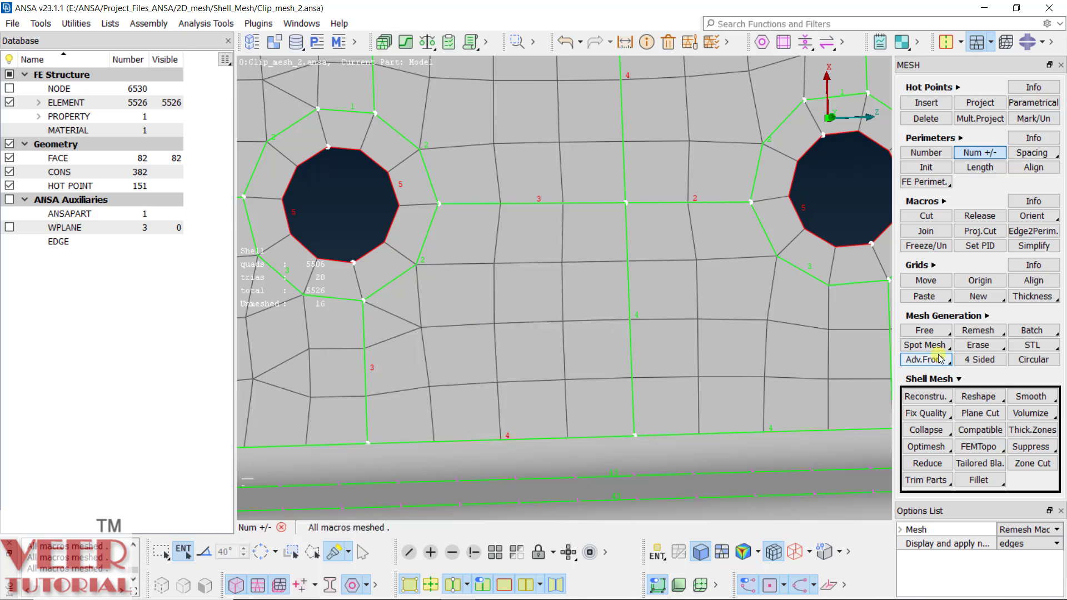
- Join the two trias at the second hole's lower washer node, on the third hole's side, into a quad
{"action": "scroll", "coordinate": [369, 297], "scroll_direction": "up", "scroll_amount": 5}
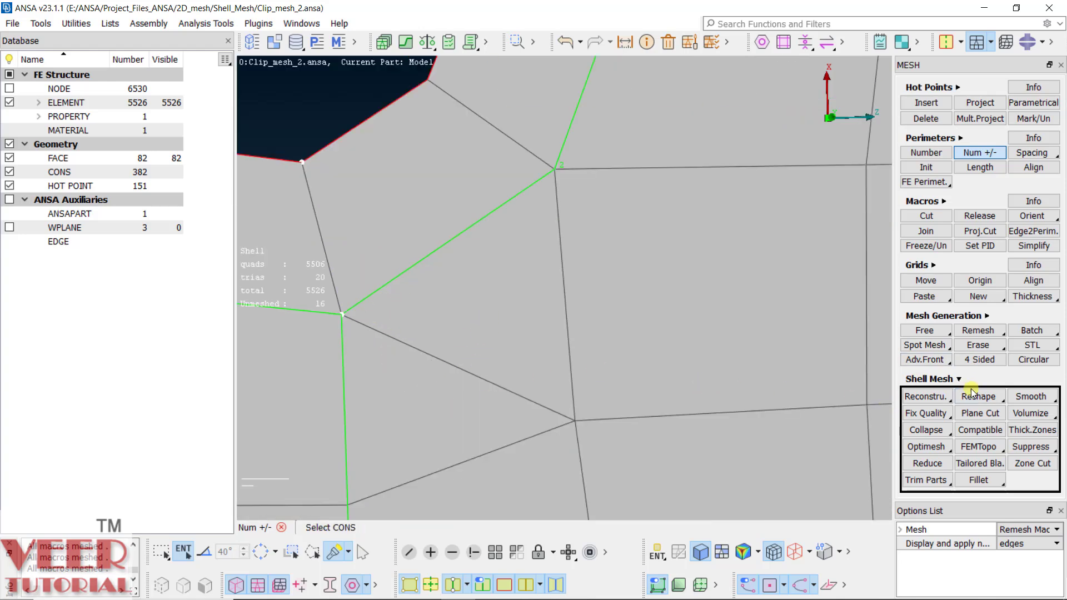
{"action": "left_click", "coordinate": [945, 383]}
{"action": "left_click", "coordinate": [926, 458]}
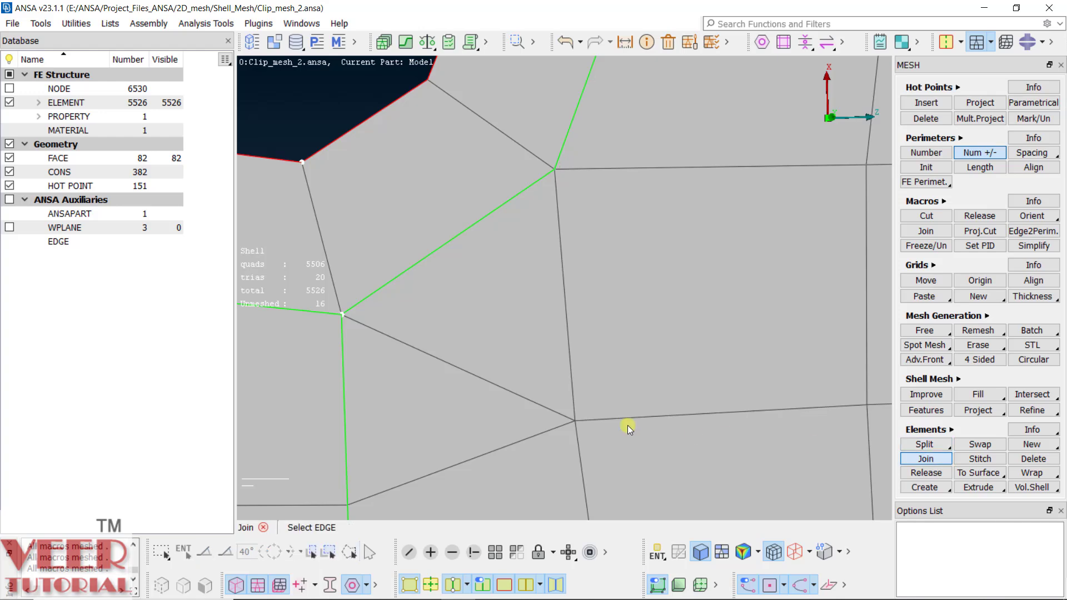
{"action": "left_click", "coordinate": [502, 376]}
{"action": "scroll", "coordinate": [586, 278], "scroll_direction": "down", "scroll_amount": 8}
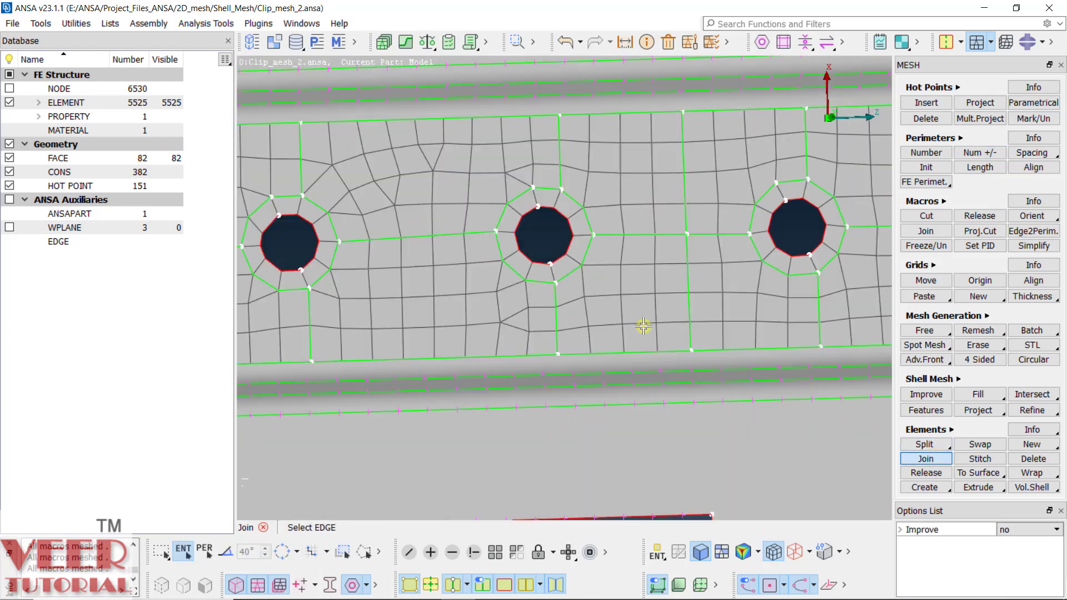
- Reconstruct the shells between the second hole's washer and the lower bend edge, on the first hole's side of its lower vertical cut
{"action": "scroll", "coordinate": [531, 296], "scroll_direction": "up", "scroll_amount": 4}
{"action": "scroll", "coordinate": [586, 316], "scroll_direction": "down", "scroll_amount": 4}
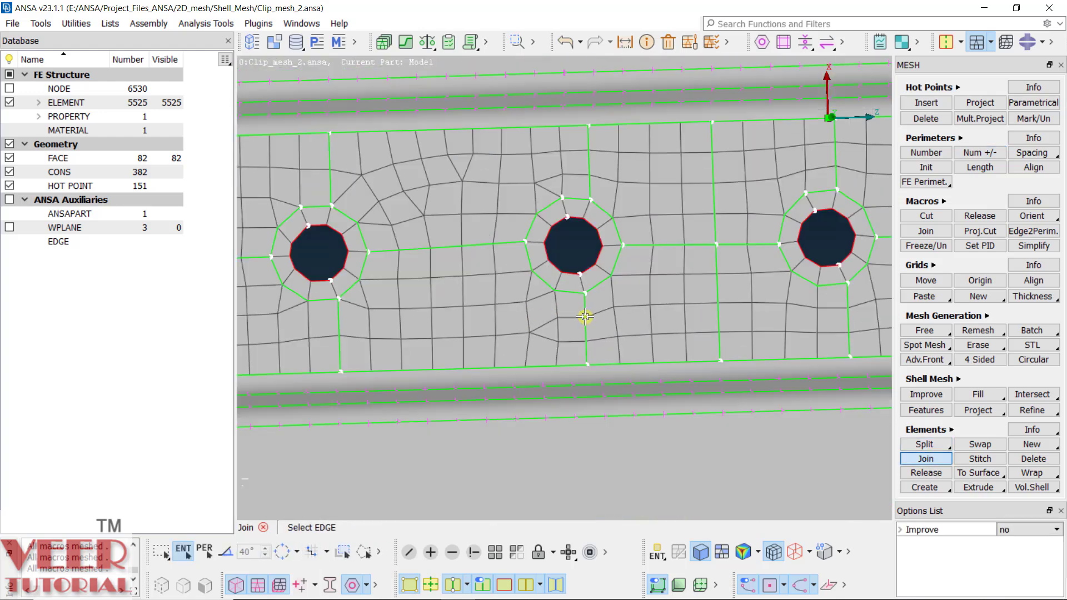
{"action": "scroll", "coordinate": [560, 298], "scroll_direction": "up", "scroll_amount": 3}
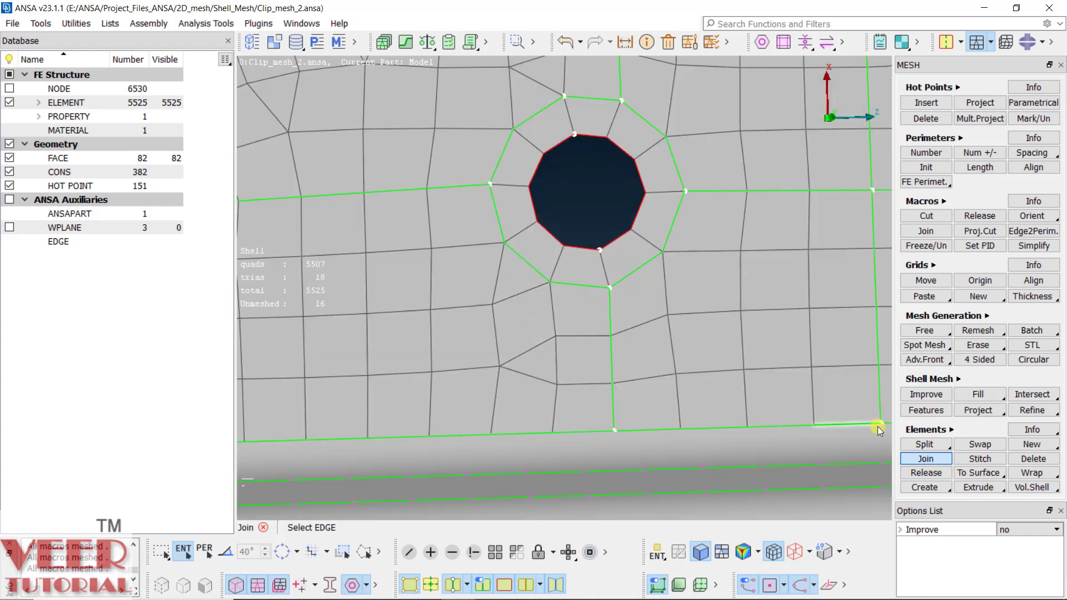
{"action": "left_click", "coordinate": [956, 380]}
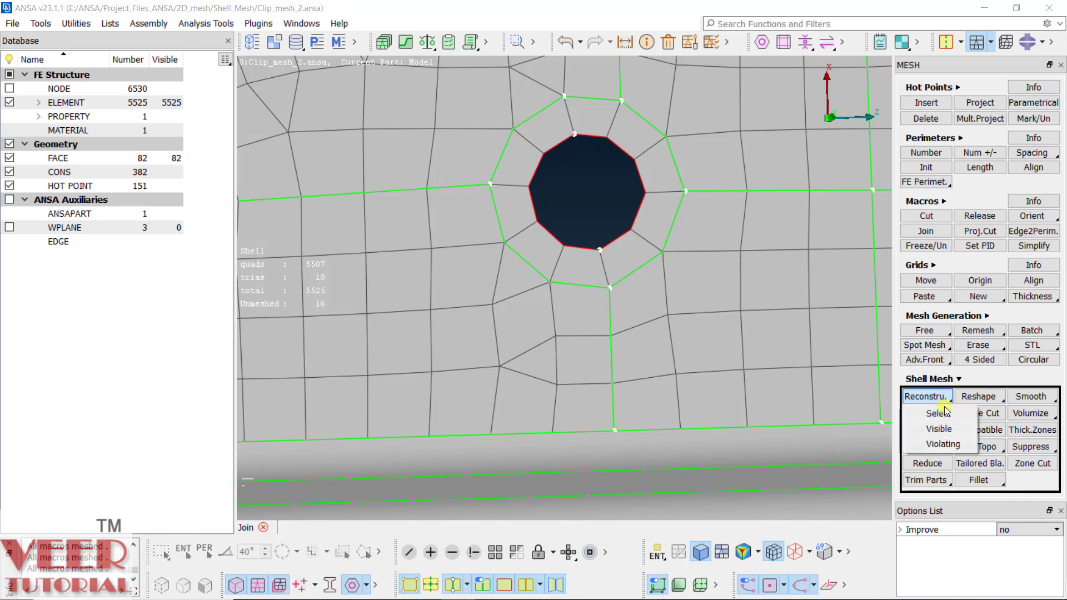
{"action": "left_click", "coordinate": [926, 396]}
{"action": "left_click", "coordinate": [515, 301]}
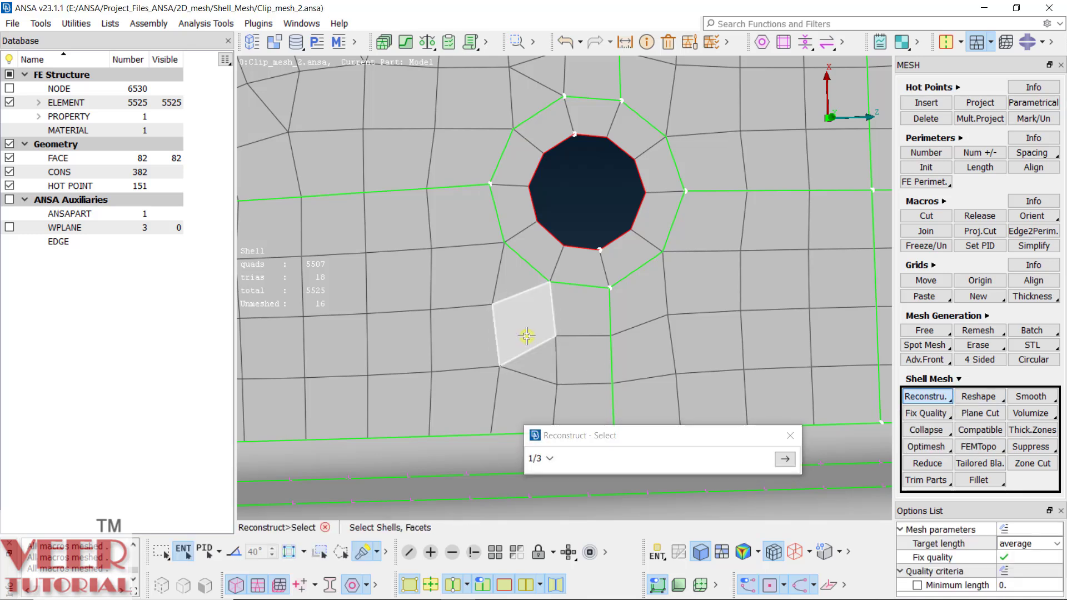
{"action": "left_click", "coordinate": [536, 371]}
{"action": "left_click", "coordinate": [470, 388]}
{"action": "left_click", "coordinate": [470, 339]}
{"action": "left_click", "coordinate": [476, 278]}
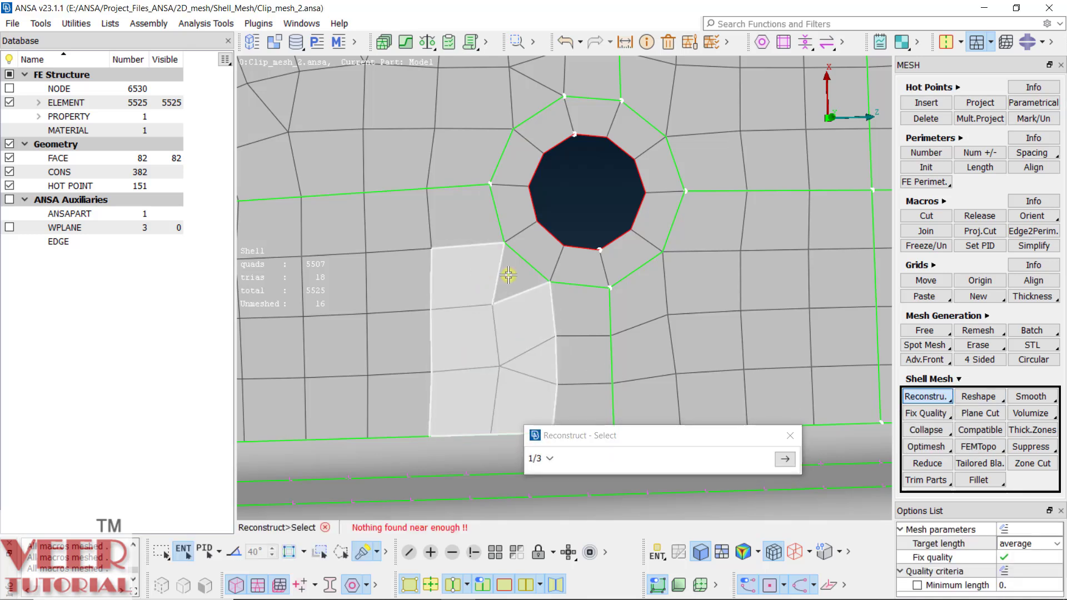
{"action": "left_click", "coordinate": [507, 276]}
{"action": "left_click", "coordinate": [576, 305]}
{"action": "left_click", "coordinate": [588, 363]}
{"action": "left_click", "coordinate": [586, 403]}
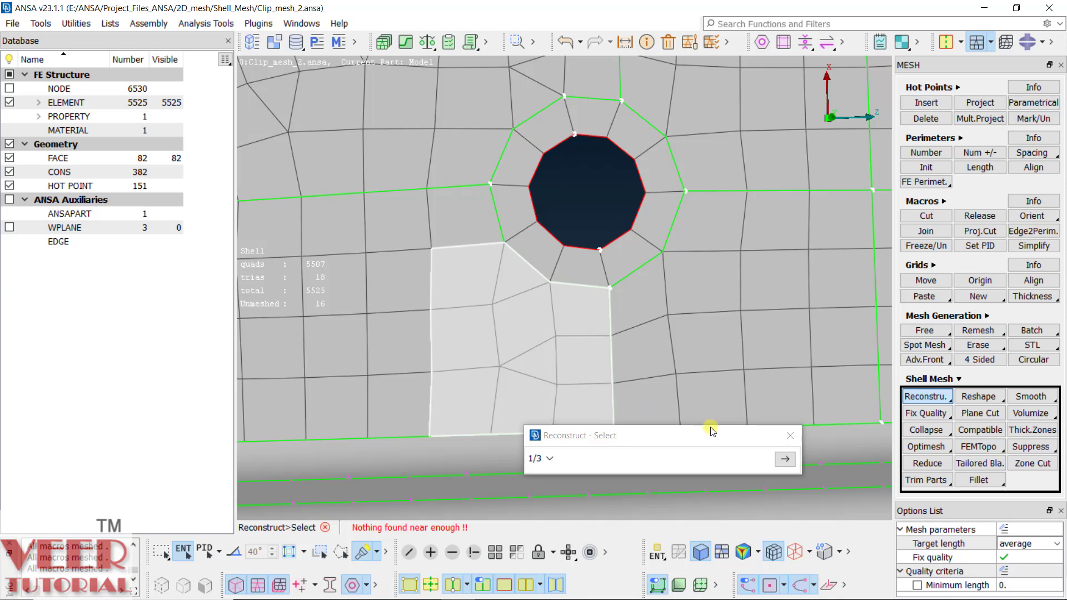
{"action": "left_click", "coordinate": [792, 466]}
{"action": "left_click", "coordinate": [793, 466]}
{"action": "left_click", "coordinate": [793, 465]}
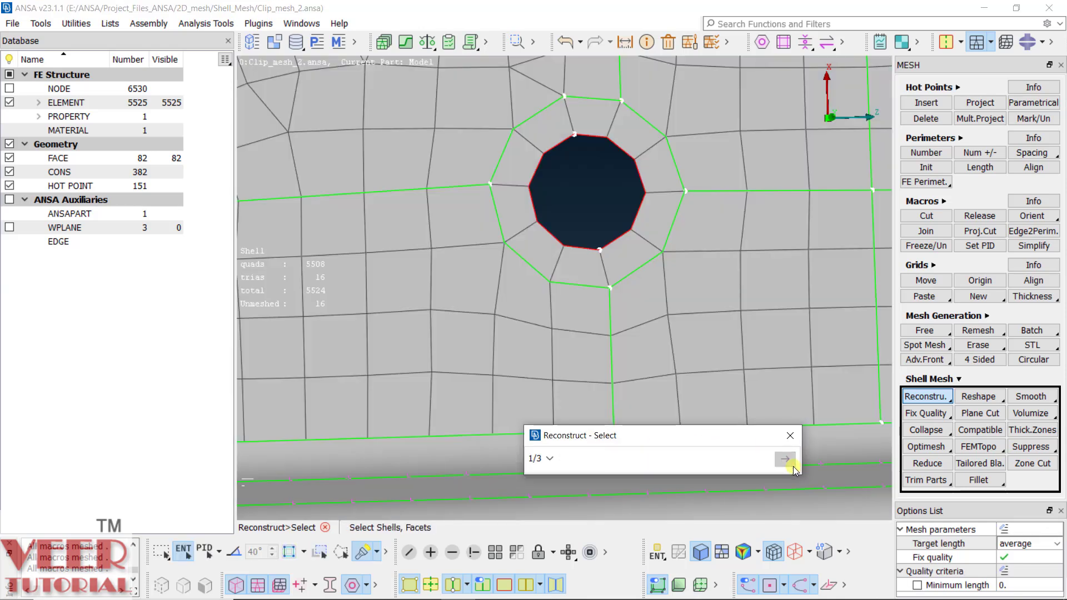
{"action": "left_click", "coordinate": [790, 437]}
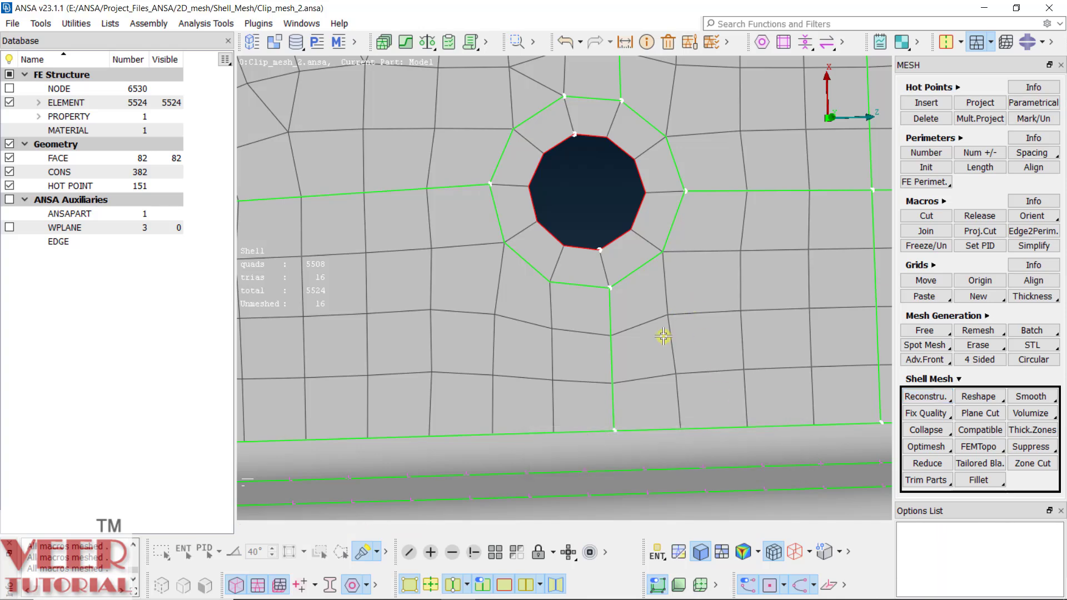
- Set the perimeter number of the first hole's lower vertical cut to 3
{"action": "scroll", "coordinate": [660, 337], "scroll_direction": "down", "scroll_amount": 5}
{"action": "scroll", "coordinate": [515, 337], "scroll_direction": "up", "scroll_amount": 5}
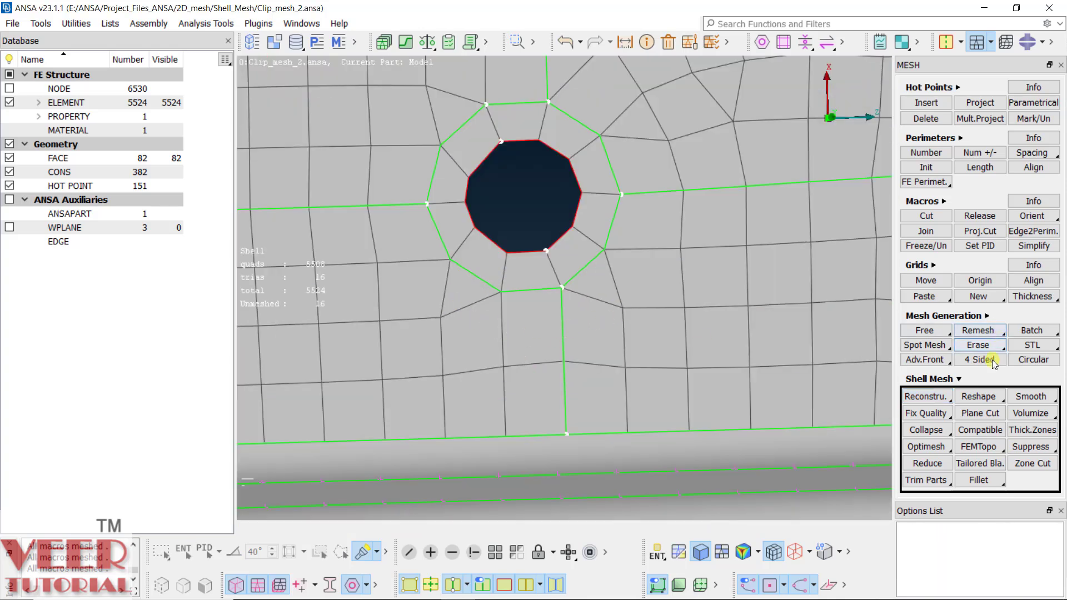
{"action": "left_click", "coordinate": [976, 153]}
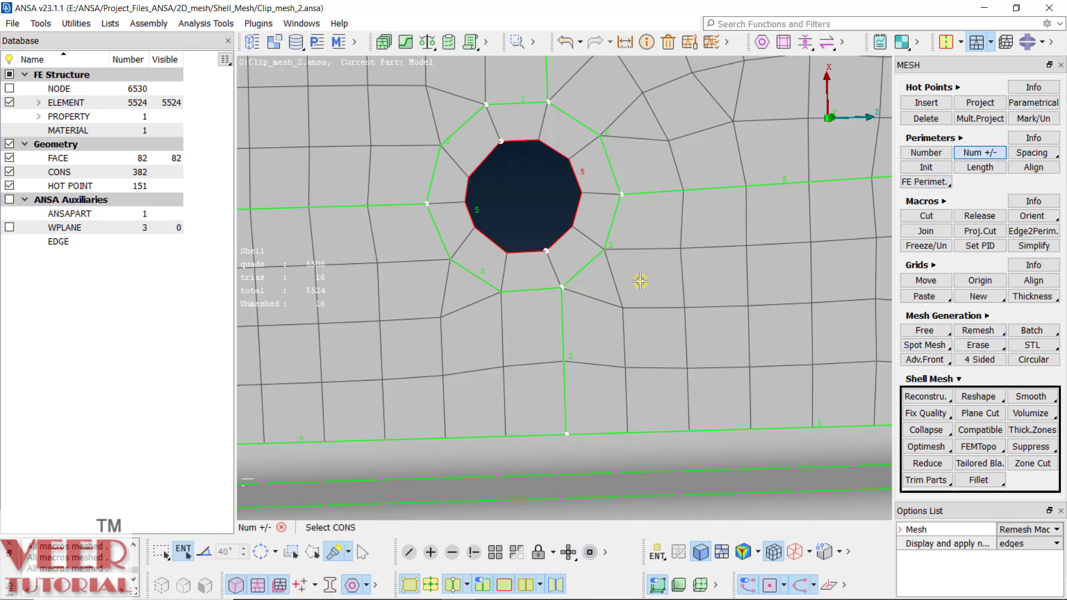
{"action": "left_click", "coordinate": [569, 335]}
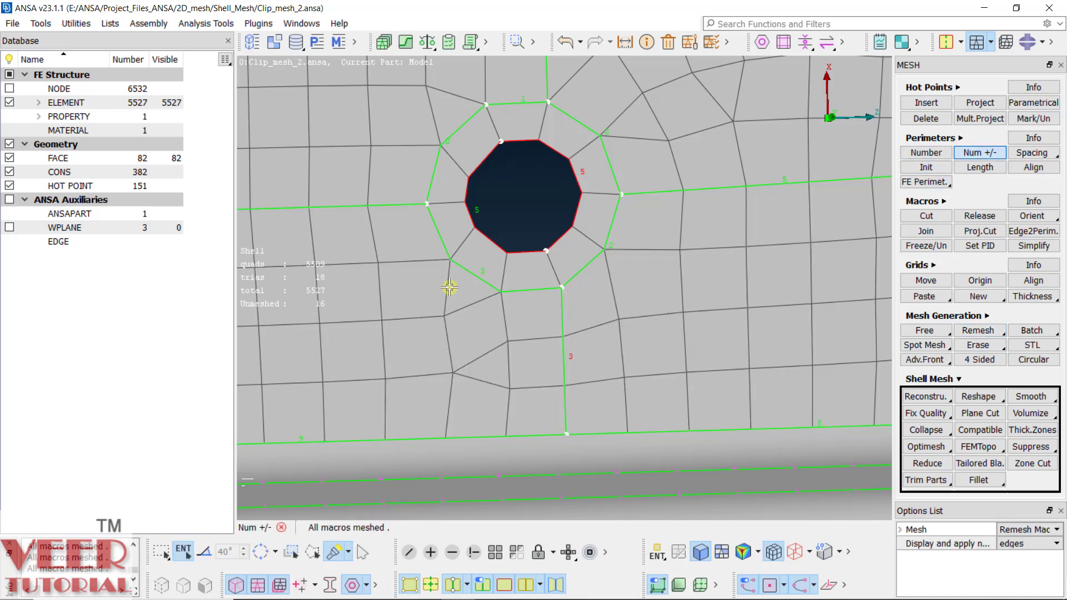
- Swap the diagonal edge below the first hole's washer, left of its lower cut, and join the two trias beside the washer into a quad
{"action": "left_click", "coordinate": [934, 378]}
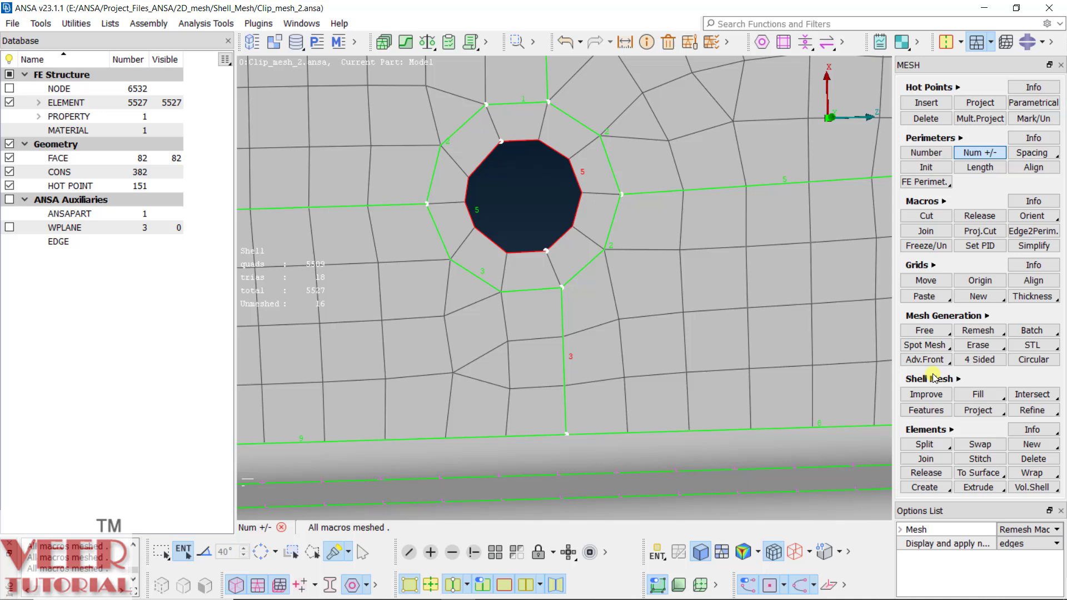
{"action": "left_click", "coordinate": [980, 444]}
{"action": "left_click", "coordinate": [482, 318]}
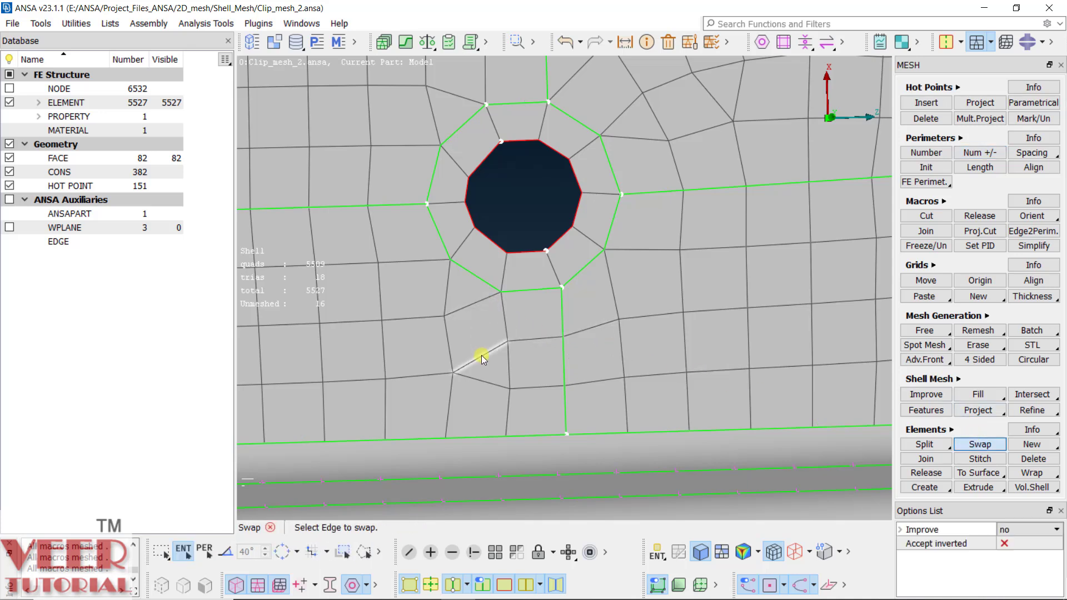
{"action": "left_click", "coordinate": [925, 458]}
{"action": "left_click", "coordinate": [456, 384]}
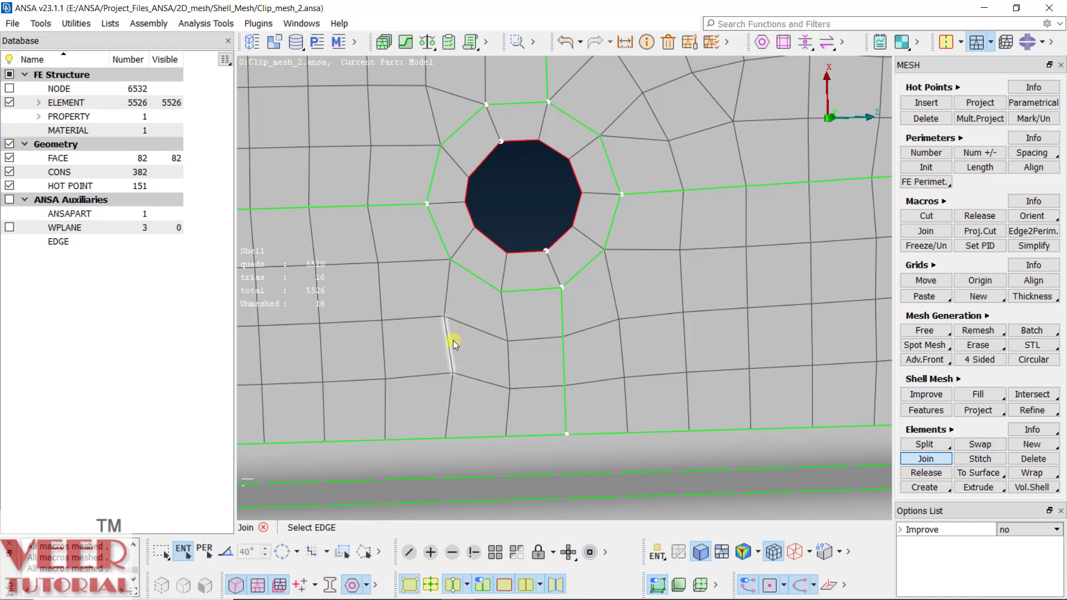
{"action": "scroll", "coordinate": [452, 340], "scroll_direction": "down", "scroll_amount": 5}
{"action": "scroll", "coordinate": [569, 241], "scroll_direction": "up", "scroll_amount": 3}
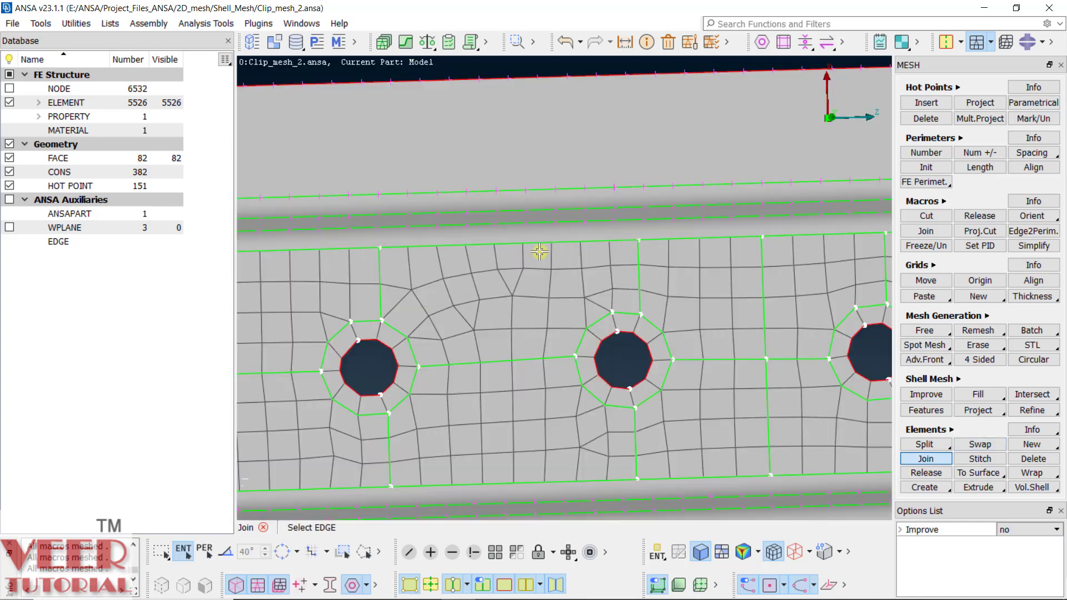
{"action": "scroll", "coordinate": [633, 478], "scroll_direction": "up", "scroll_amount": 3}
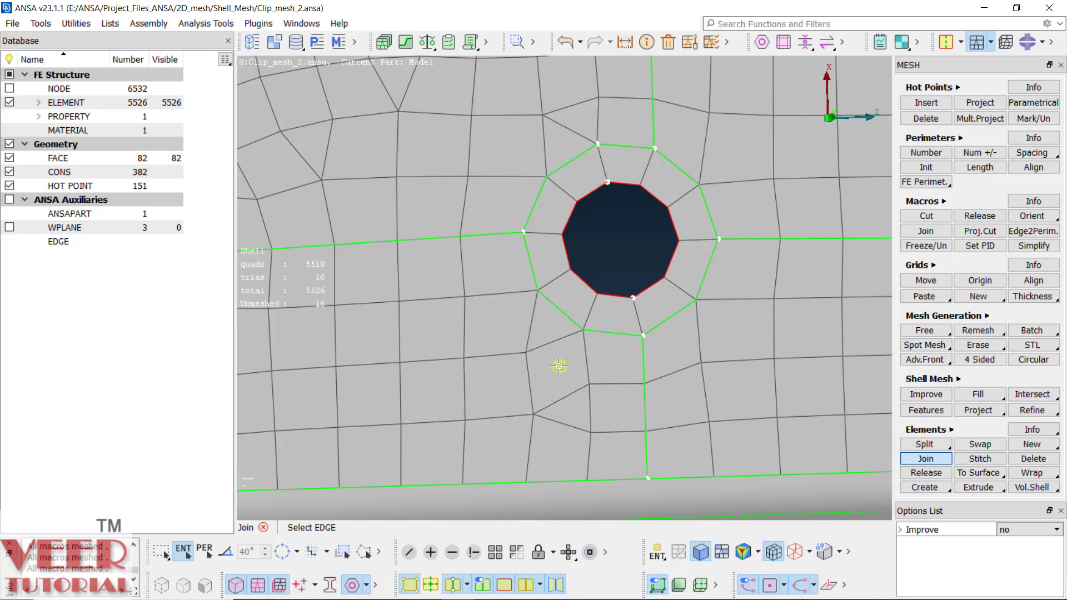
- Join the two trias below the second hole's washer, on the first hole's side of its lower cut, into a quad
{"action": "left_click", "coordinate": [981, 444]}
{"action": "scroll", "coordinate": [568, 431], "scroll_direction": "down", "scroll_amount": 5}
{"action": "scroll", "coordinate": [563, 359], "scroll_direction": "up", "scroll_amount": 5}
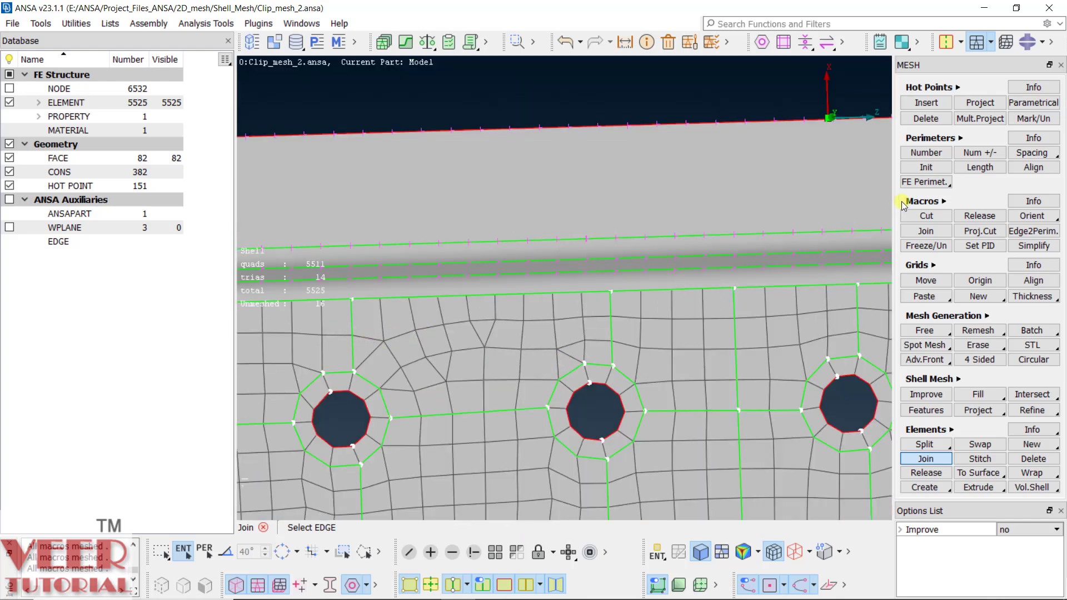
- Set the perimeter number of the first hole's upper cut to 3 and of the upper bend edge between the first two holes to 8
{"action": "left_click", "coordinate": [981, 154]}
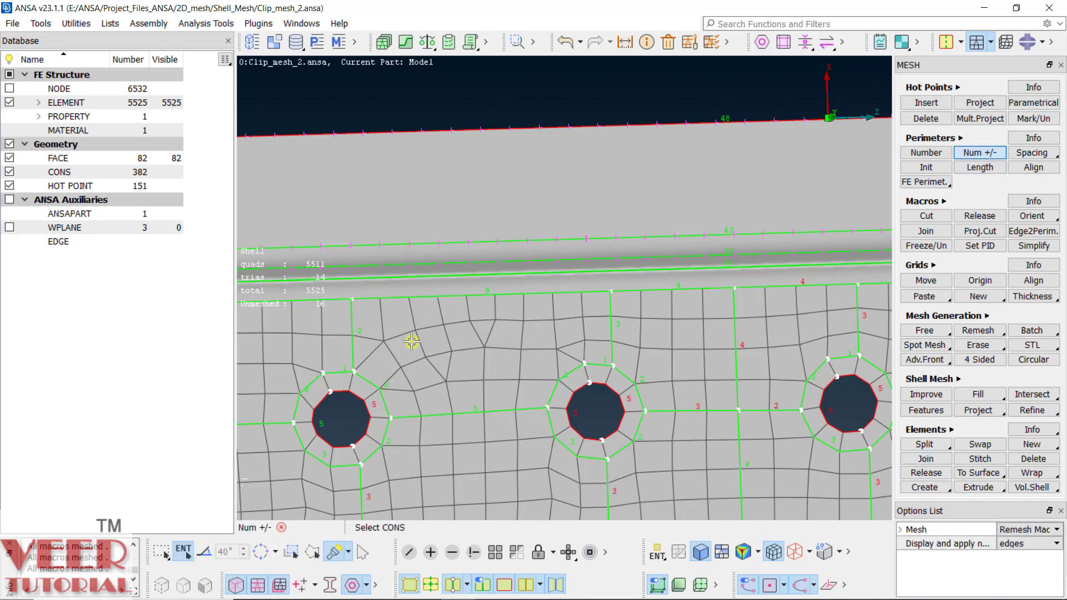
{"action": "left_click", "coordinate": [360, 346]}
{"action": "right_click", "coordinate": [475, 289]}
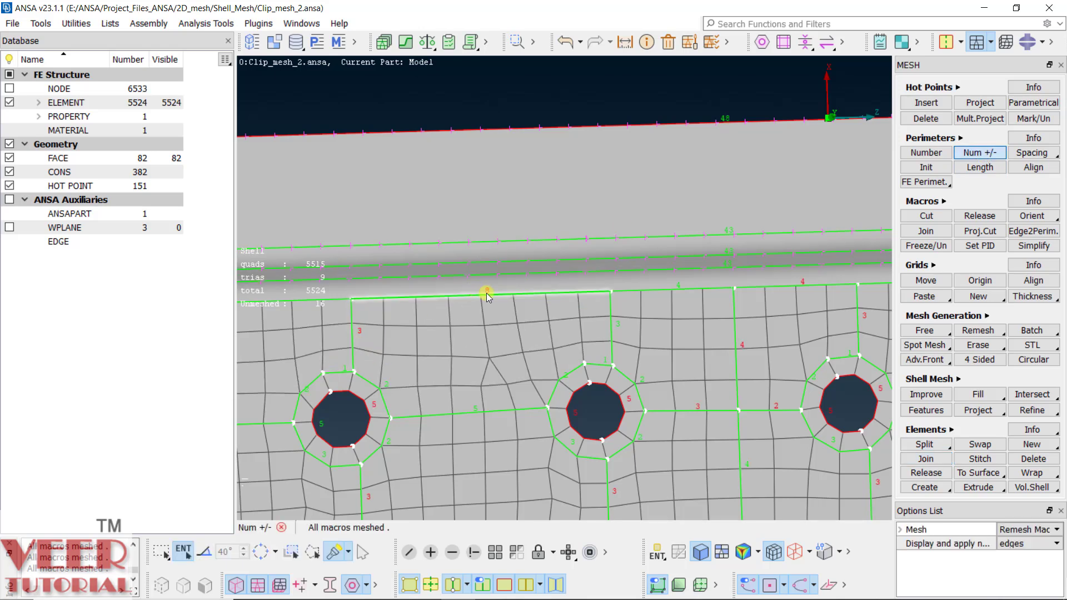
{"action": "left_click", "coordinate": [486, 292]}
{"action": "scroll", "coordinate": [508, 290], "scroll_direction": "down", "scroll_amount": 3}
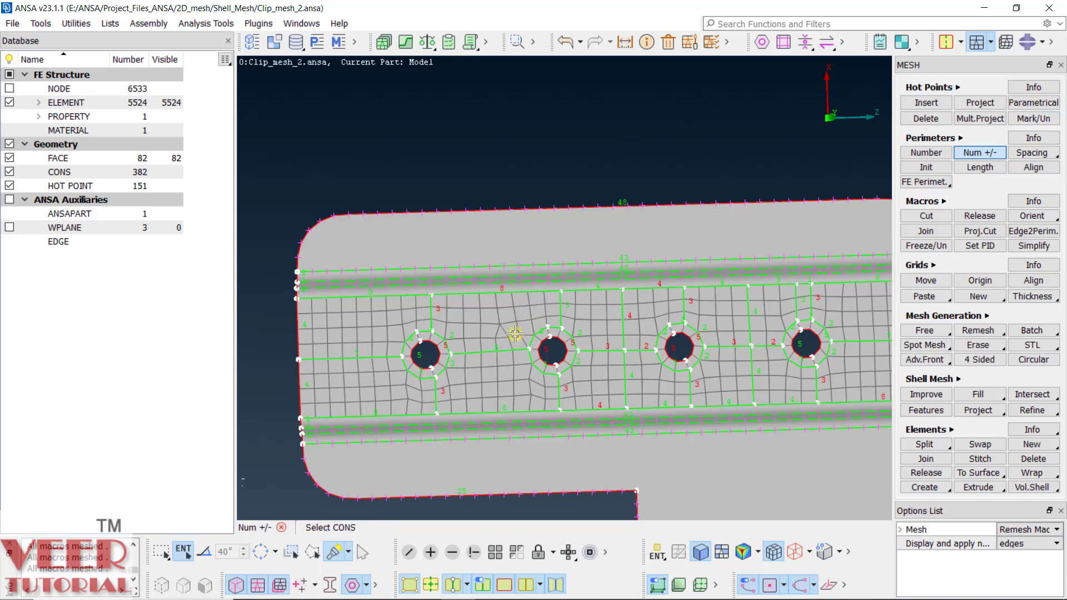
- Reconstruct the shells between the second hole's washer and the upper bend edge, on the first hole's side
{"action": "scroll", "coordinate": [515, 333], "scroll_direction": "up", "scroll_amount": 5}
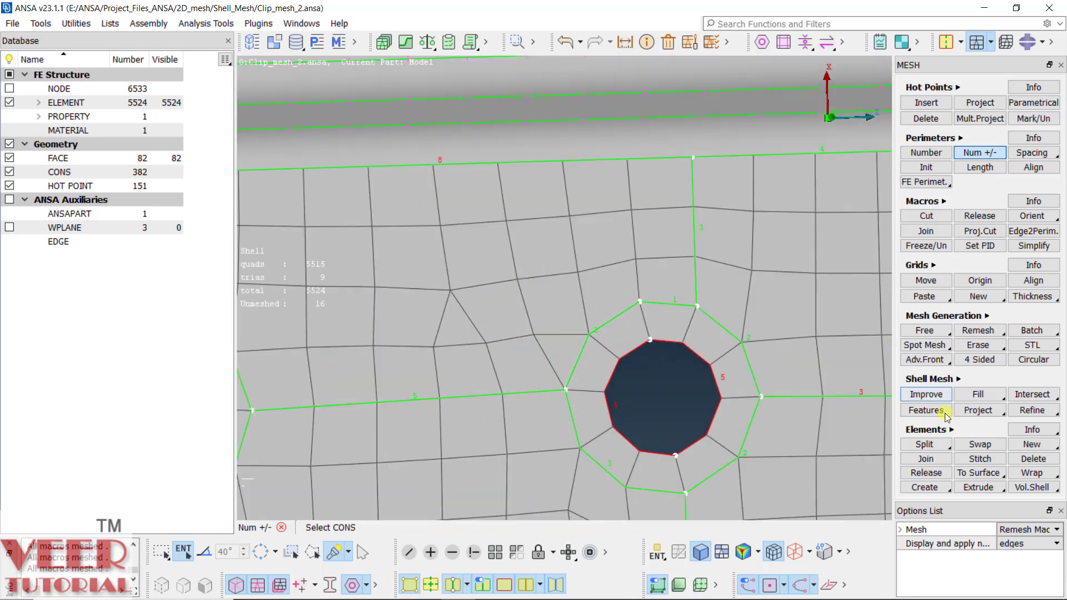
{"action": "left_click", "coordinate": [960, 381]}
{"action": "left_click", "coordinate": [925, 396]}
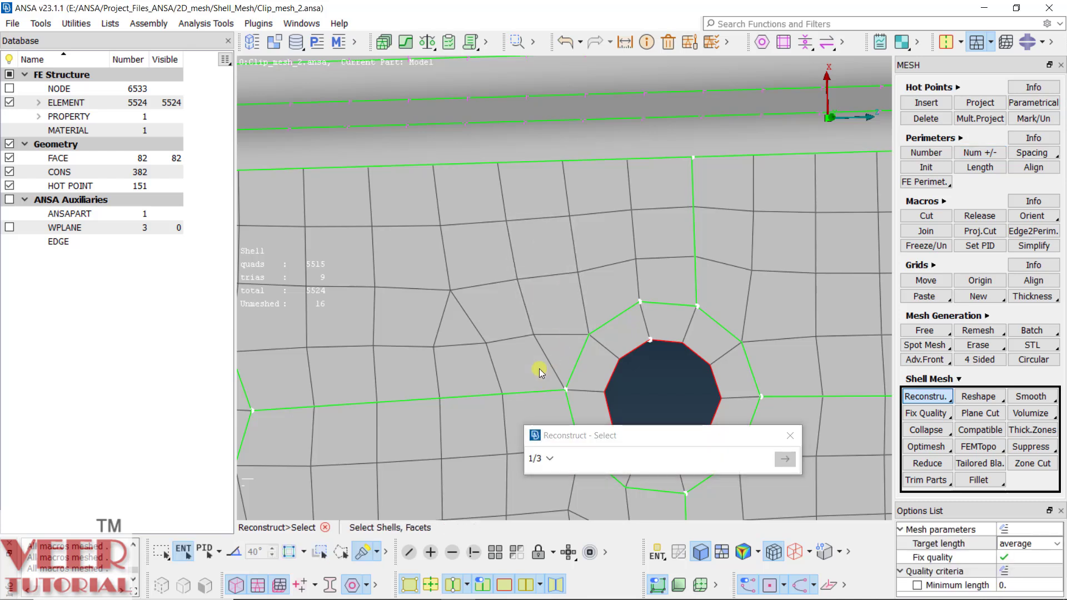
{"action": "mouse_move", "coordinate": [543, 369]}
{"action": "left_mouse_down"}
{"action": "mouse_move", "coordinate": [433, 358]}
{"action": "mouse_move", "coordinate": [419, 289]}
{"action": "mouse_move", "coordinate": [458, 271]}
{"action": "mouse_move", "coordinate": [484, 326]}
{"action": "mouse_move", "coordinate": [572, 303]}
{"action": "mouse_move", "coordinate": [562, 256]}
{"action": "mouse_move", "coordinate": [611, 290]}
{"action": "left_mouse_up"}
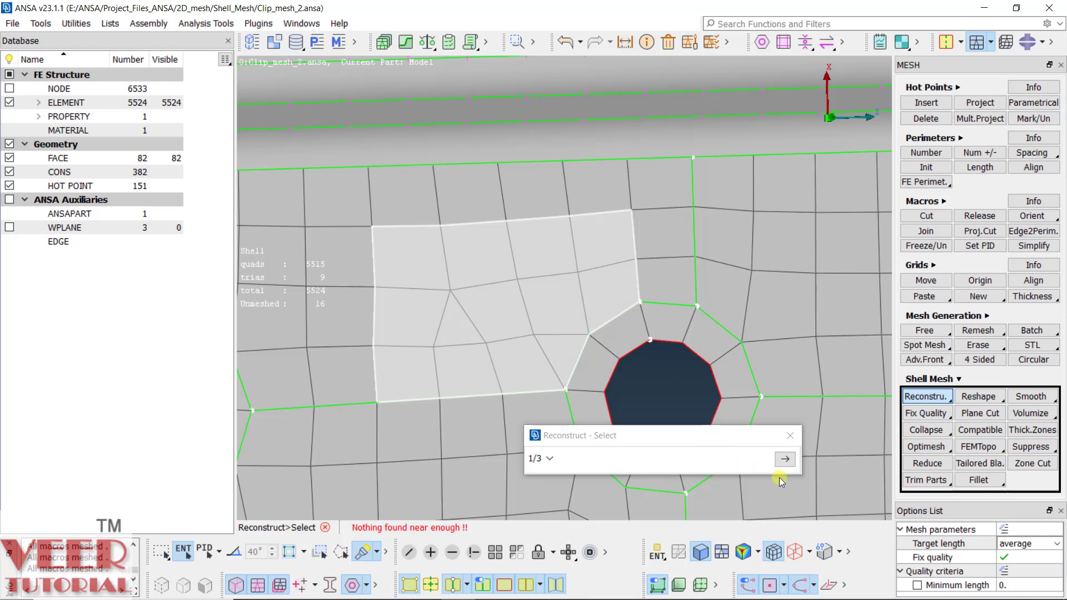
{"action": "left_click", "coordinate": [785, 460]}
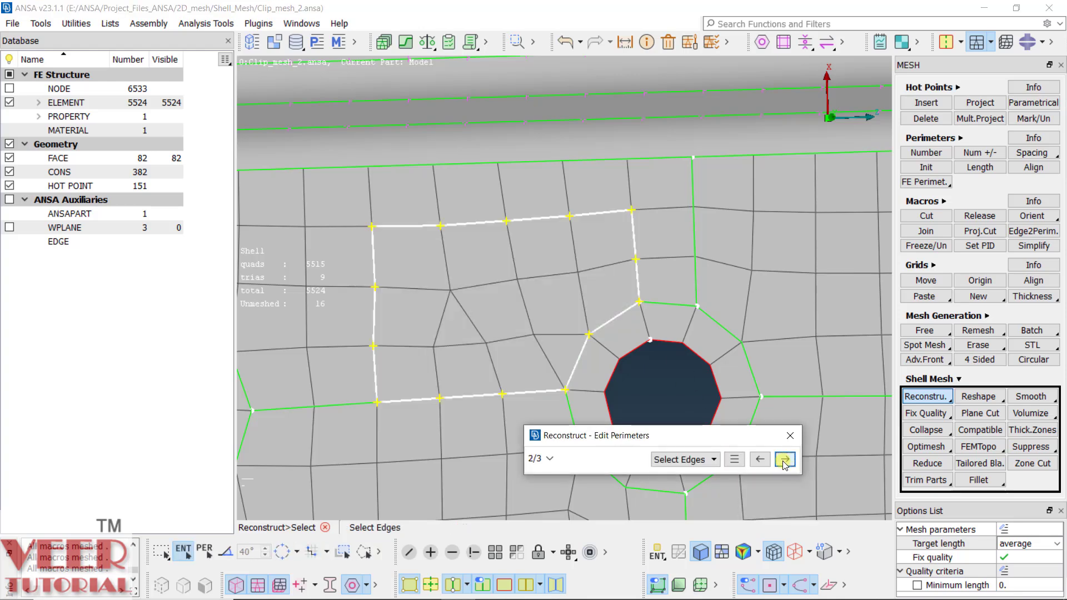
{"action": "left_click", "coordinate": [785, 460]}
{"action": "left_click", "coordinate": [785, 461]}
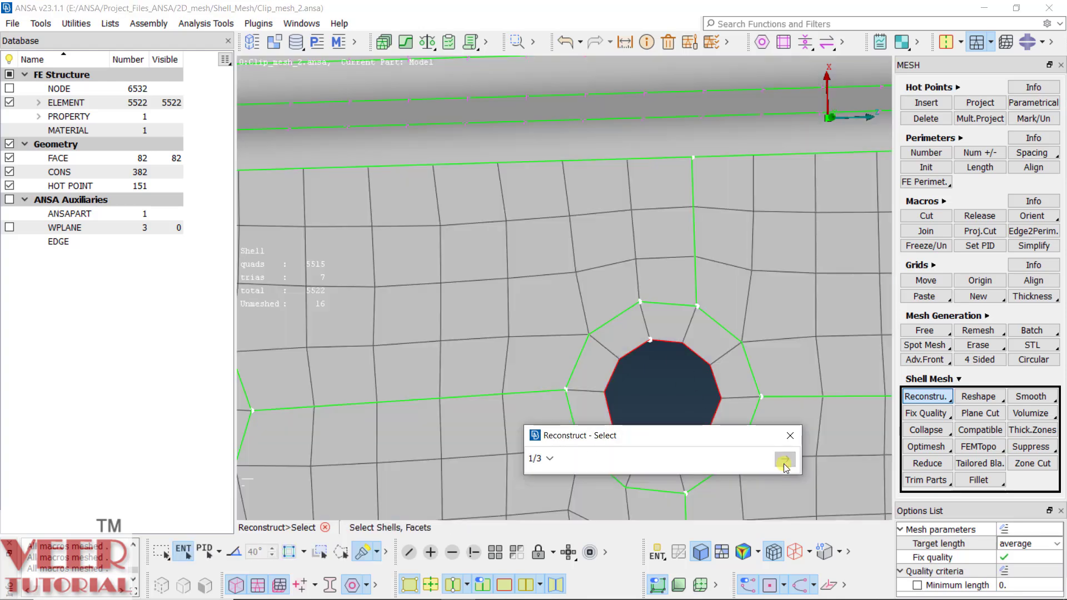
{"action": "key", "text": "Escape"}
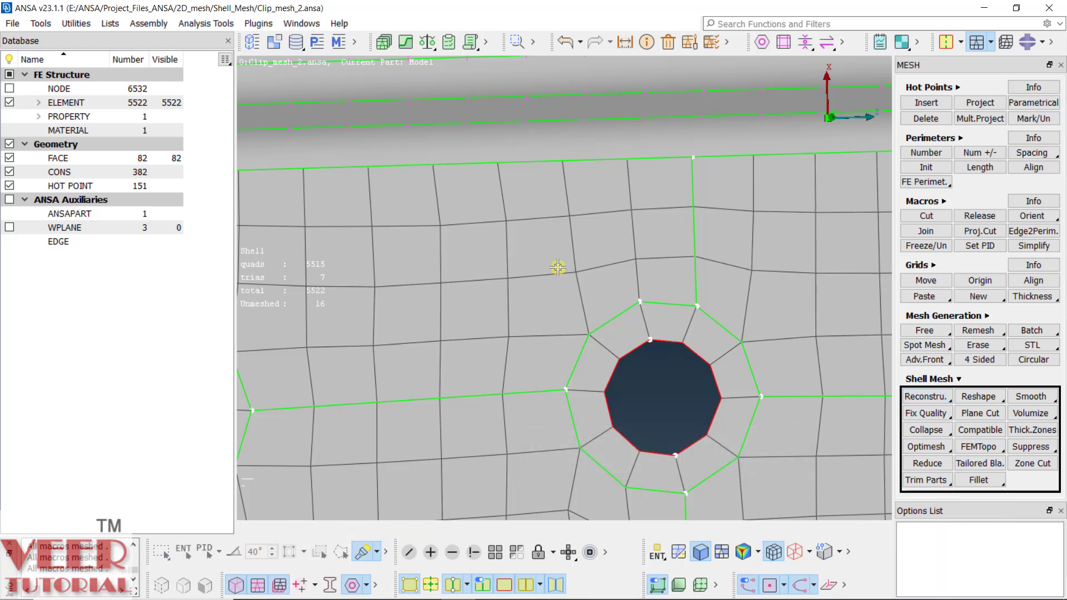
- Examine the mesh around all four washer holes and along the flange for remaining distorted elements
{"action": "scroll", "coordinate": [558, 267], "scroll_direction": "down", "scroll_amount": 5}
{"action": "scroll", "coordinate": [458, 325], "scroll_direction": "up", "scroll_amount": 5}
{"action": "scroll", "coordinate": [366, 336], "scroll_direction": "down", "scroll_amount": 5}
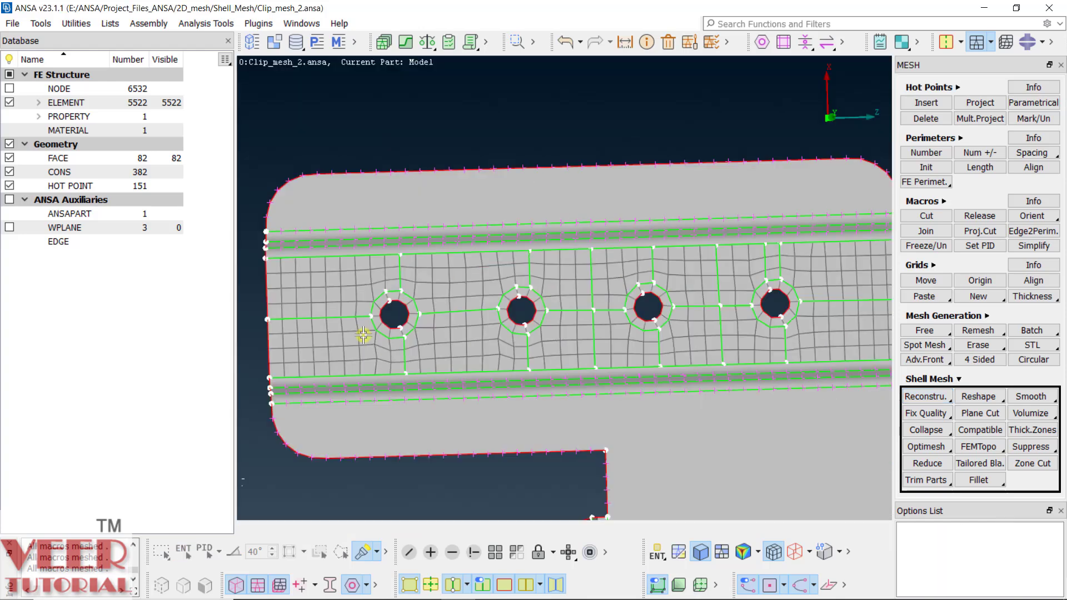
{"action": "scroll", "coordinate": [575, 305], "scroll_direction": "down", "scroll_amount": 5}
{"action": "scroll", "coordinate": [484, 289], "scroll_direction": "up", "scroll_amount": 5}
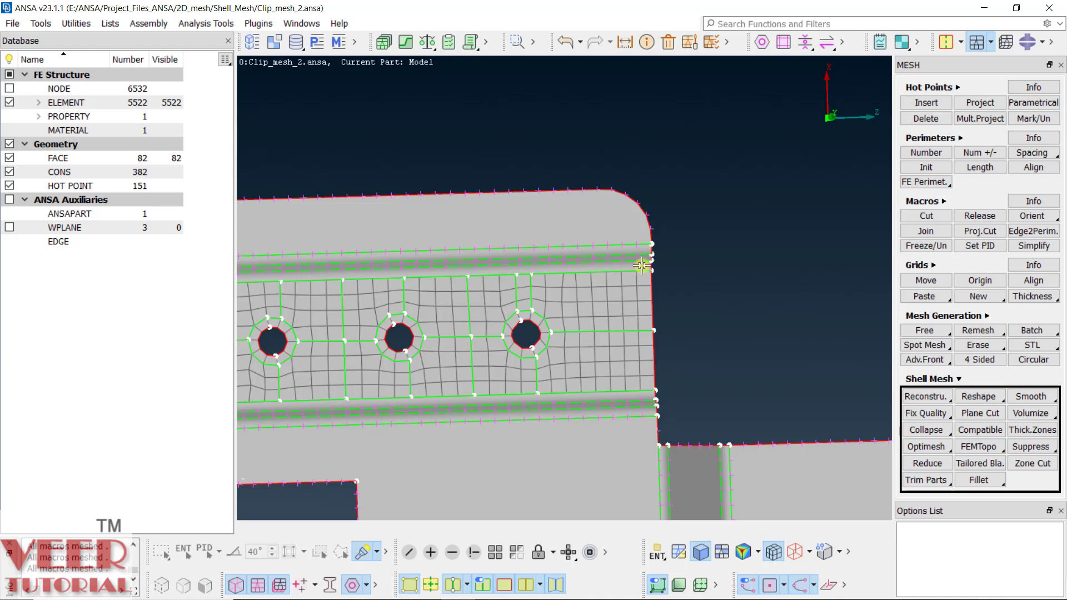
{"action": "scroll", "coordinate": [582, 396], "scroll_direction": "down", "scroll_amount": 5}
{"action": "scroll", "coordinate": [606, 325], "scroll_direction": "up", "scroll_amount": 5}
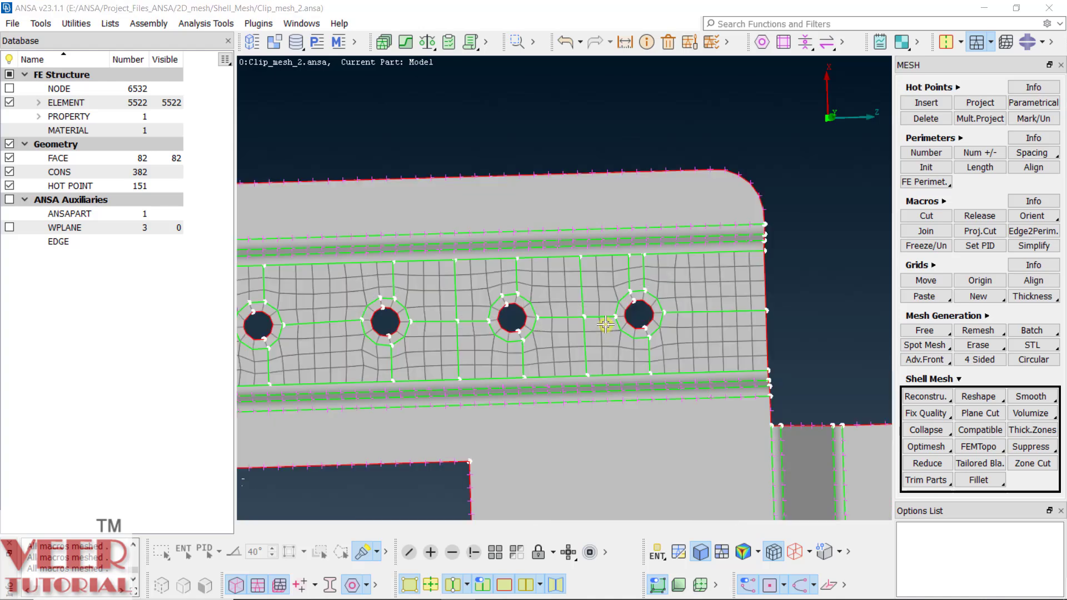
{"action": "scroll", "coordinate": [743, 269], "scroll_direction": "up", "scroll_amount": 3}
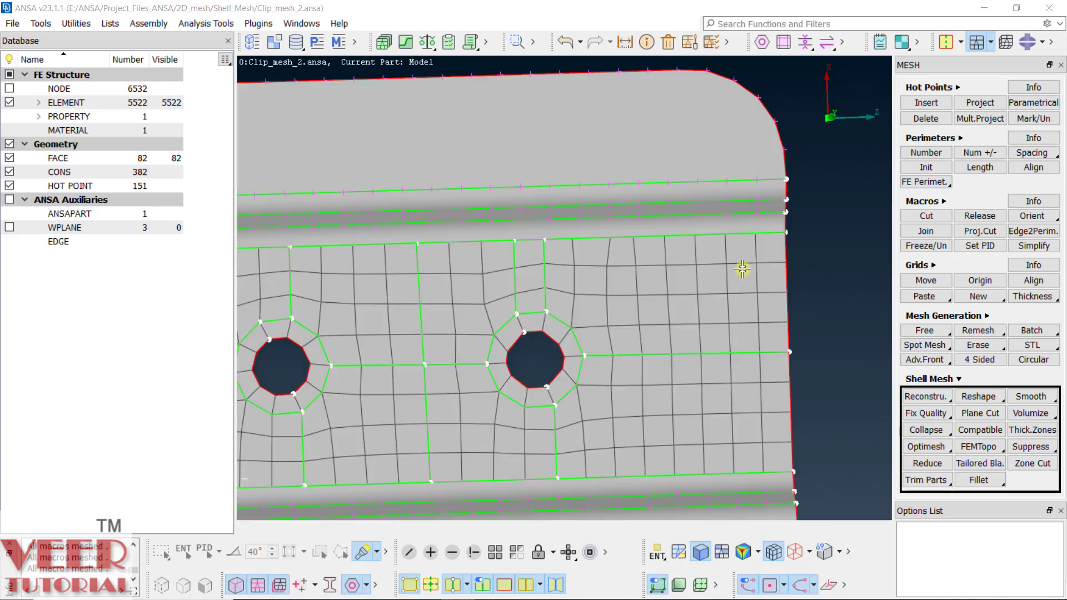
{"action": "scroll", "coordinate": [785, 255], "scroll_direction": "down", "scroll_amount": 3}
{"action": "scroll", "coordinate": [371, 303], "scroll_direction": "up", "scroll_amount": 3}
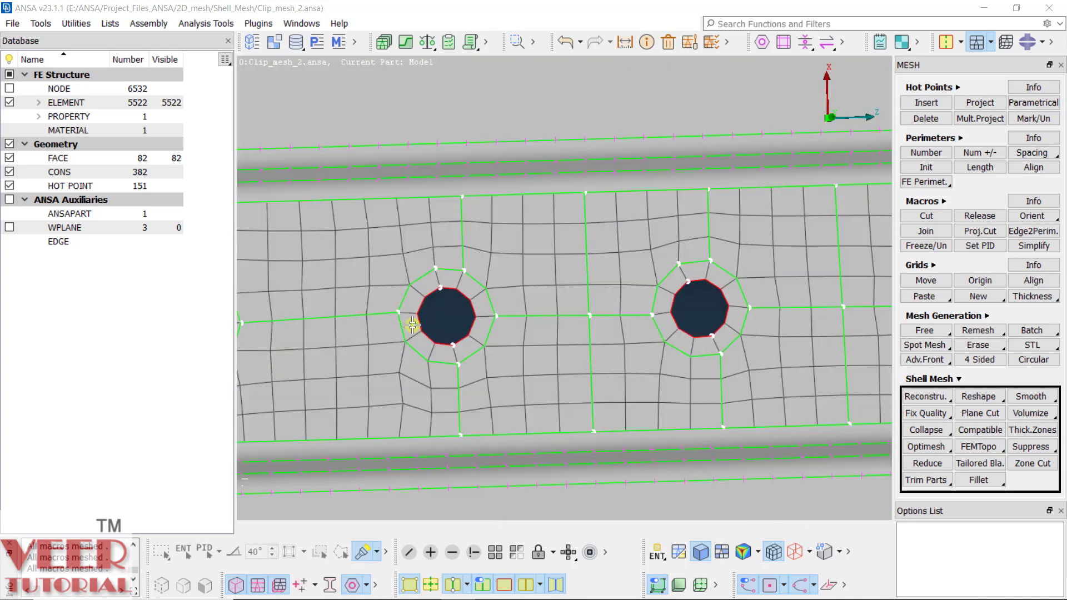
{"action": "scroll", "coordinate": [598, 291], "scroll_direction": "down", "scroll_amount": 3}
{"action": "scroll", "coordinate": [377, 337], "scroll_direction": "up", "scroll_amount": 3}
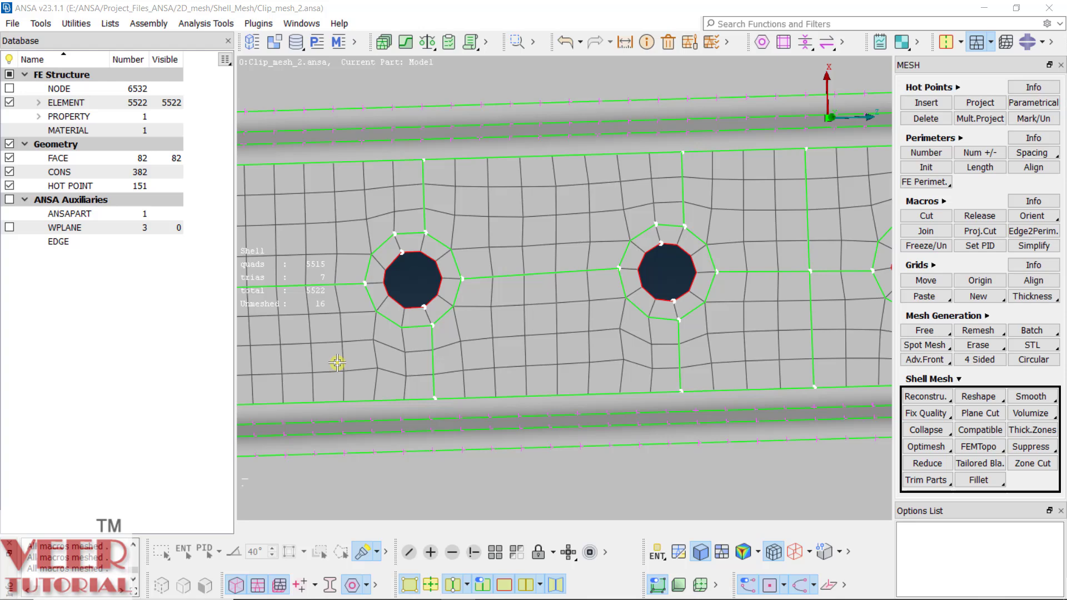
{"action": "left_click", "coordinate": [960, 380]}
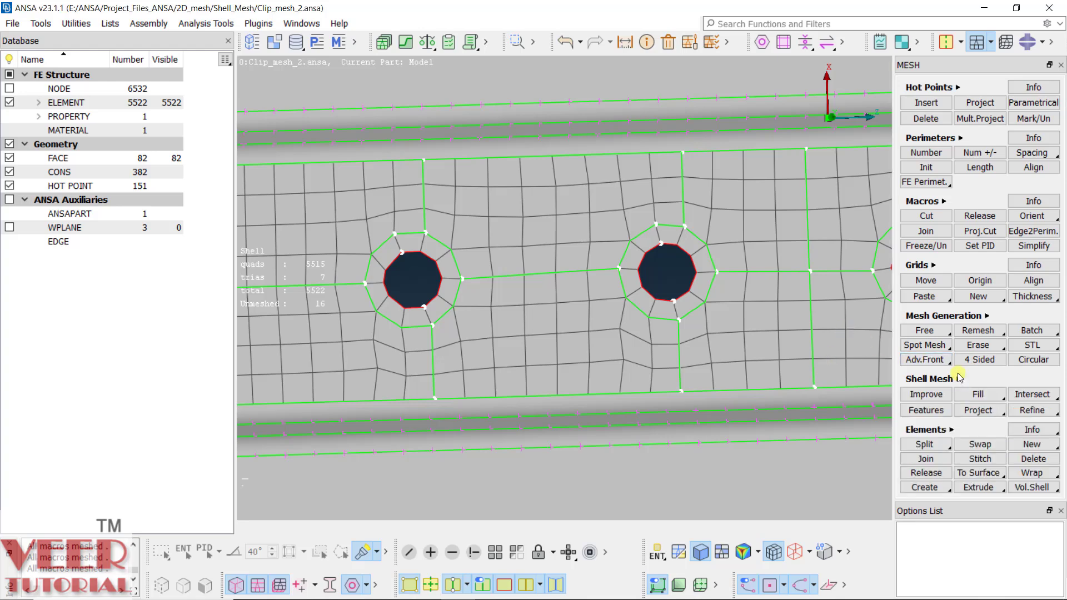
{"action": "left_click", "coordinate": [959, 393]}
{"action": "left_click", "coordinate": [959, 380]}
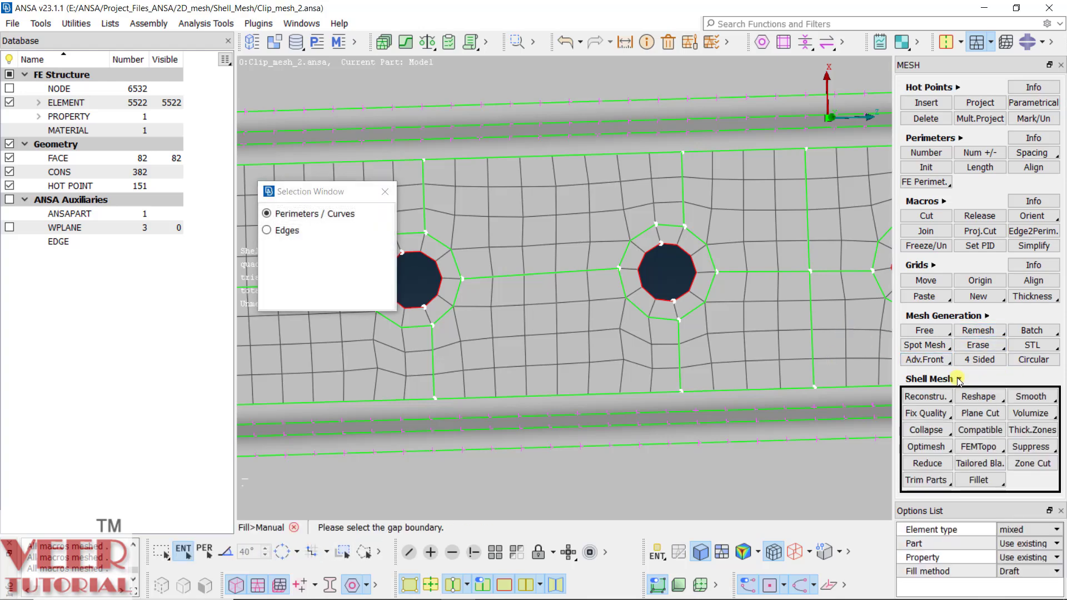
{"action": "left_click", "coordinate": [382, 196]}
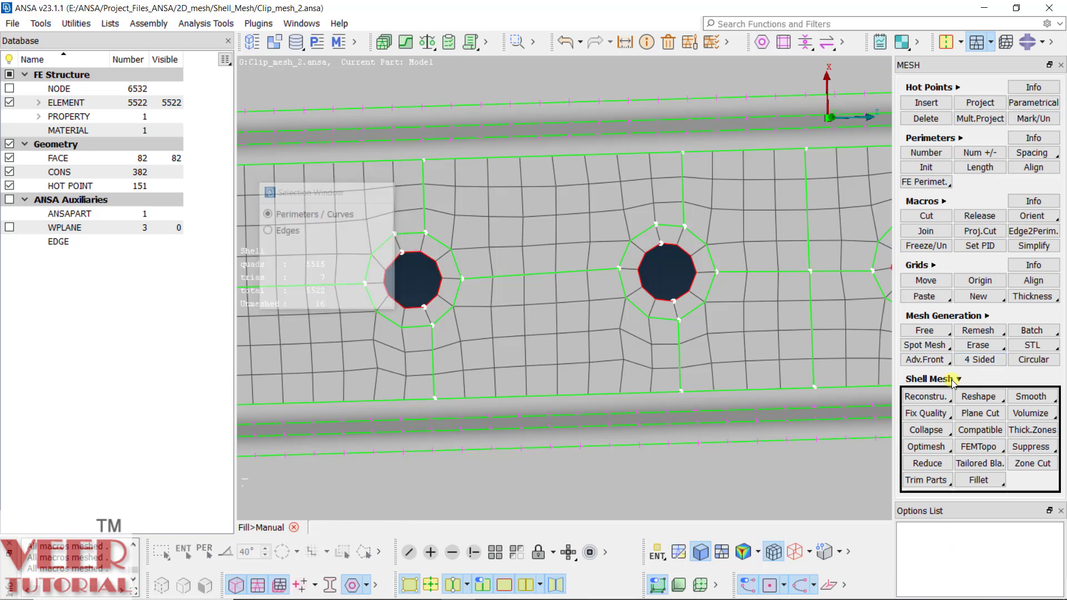
- Smooth the shells between the first hole's washer and the lower bend edge, left of its lower cut, excluding the washer elements
{"action": "left_click", "coordinate": [1031, 397]}
{"action": "left_click", "coordinate": [1026, 415]}
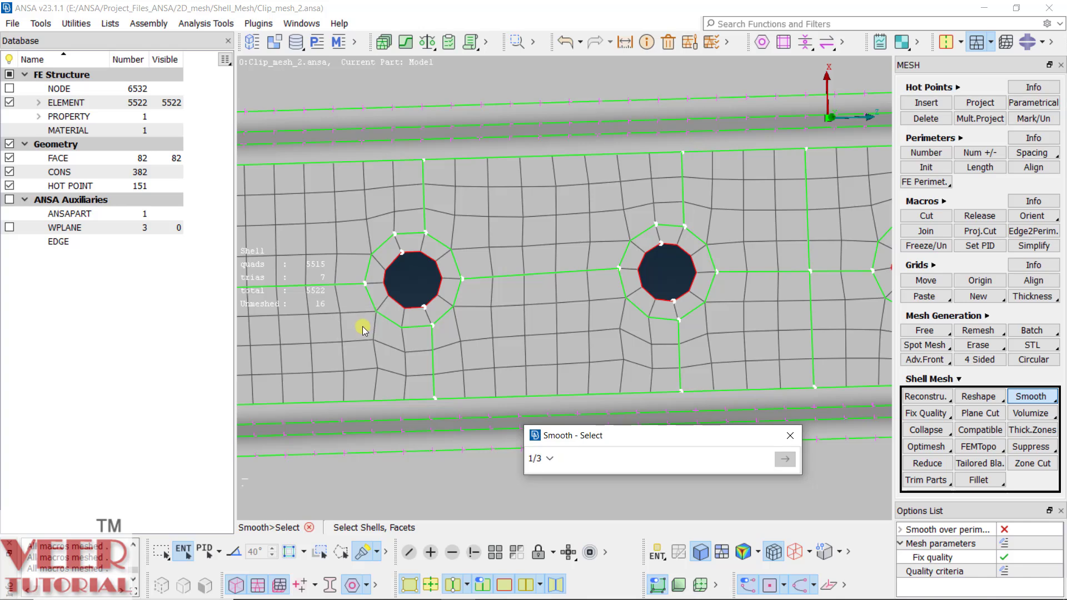
{"action": "scroll", "coordinate": [362, 326], "scroll_direction": "up", "scroll_amount": 3}
{"action": "left_click_drag", "start_coordinate": [479, 312], "coordinate": [262, 492]}
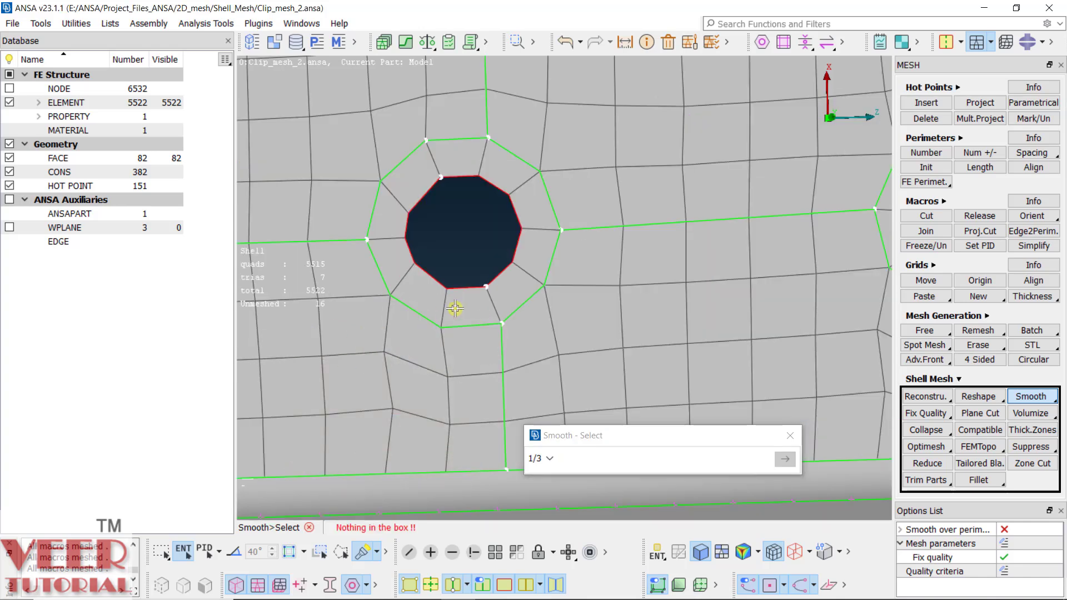
{"action": "right_click", "coordinate": [479, 315]}
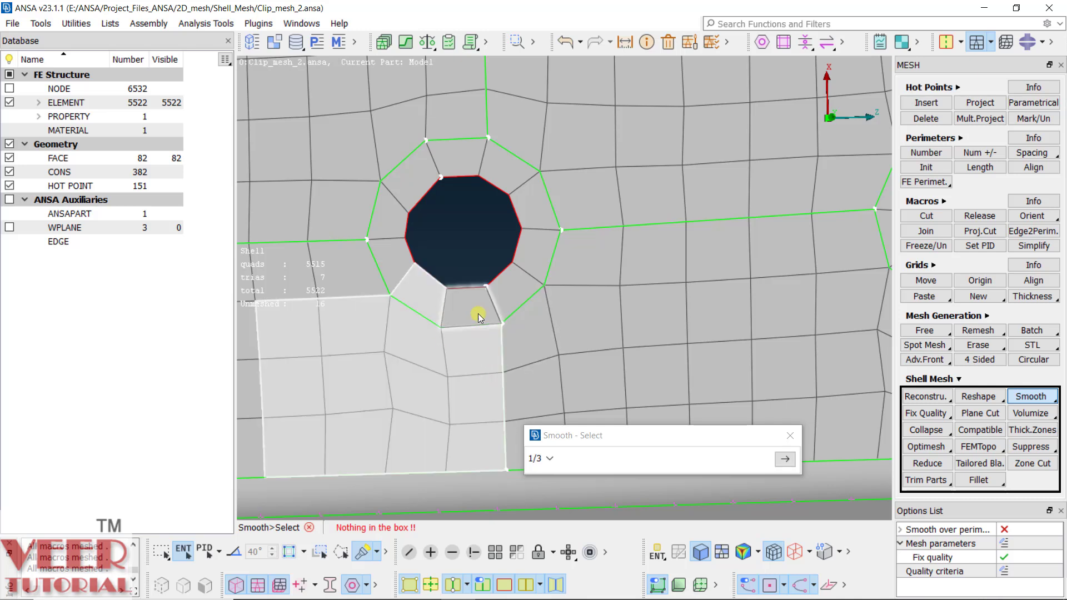
{"action": "right_click", "coordinate": [421, 304]}
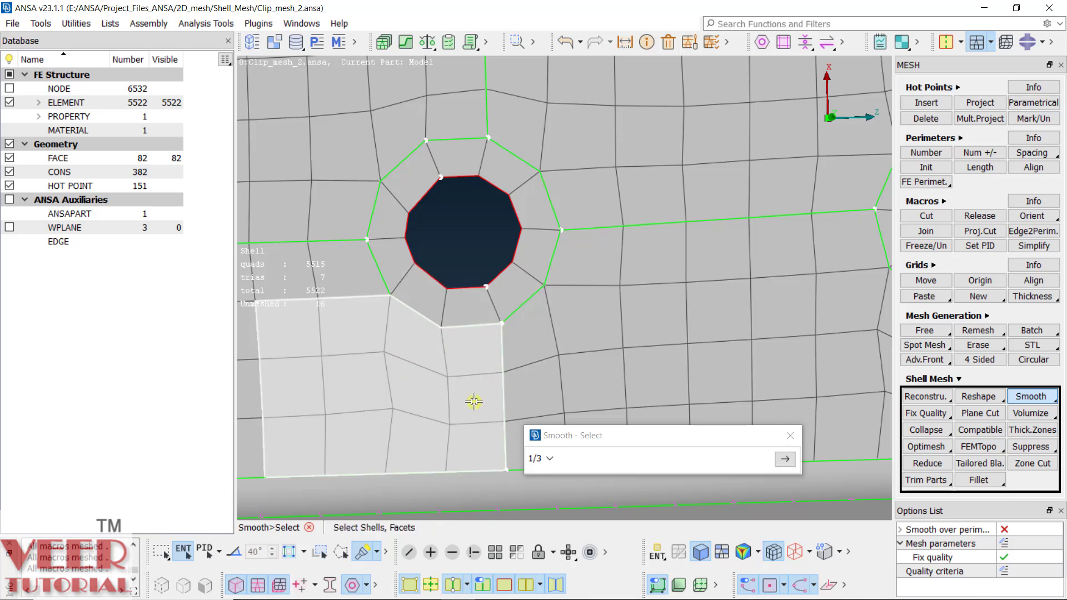
{"action": "left_click", "coordinate": [785, 459]}
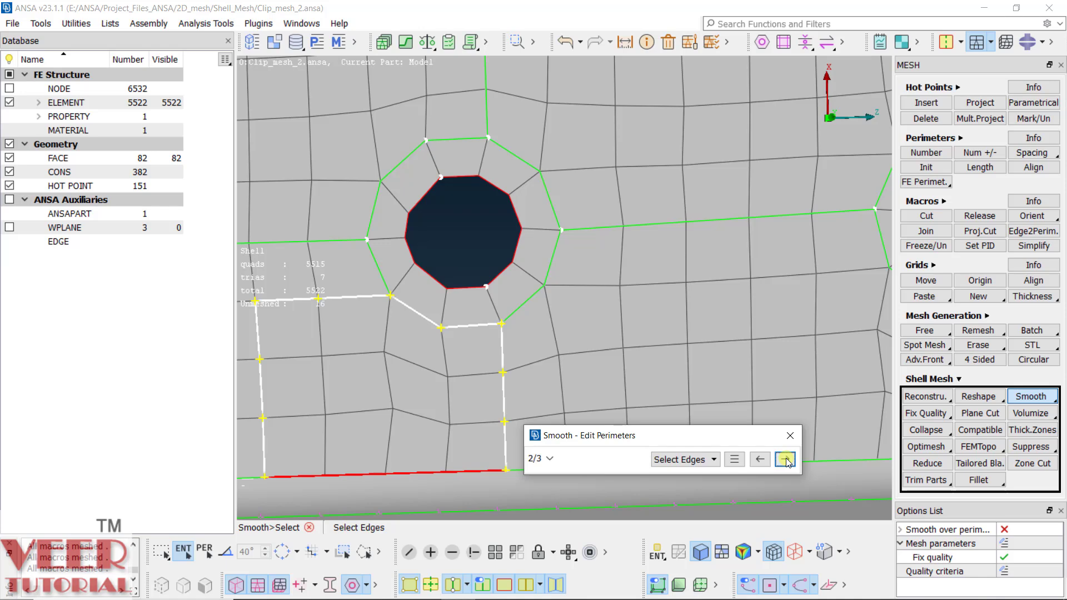
{"action": "left_click", "coordinate": [785, 460]}
{"action": "left_click", "coordinate": [785, 459]}
{"action": "scroll", "coordinate": [465, 313], "scroll_direction": "down", "scroll_amount": 3}
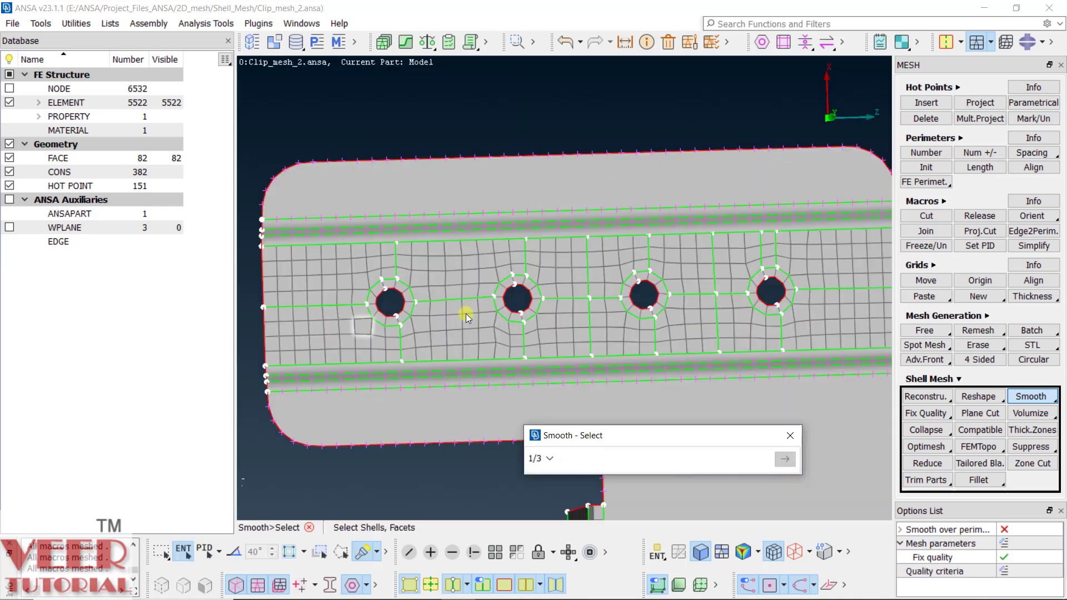
- Smooth the shells between the second hole's washer and the lower bend edge, on the first hole's side of its lower cut
{"action": "scroll", "coordinate": [482, 322], "scroll_direction": "up", "scroll_amount": 3}
{"action": "left_click_drag", "start_coordinate": [502, 255], "coordinate": [342, 383]}
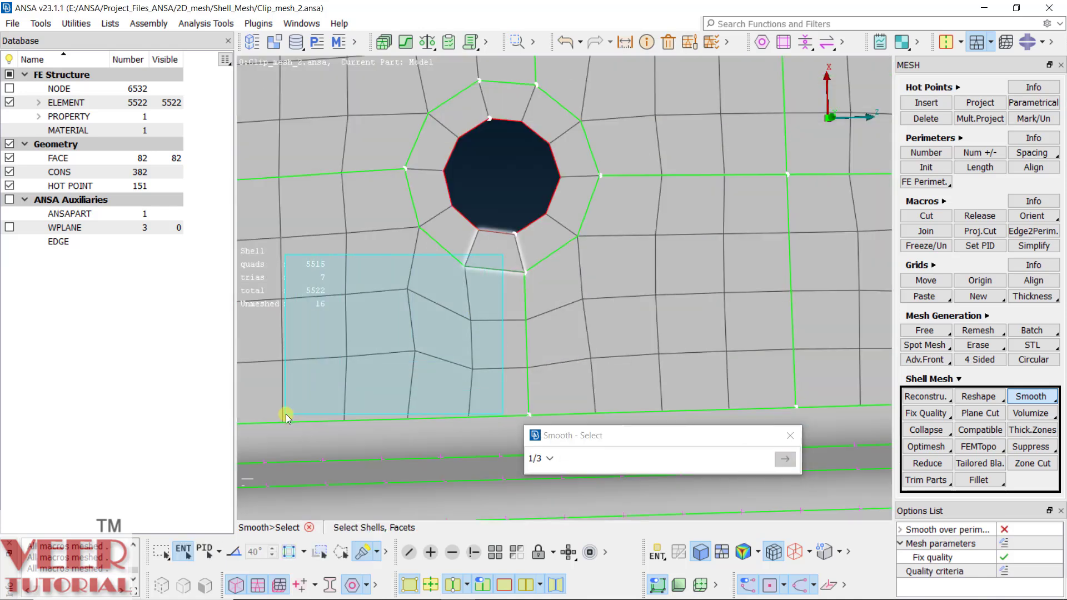
{"action": "left_click_drag", "start_coordinate": [285, 415], "coordinate": [284, 417]}
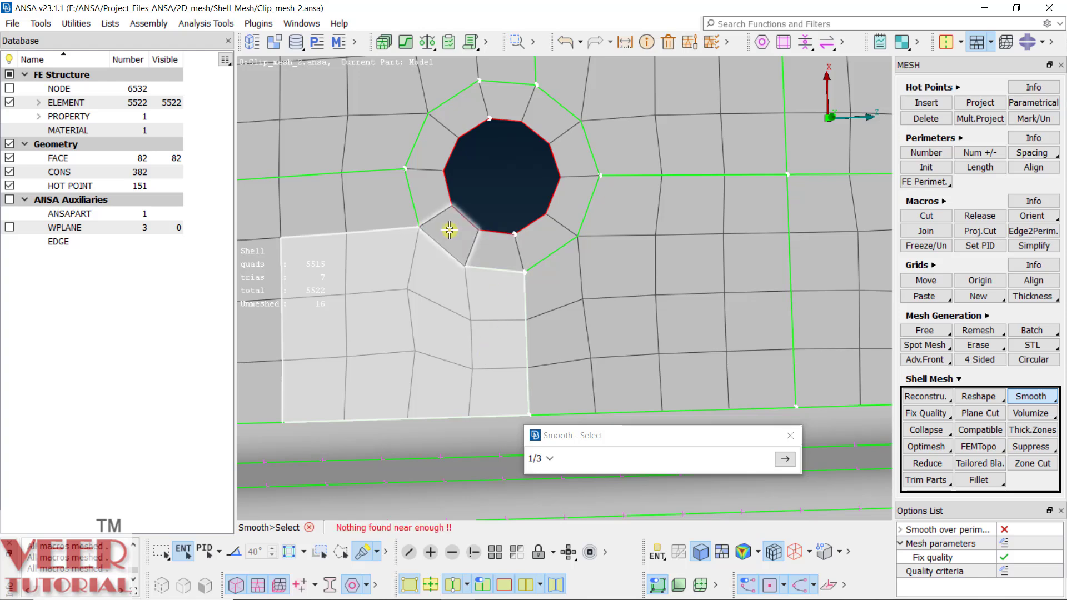
{"action": "left_click", "coordinate": [785, 459]}
{"action": "left_click", "coordinate": [785, 459]}
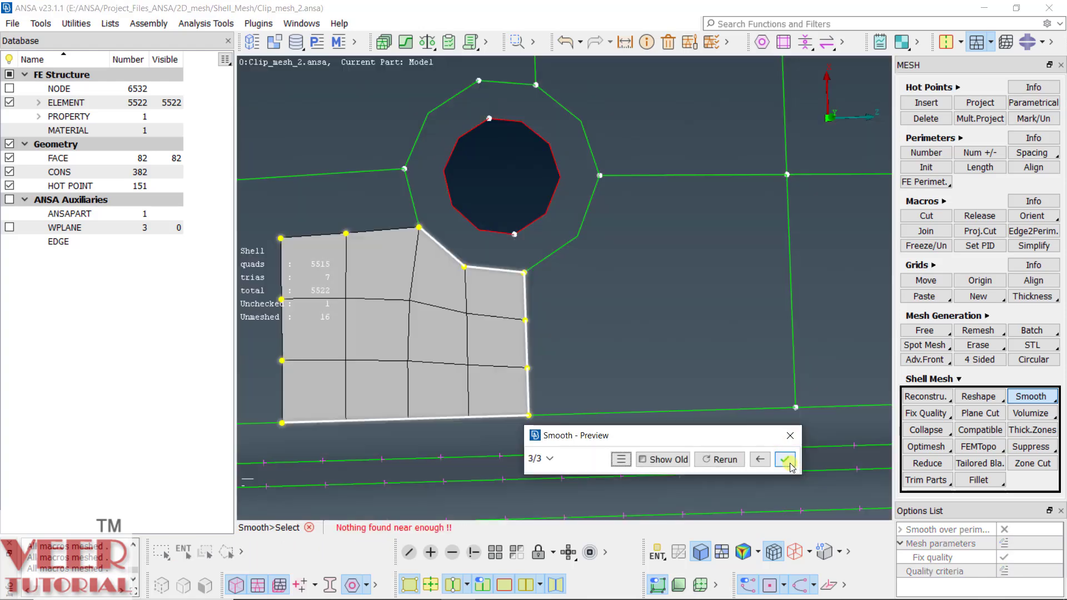
{"action": "left_click", "coordinate": [785, 460]}
{"action": "left_click", "coordinate": [790, 435]}
- Examine the whole flange mesh and the unmeshed faces and stepped bend below it from several angles
{"action": "scroll", "coordinate": [488, 307], "scroll_direction": "down", "scroll_amount": 5}
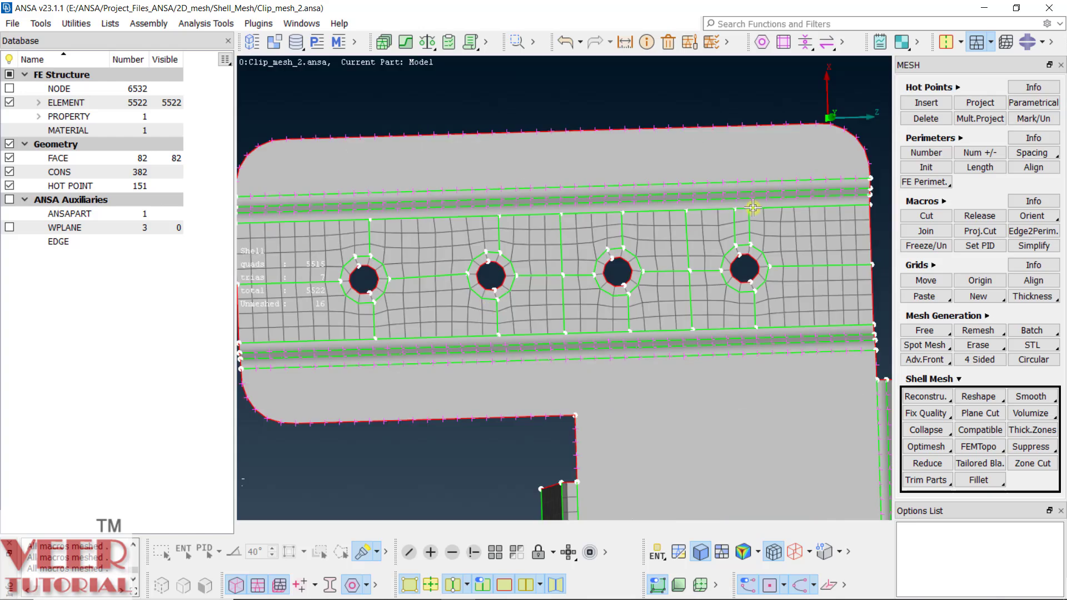
{"action": "scroll", "coordinate": [500, 295], "scroll_direction": "down", "scroll_amount": 8}
{"action": "scroll", "coordinate": [516, 369], "scroll_direction": "up", "scroll_amount": 6}
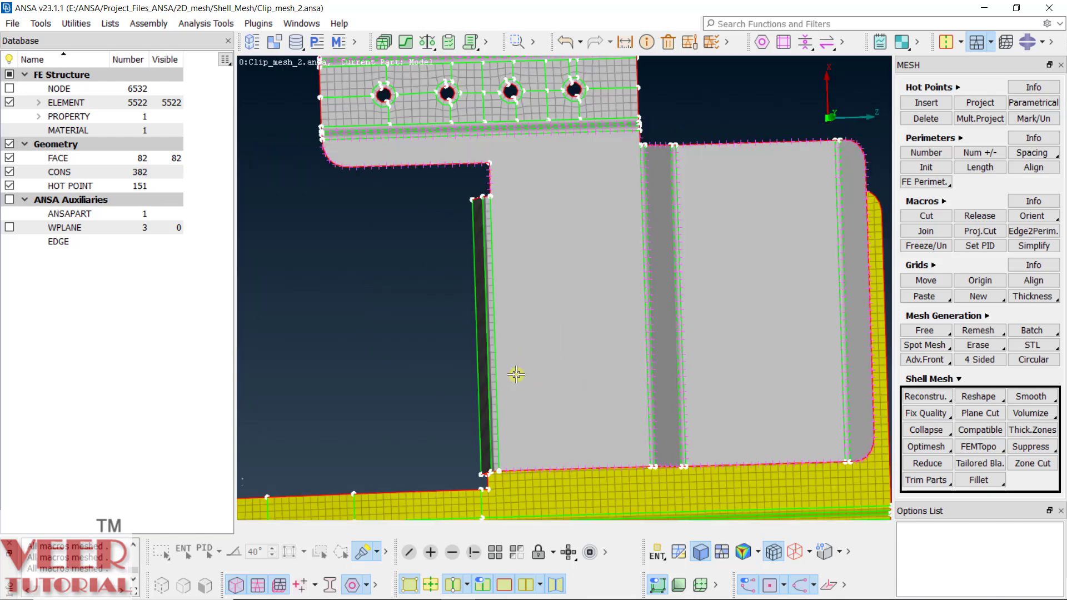
{"action": "left_click_drag", "start_coordinate": [496, 403], "coordinate": [440, 315], "text": "ctrl"}
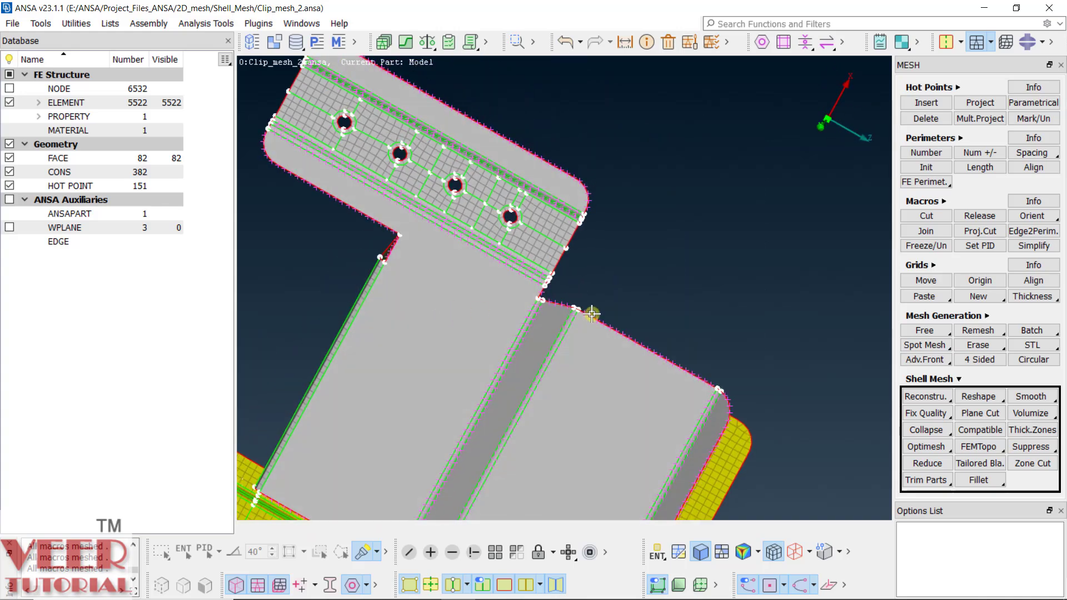
{"action": "left_click_drag", "start_coordinate": [593, 313], "coordinate": [483, 178], "text": "ctrl"}
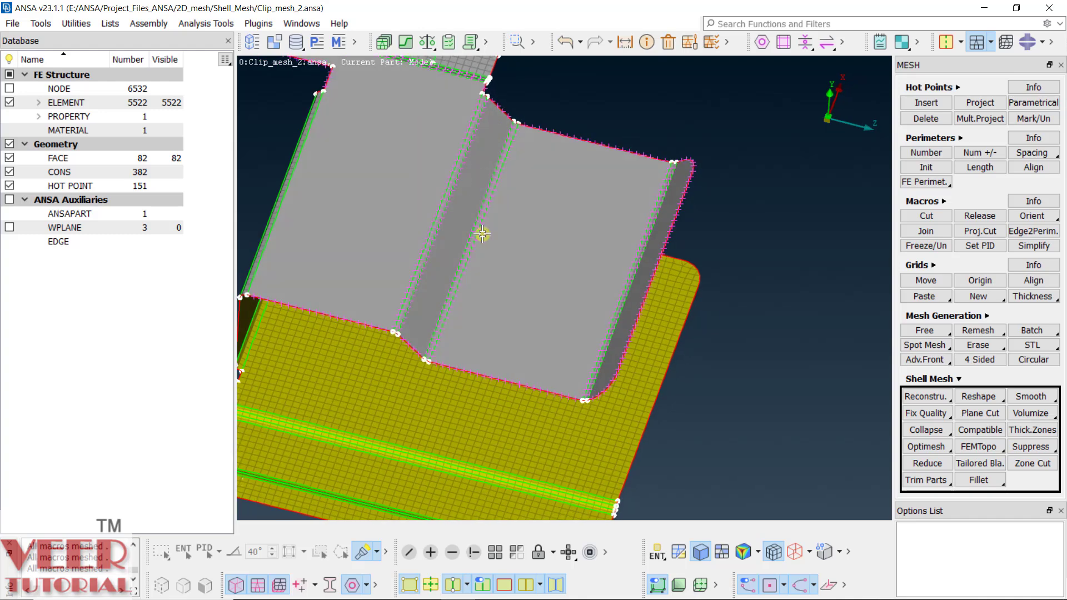
{"action": "scroll", "coordinate": [482, 234], "scroll_direction": "down", "scroll_amount": 4}
{"action": "scroll", "coordinate": [468, 157], "scroll_direction": "up", "scroll_amount": 9}
{"action": "scroll", "coordinate": [610, 259], "scroll_direction": "down", "scroll_amount": 8}
{"action": "scroll", "coordinate": [646, 310], "scroll_direction": "up", "scroll_amount": 6}
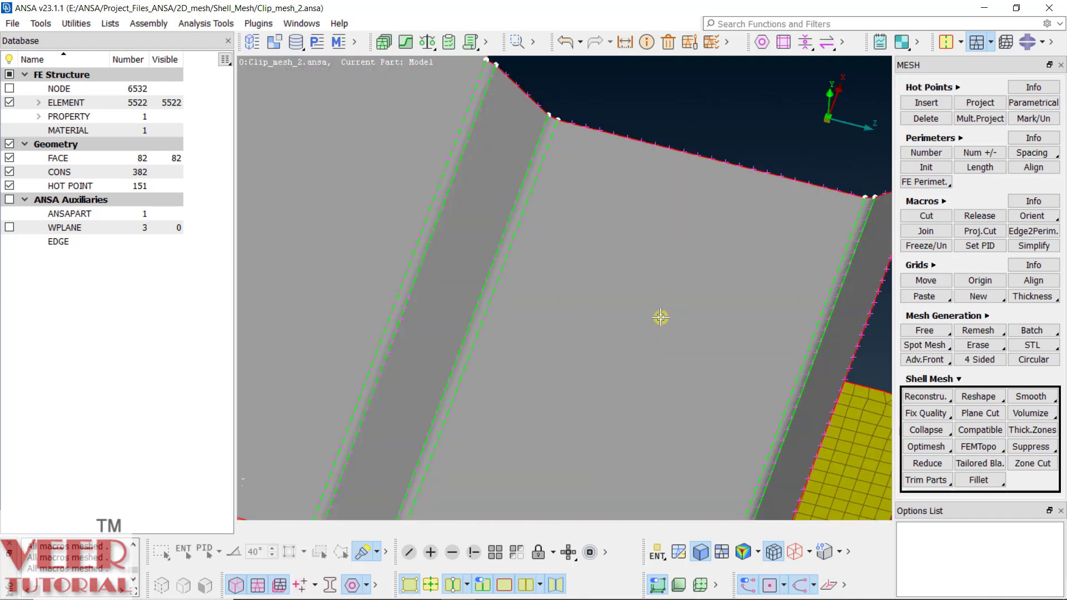
{"action": "scroll", "coordinate": [645, 385], "scroll_direction": "down", "scroll_amount": 1}
{"action": "left_click_drag", "start_coordinate": [655, 379], "coordinate": [608, 360], "text": "ctrl"}
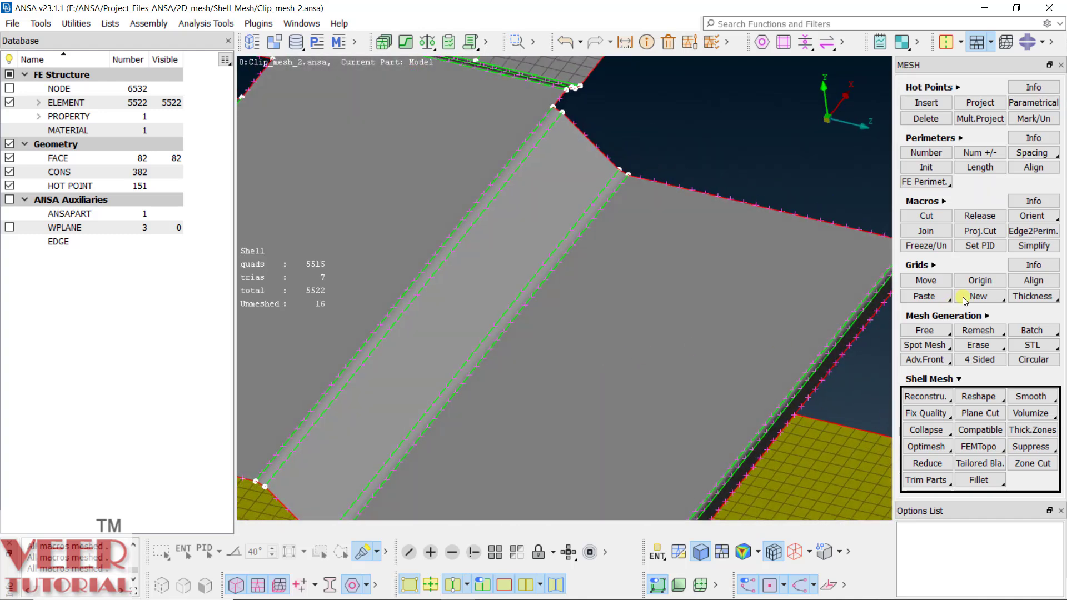
- Try Best meshing on the flat faces, stepped bend and outer edge flange below the hole flange, leaving out its lower bend faces
{"action": "left_click", "coordinate": [979, 315]}
{"action": "right_click", "coordinate": [979, 351]}
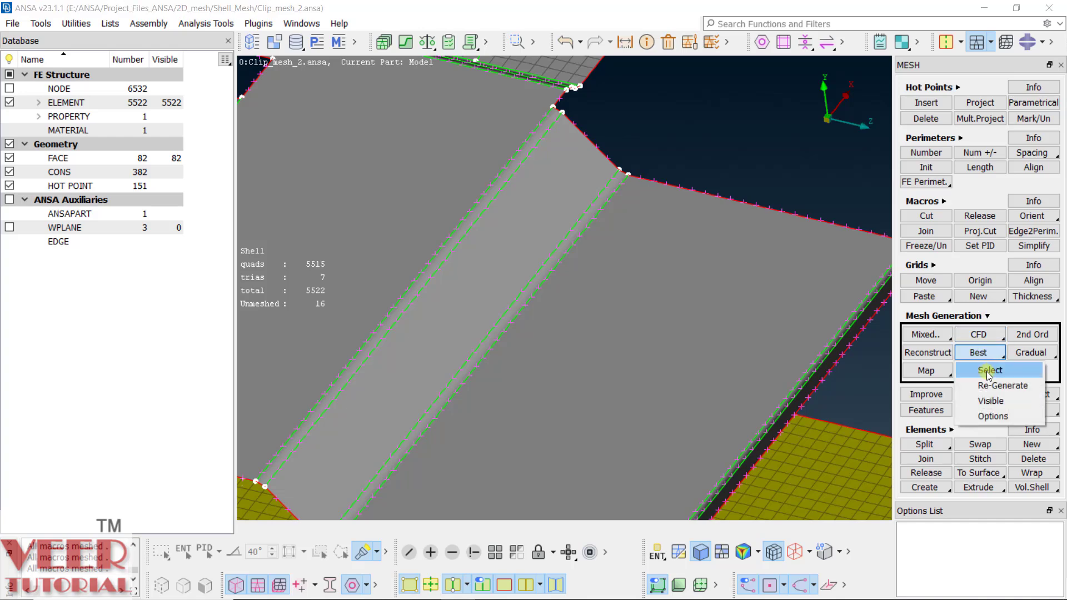
{"action": "left_click", "coordinate": [983, 369]}
{"action": "scroll", "coordinate": [666, 290], "scroll_direction": "down", "scroll_amount": 5}
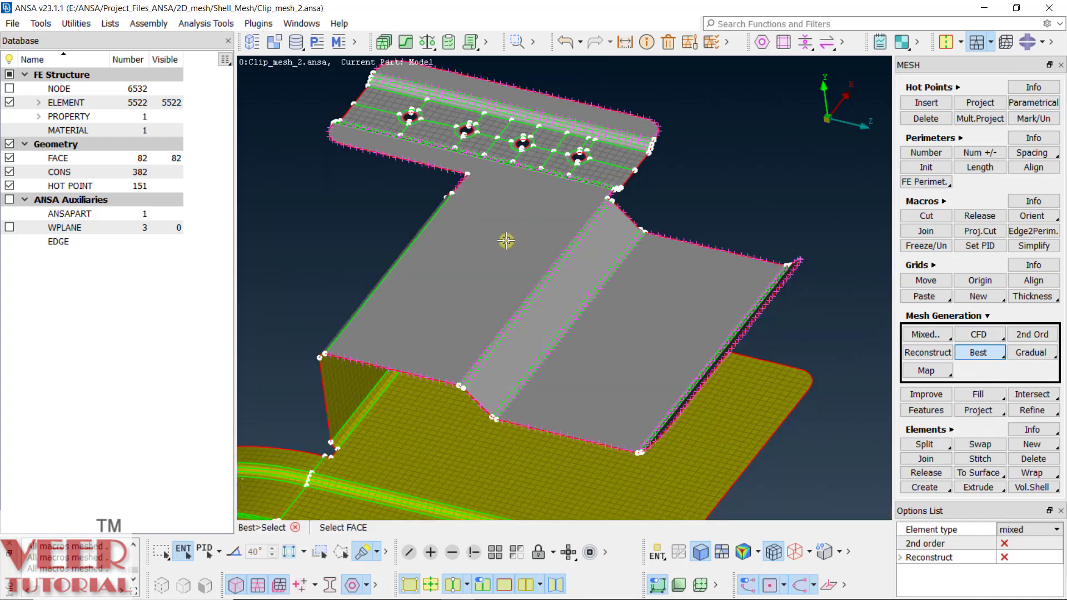
{"action": "left_click_drag", "start_coordinate": [505, 240], "coordinate": [286, 225], "text": "ctrl"}
{"action": "scroll", "coordinate": [381, 144], "scroll_direction": "up", "scroll_amount": 5}
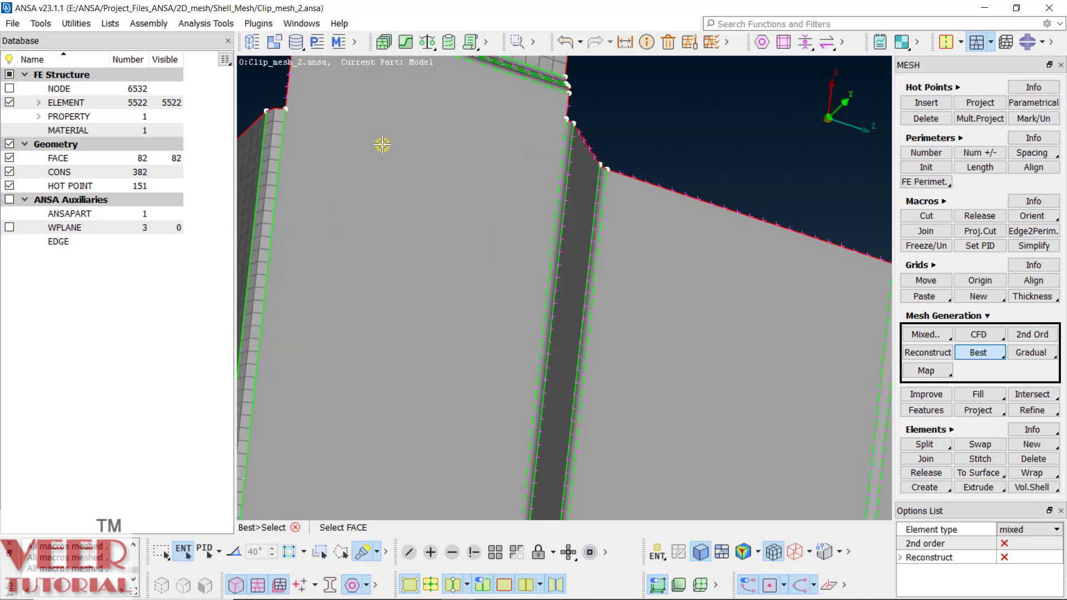
{"action": "left_click", "coordinate": [386, 146]}
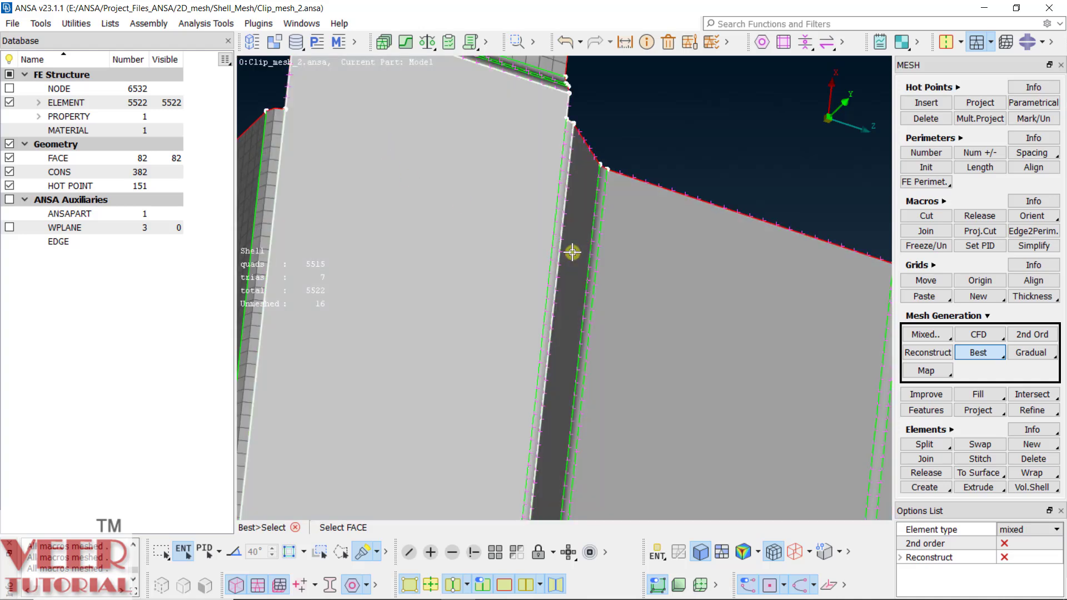
{"action": "scroll", "coordinate": [662, 298], "scroll_direction": "down", "scroll_amount": 5}
{"action": "scroll", "coordinate": [565, 261], "scroll_direction": "up", "scroll_amount": 5}
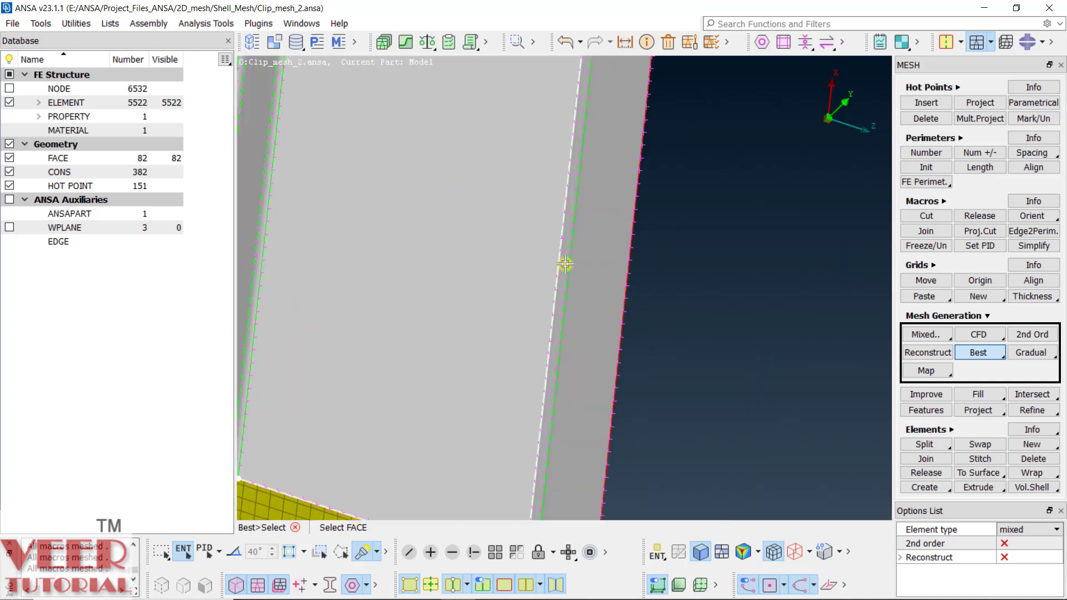
{"action": "scroll", "coordinate": [676, 312], "scroll_direction": "down", "scroll_amount": 5}
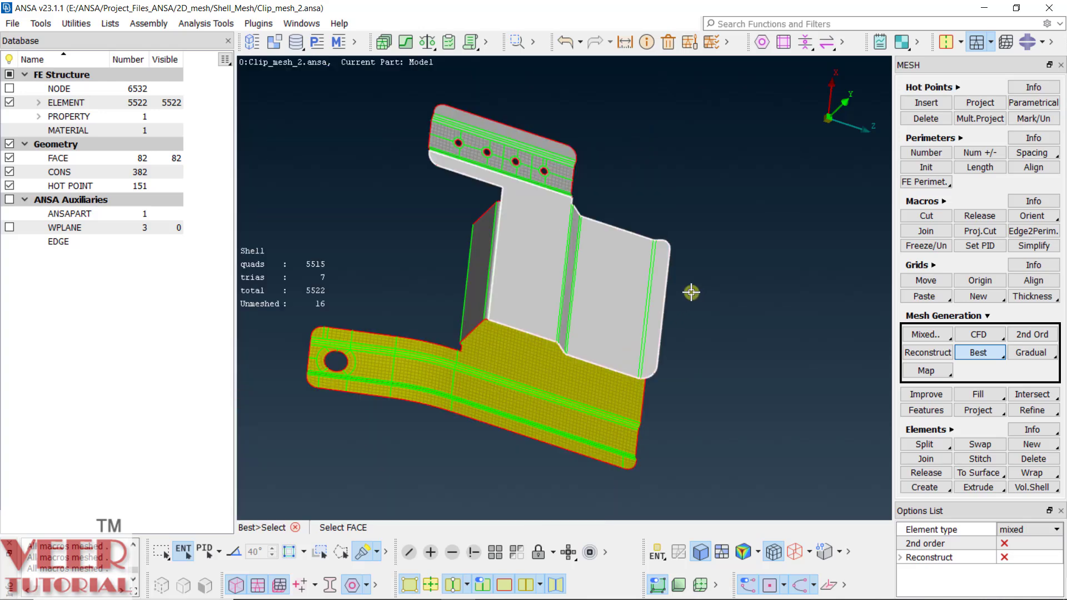
{"action": "middle_click", "coordinate": [685, 264]}
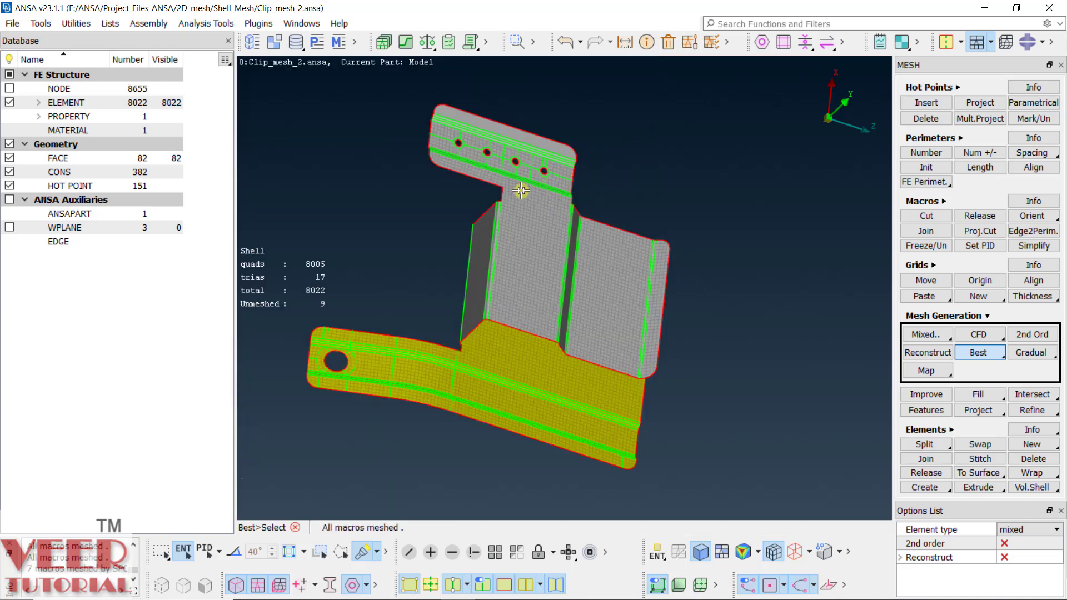
- Examine the mesh beside the lower bend of the hole flange and undo the Best meshing
{"action": "scroll", "coordinate": [532, 228], "scroll_direction": "up", "scroll_amount": 5}
{"action": "left_click_drag", "start_coordinate": [533, 228], "coordinate": [494, 364], "text": "ctrl"}
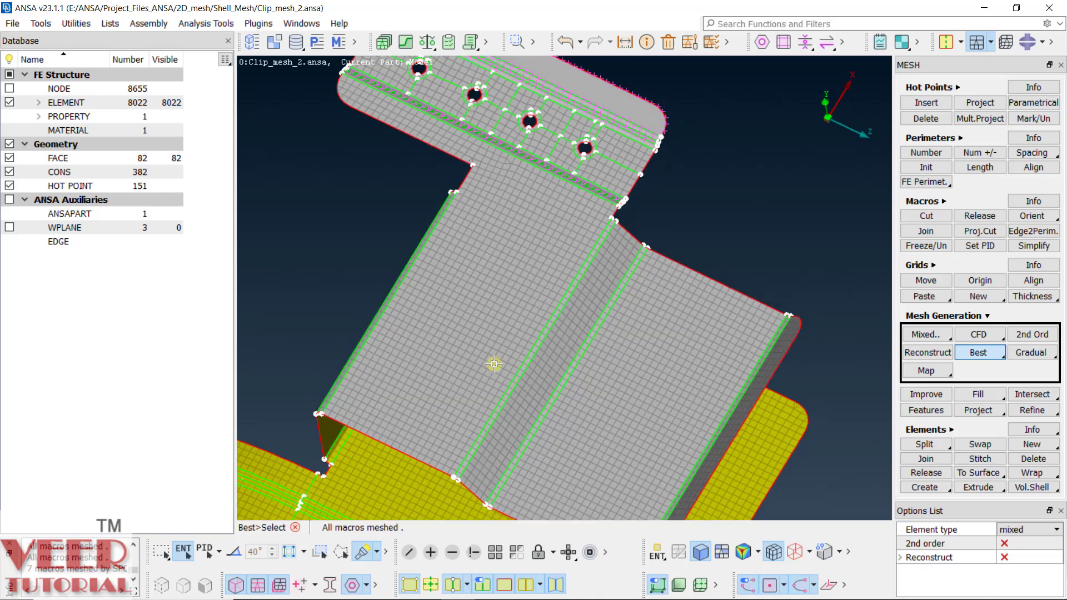
{"action": "scroll", "coordinate": [511, 141], "scroll_direction": "up", "scroll_amount": 5}
{"action": "left_click_drag", "start_coordinate": [508, 183], "coordinate": [409, 250], "text": "ctrl"}
{"action": "left_click_drag", "start_coordinate": [817, 156], "coordinate": [750, 126], "text": "ctrl"}
{"action": "scroll", "coordinate": [676, 237], "scroll_direction": "down", "scroll_amount": 5}
{"action": "scroll", "coordinate": [676, 237], "scroll_direction": "up", "scroll_amount": 5}
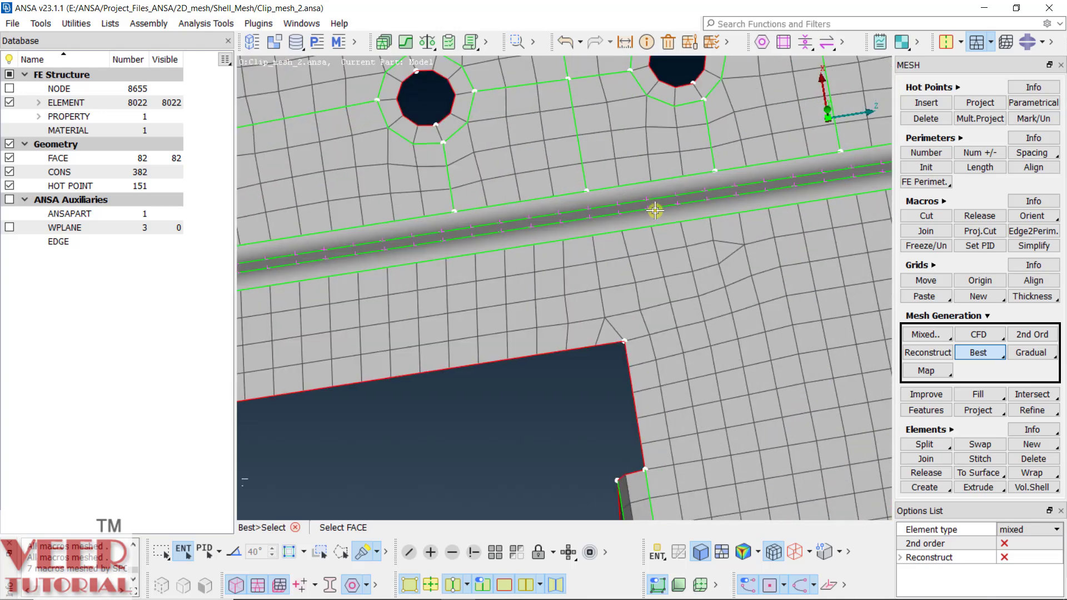
{"action": "left_click_drag", "start_coordinate": [691, 207], "coordinate": [736, 201], "text": "ctrl"}
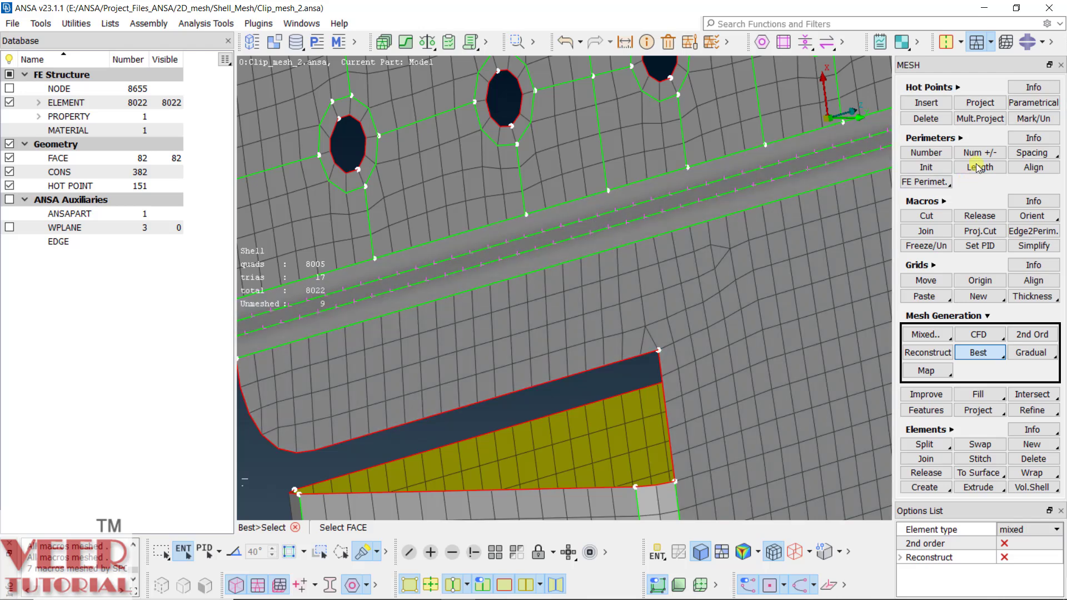
{"action": "left_click", "coordinate": [567, 41]}
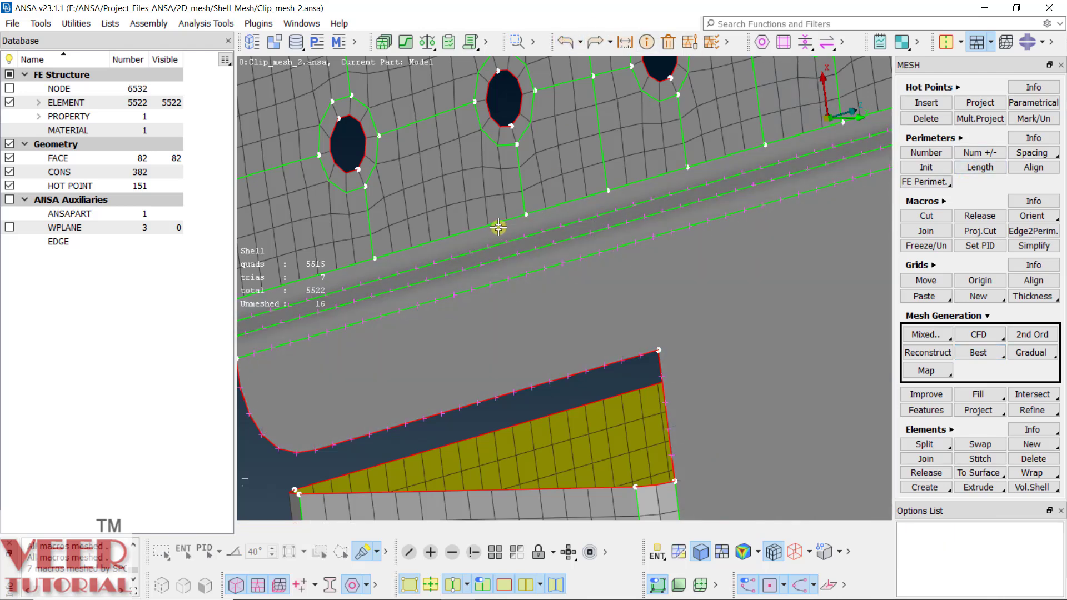
- Select the three narrow faces of the hole flange's lower bend and the adjoining large flat face for Best meshing
{"action": "scroll", "coordinate": [401, 300], "scroll_direction": "up", "scroll_amount": 4}
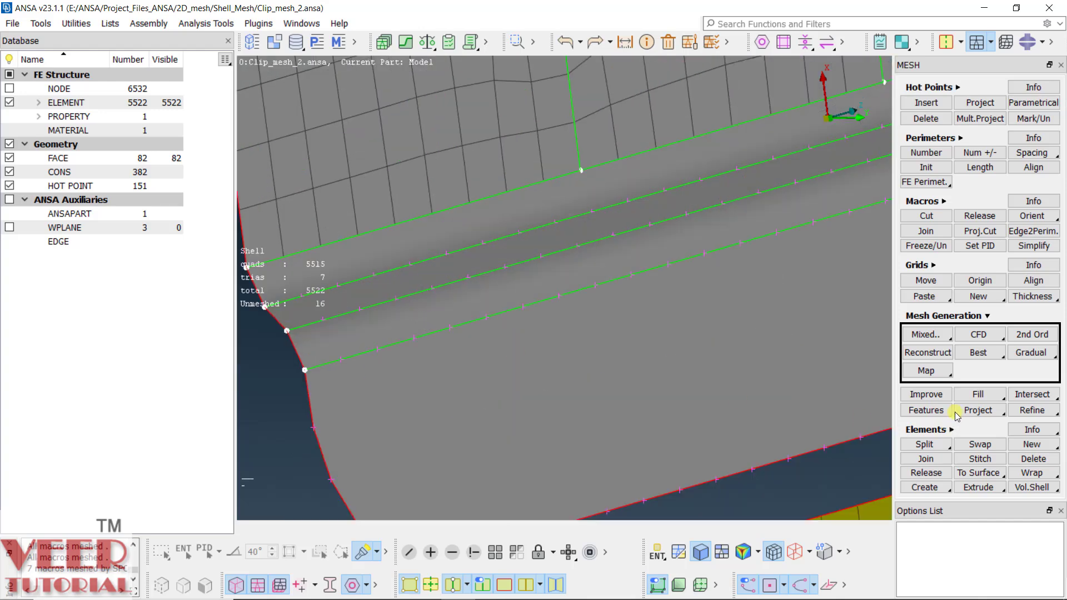
{"action": "left_click", "coordinate": [979, 317]}
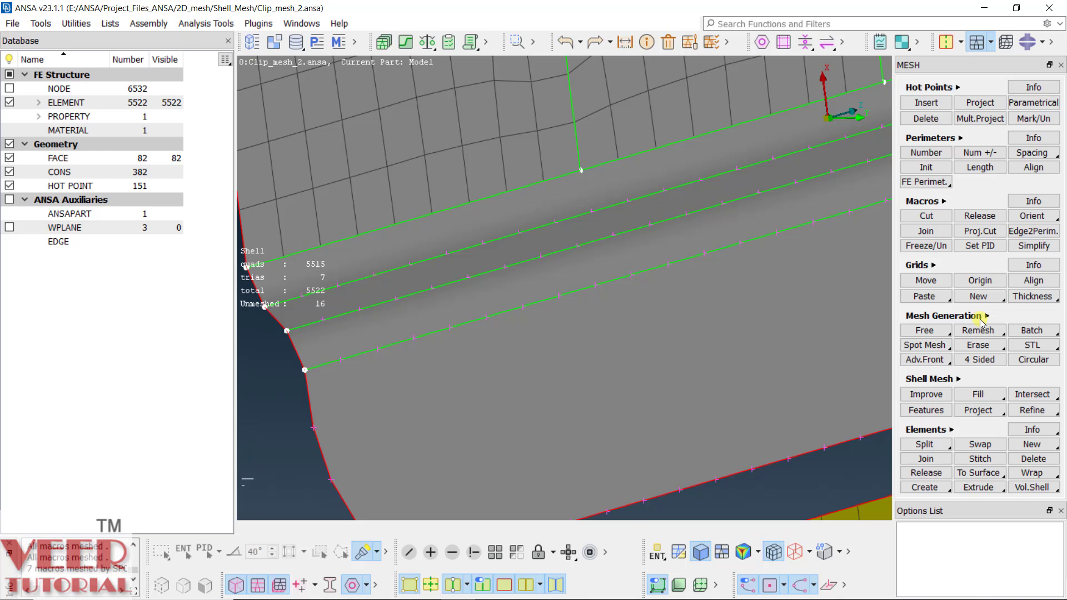
{"action": "left_click", "coordinate": [982, 350]}
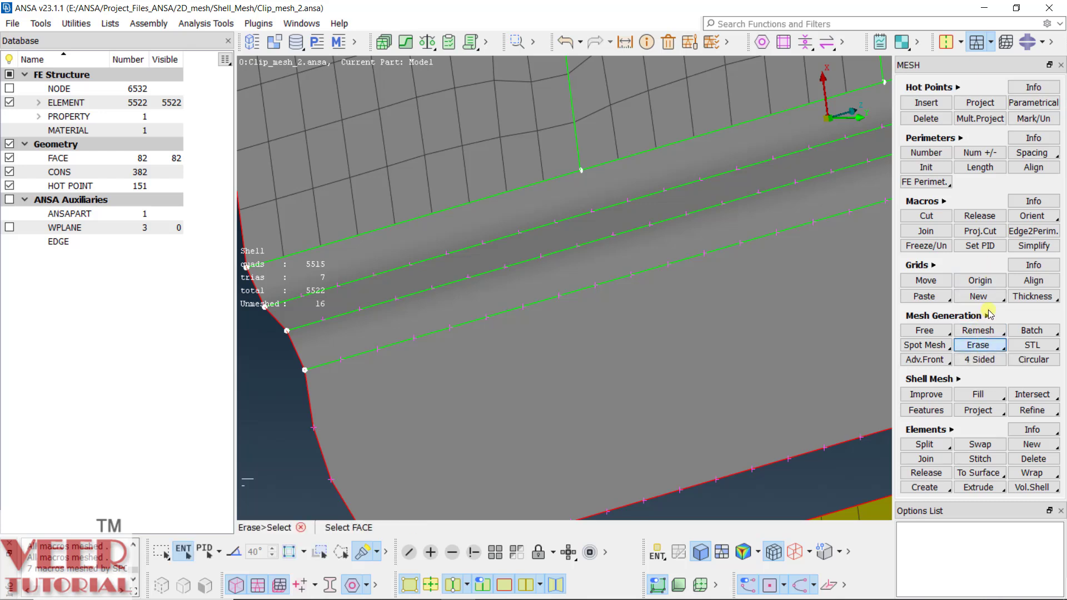
{"action": "left_click", "coordinate": [985, 315]}
{"action": "left_click", "coordinate": [988, 363]}
{"action": "left_click", "coordinate": [989, 370]}
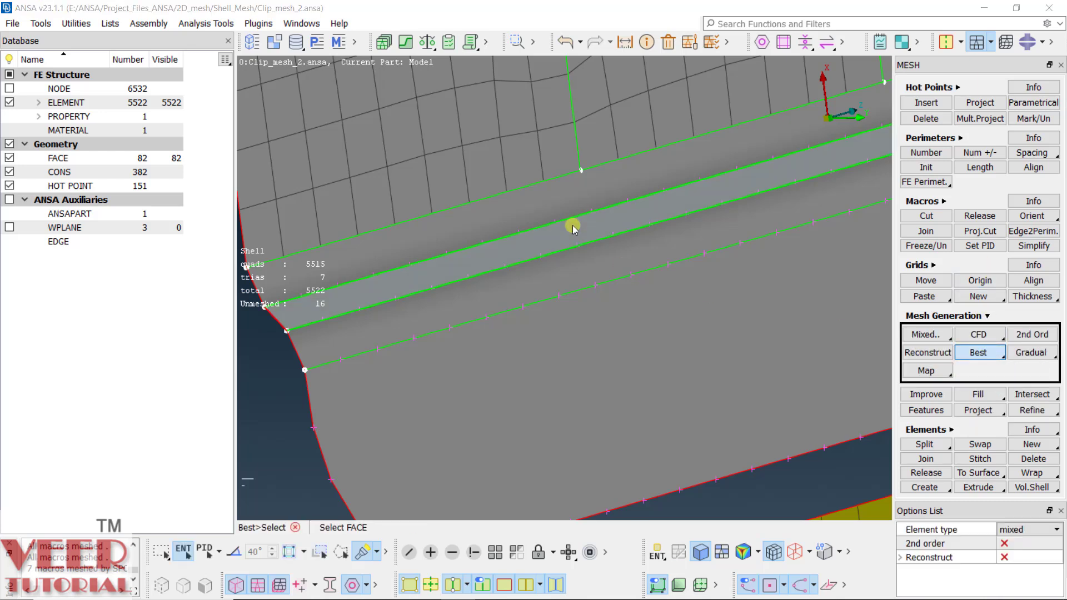
{"action": "left_click", "coordinate": [562, 209]}
{"action": "left_click", "coordinate": [573, 236]}
{"action": "left_click", "coordinate": [575, 265]}
{"action": "scroll", "coordinate": [336, 313], "scroll_direction": "down", "scroll_amount": 5}
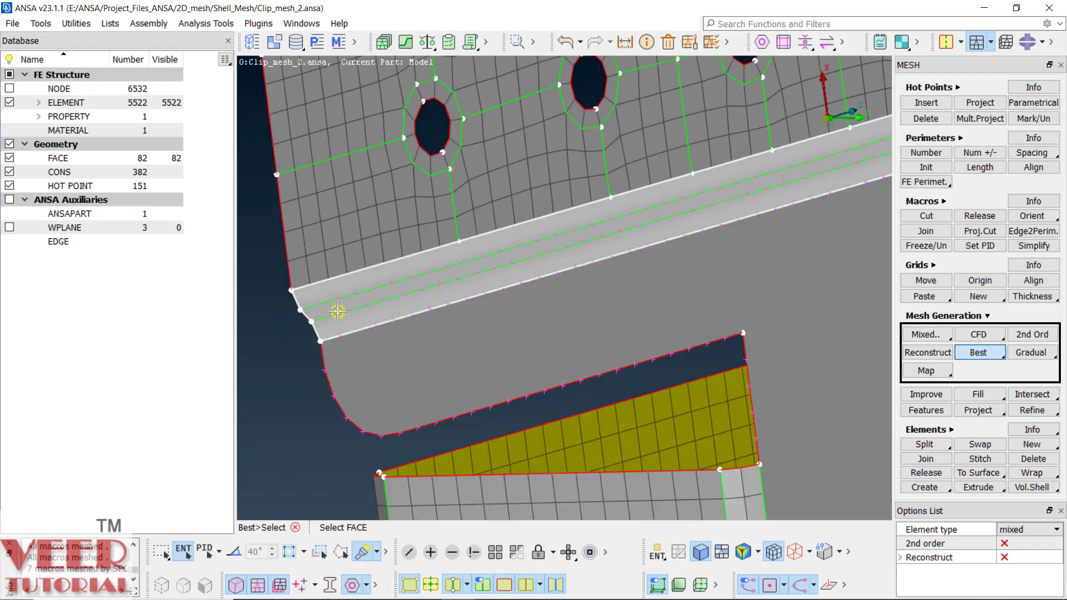
{"action": "left_click", "coordinate": [562, 289]}
- Add the stepped bend faces, the second flat face, and the outer bend and edge flange to the selection and generate the Best mesh
{"action": "left_click_drag", "start_coordinate": [717, 331], "coordinate": [649, 291], "text": "ctrl"}
{"action": "scroll", "coordinate": [645, 289], "scroll_direction": "up", "scroll_amount": 6}
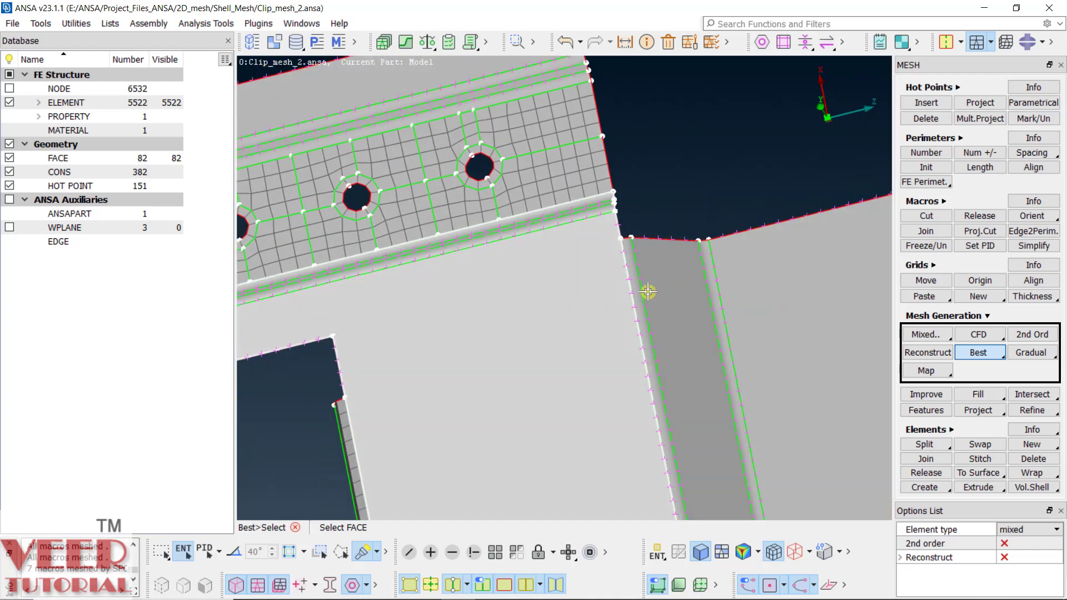
{"action": "left_click", "coordinate": [634, 279]}
{"action": "scroll", "coordinate": [703, 274], "scroll_direction": "down", "scroll_amount": 7}
{"action": "scroll", "coordinate": [490, 283], "scroll_direction": "up", "scroll_amount": 5}
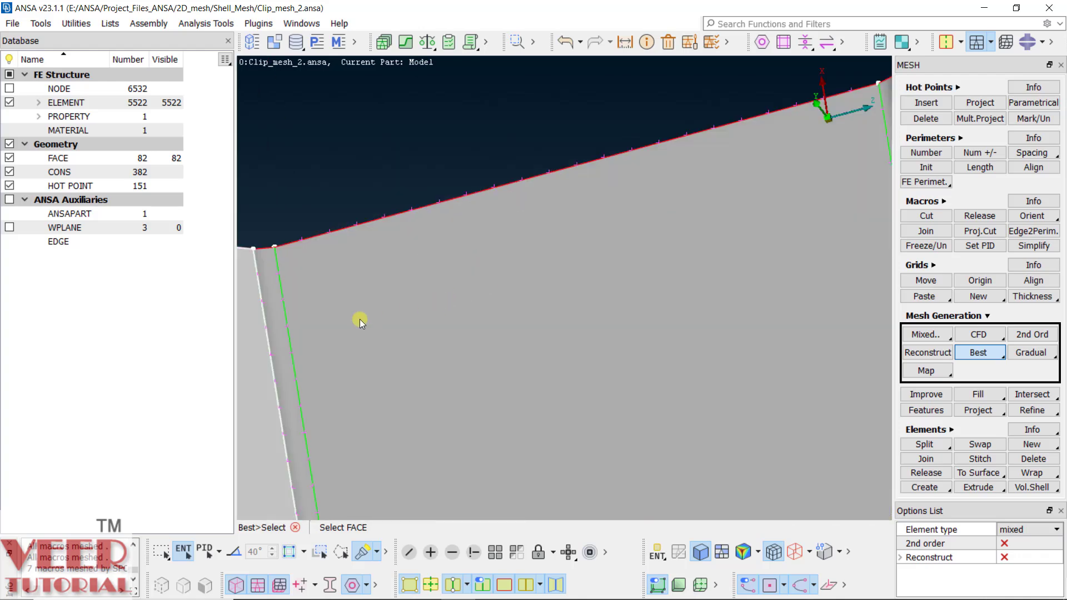
{"action": "left_click", "coordinate": [273, 352]}
{"action": "scroll", "coordinate": [423, 311], "scroll_direction": "down", "scroll_amount": 6}
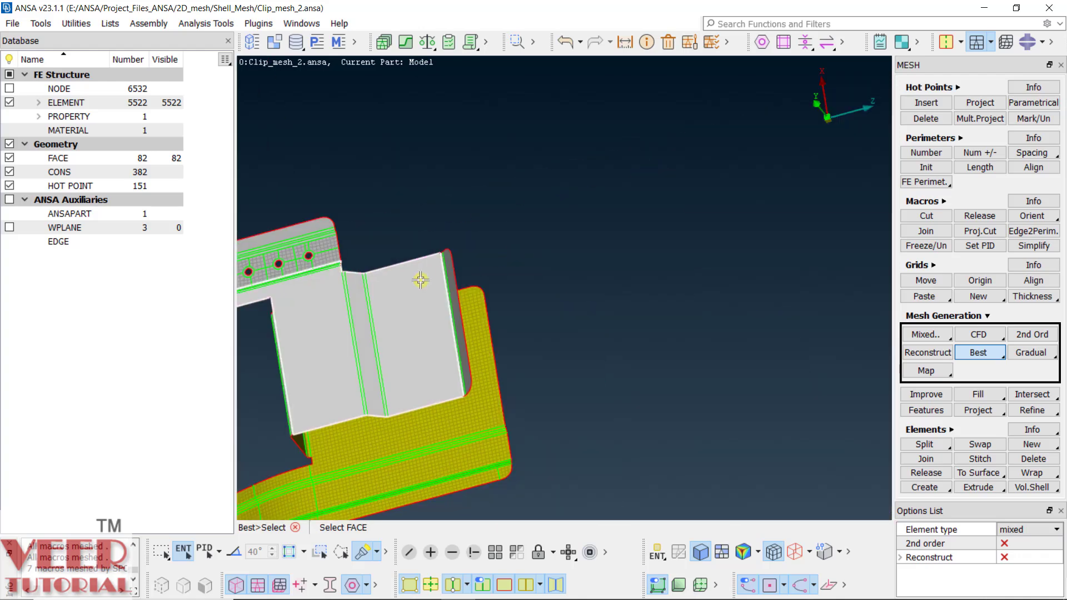
{"action": "left_click_drag", "start_coordinate": [414, 325], "coordinate": [453, 295], "text": "ctrl"}
{"action": "scroll", "coordinate": [440, 289], "scroll_direction": "up", "scroll_amount": 6}
{"action": "left_click", "coordinate": [440, 290]}
{"action": "scroll", "coordinate": [600, 249], "scroll_direction": "down", "scroll_amount": 8}
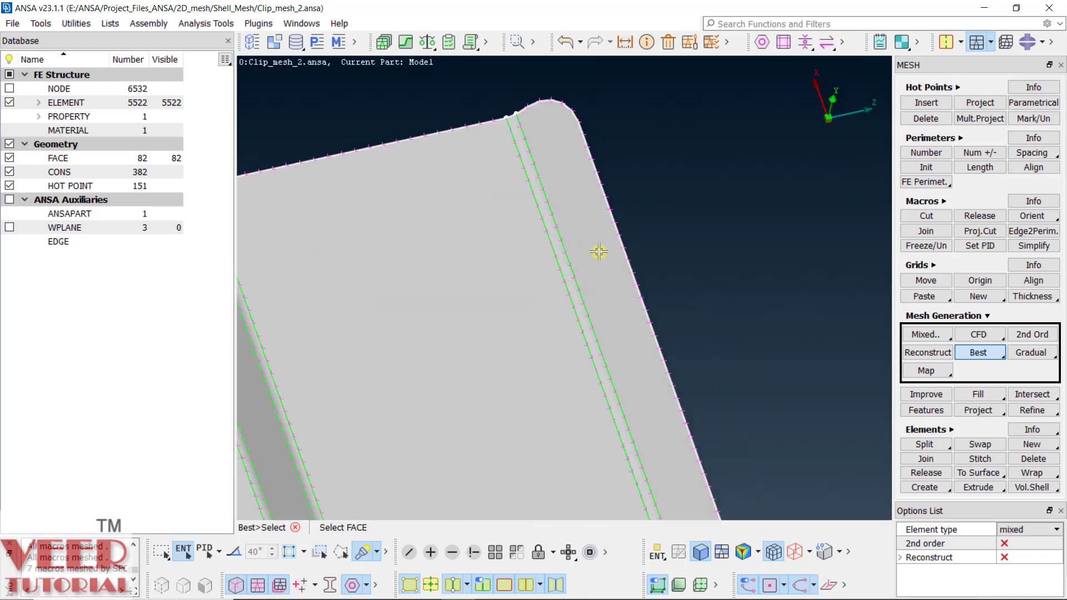
{"action": "middle_click_drag", "start_coordinate": [600, 245], "coordinate": [565, 262], "text": "ctrl"}
{"action": "scroll", "coordinate": [638, 257], "scroll_direction": "down", "scroll_amount": 7}
{"action": "scroll", "coordinate": [446, 277], "scroll_direction": "up", "scroll_amount": 5}
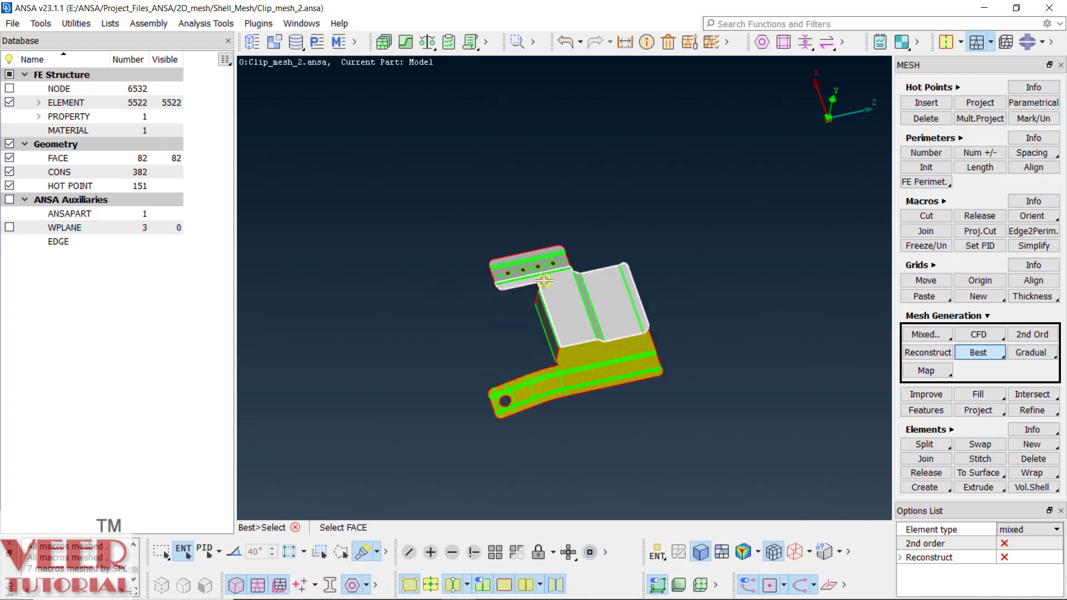
{"action": "scroll", "coordinate": [561, 272], "scroll_direction": "up", "scroll_amount": 5}
{"action": "scroll", "coordinate": [411, 307], "scroll_direction": "up", "scroll_amount": 3}
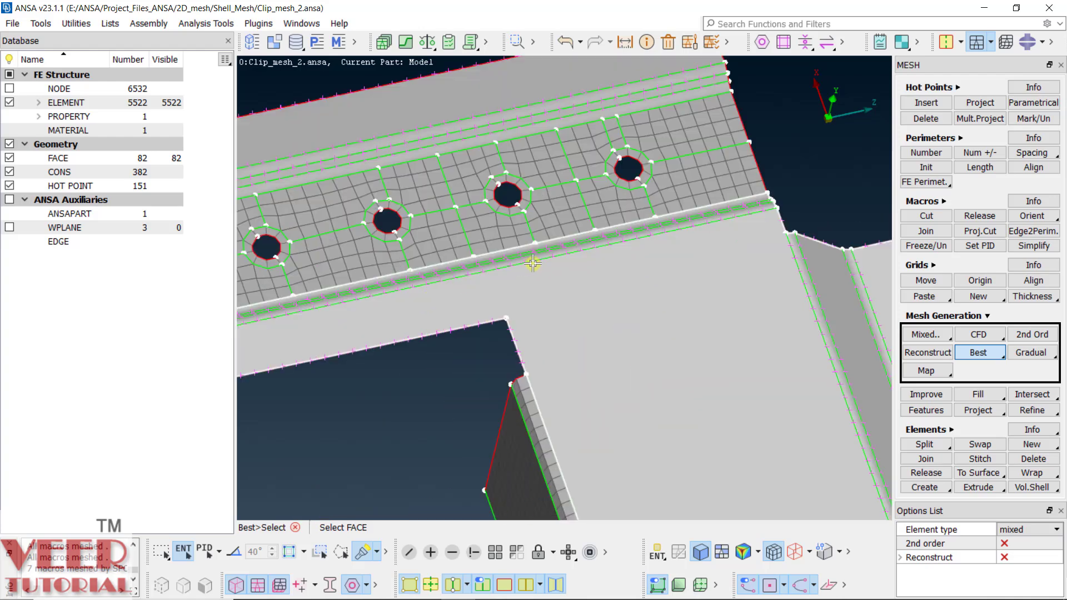
{"action": "middle_click", "coordinate": [557, 277]}
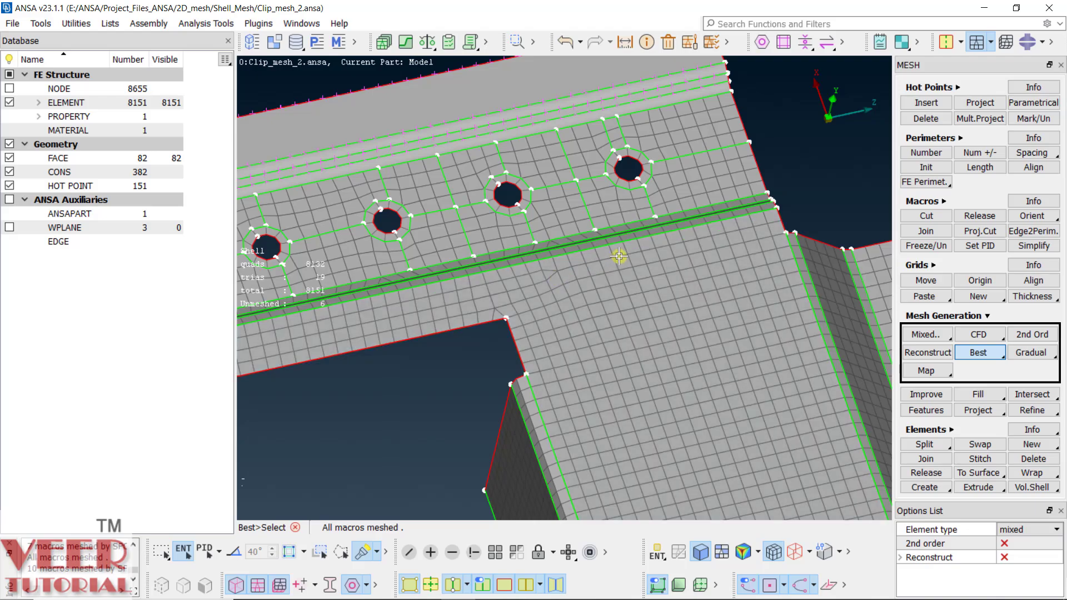
- Examine the new mesh along the hole flange's lower bend and around the inner cutout corner for skewed elements
{"action": "scroll", "coordinate": [619, 257], "scroll_direction": "down", "scroll_amount": 6}
{"action": "left_click_drag", "start_coordinate": [619, 257], "coordinate": [611, 212], "text": "ctrl"}
{"action": "scroll", "coordinate": [683, 216], "scroll_direction": "up", "scroll_amount": 6}
{"action": "scroll", "coordinate": [487, 262], "scroll_direction": "up", "scroll_amount": 6}
{"action": "scroll", "coordinate": [487, 262], "scroll_direction": "down", "scroll_amount": 6}
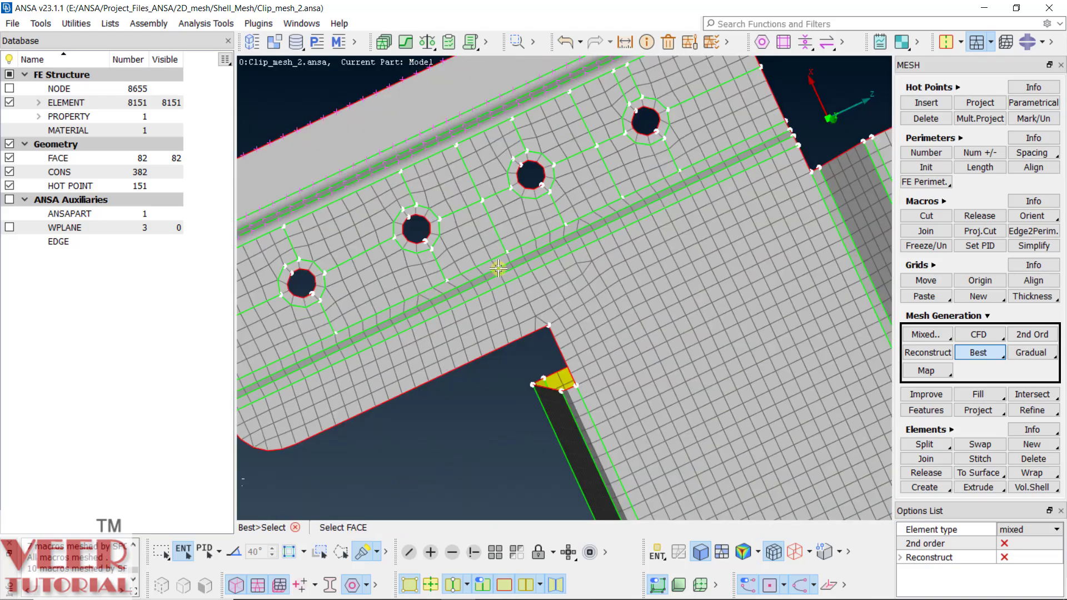
{"action": "scroll", "coordinate": [460, 262], "scroll_direction": "up", "scroll_amount": 3}
{"action": "left_click_drag", "start_coordinate": [459, 261], "coordinate": [603, 231], "text": "ctrl"}
{"action": "scroll", "coordinate": [603, 230], "scroll_direction": "up", "scroll_amount": 6}
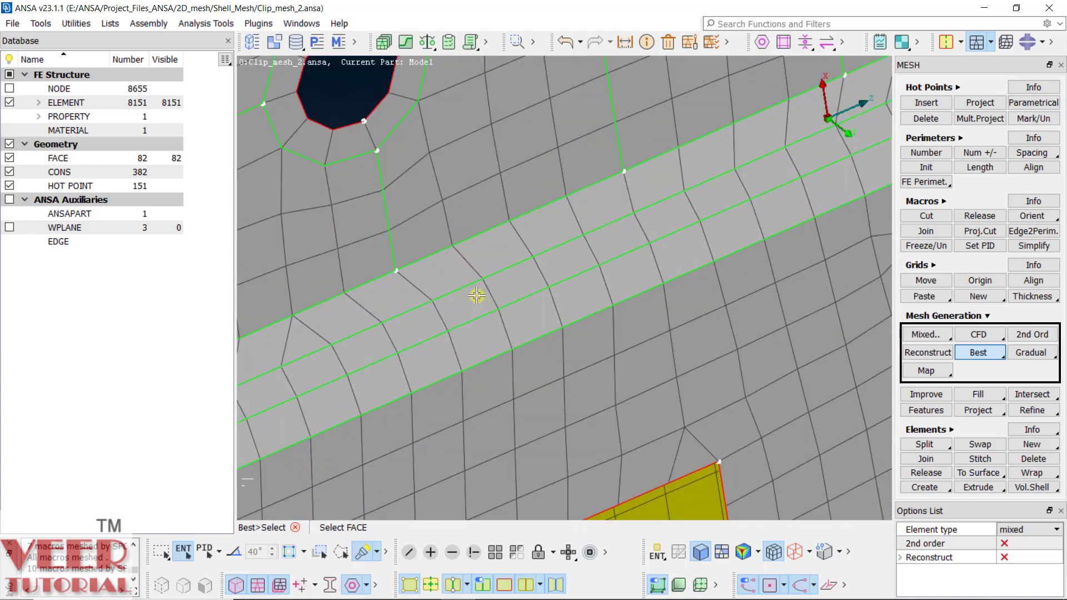
- Reduce the element number to 41 on the lower bend's inner line nearest the holes
{"action": "left_click", "coordinate": [957, 154]}
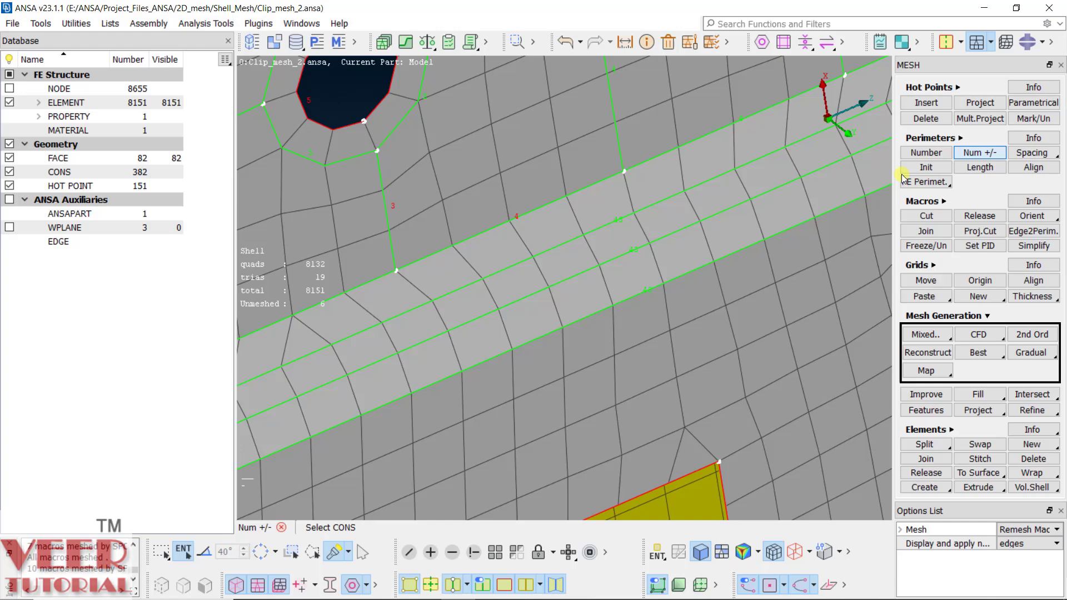
{"action": "left_click", "coordinate": [566, 239]}
{"action": "right_click", "coordinate": [565, 239]}
{"action": "scroll", "coordinate": [554, 244], "scroll_direction": "down", "scroll_amount": 3}
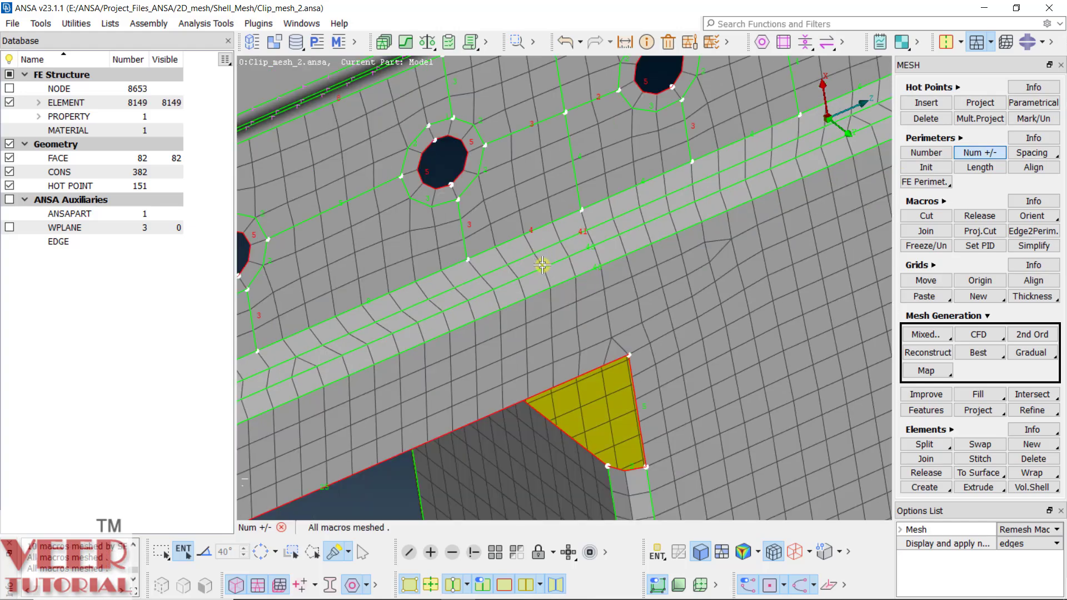
- Set the element number to 41 on the lower bend's other two lines, applying it to both together
{"action": "scroll", "coordinate": [543, 265], "scroll_direction": "down", "scroll_amount": 5}
{"action": "scroll", "coordinate": [530, 263], "scroll_direction": "up", "scroll_amount": 3}
{"action": "left_click_drag", "start_coordinate": [547, 336], "coordinate": [686, 309], "text": "ctrl"}
{"action": "scroll", "coordinate": [606, 282], "scroll_direction": "up", "scroll_amount": 5}
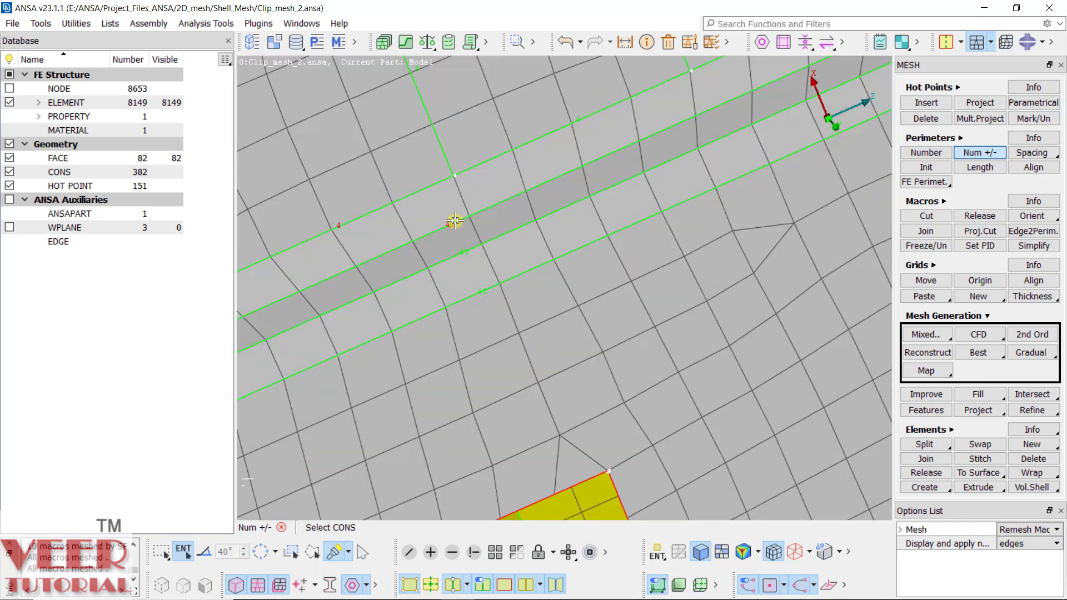
{"action": "scroll", "coordinate": [455, 221], "scroll_direction": "up", "scroll_amount": 3}
{"action": "left_click_drag", "start_coordinate": [455, 221], "coordinate": [606, 253], "text": "ctrl"}
{"action": "left_click", "coordinate": [932, 156]}
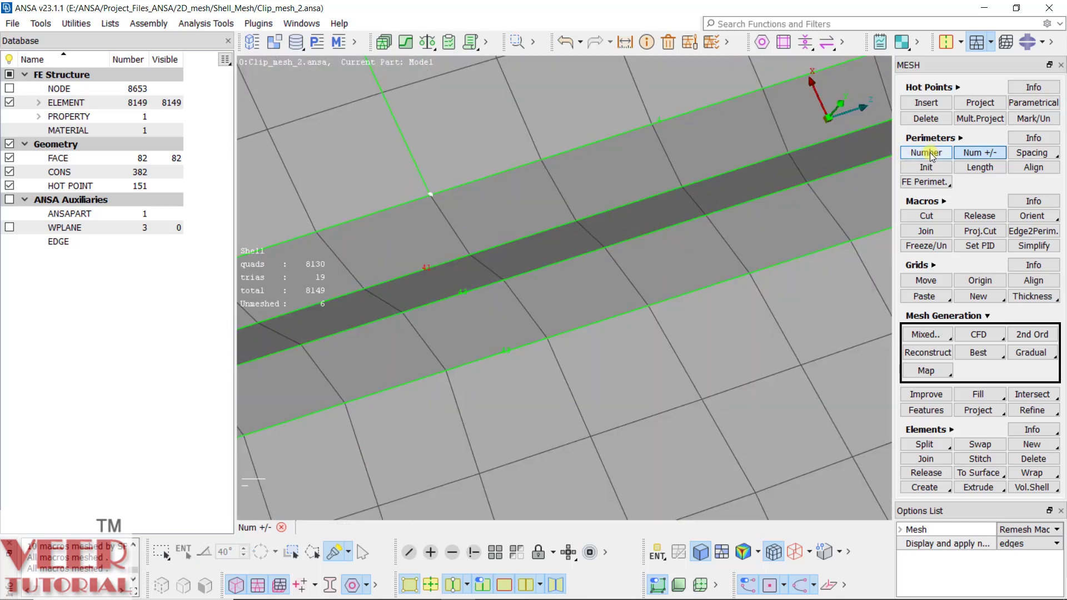
{"action": "left_click", "coordinate": [927, 153]}
{"action": "left_click", "coordinate": [560, 333]}
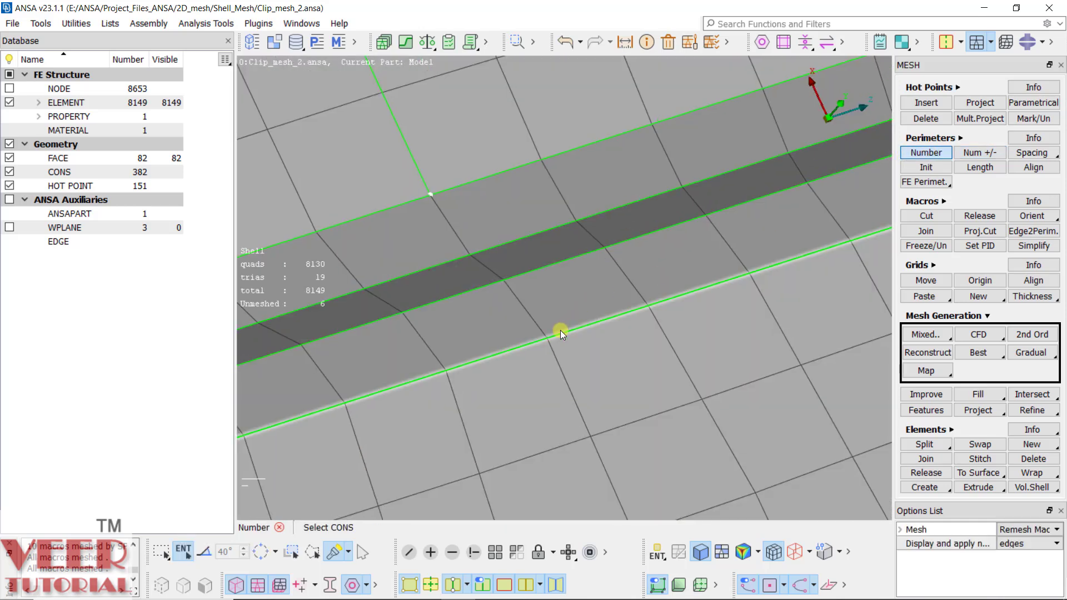
{"action": "left_click", "coordinate": [516, 271]}
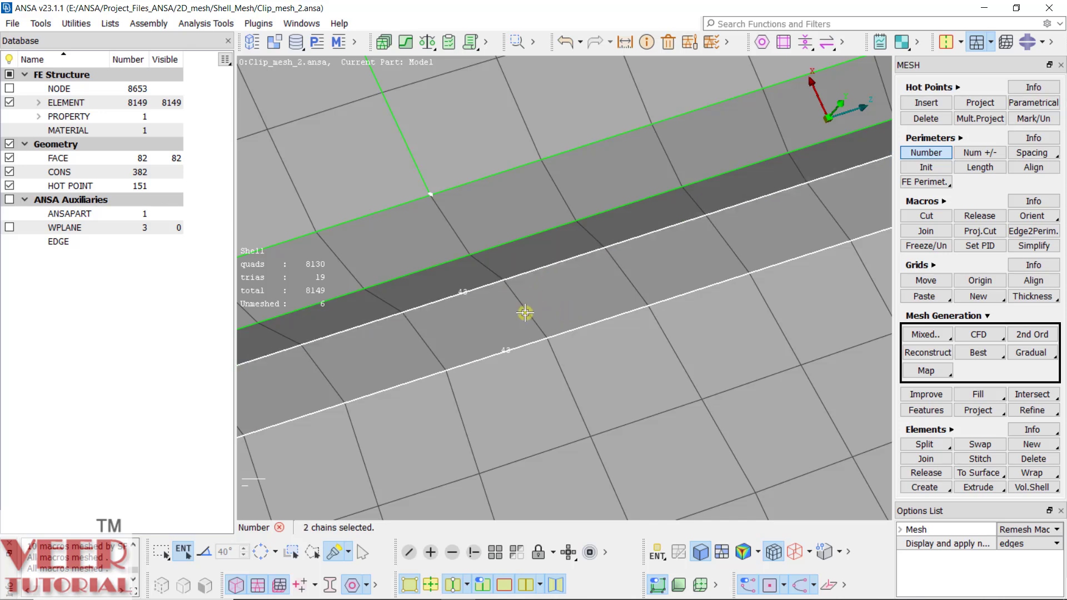
{"action": "middle_click", "coordinate": [582, 291]}
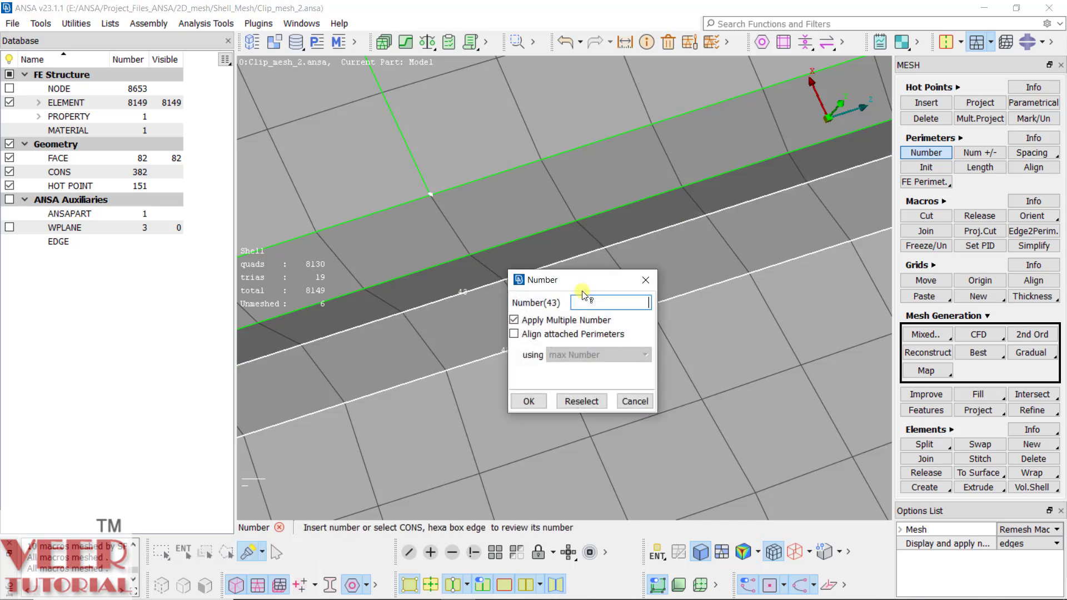
{"action": "left_click", "coordinate": [528, 399]}
- Raise the element number to 2 on the short end edges of the lower bend's upper and lower strips, at both ends of the bend
{"action": "scroll", "coordinate": [540, 336], "scroll_direction": "down", "scroll_amount": 5}
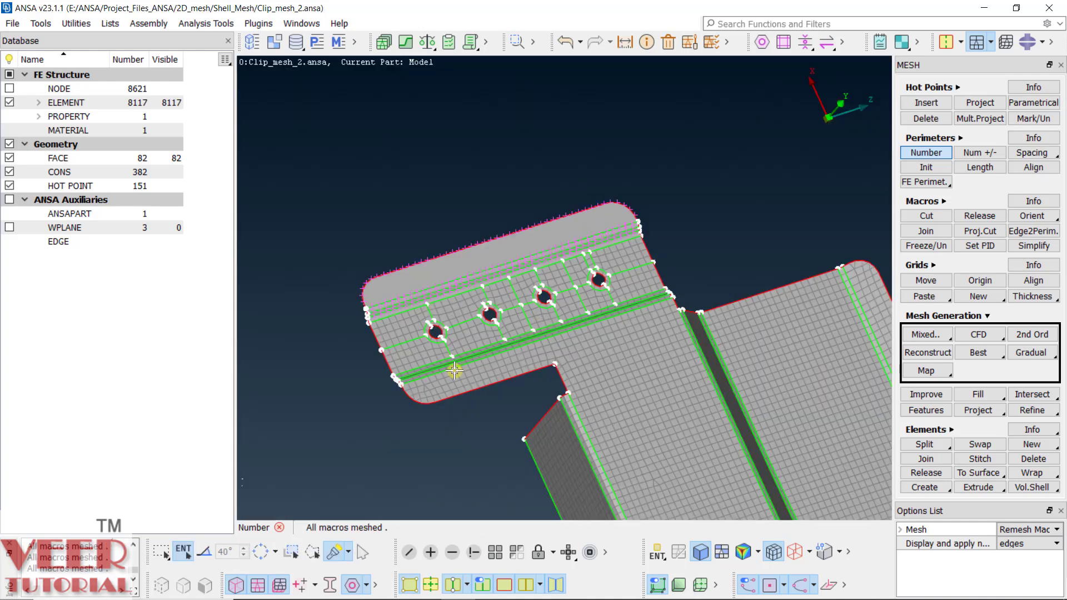
{"action": "scroll", "coordinate": [454, 371], "scroll_direction": "up", "scroll_amount": 5}
{"action": "scroll", "coordinate": [330, 370], "scroll_direction": "up", "scroll_amount": 5}
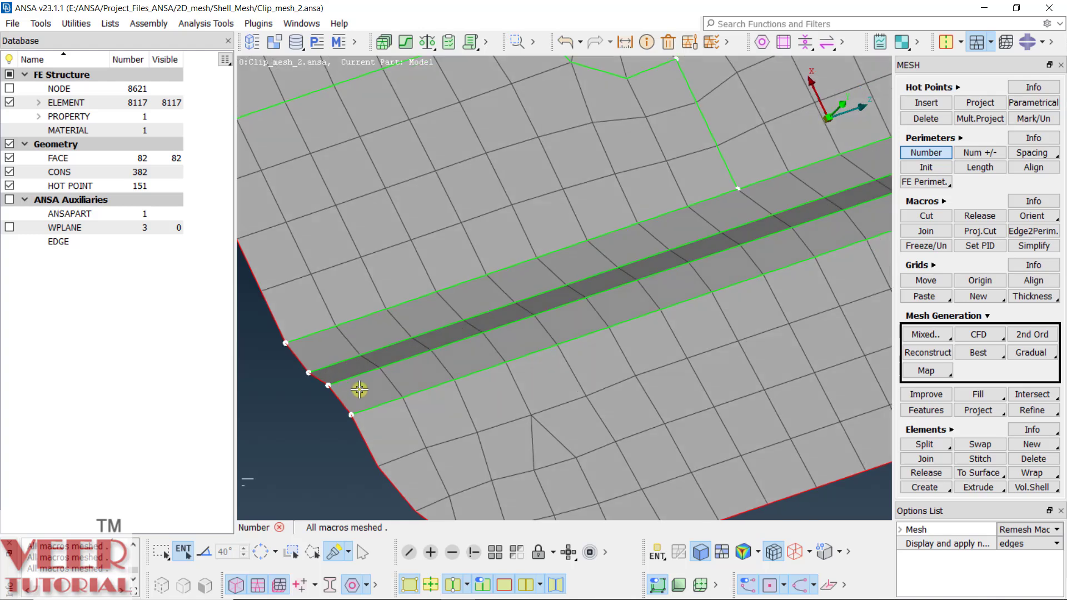
{"action": "scroll", "coordinate": [338, 407], "scroll_direction": "up", "scroll_amount": 3}
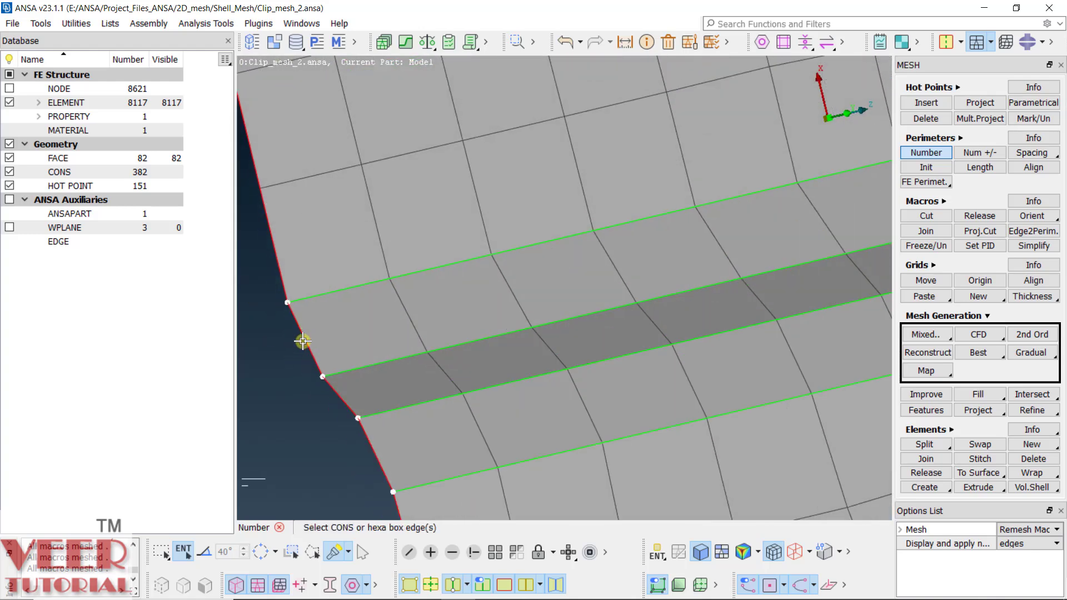
{"action": "left_click", "coordinate": [303, 341]}
{"action": "left_click", "coordinate": [980, 152]}
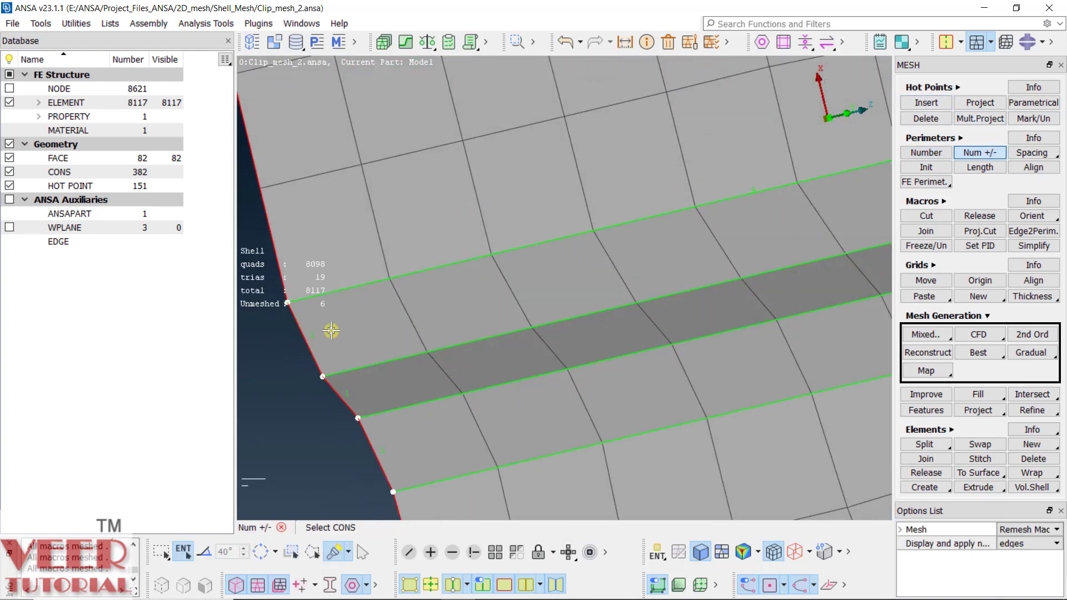
{"action": "left_click", "coordinate": [372, 448]}
{"action": "scroll", "coordinate": [310, 417], "scroll_direction": "down", "scroll_amount": 5}
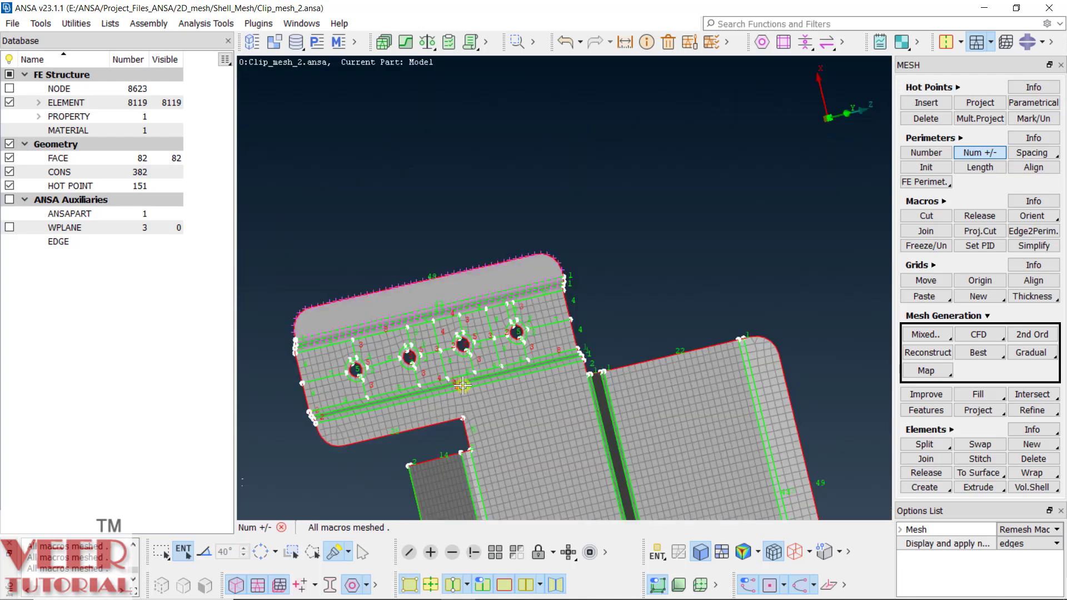
{"action": "scroll", "coordinate": [659, 355], "scroll_direction": "up", "scroll_amount": 4}
{"action": "scroll", "coordinate": [736, 351], "scroll_direction": "up", "scroll_amount": 4}
{"action": "left_click", "coordinate": [700, 390]}
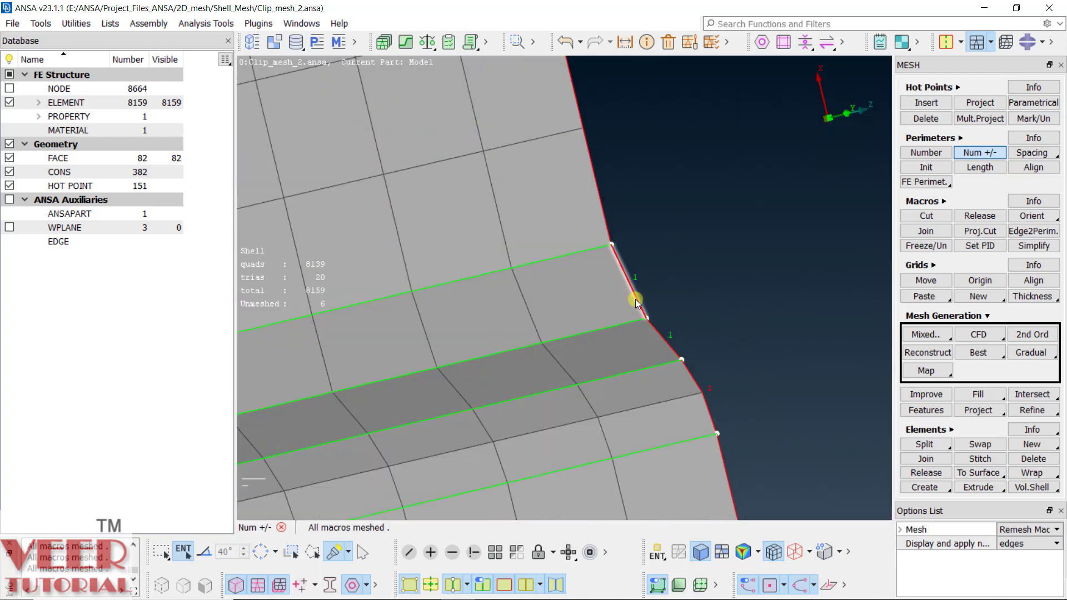
- Regenerate the mesh of the lower bend's strip nearest the holes with the Map method
{"action": "left_click", "coordinate": [943, 378]}
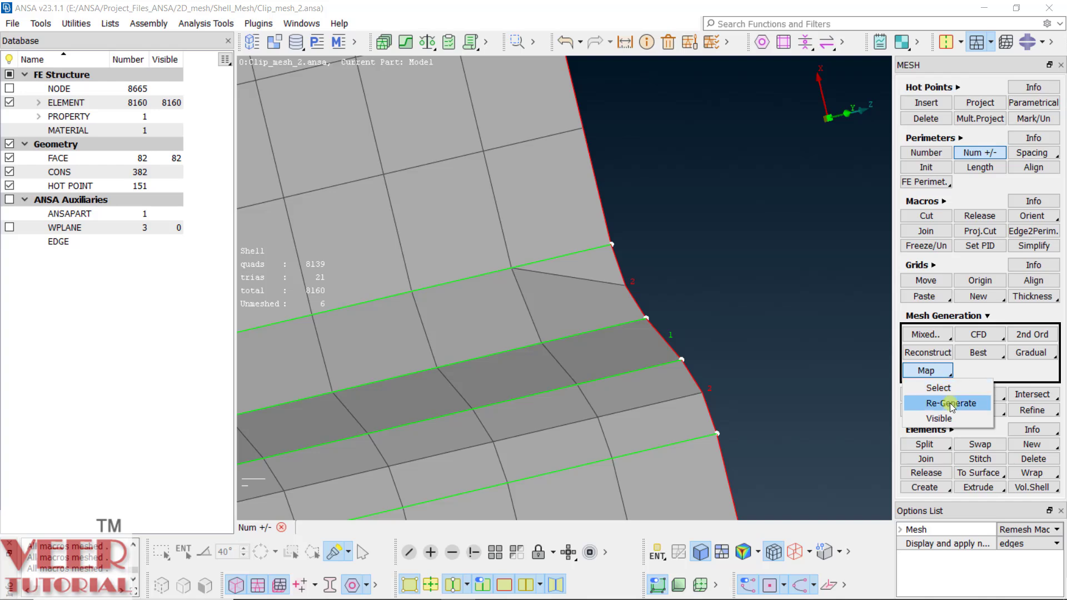
{"action": "left_click", "coordinate": [945, 407]}
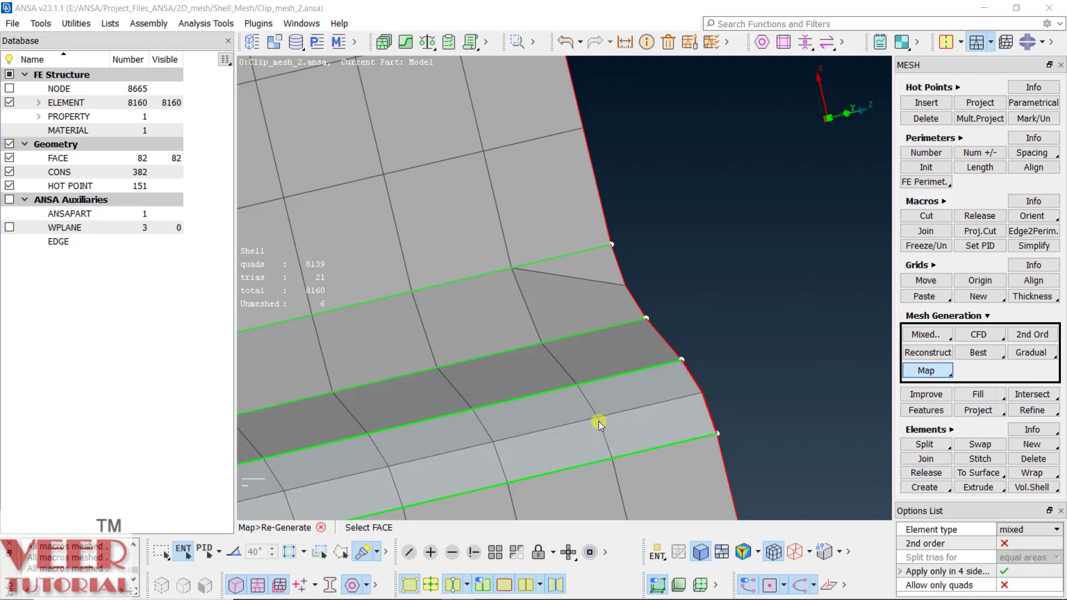
{"action": "left_click", "coordinate": [592, 315]}
{"action": "scroll", "coordinate": [689, 340], "scroll_direction": "down", "scroll_amount": 9}
{"action": "scroll", "coordinate": [611, 344], "scroll_direction": "up", "scroll_amount": 5}
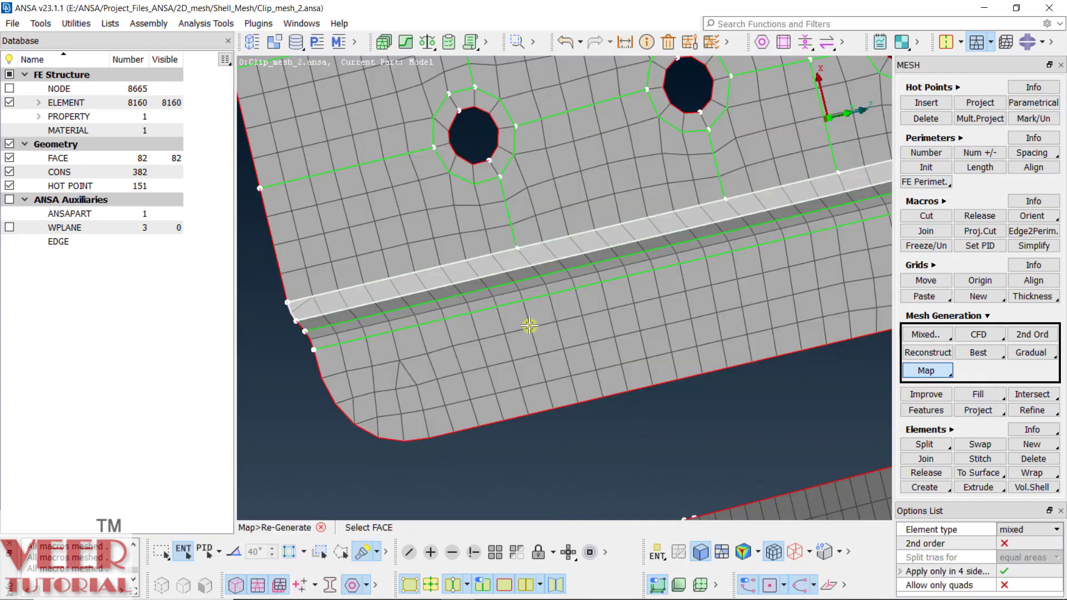
{"action": "scroll", "coordinate": [388, 331], "scroll_direction": "up", "scroll_amount": 2}
{"action": "scroll", "coordinate": [411, 326], "scroll_direction": "down", "scroll_amount": 3}
{"action": "scroll", "coordinate": [356, 315], "scroll_direction": "up", "scroll_amount": 2}
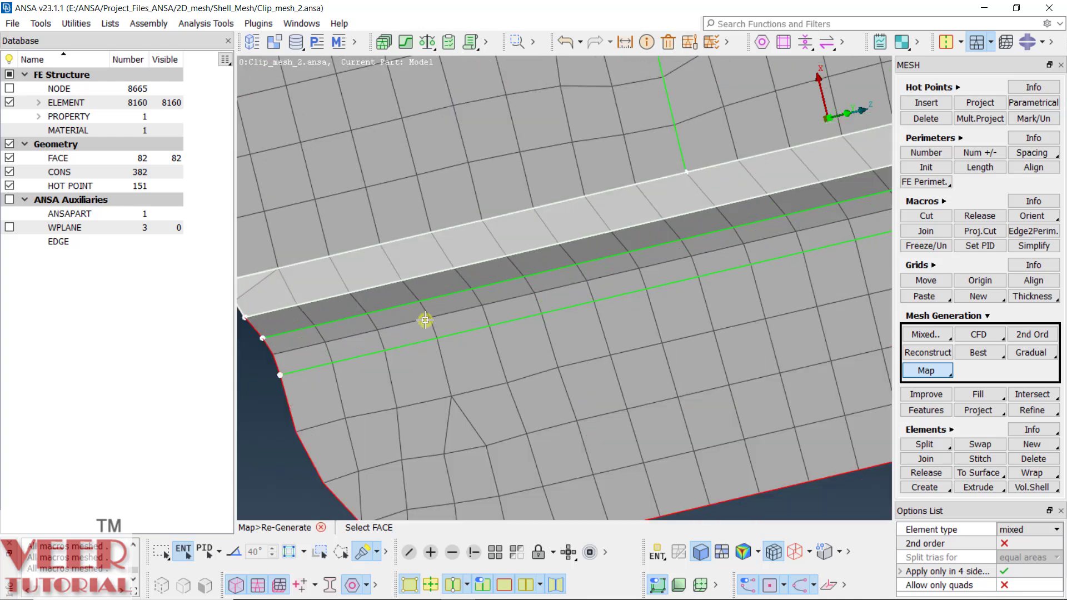
{"action": "scroll", "coordinate": [364, 336], "scroll_direction": "down", "scroll_amount": 2}
{"action": "scroll", "coordinate": [723, 238], "scroll_direction": "up", "scroll_amount": 3}
{"action": "scroll", "coordinate": [613, 290], "scroll_direction": "down", "scroll_amount": 4}
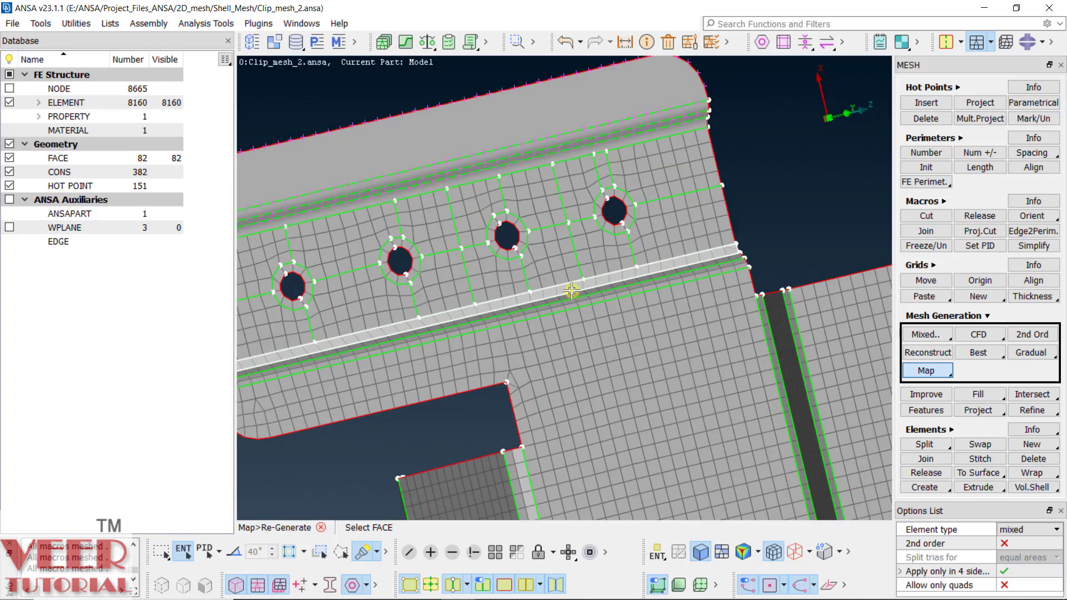
{"action": "scroll", "coordinate": [615, 285], "scroll_direction": "up", "scroll_amount": 5}
{"action": "middle_click", "coordinate": [540, 300]}
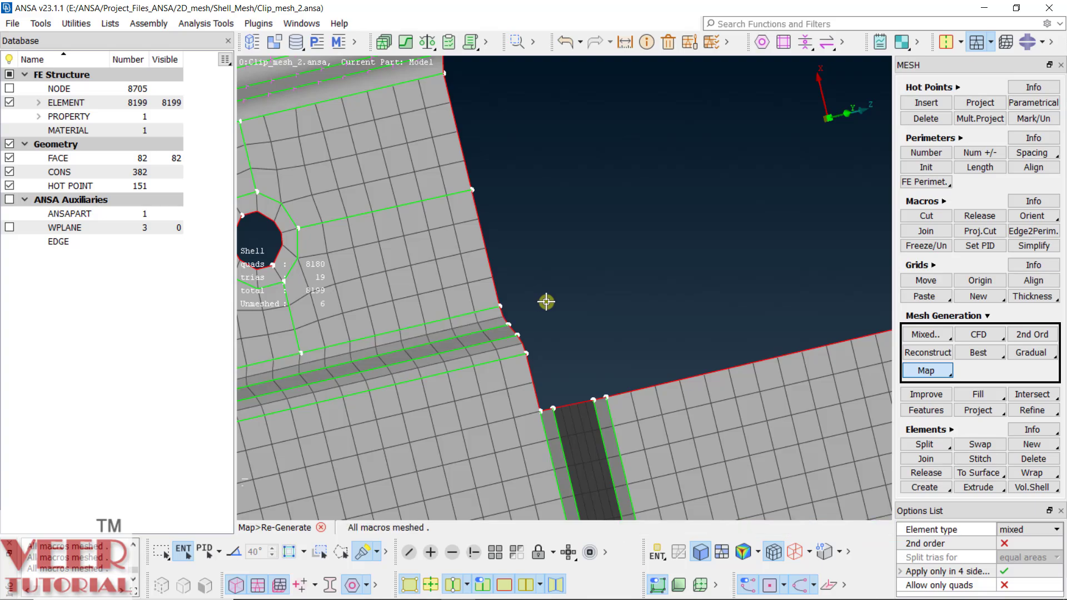
- Increase the element number by one across both narrow bend strips of the stepped bend, at their ends nearest the yellow face
{"action": "scroll", "coordinate": [621, 295], "scroll_direction": "down", "scroll_amount": 4}
{"action": "scroll", "coordinate": [564, 316], "scroll_direction": "up", "scroll_amount": 6}
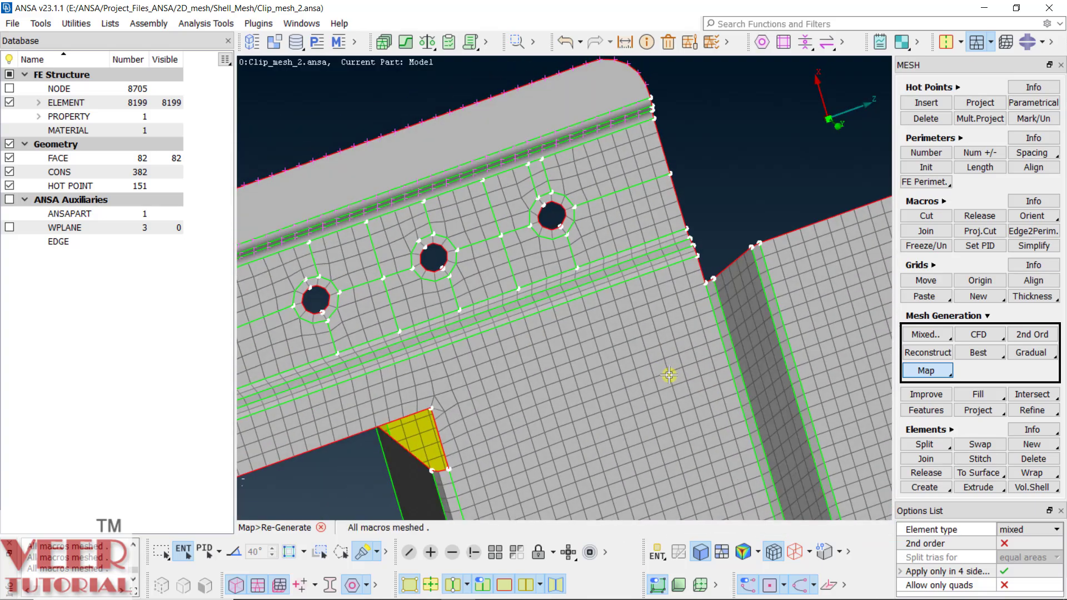
{"action": "left_click_drag", "start_coordinate": [680, 331], "coordinate": [556, 262], "text": "ctrl"}
{"action": "scroll", "coordinate": [555, 262], "scroll_direction": "down", "scroll_amount": 5}
{"action": "scroll", "coordinate": [588, 286], "scroll_direction": "up", "scroll_amount": 6}
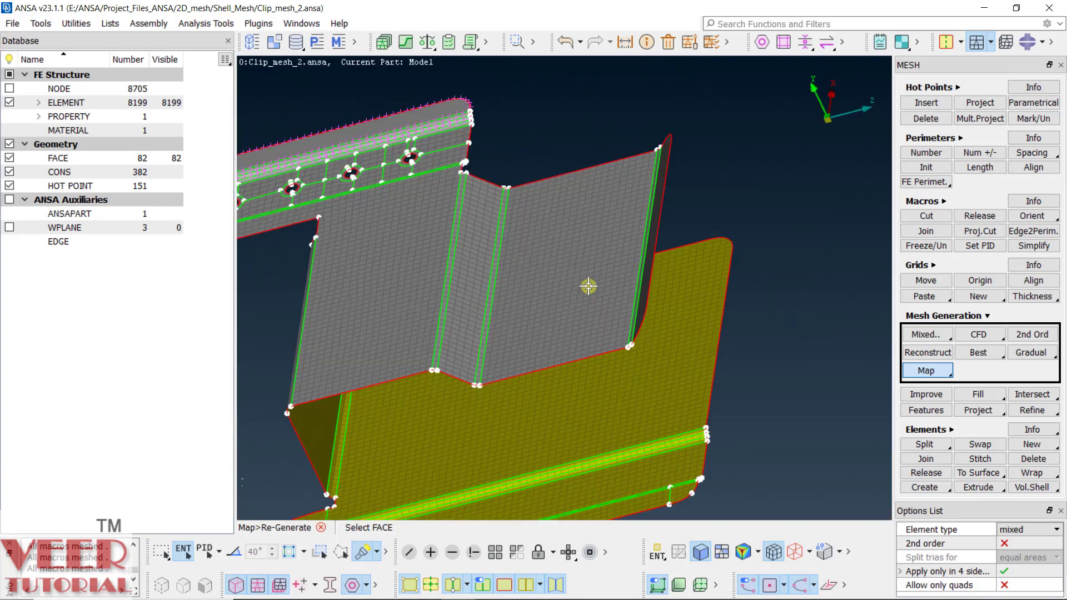
{"action": "left_click_drag", "start_coordinate": [579, 369], "coordinate": [605, 374], "text": "ctrl"}
{"action": "scroll", "coordinate": [359, 445], "scroll_direction": "up", "scroll_amount": 3}
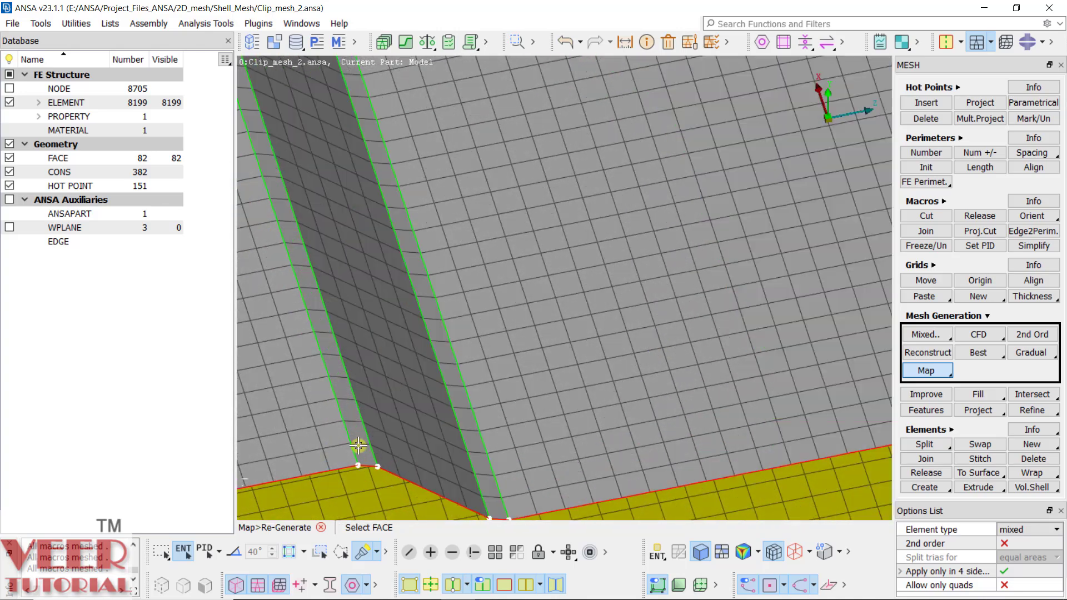
{"action": "scroll", "coordinate": [352, 453], "scroll_direction": "up", "scroll_amount": 2}
{"action": "middle_click", "coordinate": [618, 427]}
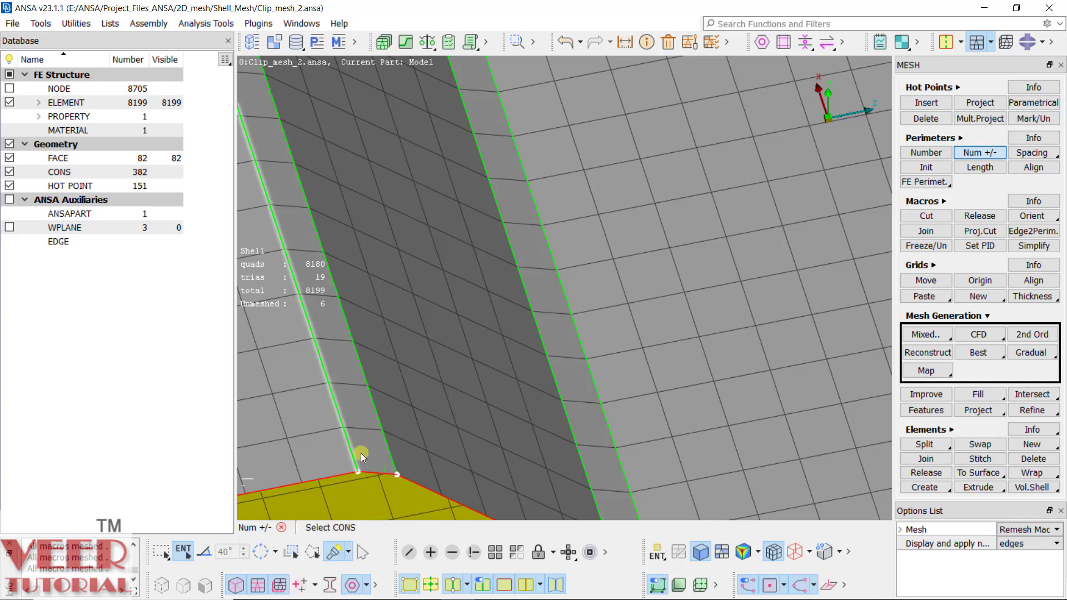
{"action": "left_click", "coordinate": [379, 473]}
{"action": "scroll", "coordinate": [422, 334], "scroll_direction": "down", "scroll_amount": 2}
{"action": "scroll", "coordinate": [476, 382], "scroll_direction": "up", "scroll_amount": 3}
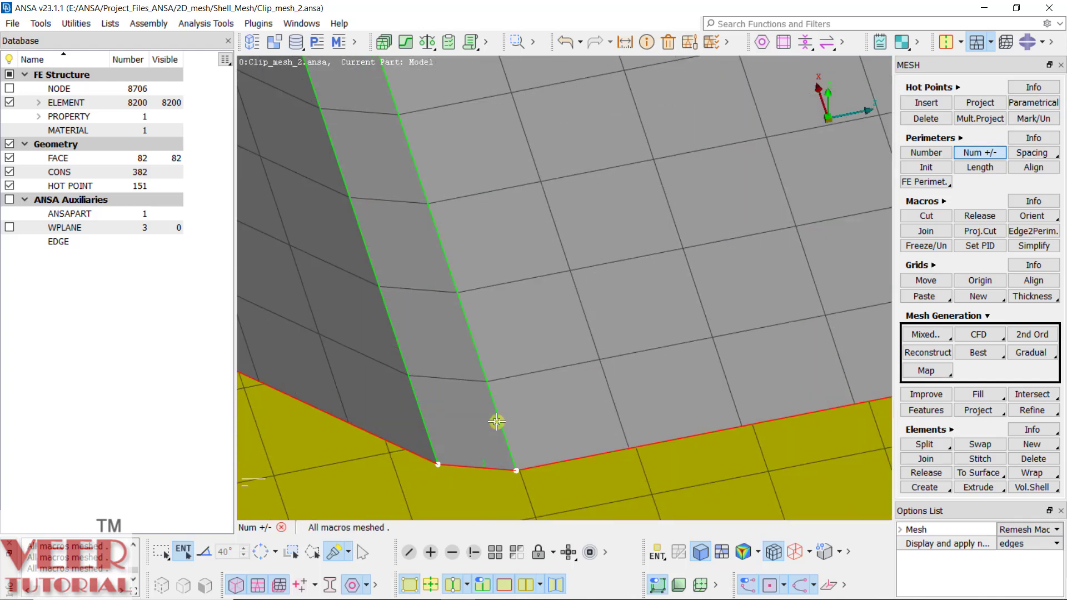
{"action": "left_click", "coordinate": [480, 466]}
- Raise the element number to 2 across the outer edge flange's bend, at both ends of the strip
{"action": "scroll", "coordinate": [382, 394], "scroll_direction": "down", "scroll_amount": 4}
{"action": "scroll", "coordinate": [502, 373], "scroll_direction": "down", "scroll_amount": 4}
{"action": "scroll", "coordinate": [622, 357], "scroll_direction": "up", "scroll_amount": 9}
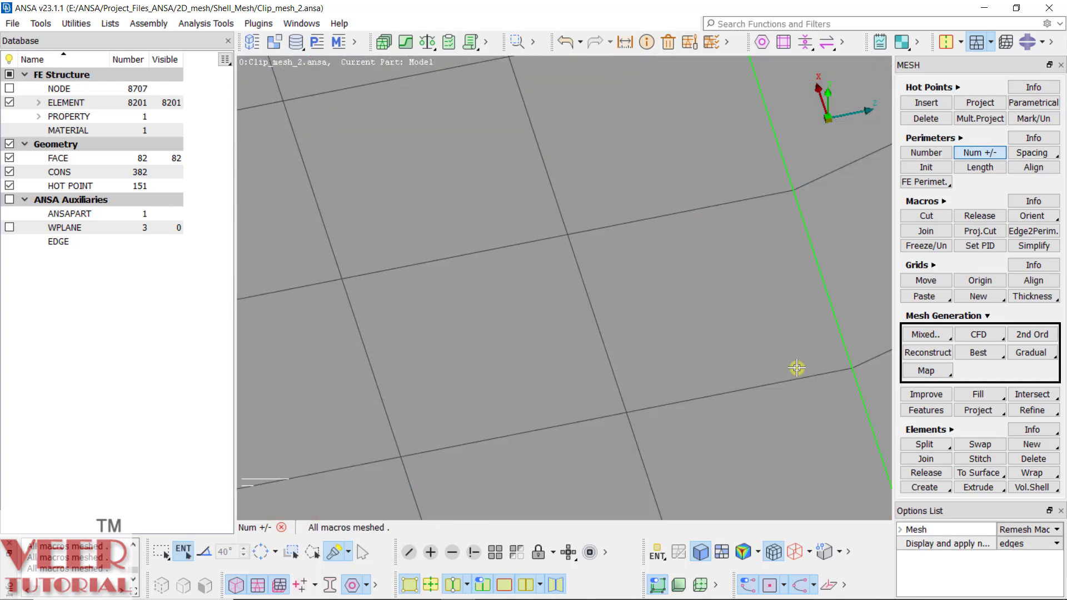
{"action": "scroll", "coordinate": [542, 367], "scroll_direction": "down", "scroll_amount": 4}
{"action": "left_click", "coordinate": [666, 400]}
{"action": "scroll", "coordinate": [664, 402], "scroll_direction": "down", "scroll_amount": 5}
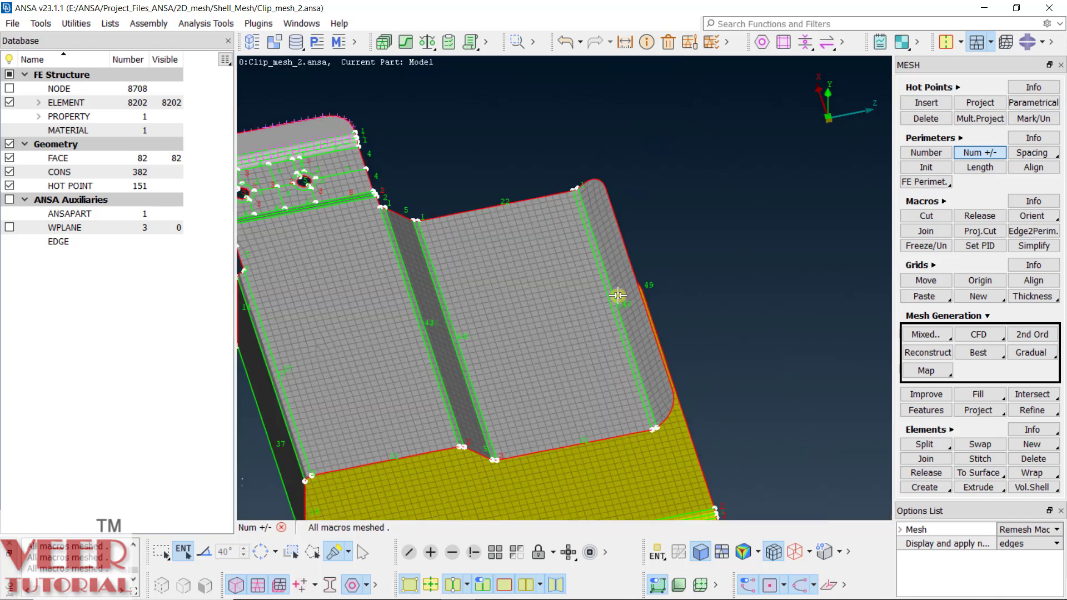
{"action": "scroll", "coordinate": [443, 105], "scroll_direction": "up", "scroll_amount": 5}
{"action": "left_click", "coordinate": [443, 105]}
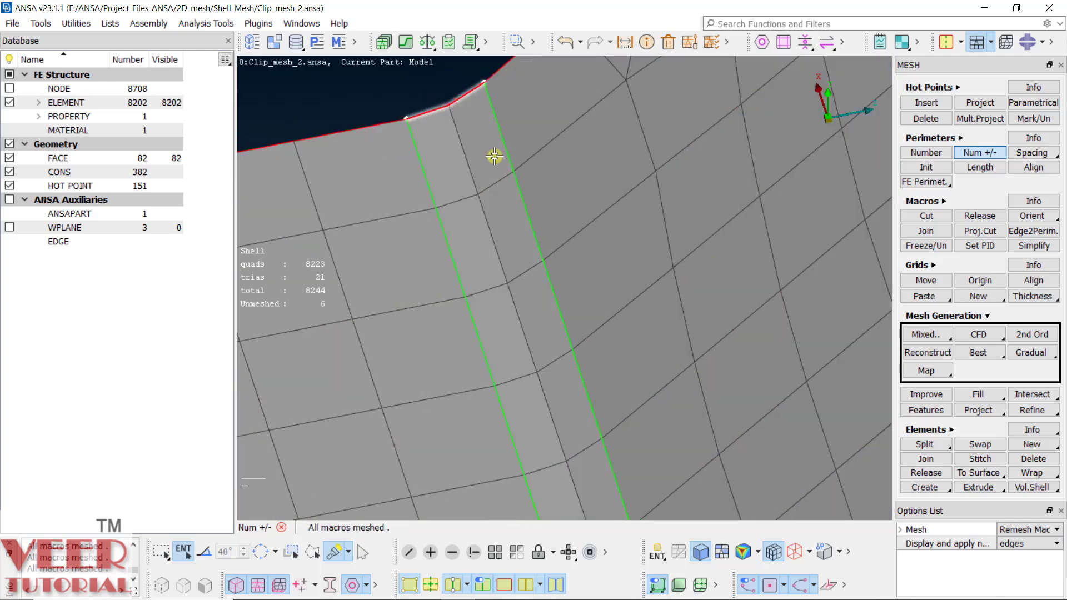
- Raise the element number to 2 across the stepped bend's two narrow strips at the ends nearest the four-hole flange
{"action": "scroll", "coordinate": [412, 217], "scroll_direction": "down", "scroll_amount": 5}
{"action": "scroll", "coordinate": [361, 240], "scroll_direction": "up", "scroll_amount": 7}
{"action": "scroll", "coordinate": [390, 237], "scroll_direction": "up", "scroll_amount": 5}
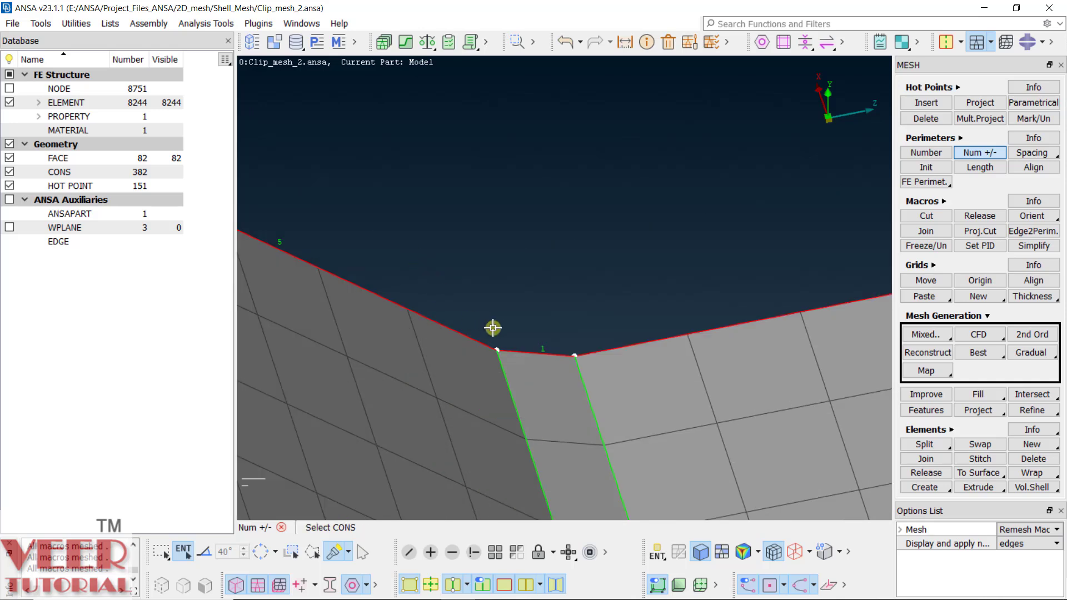
{"action": "left_click", "coordinate": [547, 358]}
{"action": "scroll", "coordinate": [599, 306], "scroll_direction": "down", "scroll_amount": 5}
{"action": "scroll", "coordinate": [442, 263], "scroll_direction": "up", "scroll_amount": 5}
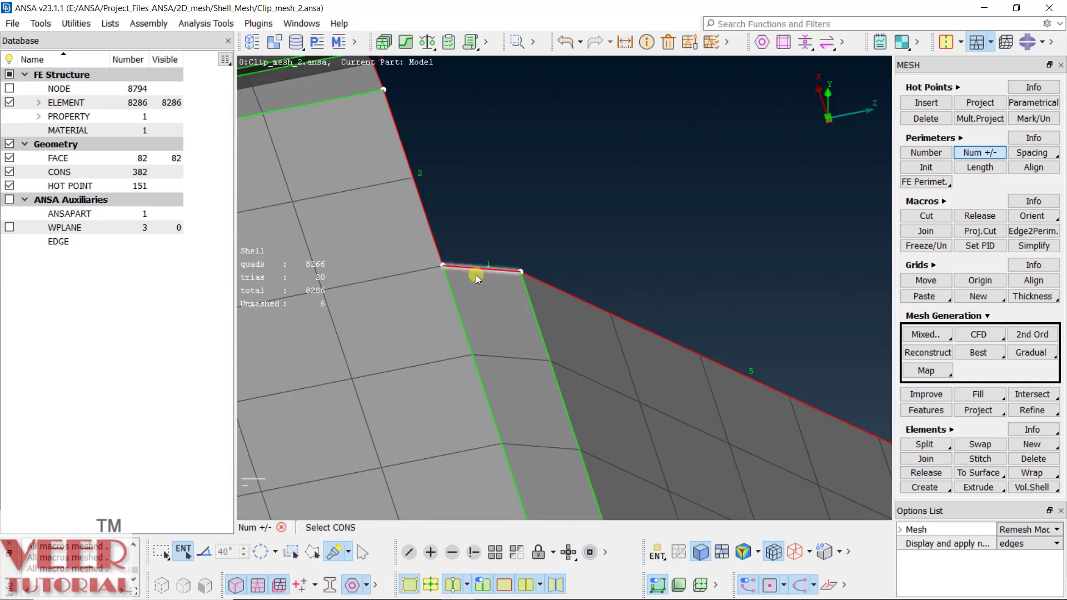
{"action": "left_click", "coordinate": [476, 271]}
- Examine the mesh along the stepped bend, the outer flange bend and around the inner cutout corner
{"action": "scroll", "coordinate": [450, 176], "scroll_direction": "down", "scroll_amount": 7}
{"action": "scroll", "coordinate": [477, 257], "scroll_direction": "down", "scroll_amount": 5}
{"action": "scroll", "coordinate": [500, 329], "scroll_direction": "up", "scroll_amount": 5}
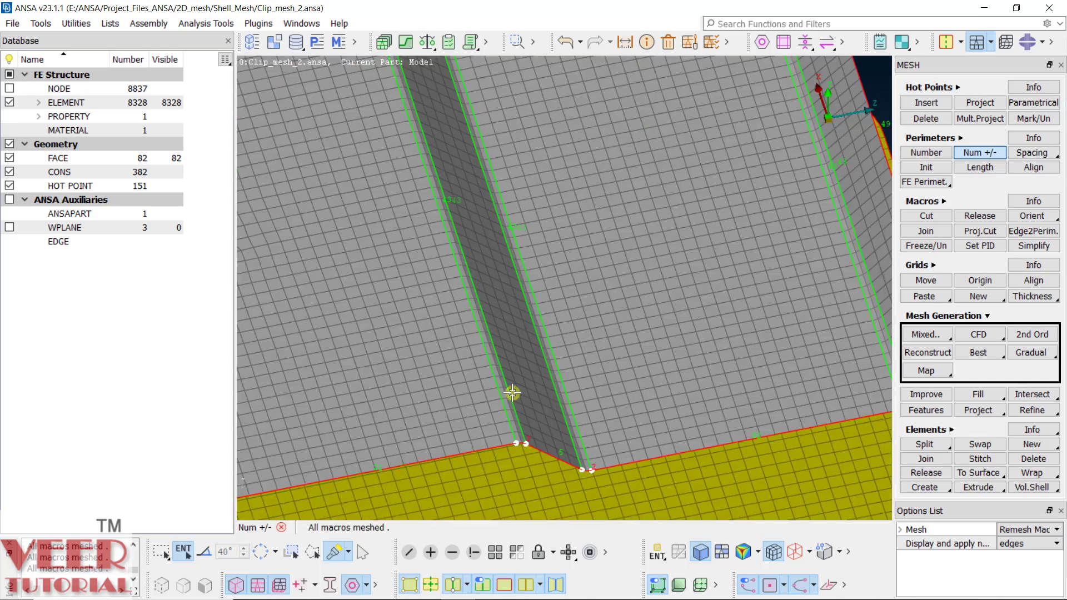
{"action": "scroll", "coordinate": [511, 393], "scroll_direction": "up", "scroll_amount": 3}
{"action": "left_click_drag", "start_coordinate": [581, 398], "coordinate": [552, 365], "text": "ctrl"}
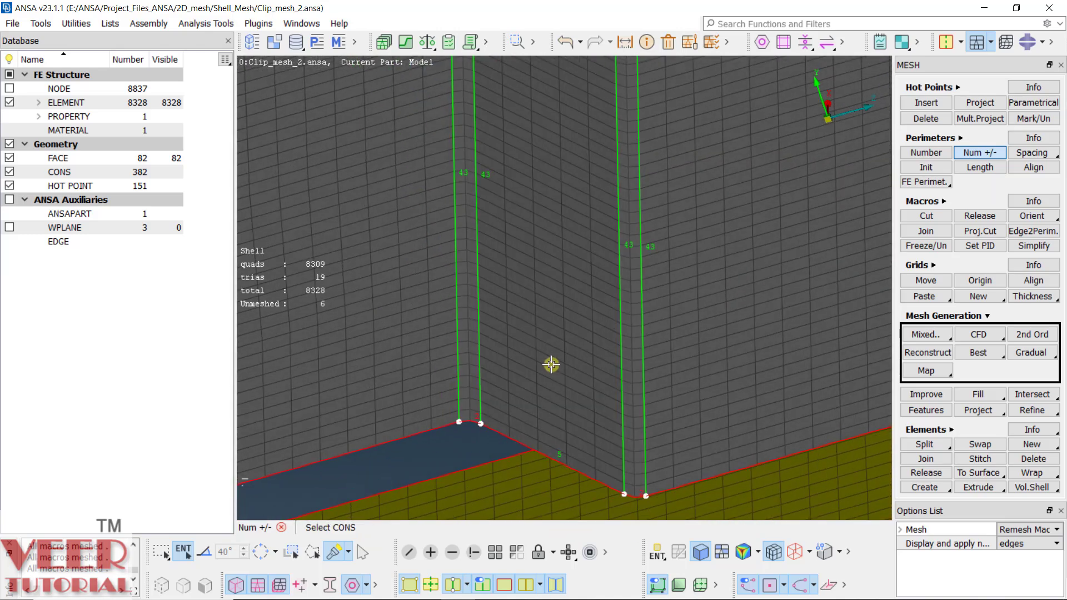
{"action": "scroll", "coordinate": [596, 286], "scroll_direction": "down", "scroll_amount": 4}
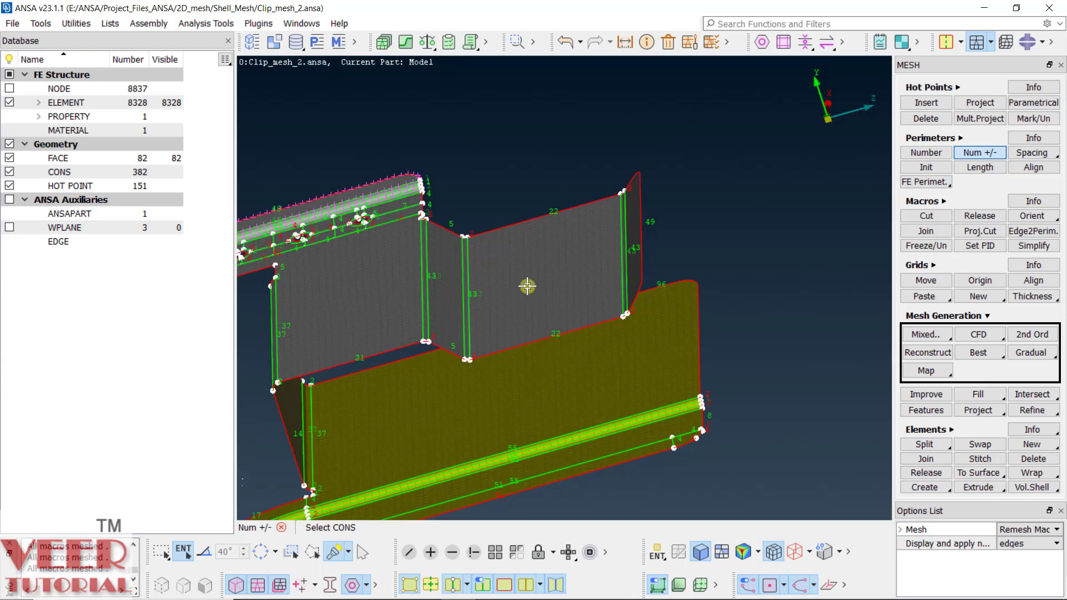
{"action": "scroll", "coordinate": [628, 294], "scroll_direction": "up", "scroll_amount": 3}
{"action": "left_click_drag", "start_coordinate": [604, 315], "coordinate": [841, 408], "text": "ctrl"}
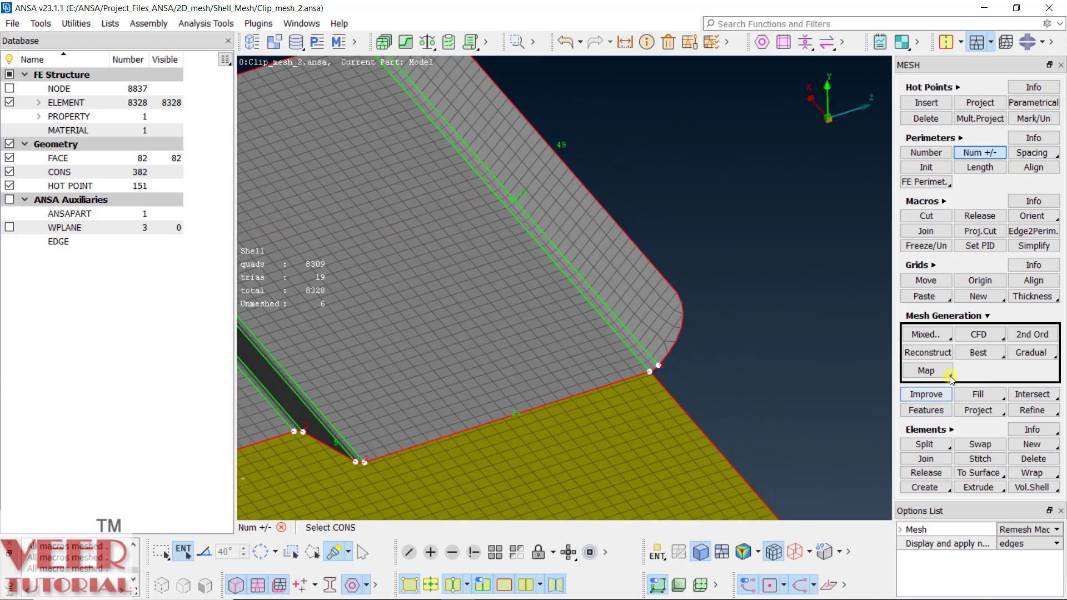
{"action": "scroll", "coordinate": [633, 295], "scroll_direction": "down", "scroll_amount": 4}
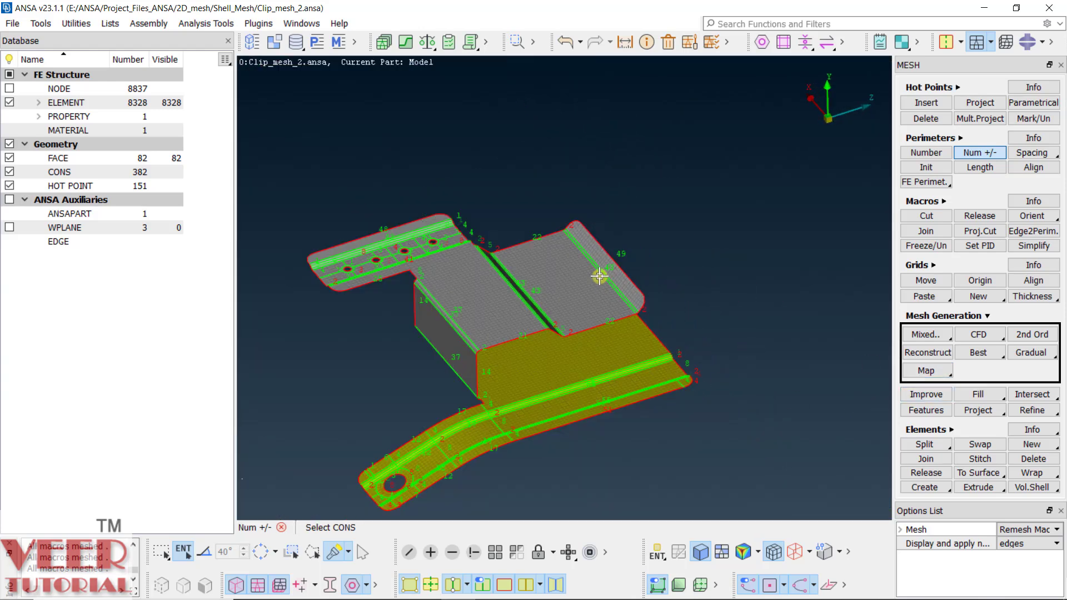
{"action": "scroll", "coordinate": [409, 277], "scroll_direction": "up", "scroll_amount": 4}
{"action": "left_click_drag", "start_coordinate": [489, 260], "coordinate": [592, 304], "text": "ctrl"}
{"action": "scroll", "coordinate": [436, 209], "scroll_direction": "up", "scroll_amount": 8}
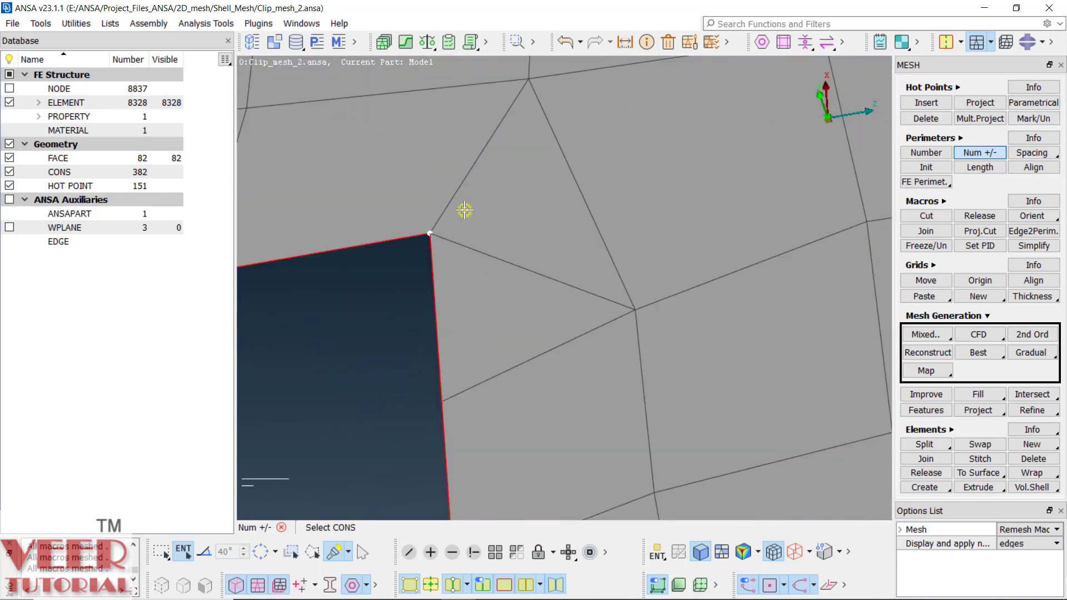
- Join the two adjacent triangular elements at the inner cutout corner into a single quad
{"action": "scroll", "coordinate": [752, 310], "scroll_direction": "down", "scroll_amount": 5}
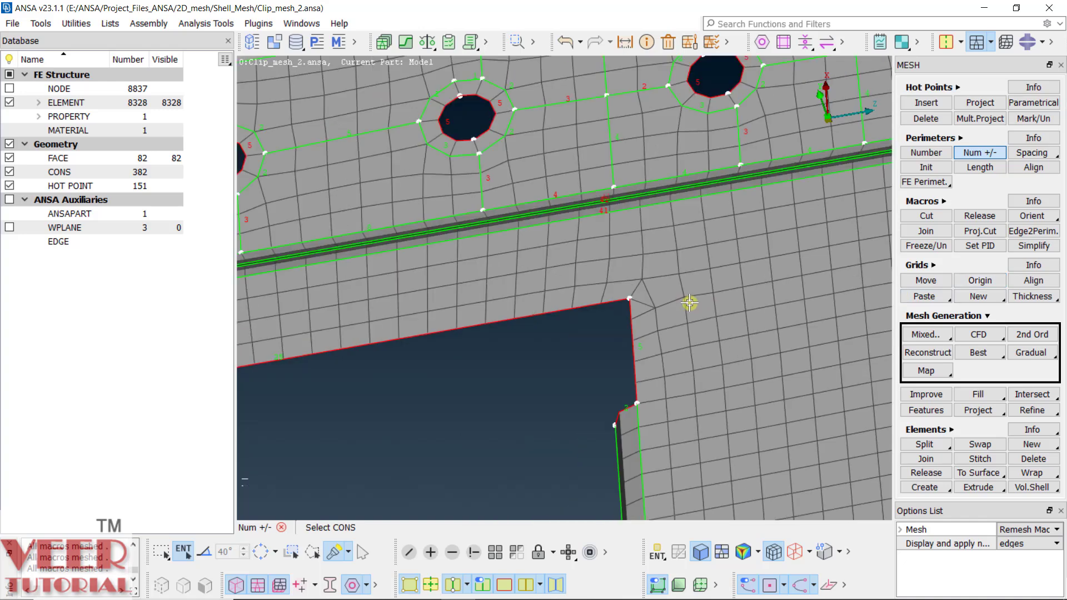
{"action": "scroll", "coordinate": [752, 310], "scroll_direction": "up", "scroll_amount": 5}
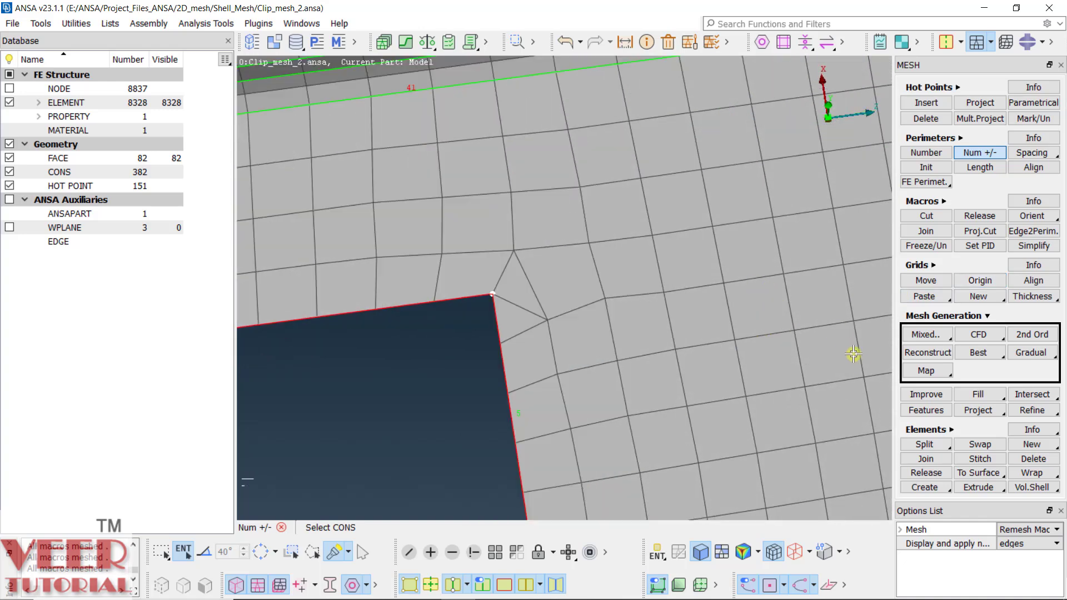
{"action": "left_click", "coordinate": [926, 459]}
{"action": "left_click", "coordinate": [539, 300]}
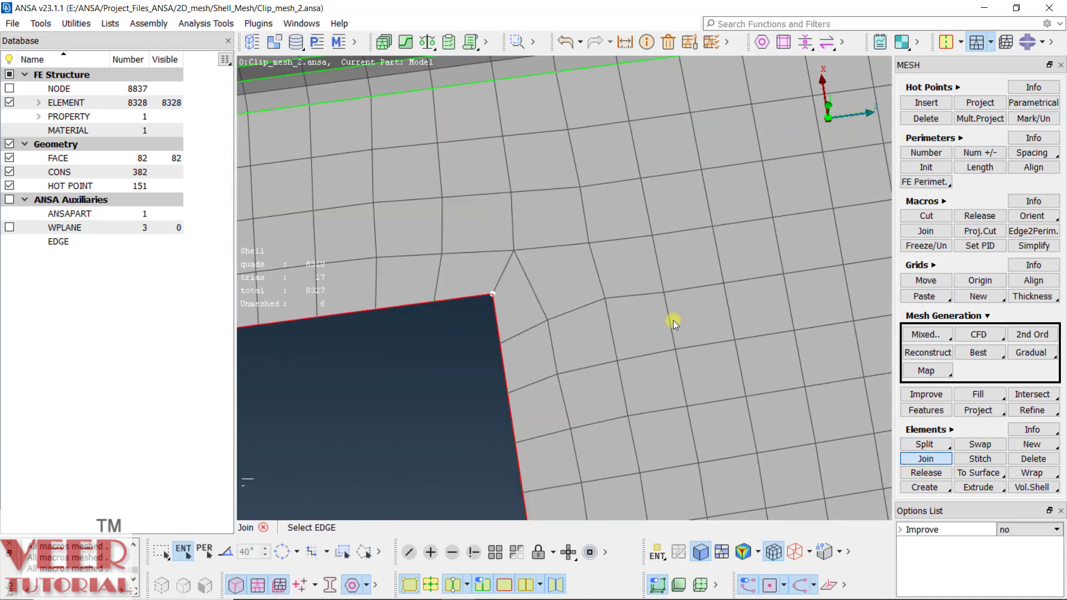
{"action": "scroll", "coordinate": [376, 297], "scroll_direction": "down", "scroll_amount": 10}
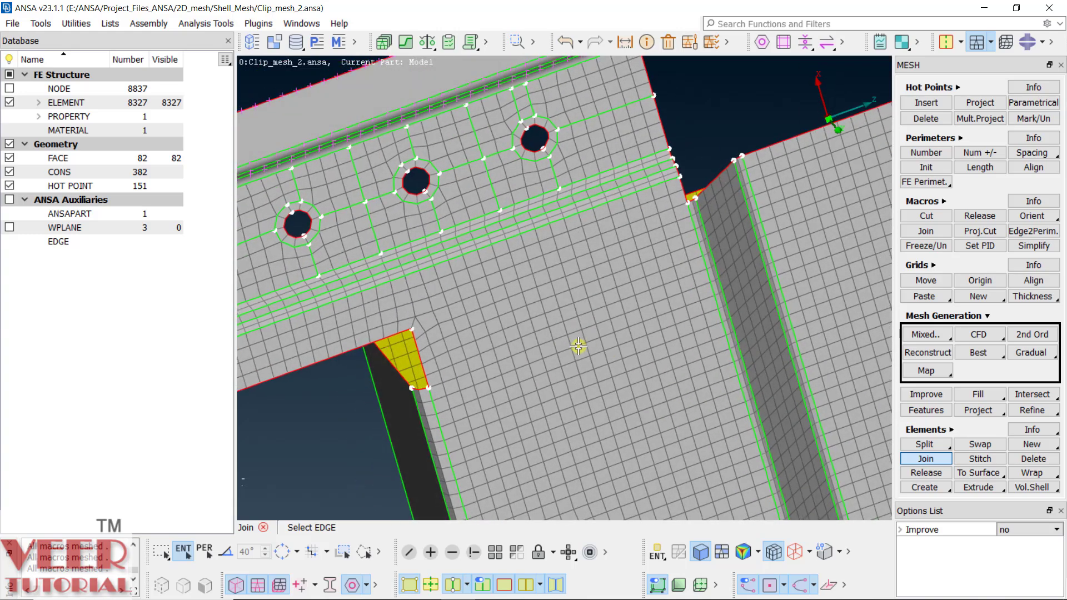
- Generate the Best mesh on the unmeshed upper bend strips and the rounded edge flange above the four holes
{"action": "scroll", "coordinate": [487, 283], "scroll_direction": "up", "scroll_amount": 6}
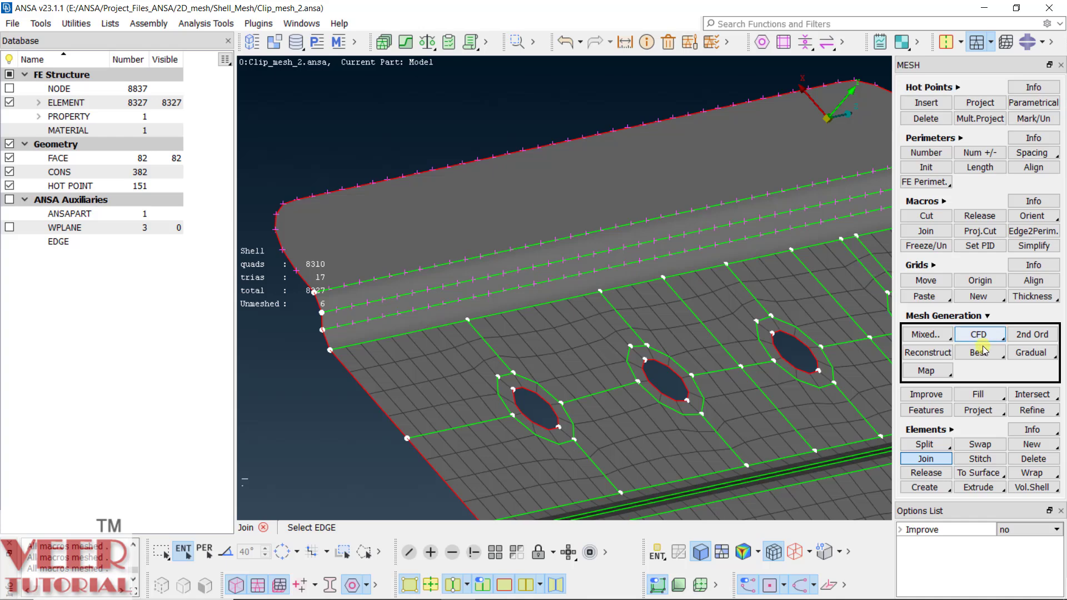
{"action": "right_click", "coordinate": [980, 353]}
{"action": "left_click", "coordinate": [990, 370]}
{"action": "left_click", "coordinate": [424, 312]}
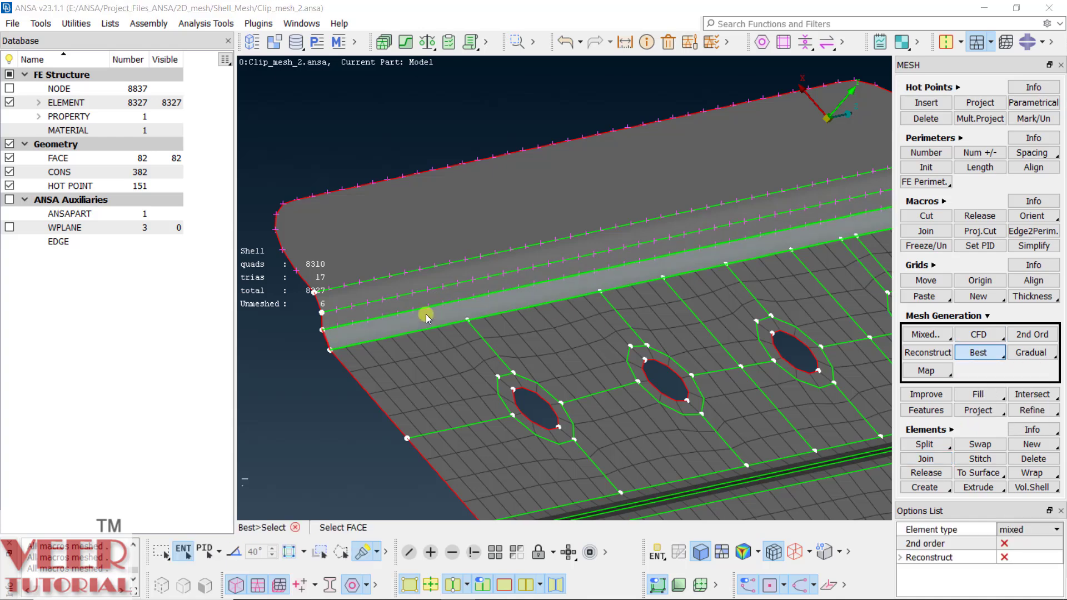
{"action": "middle_click", "coordinate": [398, 269]}
{"action": "scroll", "coordinate": [398, 269], "scroll_direction": "down", "scroll_amount": 5}
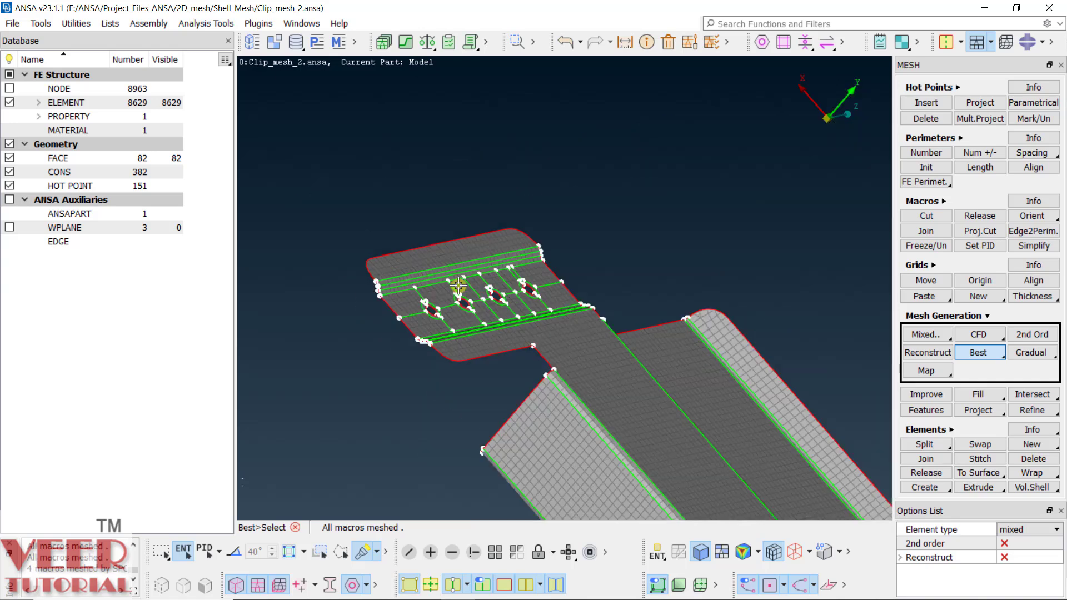
- Reduce the element number along the upper bend's interior line nearest the four holes
{"action": "left_click_drag", "start_coordinate": [459, 286], "coordinate": [322, 329], "text": "ctrl"}
{"action": "scroll", "coordinate": [322, 329], "scroll_direction": "up", "scroll_amount": 3}
{"action": "scroll", "coordinate": [505, 304], "scroll_direction": "down", "scroll_amount": 4}
{"action": "scroll", "coordinate": [490, 311], "scroll_direction": "up", "scroll_amount": 8}
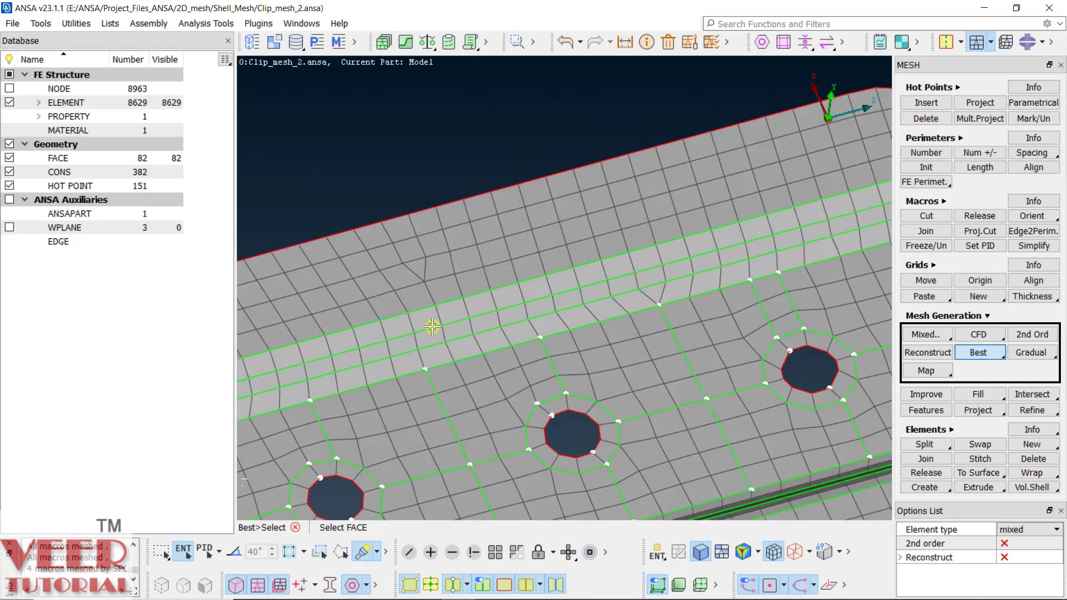
{"action": "scroll", "coordinate": [519, 330], "scroll_direction": "down", "scroll_amount": 3}
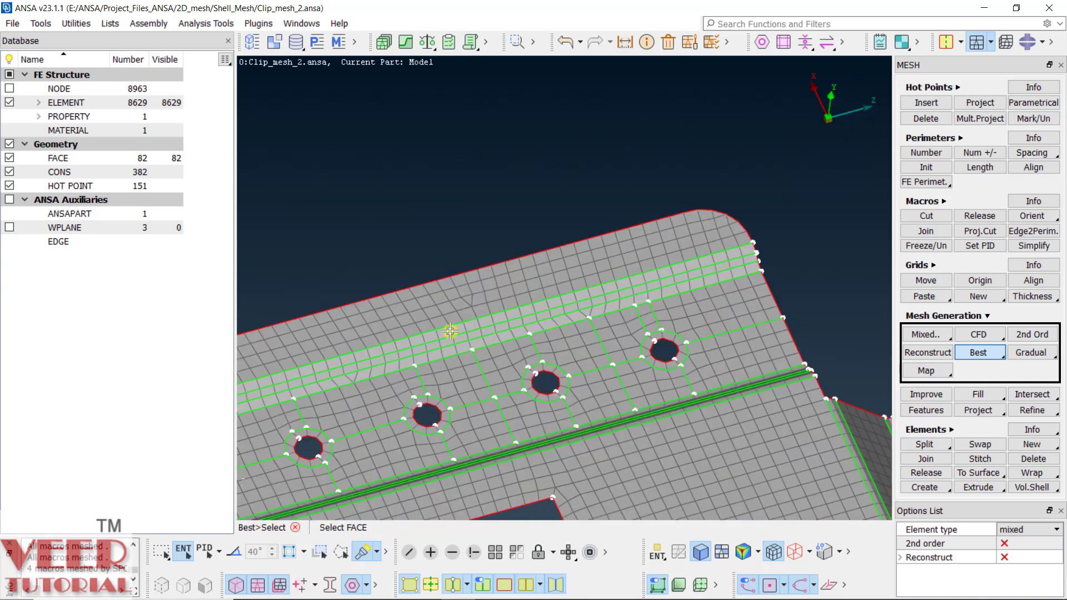
{"action": "left_click", "coordinate": [926, 152]}
{"action": "scroll", "coordinate": [571, 351], "scroll_direction": "down", "scroll_amount": 2}
{"action": "scroll", "coordinate": [483, 362], "scroll_direction": "up", "scroll_amount": 5}
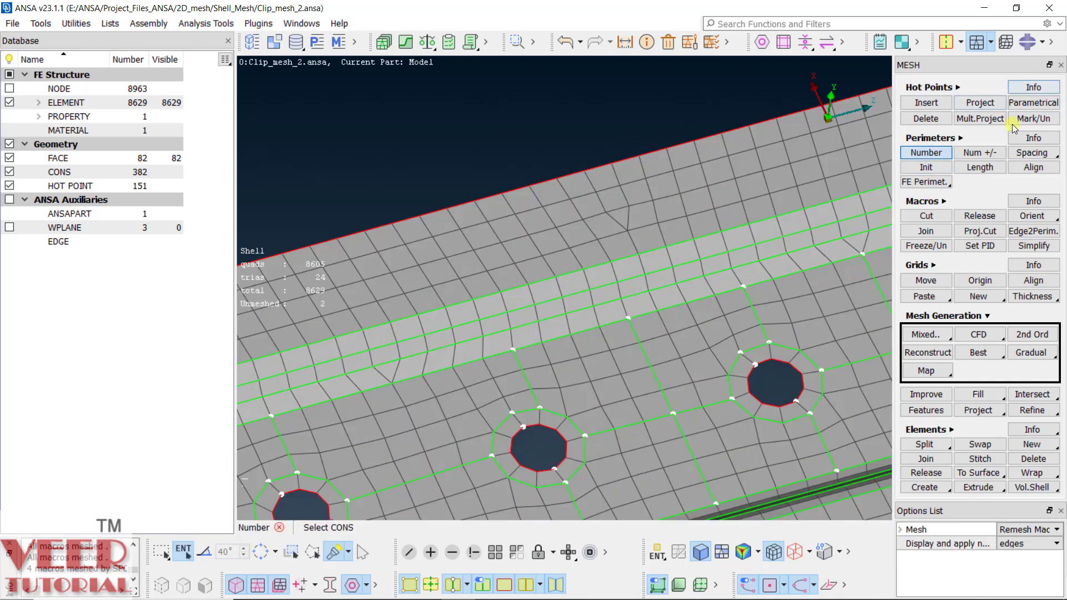
{"action": "left_click", "coordinate": [987, 154]}
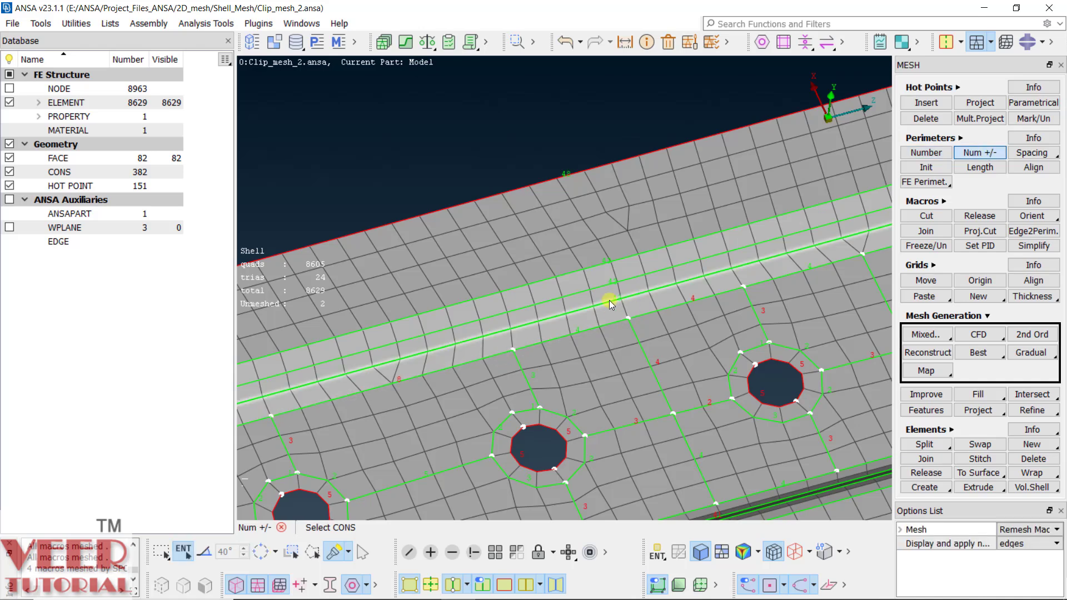
{"action": "scroll", "coordinate": [618, 299], "scroll_direction": "up", "scroll_amount": 4}
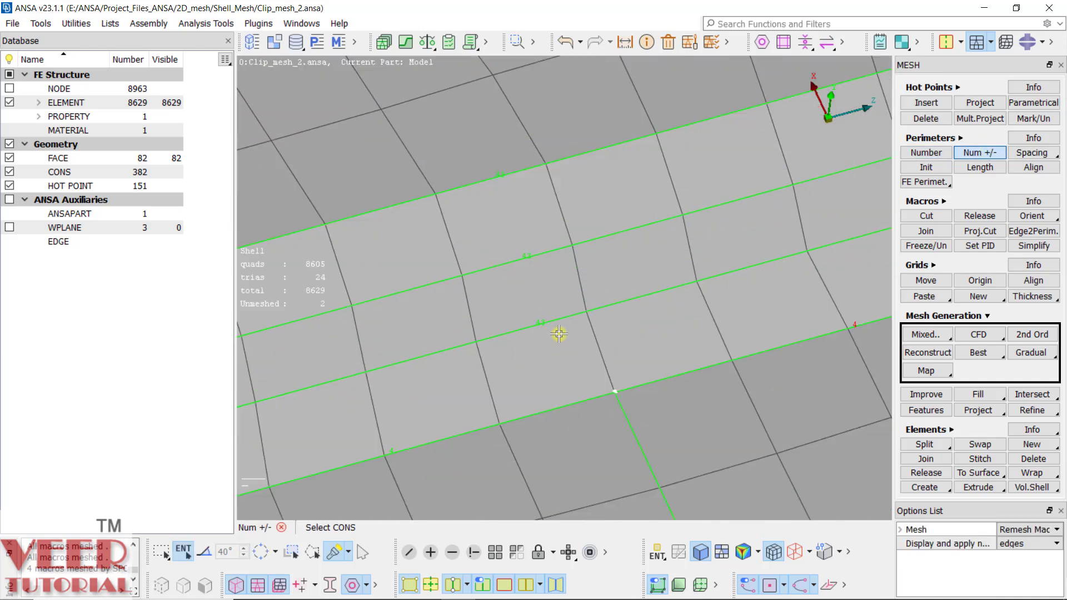
{"action": "left_click", "coordinate": [534, 330]}
{"action": "scroll", "coordinate": [529, 325], "scroll_direction": "down", "scroll_amount": 4}
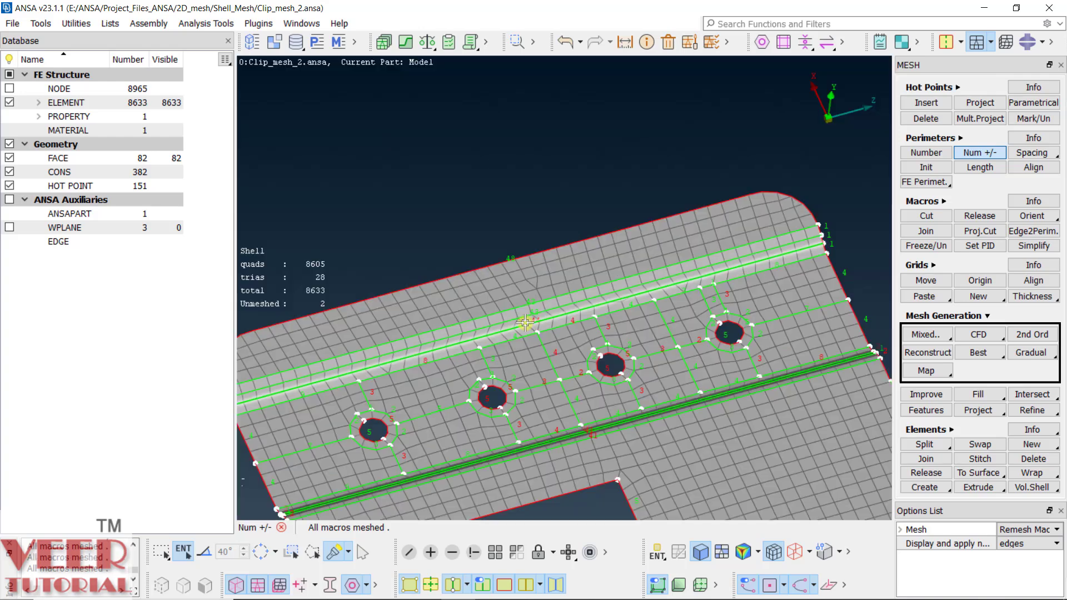
{"action": "right_click", "coordinate": [525, 323]}
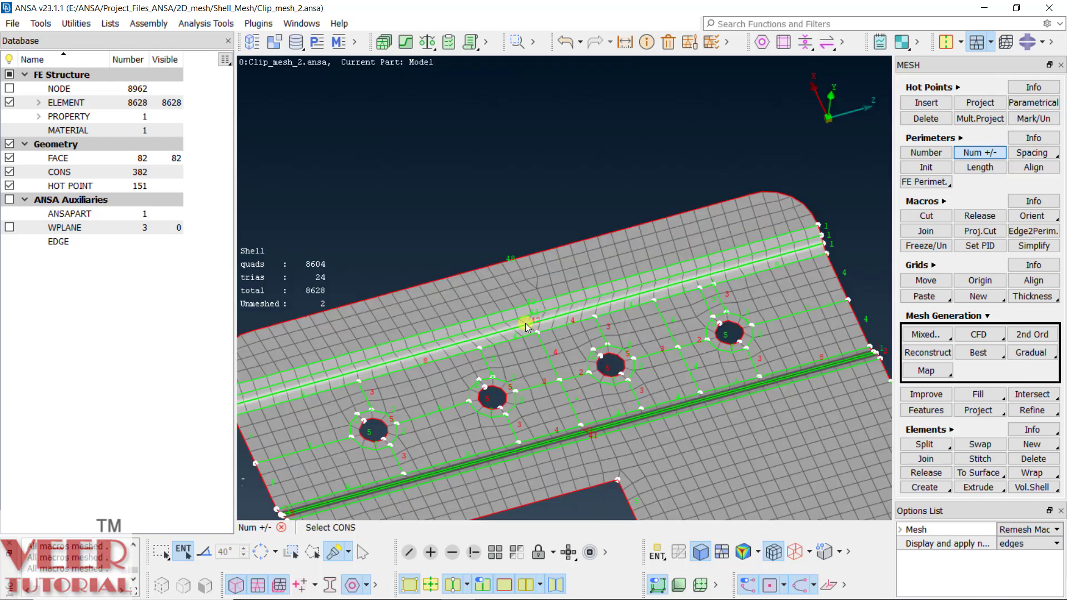
{"action": "right_click", "coordinate": [526, 322]}
{"action": "scroll", "coordinate": [363, 371], "scroll_direction": "up", "scroll_amount": 3}
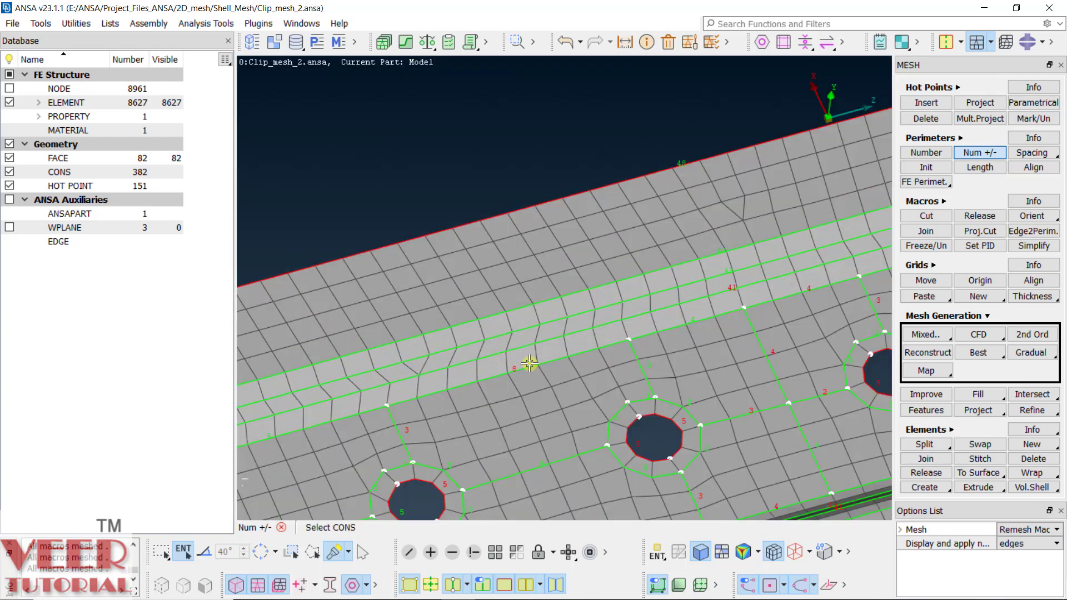
{"action": "scroll", "coordinate": [530, 363], "scroll_direction": "down", "scroll_amount": 3}
{"action": "scroll", "coordinate": [528, 334], "scroll_direction": "up", "scroll_amount": 3}
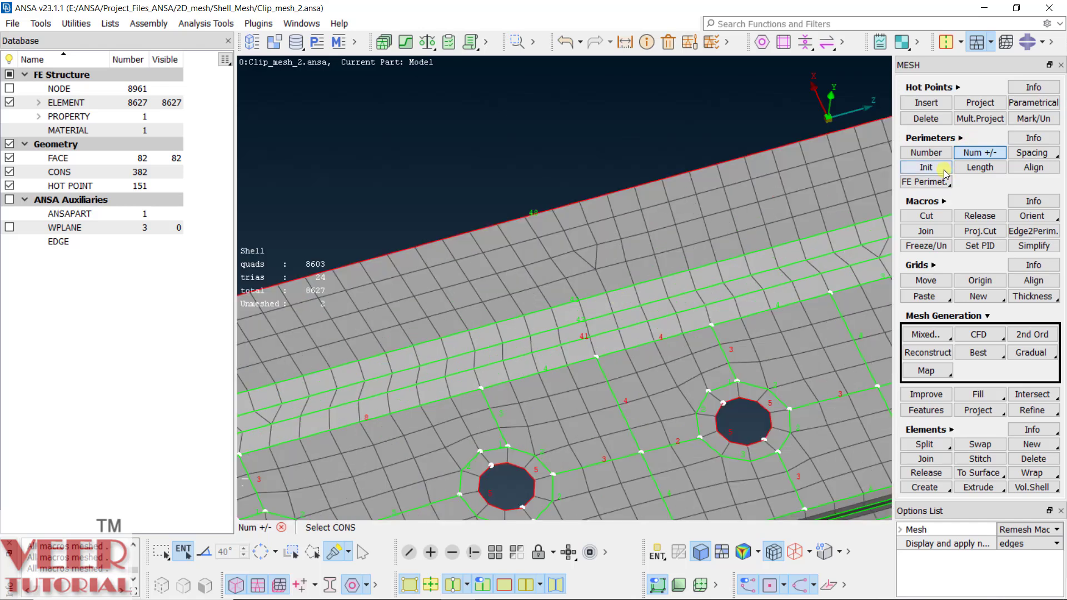
- Set the element number to 41 on the upper bend's two lines farthest from the four holes
{"action": "left_click", "coordinate": [926, 153]}
{"action": "left_click", "coordinate": [595, 319]}
{"action": "left_click", "coordinate": [591, 300]}
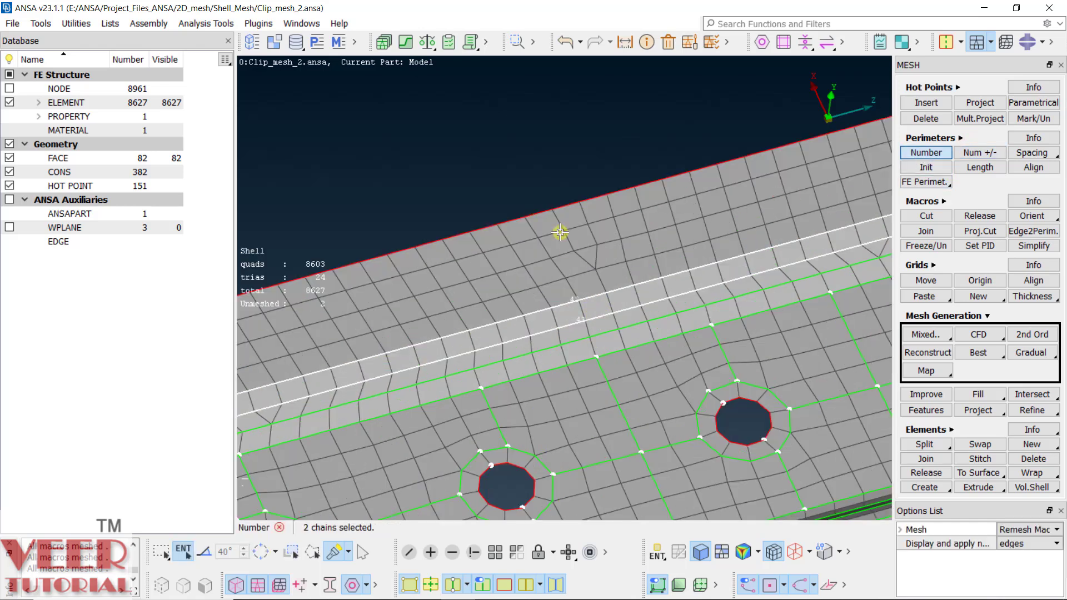
{"action": "middle_click", "coordinate": [555, 232]}
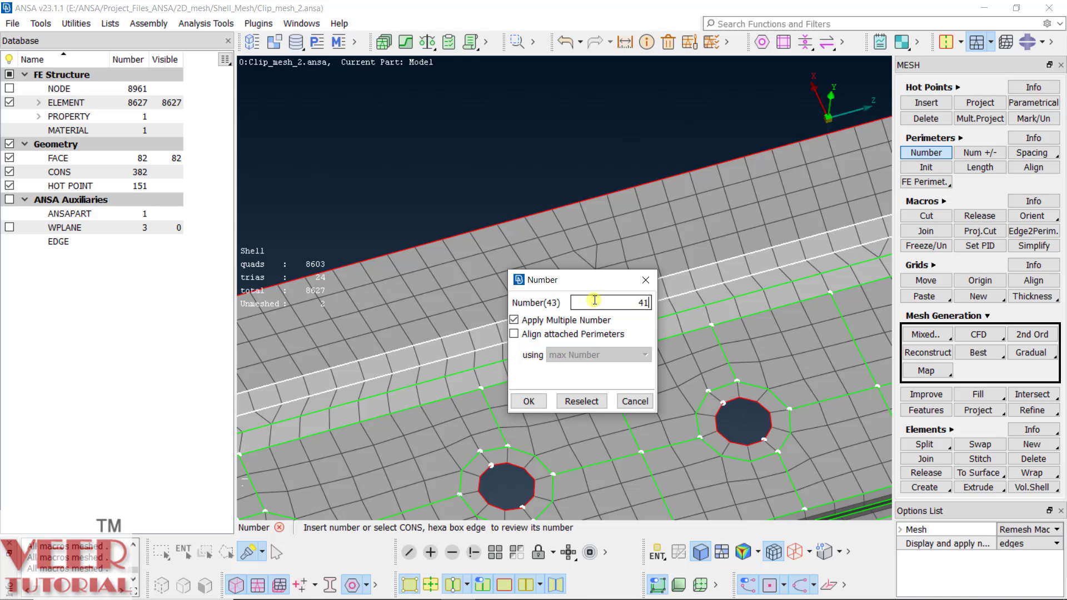
{"action": "left_click", "coordinate": [528, 401]}
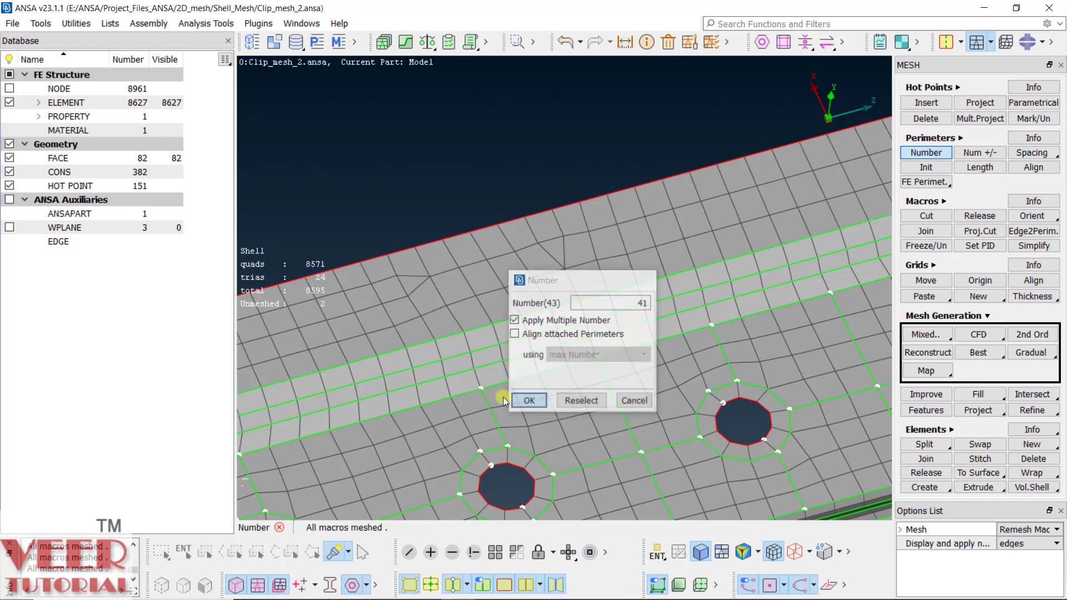
- Raise the element number to 2 across the upper bend's two outer strips at both ends, keeping one element across the middle strip
{"action": "scroll", "coordinate": [346, 232], "scroll_direction": "down", "scroll_amount": 5}
{"action": "scroll", "coordinate": [360, 273], "scroll_direction": "up", "scroll_amount": 5}
{"action": "scroll", "coordinate": [360, 272], "scroll_direction": "up", "scroll_amount": 5}
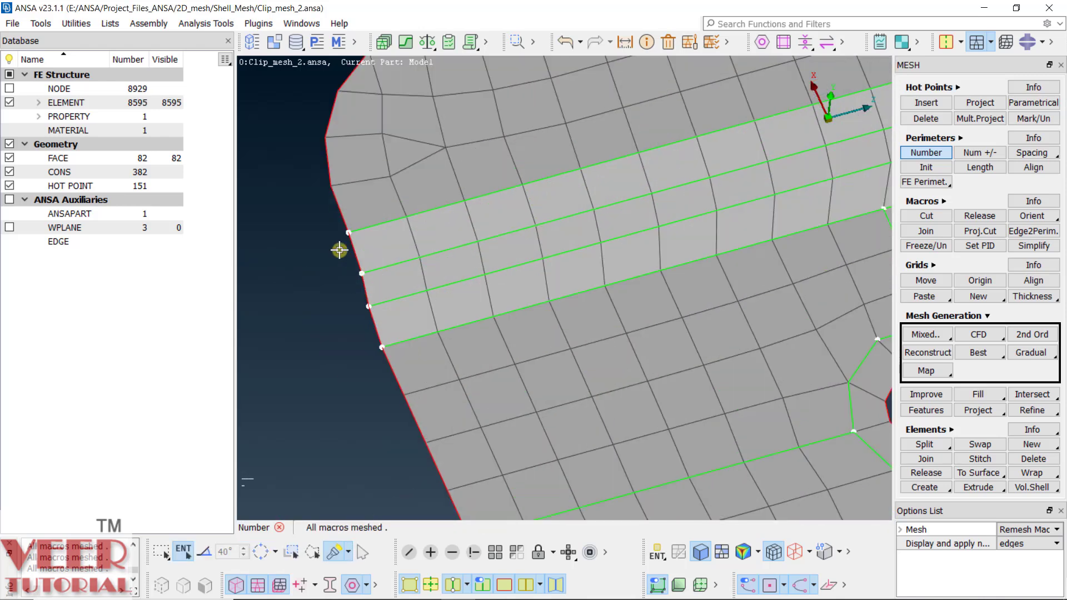
{"action": "left_click", "coordinate": [968, 141]}
{"action": "left_click", "coordinate": [978, 143]}
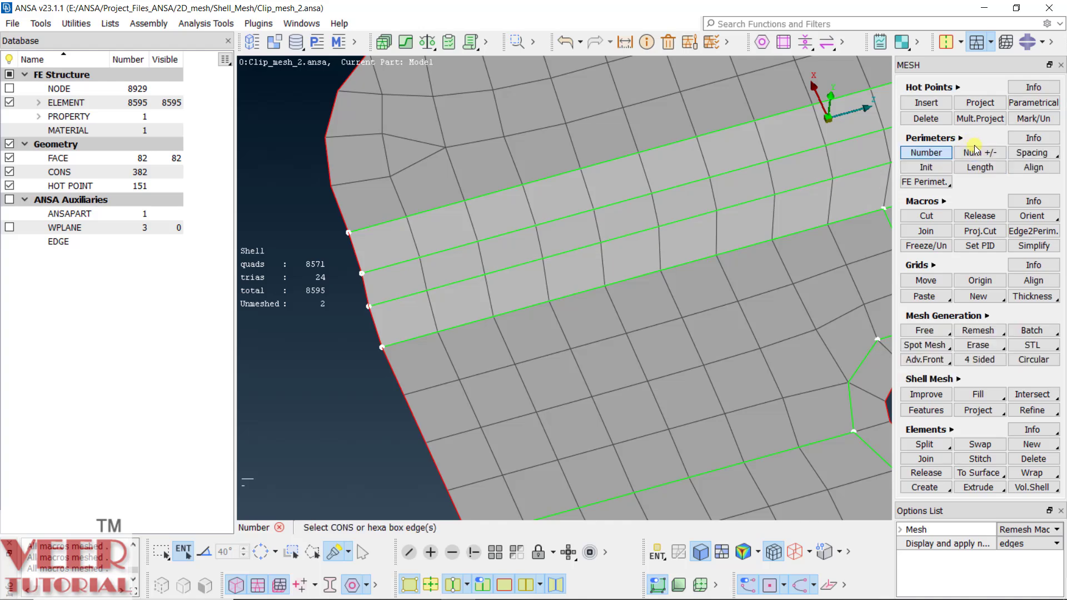
{"action": "left_click", "coordinate": [980, 152]}
{"action": "left_click", "coordinate": [351, 245]}
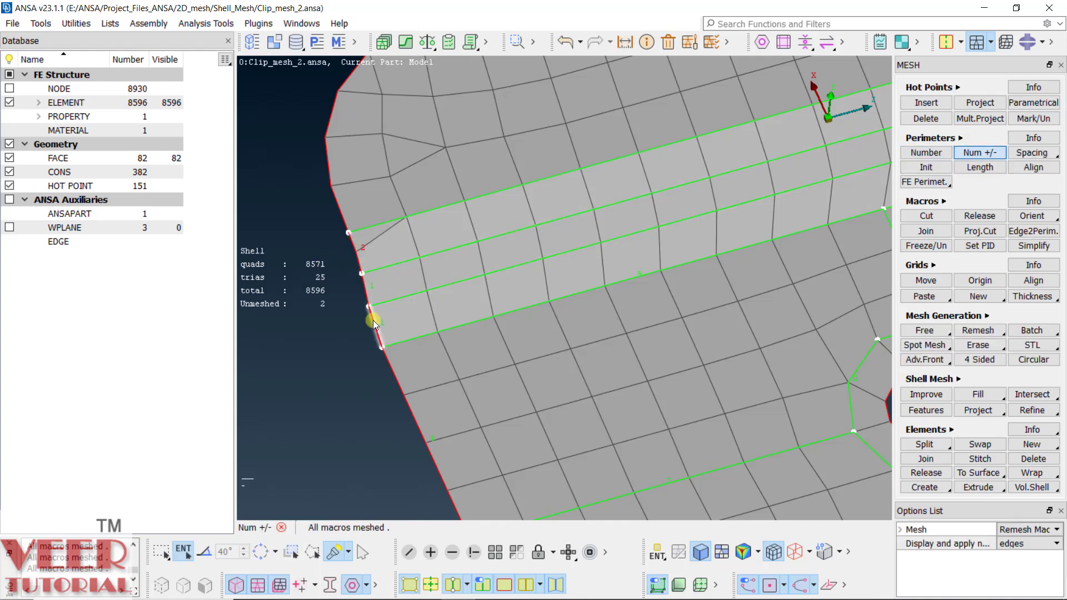
{"action": "scroll", "coordinate": [346, 341], "scroll_direction": "down", "scroll_amount": 5}
{"action": "scroll", "coordinate": [783, 150], "scroll_direction": "up", "scroll_amount": 5}
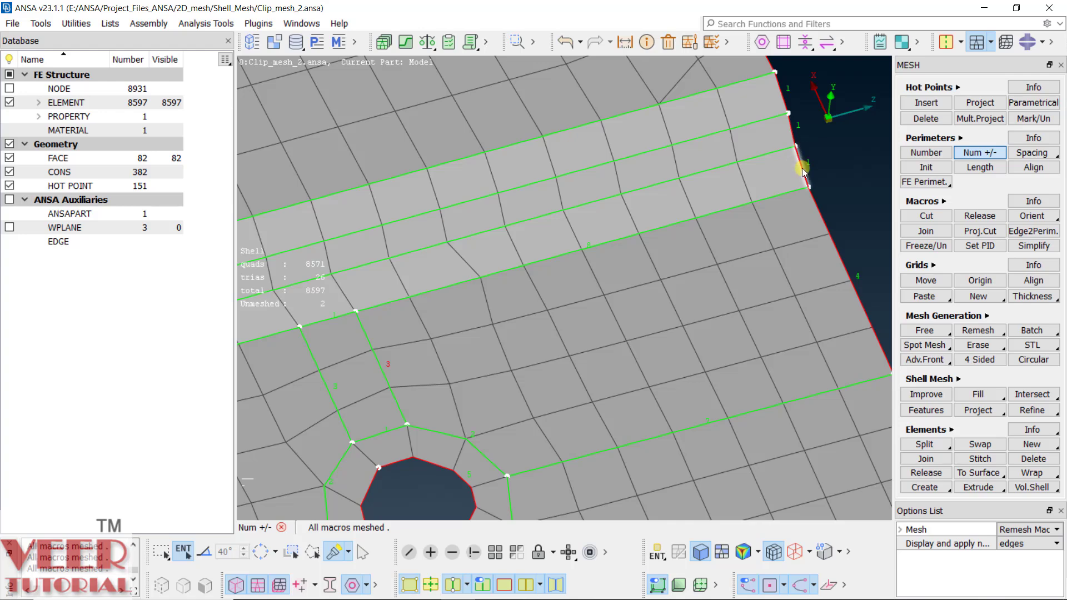
{"action": "left_click", "coordinate": [801, 166]}
{"action": "left_click", "coordinate": [791, 120]}
{"action": "right_click", "coordinate": [792, 127]}
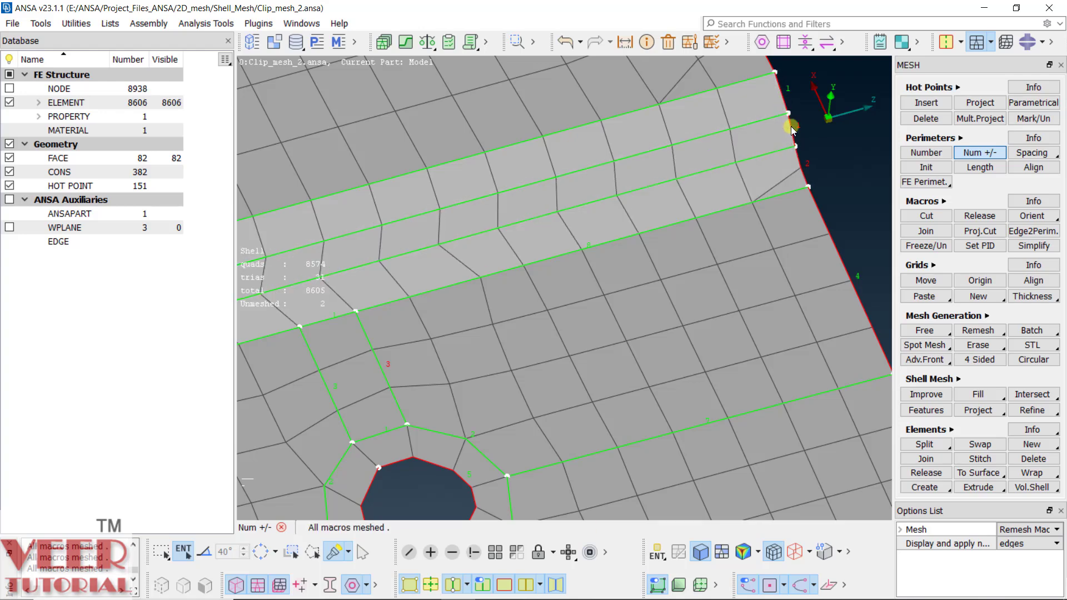
{"action": "left_click", "coordinate": [784, 97]}
- Match the element number on the upper bend's interior line nearest the holes to 41
{"action": "scroll", "coordinate": [773, 212], "scroll_direction": "down", "scroll_amount": 5}
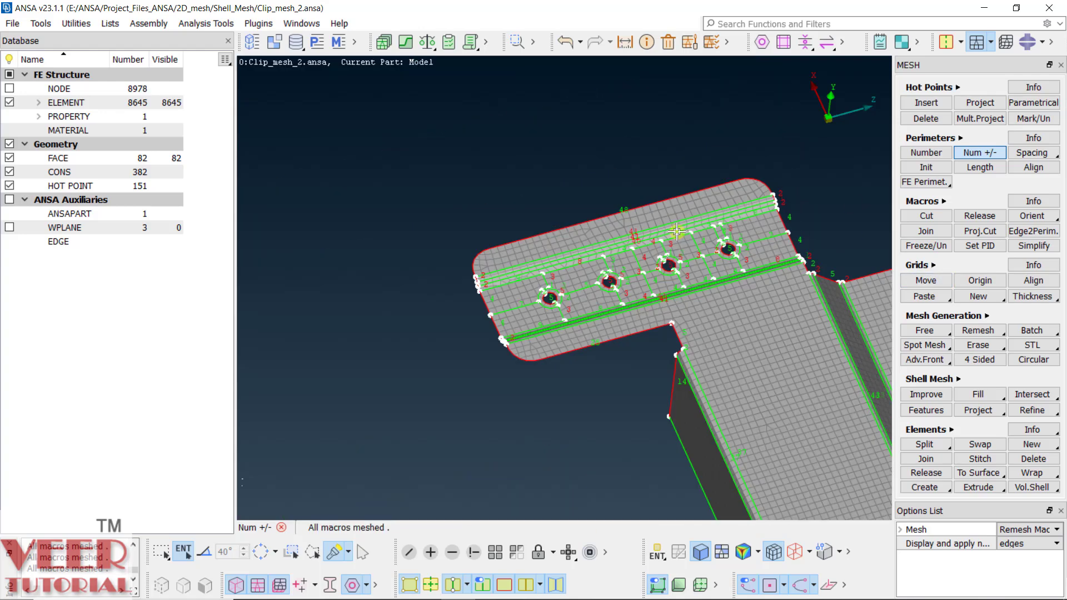
{"action": "scroll", "coordinate": [574, 255], "scroll_direction": "up", "scroll_amount": 5}
{"action": "left_click_drag", "start_coordinate": [598, 282], "coordinate": [661, 289], "text": "ctrl"}
{"action": "scroll", "coordinate": [684, 222], "scroll_direction": "up", "scroll_amount": 5}
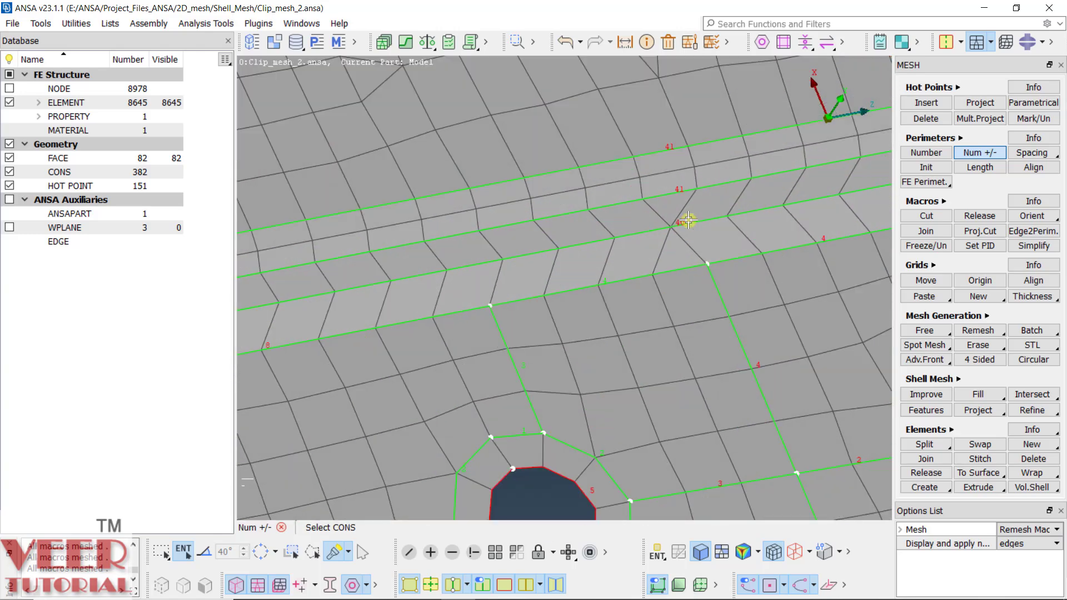
{"action": "left_click", "coordinate": [665, 228]}
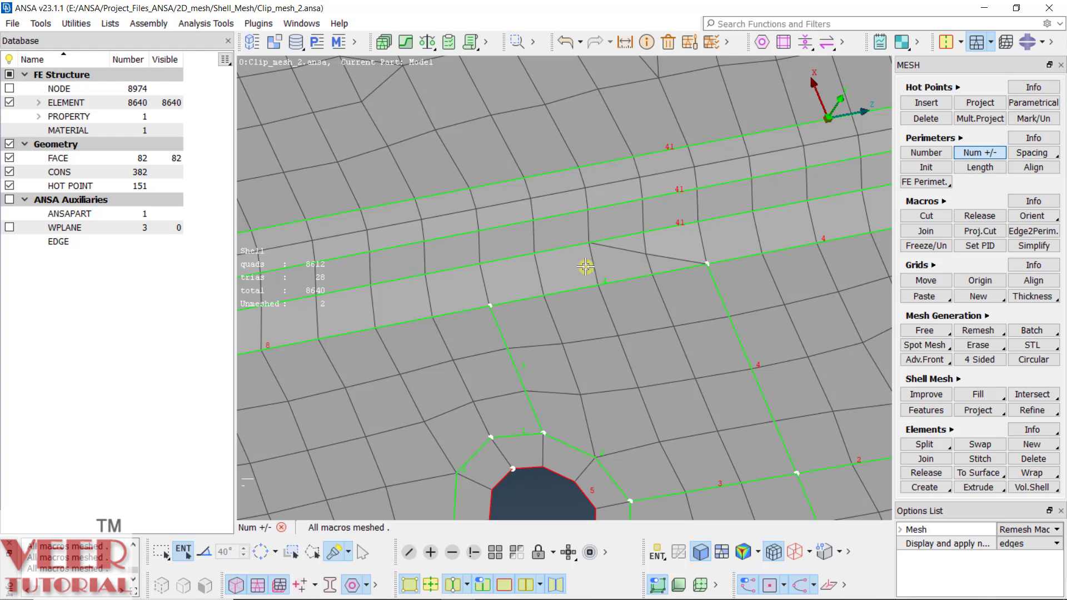
- Regenerate the mesh of the upper bend strip bordering the four-hole flange with the Map Re-Generate mesher
{"action": "scroll", "coordinate": [526, 278], "scroll_direction": "down", "scroll_amount": 5}
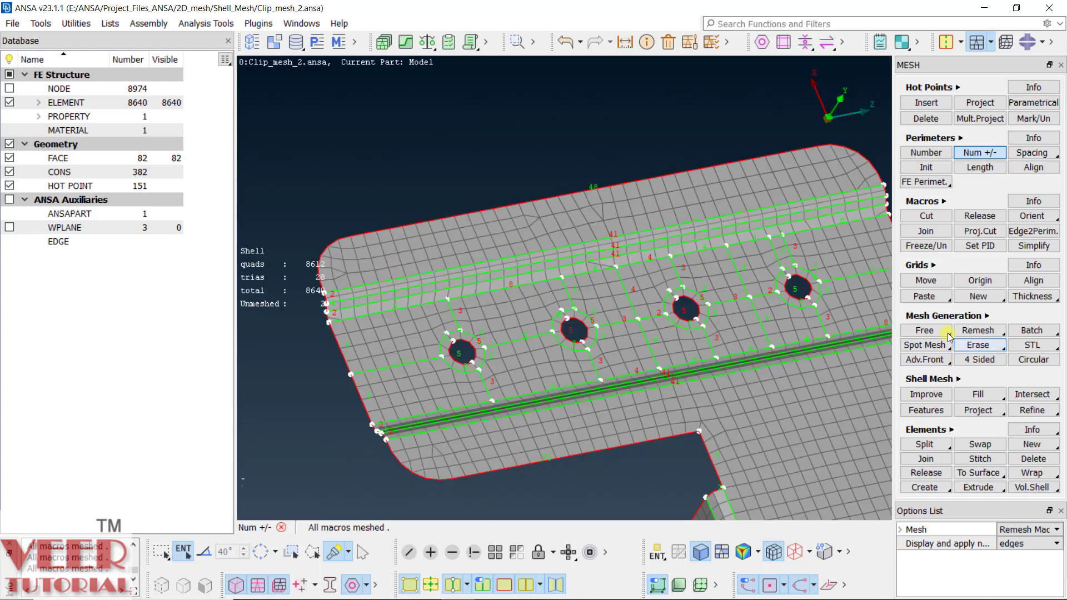
{"action": "left_click", "coordinate": [967, 316]}
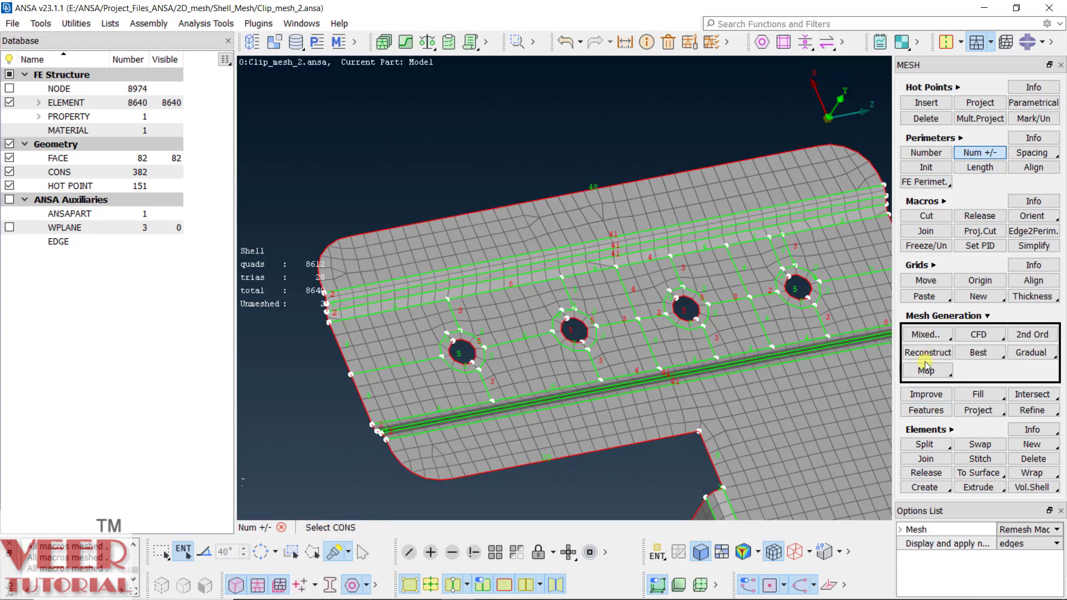
{"action": "left_click", "coordinate": [926, 370]}
{"action": "left_click", "coordinate": [938, 401]}
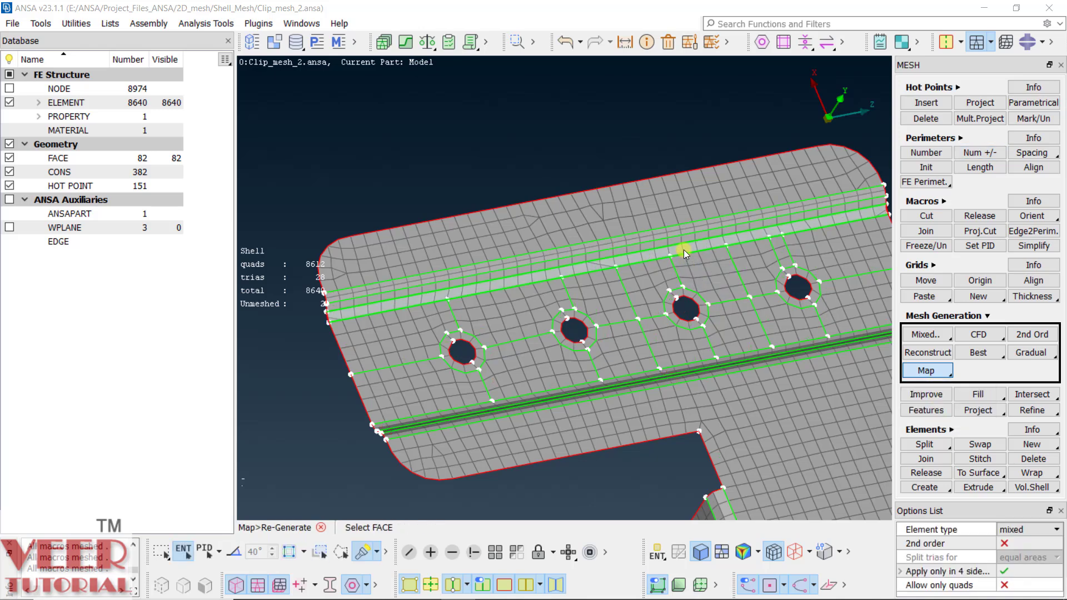
{"action": "left_click", "coordinate": [683, 250]}
{"action": "middle_click", "coordinate": [683, 252]}
{"action": "scroll", "coordinate": [745, 232], "scroll_direction": "up", "scroll_amount": 5}
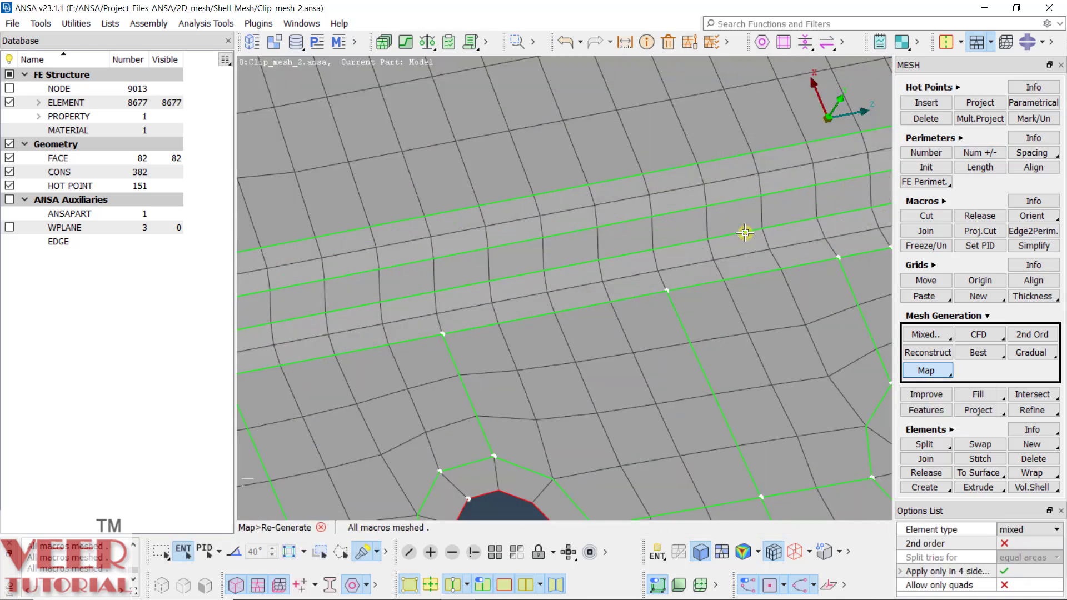
- Examine the mesh along the upper bend and around both rounded corners of the edge flange
{"action": "scroll", "coordinate": [726, 259], "scroll_direction": "down", "scroll_amount": 5}
{"action": "scroll", "coordinate": [522, 310], "scroll_direction": "up", "scroll_amount": 5}
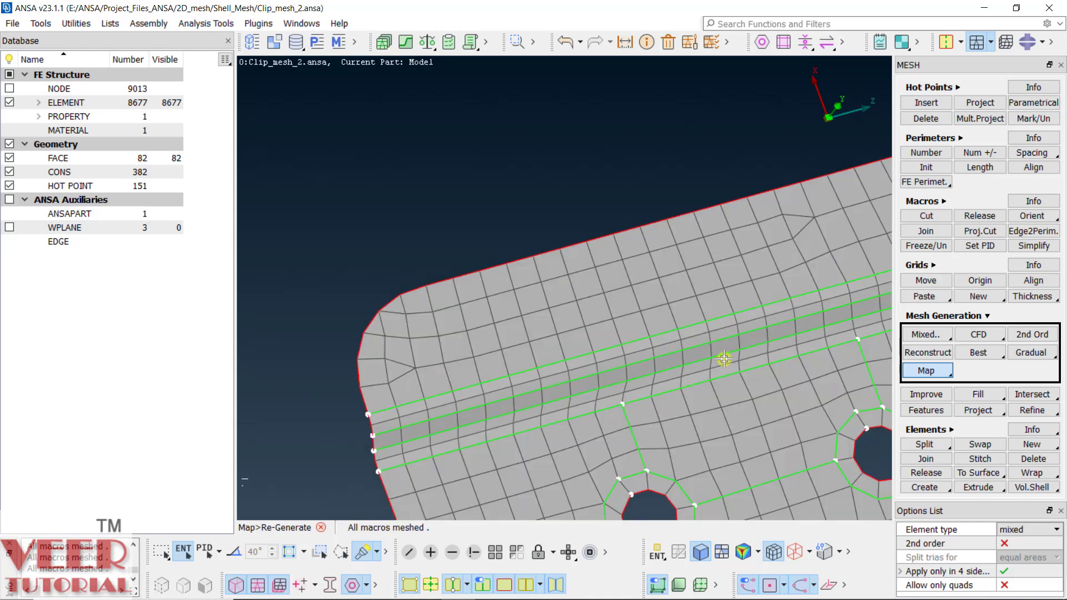
{"action": "left_click_drag", "start_coordinate": [673, 371], "coordinate": [606, 342], "text": "ctrl"}
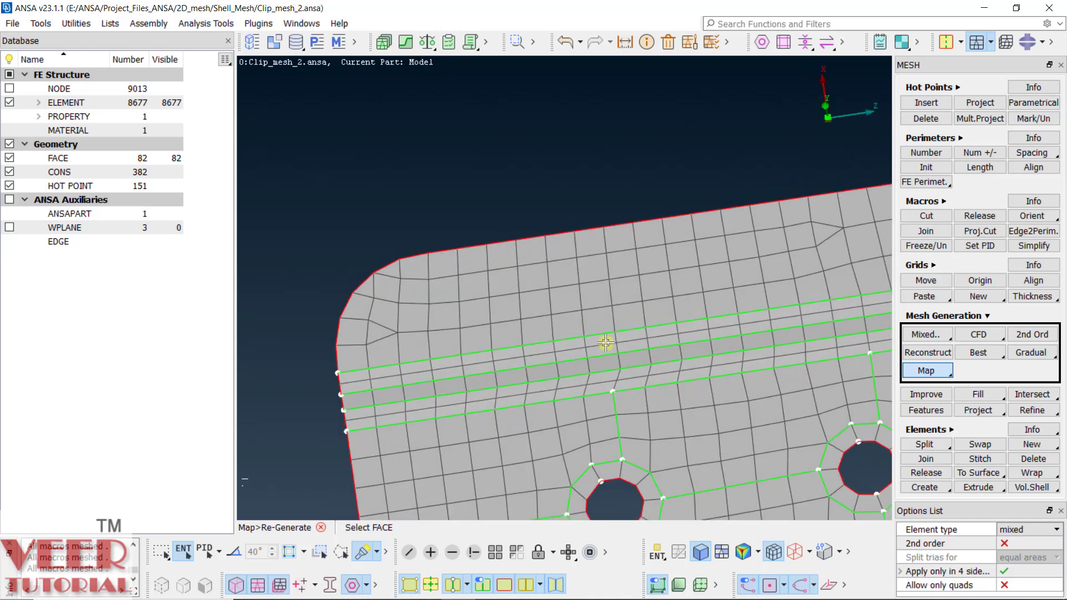
{"action": "scroll", "coordinate": [392, 340], "scroll_direction": "down", "scroll_amount": 5}
{"action": "scroll", "coordinate": [647, 296], "scroll_direction": "up", "scroll_amount": 5}
{"action": "scroll", "coordinate": [503, 306], "scroll_direction": "down", "scroll_amount": 2}
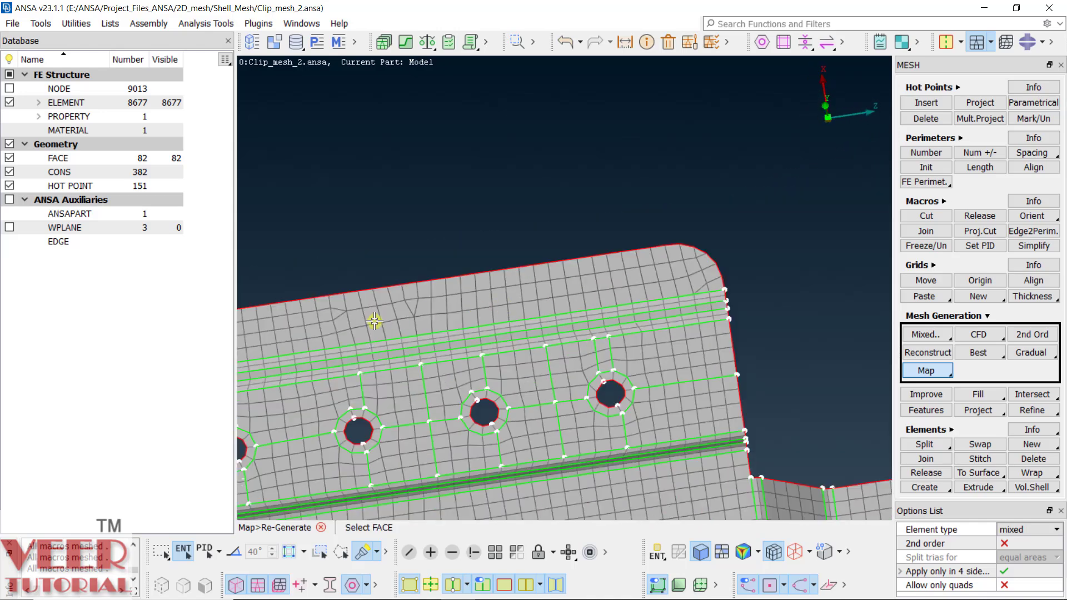
{"action": "scroll", "coordinate": [758, 253], "scroll_direction": "up", "scroll_amount": 3}
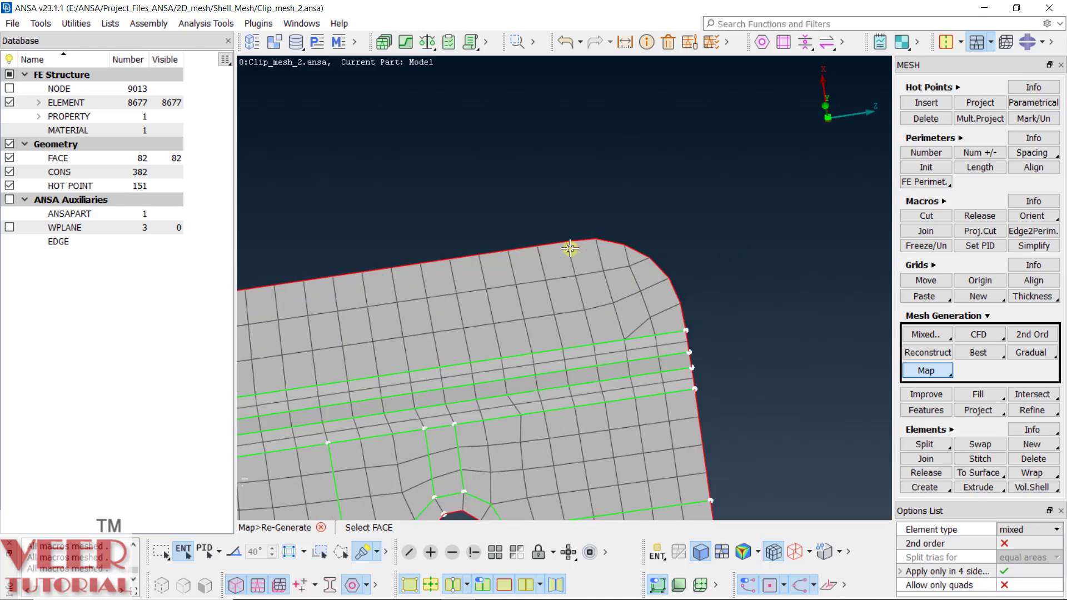
{"action": "left_click", "coordinate": [546, 239]}
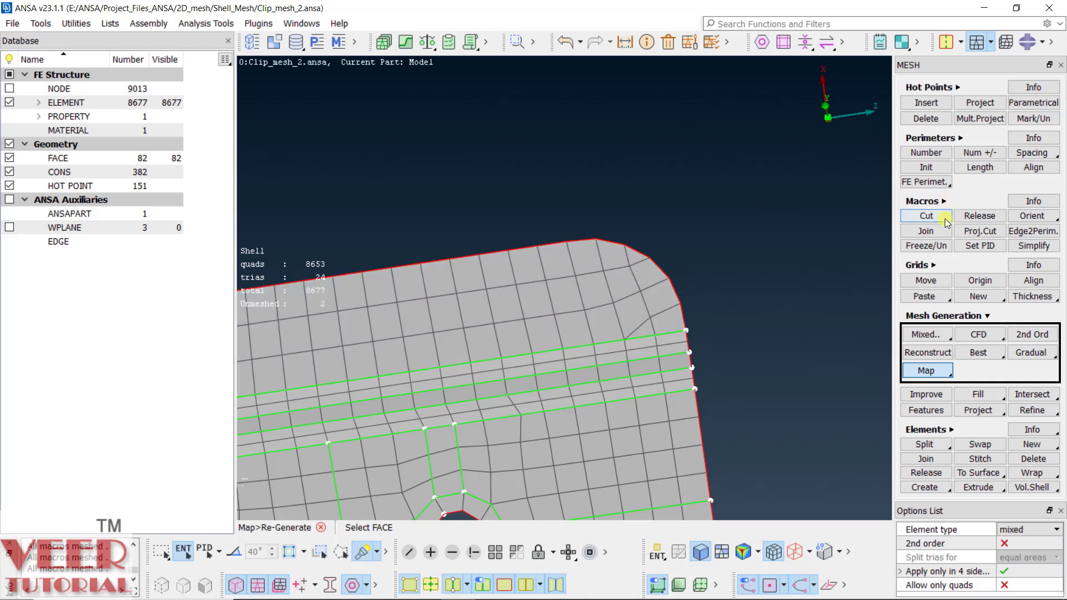
- Cut the edge flange face from the bend line to the outer edge where the rounded corner nearest the main body begins
{"action": "left_click", "coordinate": [944, 219]}
{"action": "left_click", "coordinate": [670, 278]}
{"action": "left_click", "coordinate": [558, 340]}
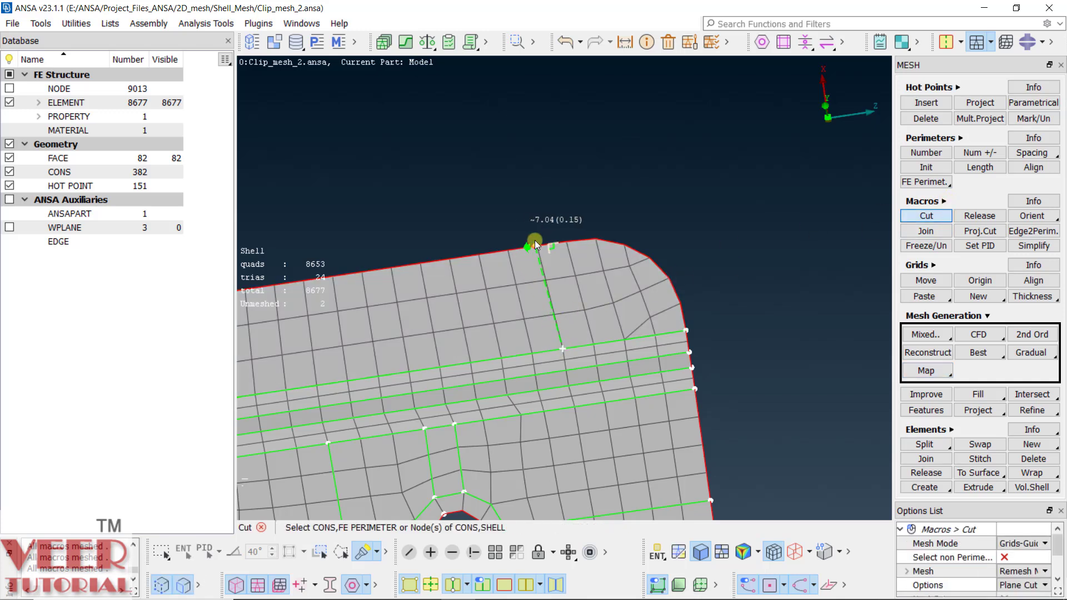
{"action": "left_click", "coordinate": [548, 241]}
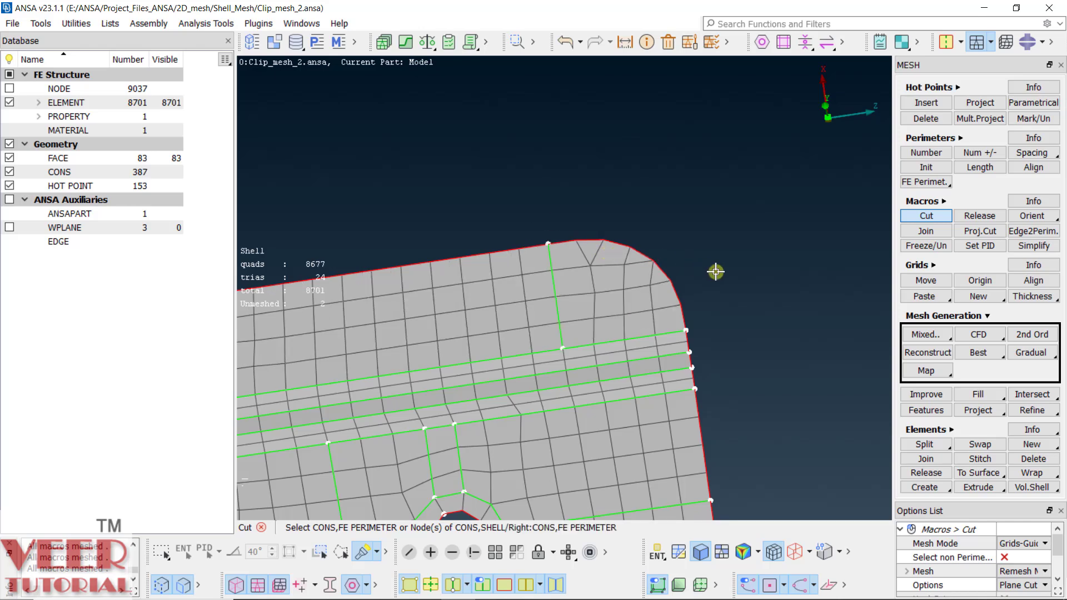
- Cut the edge flange face across its width beside the opposite rounded corner
{"action": "scroll", "coordinate": [716, 272], "scroll_direction": "down", "scroll_amount": 5}
{"action": "scroll", "coordinate": [606, 294], "scroll_direction": "up", "scroll_amount": 5}
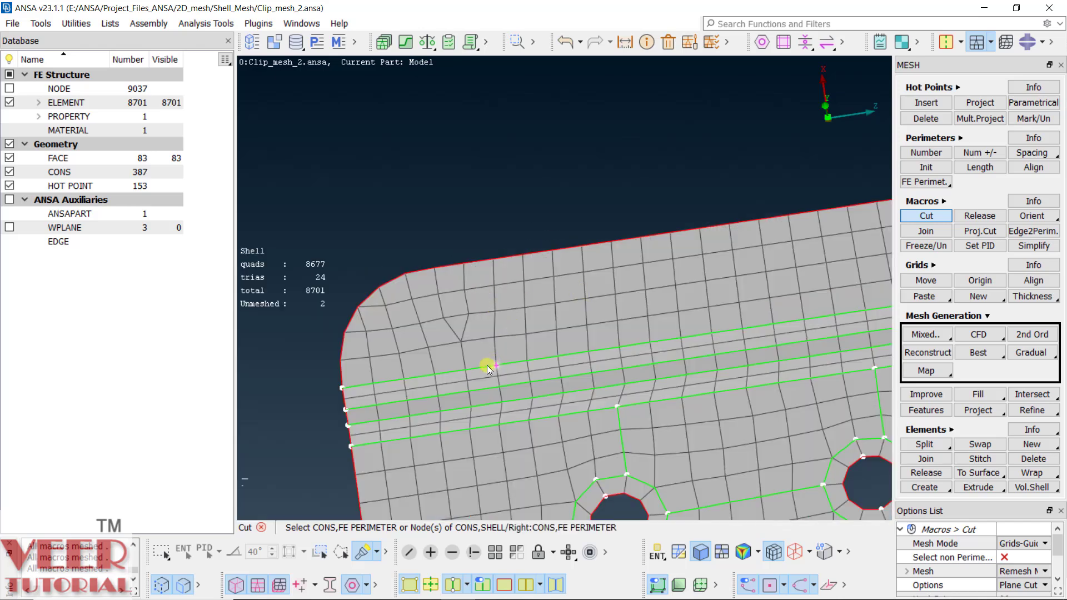
{"action": "left_click", "coordinate": [466, 367]}
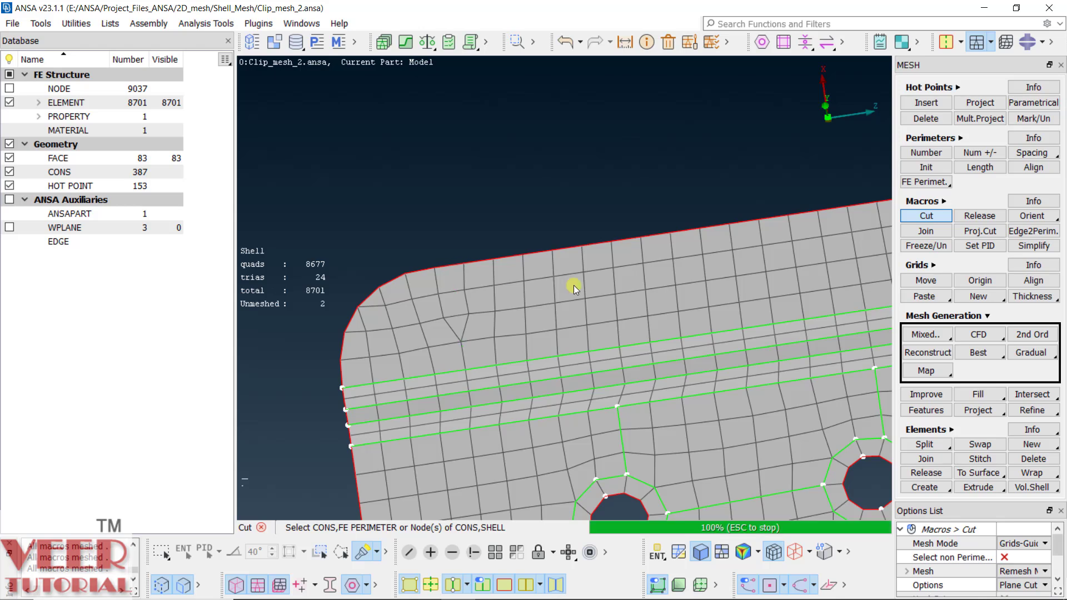
{"action": "left_click", "coordinate": [340, 355]}
- Reduce the number of elements along the edge flange's straight outer edge between the two corner cuts
{"action": "scroll", "coordinate": [478, 318], "scroll_direction": "down", "scroll_amount": 3}
{"action": "scroll", "coordinate": [495, 312], "scroll_direction": "up", "scroll_amount": 3}
{"action": "scroll", "coordinate": [495, 311], "scroll_direction": "down", "scroll_amount": 1}
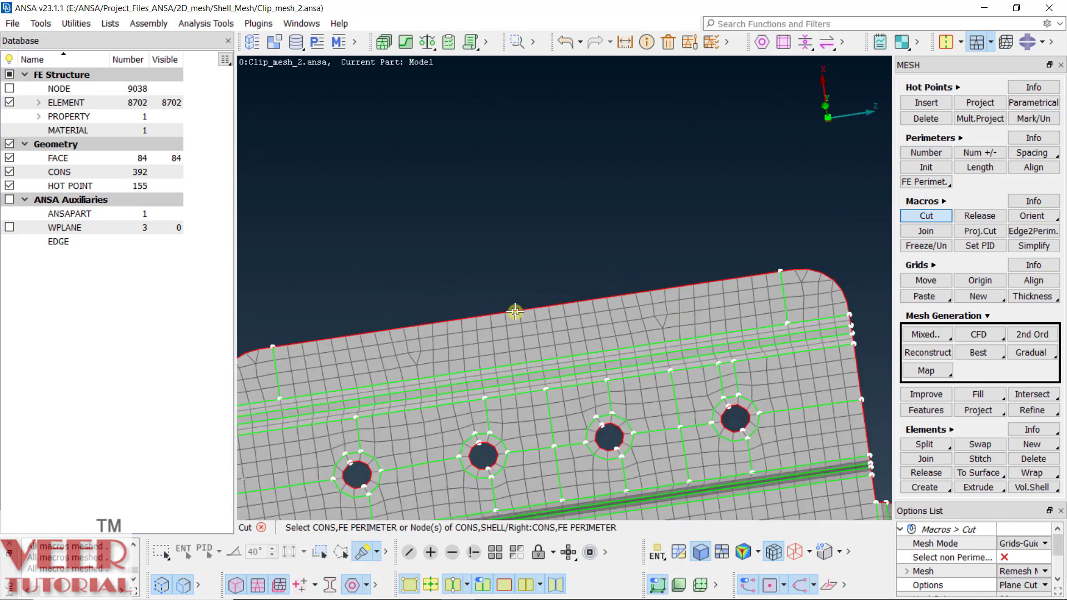
{"action": "left_click", "coordinate": [967, 154]}
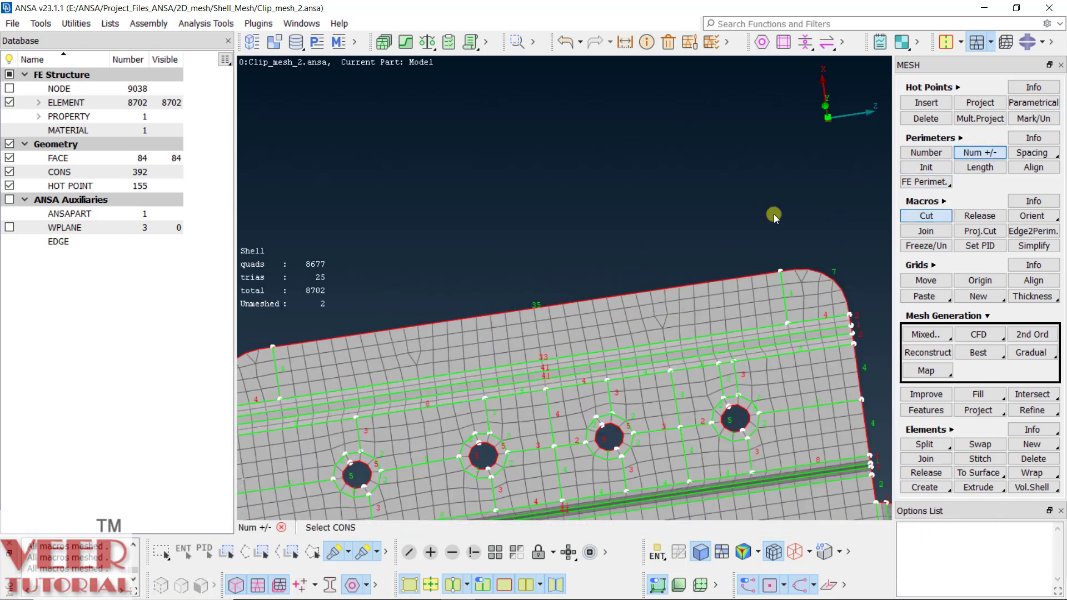
{"action": "left_click", "coordinate": [561, 305]}
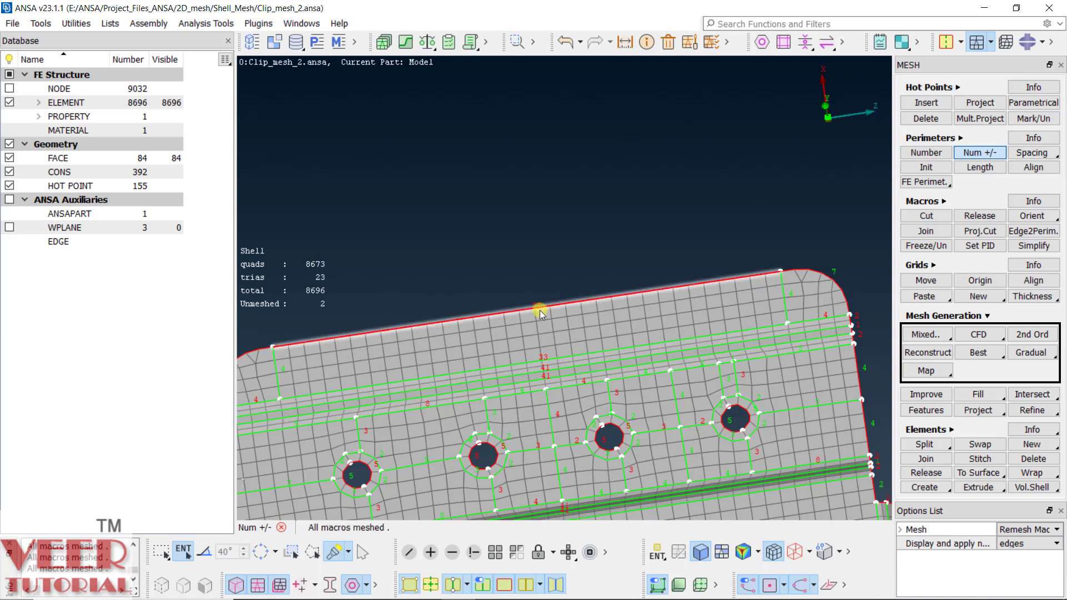
- Insert a hot point midway along the rounded edge of the edge flange corner nearest the main body
{"action": "scroll", "coordinate": [542, 261], "scroll_direction": "up", "scroll_amount": 2}
{"action": "scroll", "coordinate": [433, 278], "scroll_direction": "down", "scroll_amount": 4}
{"action": "scroll", "coordinate": [606, 278], "scroll_direction": "up", "scroll_amount": 5}
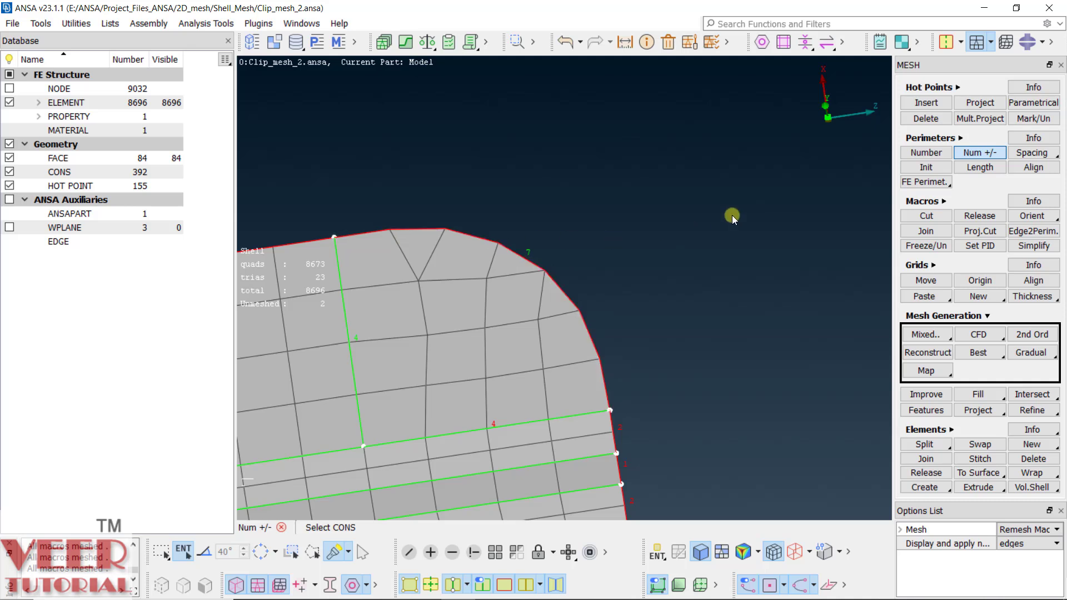
{"action": "left_click", "coordinate": [926, 103]}
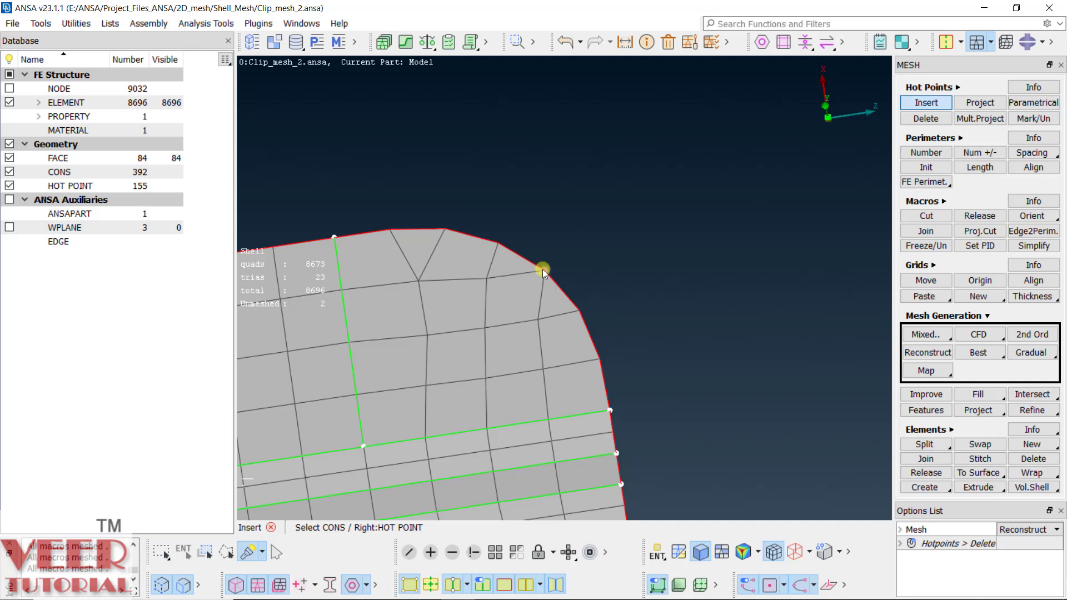
{"action": "left_click", "coordinate": [526, 256]}
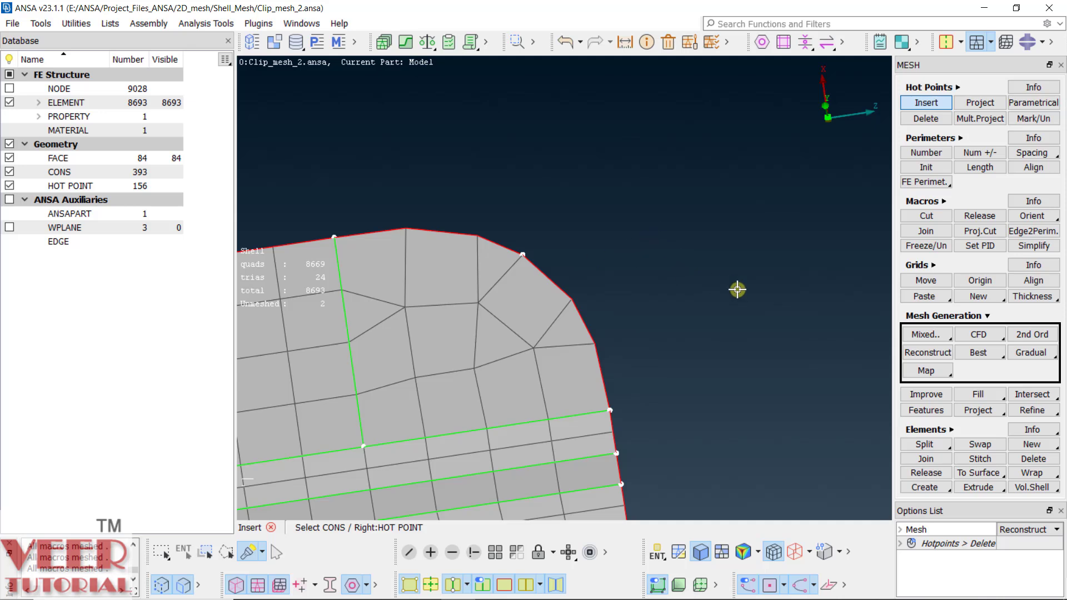
- Raise the element count to 4 on both arc segments beside the new hot point
{"action": "left_click", "coordinate": [979, 153]}
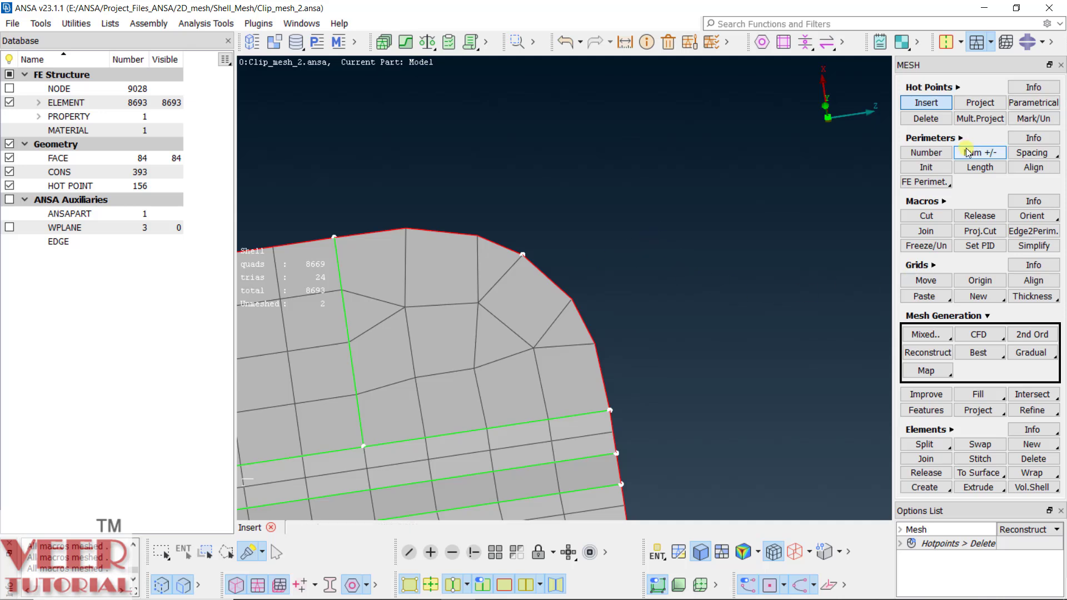
{"action": "left_click", "coordinate": [444, 233]}
{"action": "left_click", "coordinate": [581, 316]}
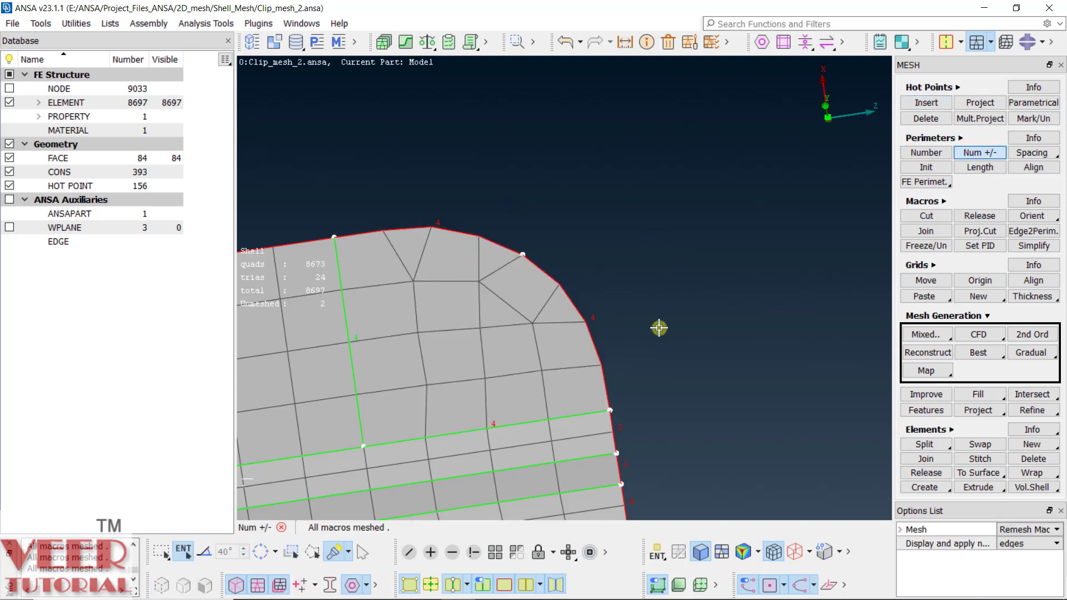
- Remesh the rounded corner face nearest the main body with a 4 Sided mesh, keeping Mixed elements and Standard smoothing
{"action": "left_click", "coordinate": [983, 318]}
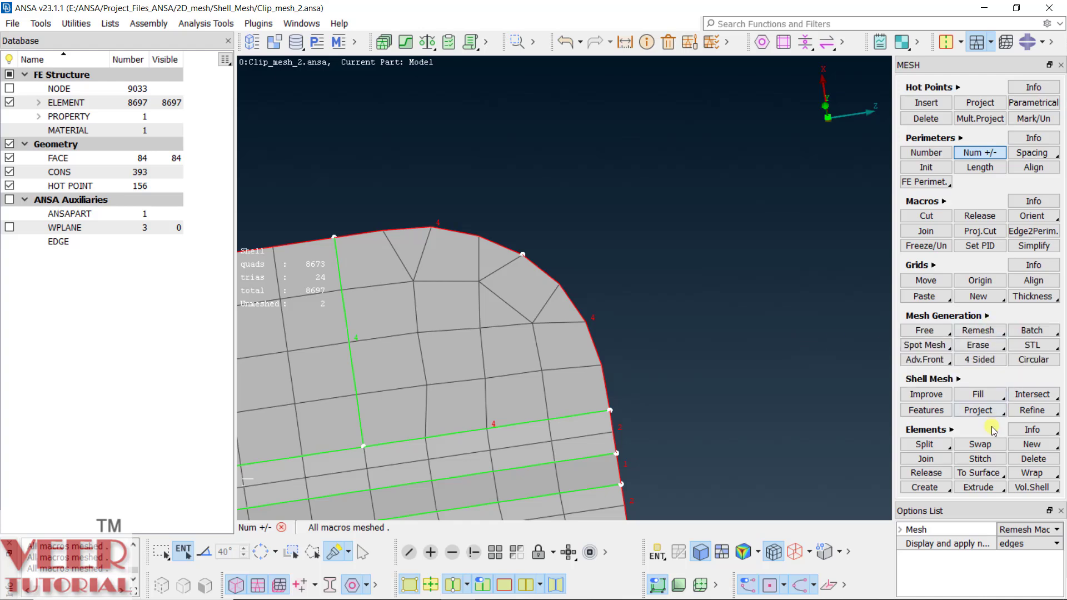
{"action": "left_click", "coordinate": [982, 360]}
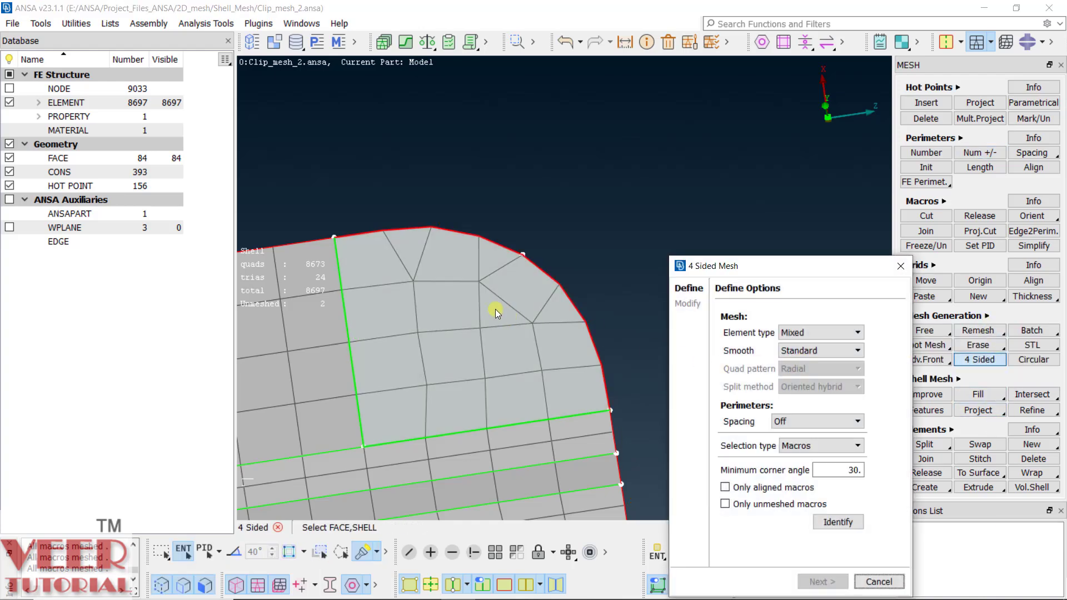
{"action": "left_click", "coordinate": [496, 313]}
{"action": "left_click", "coordinate": [821, 582]}
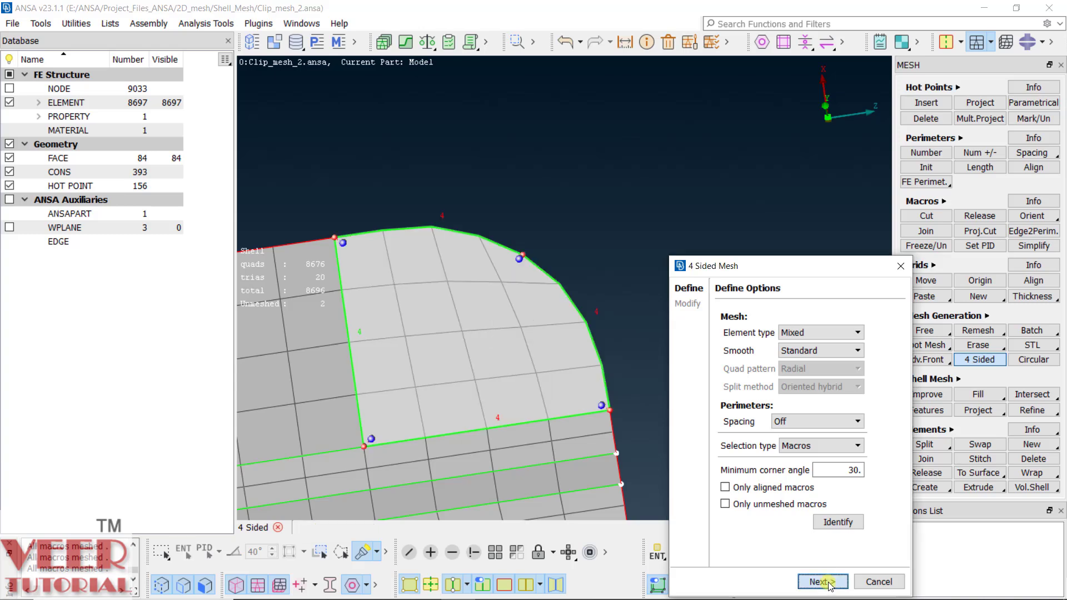
{"action": "left_click", "coordinate": [823, 581]}
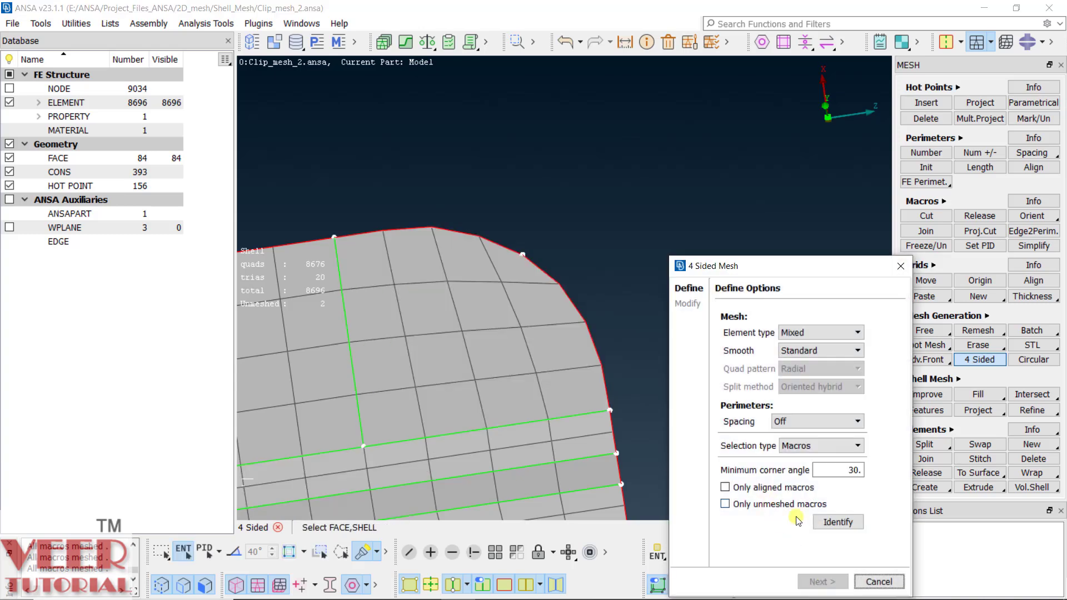
{"action": "left_click", "coordinate": [880, 583]}
- Insert a hot point midway along the arc of the edge flange's opposite rounded corner
{"action": "scroll", "coordinate": [710, 303], "scroll_direction": "down", "scroll_amount": 5}
{"action": "scroll", "coordinate": [409, 309], "scroll_direction": "up", "scroll_amount": 5}
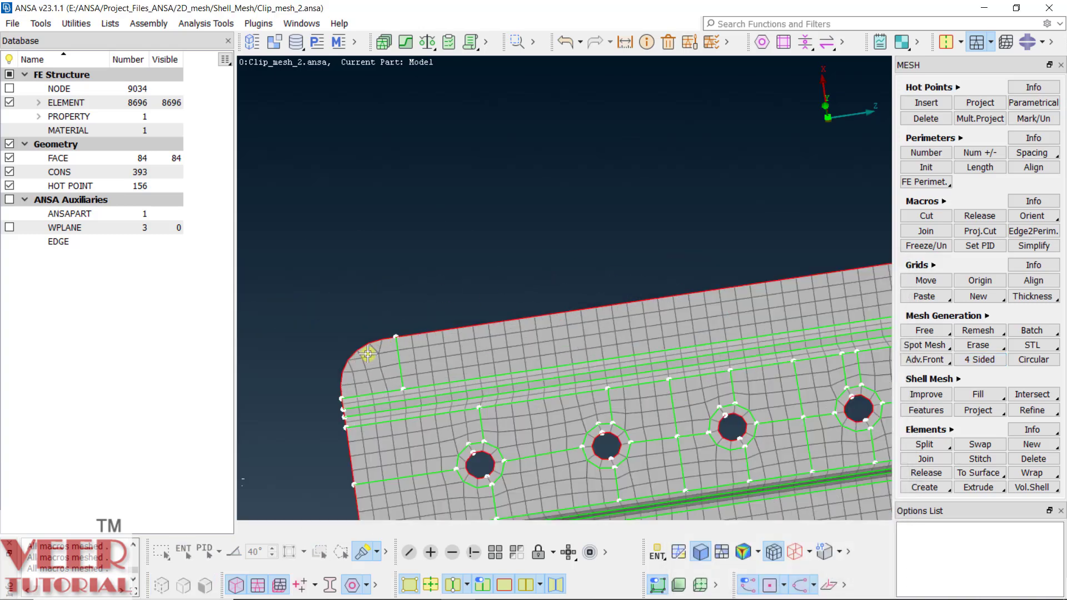
{"action": "left_click", "coordinate": [948, 104]}
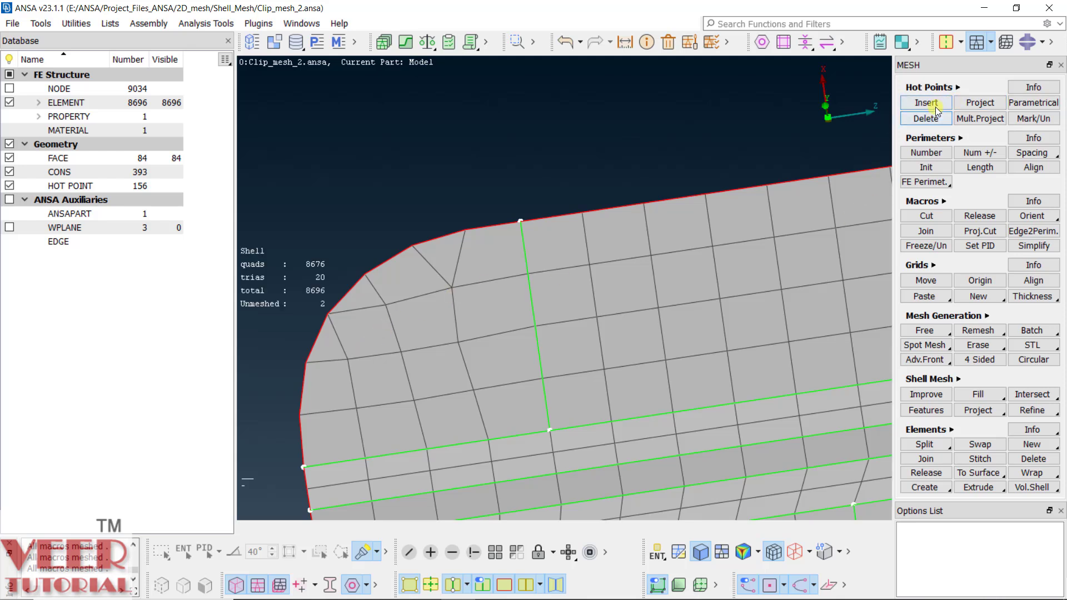
{"action": "left_click", "coordinate": [336, 299]}
- Raise both arc segments of the opposite rounded corner to 4 elements each
{"action": "left_click", "coordinate": [980, 153]}
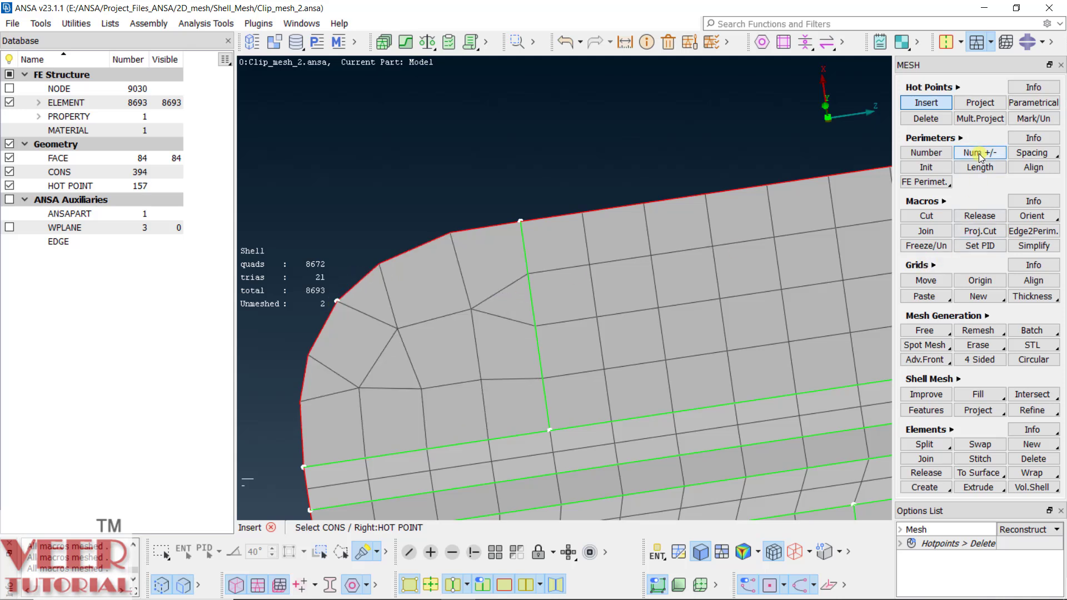
{"action": "left_click", "coordinate": [361, 273]}
{"action": "left_click", "coordinate": [301, 384]}
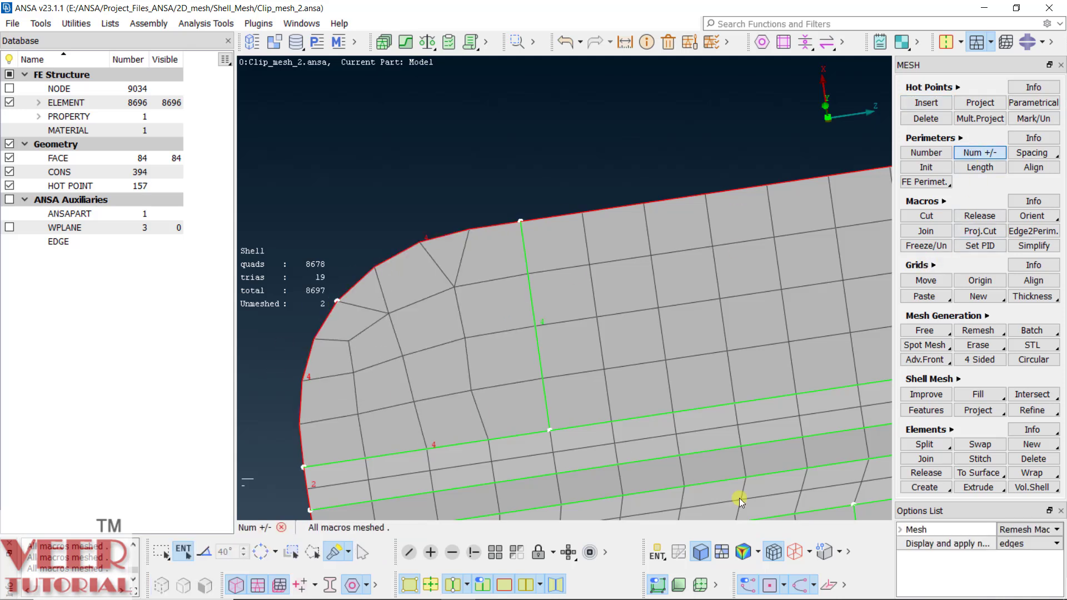
- Remesh the opposite rounded corner face of the edge flange with a 4 Sided mesh of Mixed elements
{"action": "left_click", "coordinate": [980, 359]}
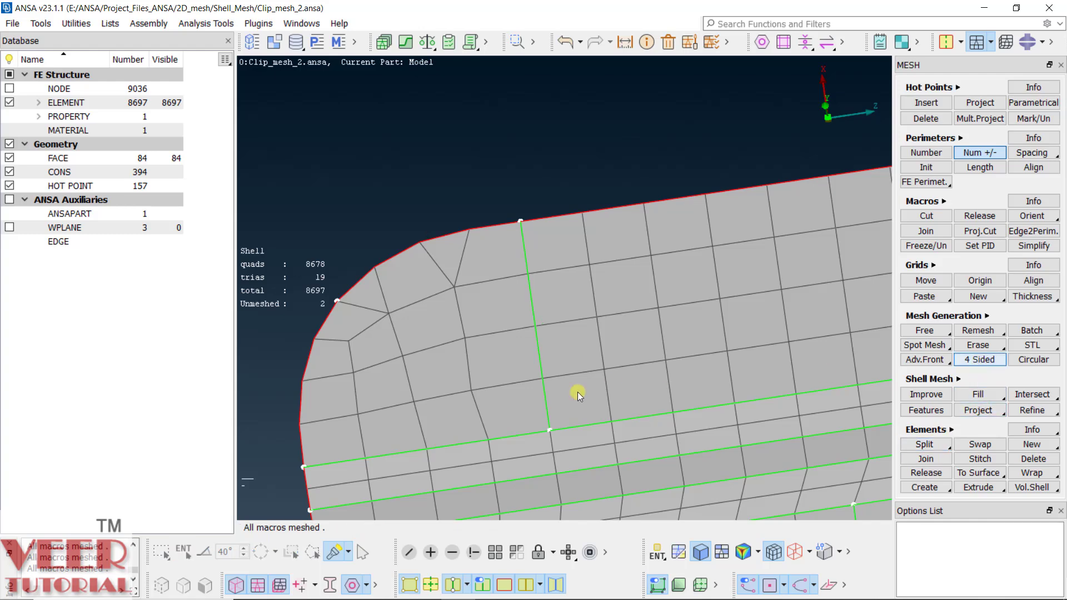
{"action": "left_click", "coordinate": [459, 408]}
{"action": "left_click", "coordinate": [830, 583]}
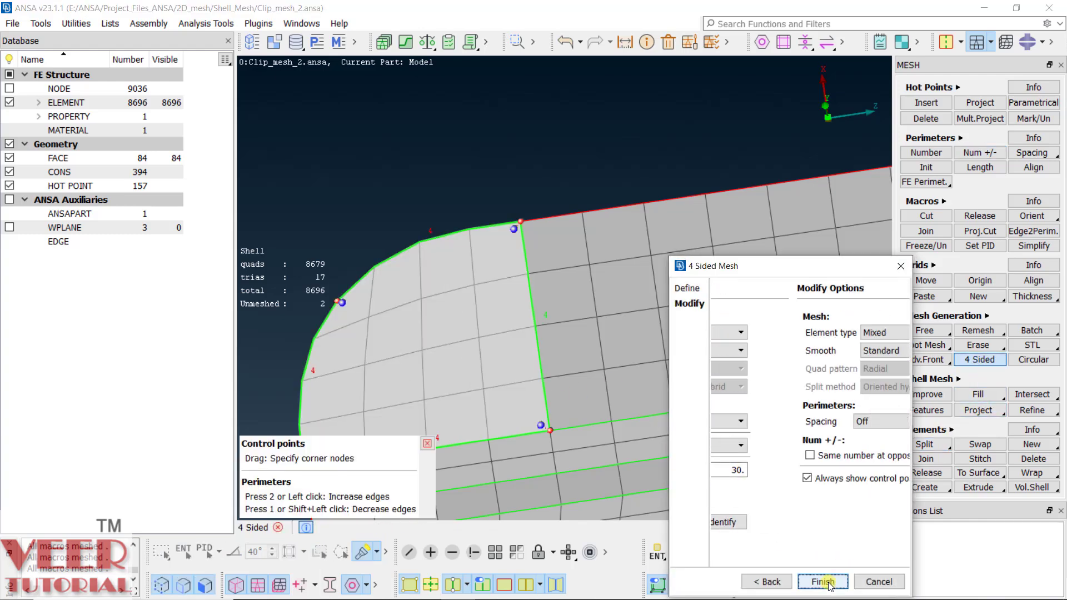
{"action": "left_click", "coordinate": [822, 581]}
{"action": "left_click", "coordinate": [862, 581]}
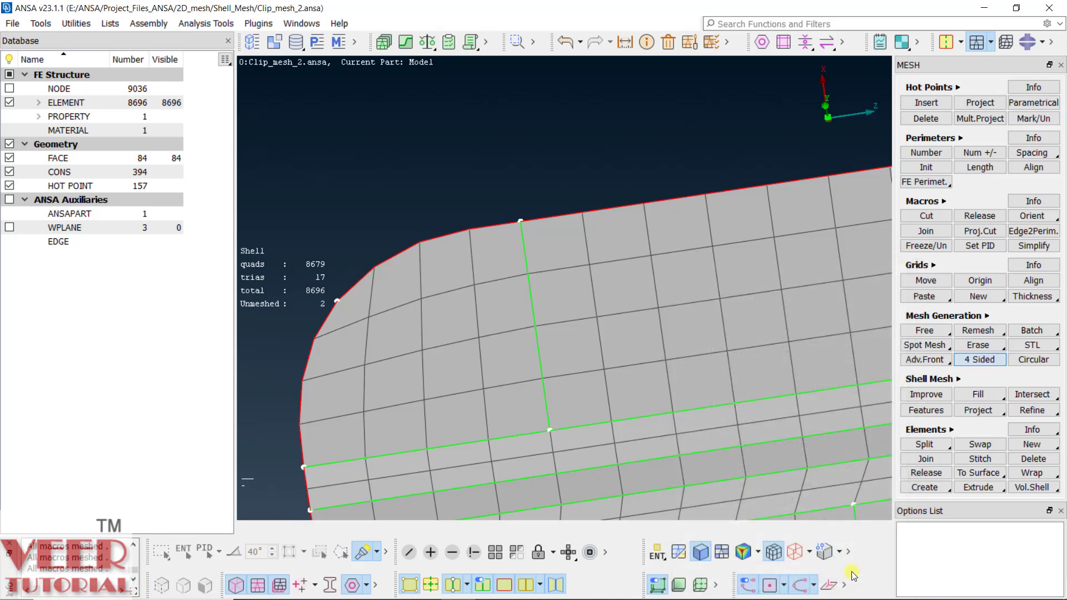
- Cut the main plate's end flange from bend line to outer edge beside the rounded corner nearest the long arm
{"action": "scroll", "coordinate": [420, 289], "scroll_direction": "down", "scroll_amount": 8}
{"action": "scroll", "coordinate": [653, 378], "scroll_direction": "up", "scroll_amount": 4}
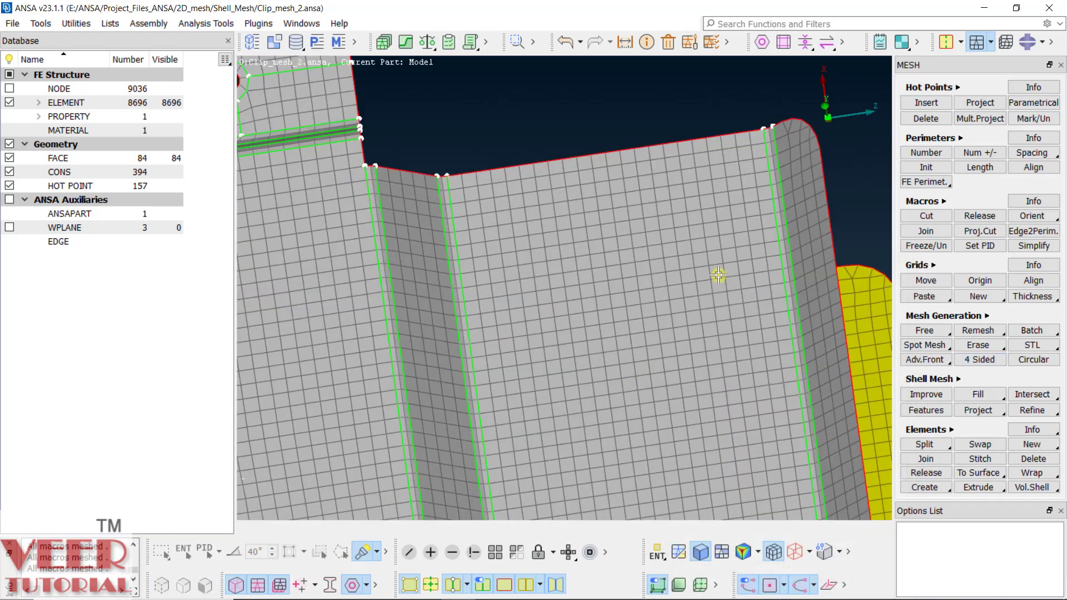
{"action": "left_click_drag", "start_coordinate": [714, 274], "coordinate": [651, 303], "text": "ctrl"}
{"action": "scroll", "coordinate": [529, 247], "scroll_direction": "down", "scroll_amount": 8}
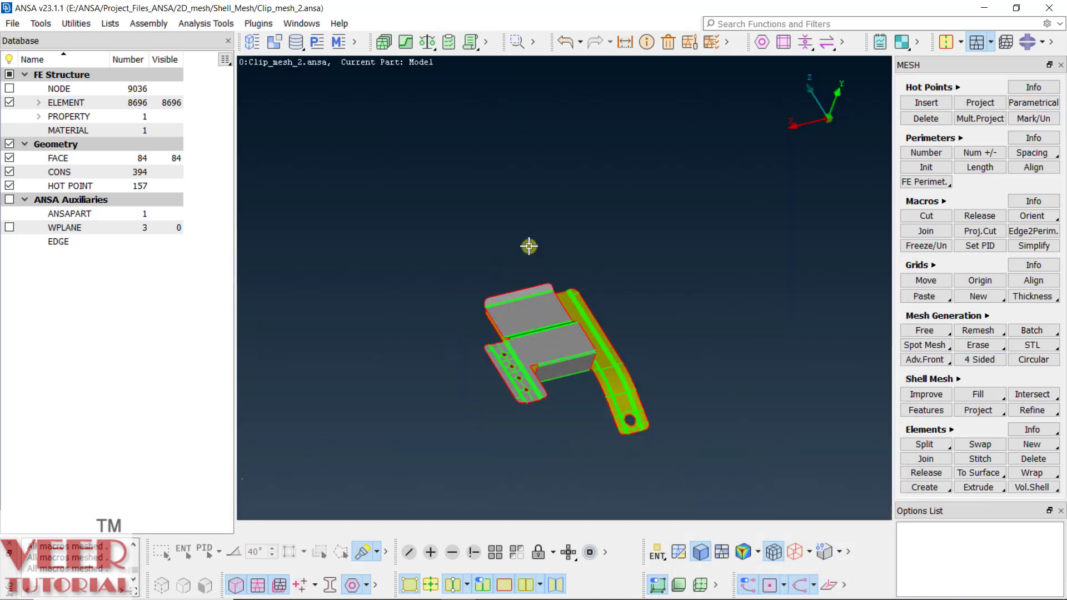
{"action": "middle_click_drag", "start_coordinate": [529, 246], "coordinate": [504, 310], "text": "ctrl"}
{"action": "scroll", "coordinate": [437, 299], "scroll_direction": "up", "scroll_amount": 7}
{"action": "left_click_drag", "start_coordinate": [522, 345], "coordinate": [500, 364], "text": "ctrl"}
{"action": "right_click_drag", "start_coordinate": [364, 382], "coordinate": [431, 325], "text": "ctrl"}
{"action": "scroll", "coordinate": [431, 325], "scroll_direction": "down", "scroll_amount": 3}
{"action": "left_click_drag", "start_coordinate": [430, 325], "coordinate": [446, 288], "text": "ctrl"}
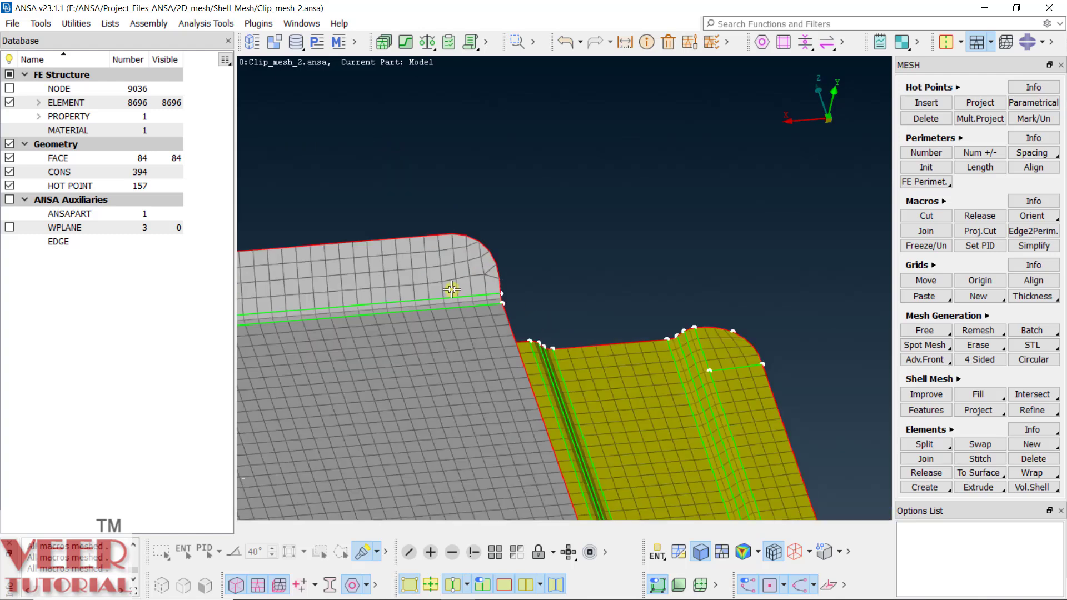
{"action": "scroll", "coordinate": [465, 278], "scroll_direction": "up", "scroll_amount": 3}
{"action": "left_click", "coordinate": [912, 218]}
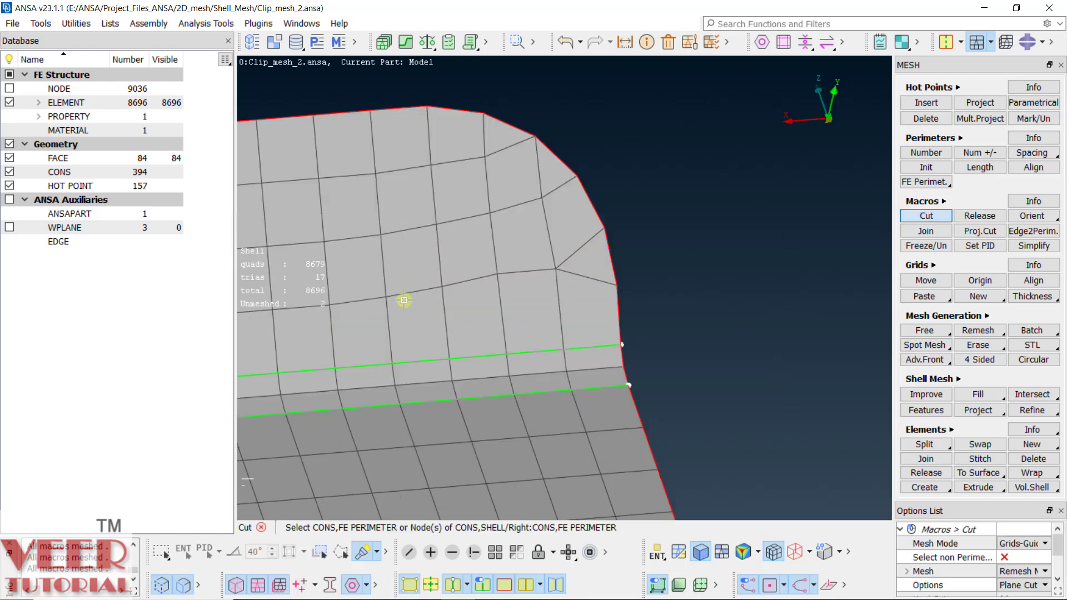
{"action": "left_click", "coordinate": [393, 364]}
{"action": "left_click", "coordinate": [372, 111]}
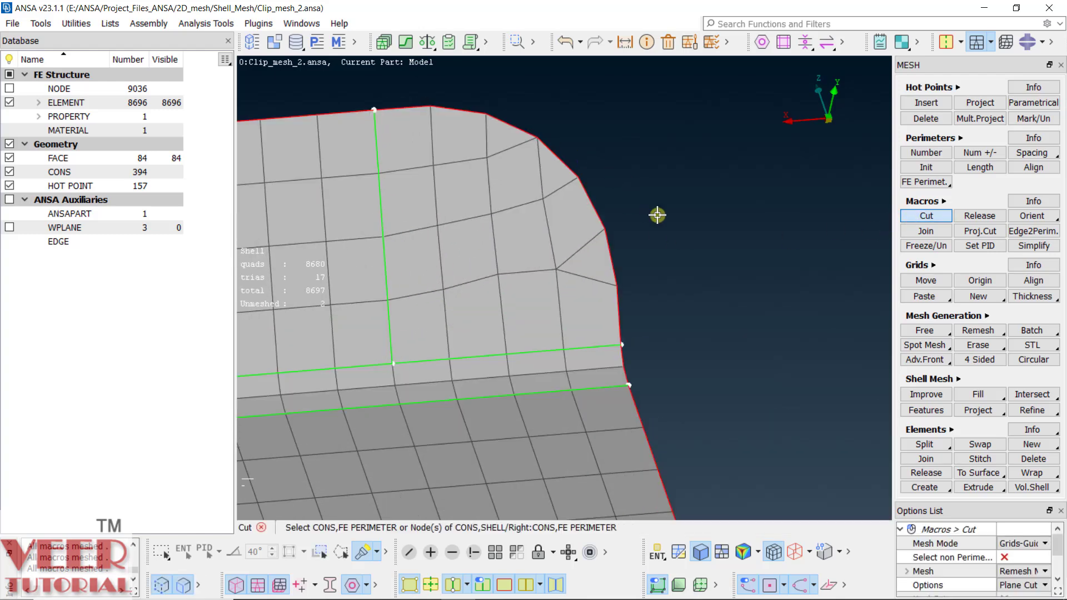
- Cut the end flange from bend line to outer edge beside its other rounded corner
{"action": "scroll", "coordinate": [660, 217], "scroll_direction": "down", "scroll_amount": 6}
{"action": "scroll", "coordinate": [345, 305], "scroll_direction": "up", "scroll_amount": 5}
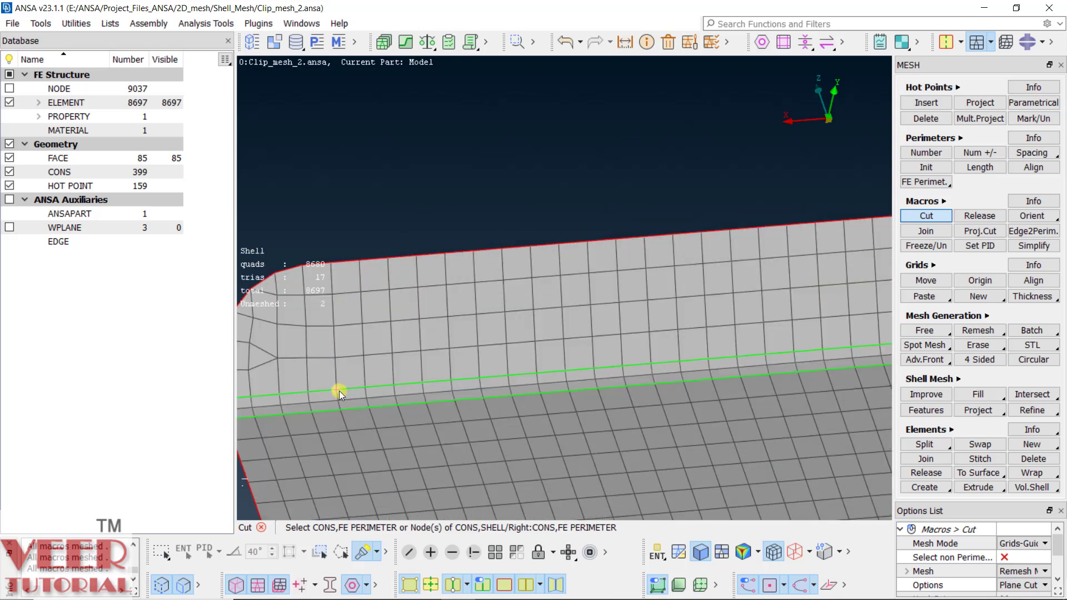
{"action": "left_click", "coordinate": [339, 390]}
{"action": "left_click", "coordinate": [335, 262]}
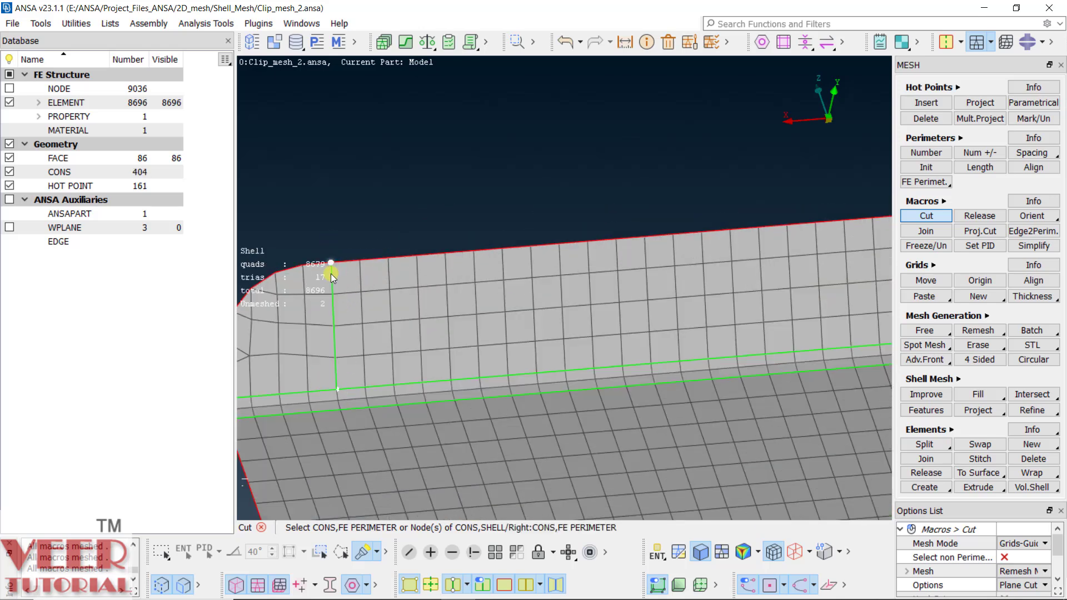
- Insert a hot point midway along the arc of each rounded corner on the end flange
{"action": "scroll", "coordinate": [356, 271], "scroll_direction": "down", "scroll_amount": 3}
{"action": "scroll", "coordinate": [310, 295], "scroll_direction": "up", "scroll_amount": 5}
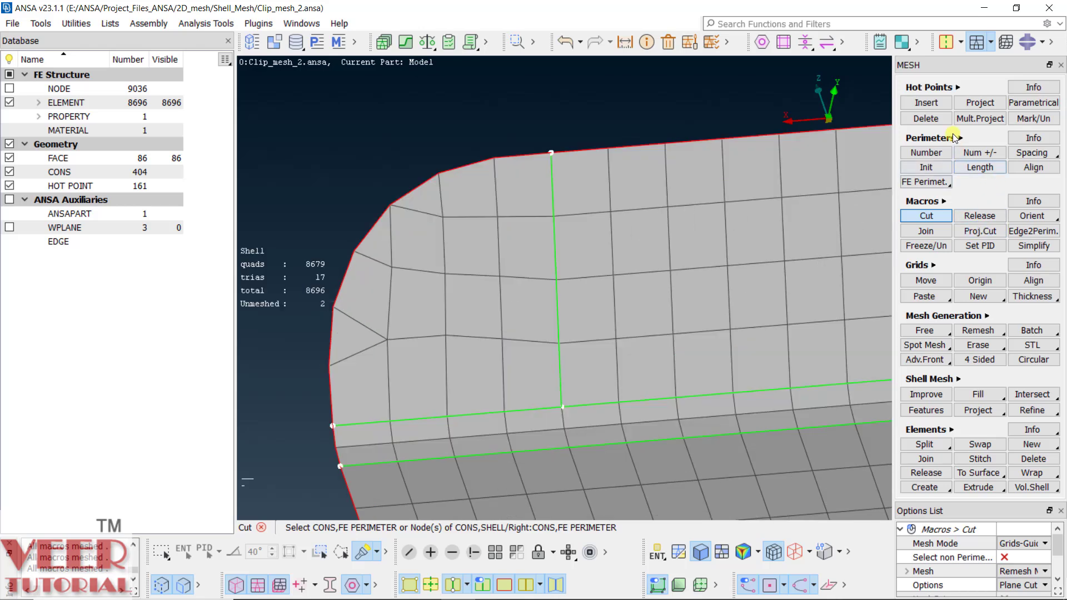
{"action": "left_click", "coordinate": [926, 103]}
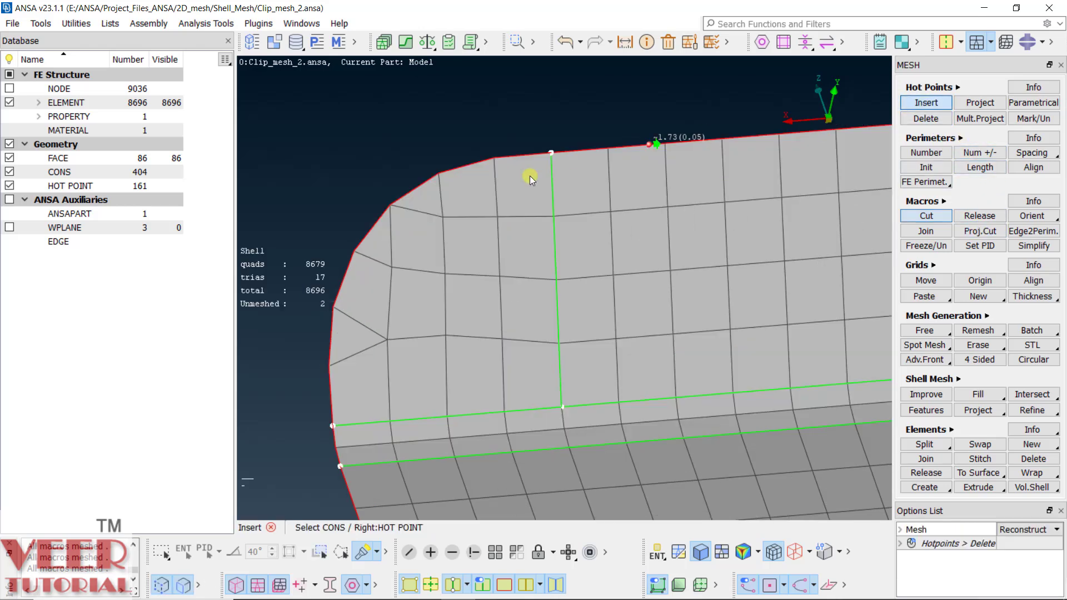
{"action": "left_click", "coordinate": [373, 229]}
{"action": "scroll", "coordinate": [372, 229], "scroll_direction": "down", "scroll_amount": 5}
{"action": "scroll", "coordinate": [714, 431], "scroll_direction": "up", "scroll_amount": 5}
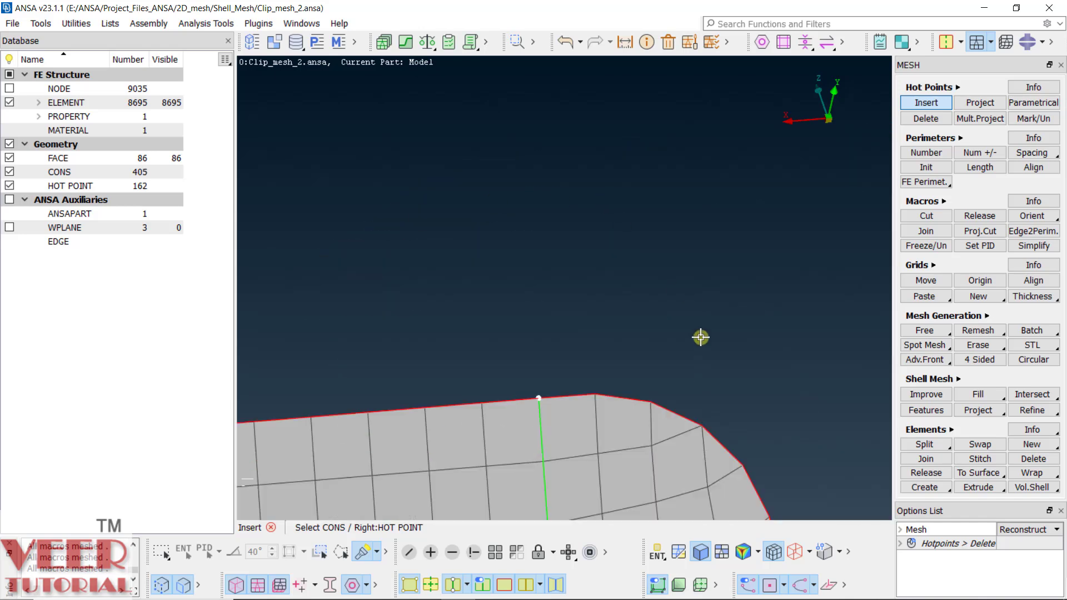
{"action": "left_click", "coordinate": [716, 438]}
{"action": "scroll", "coordinate": [727, 285], "scroll_direction": "down", "scroll_amount": 5}
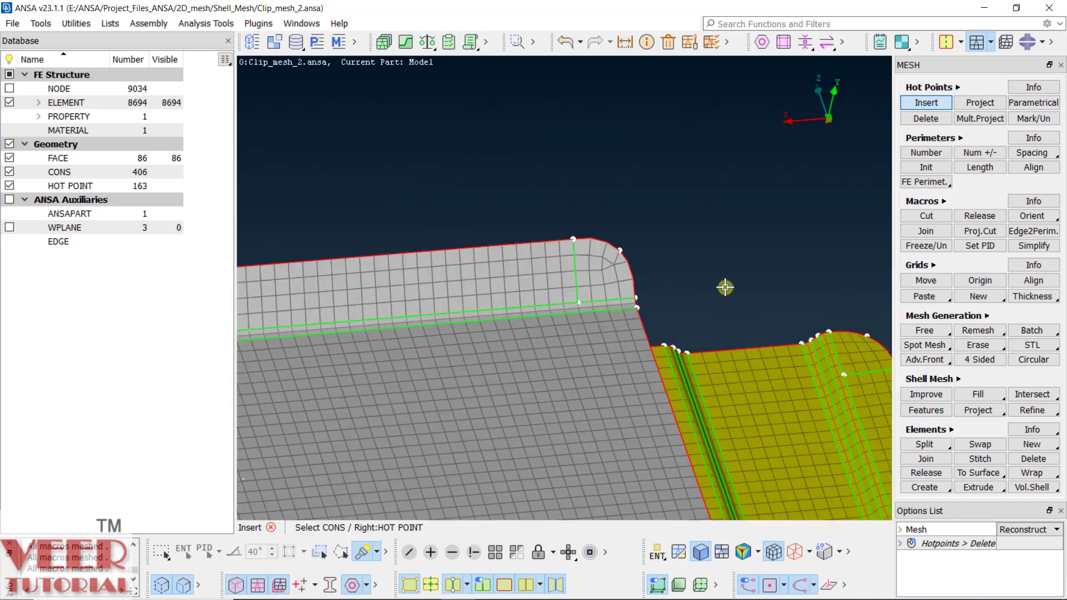
- Raise the two arc segments of the end flange corner nearest the long arm to 4 elements each
{"action": "scroll", "coordinate": [631, 274], "scroll_direction": "up", "scroll_amount": 5}
{"action": "left_click", "coordinate": [980, 152]}
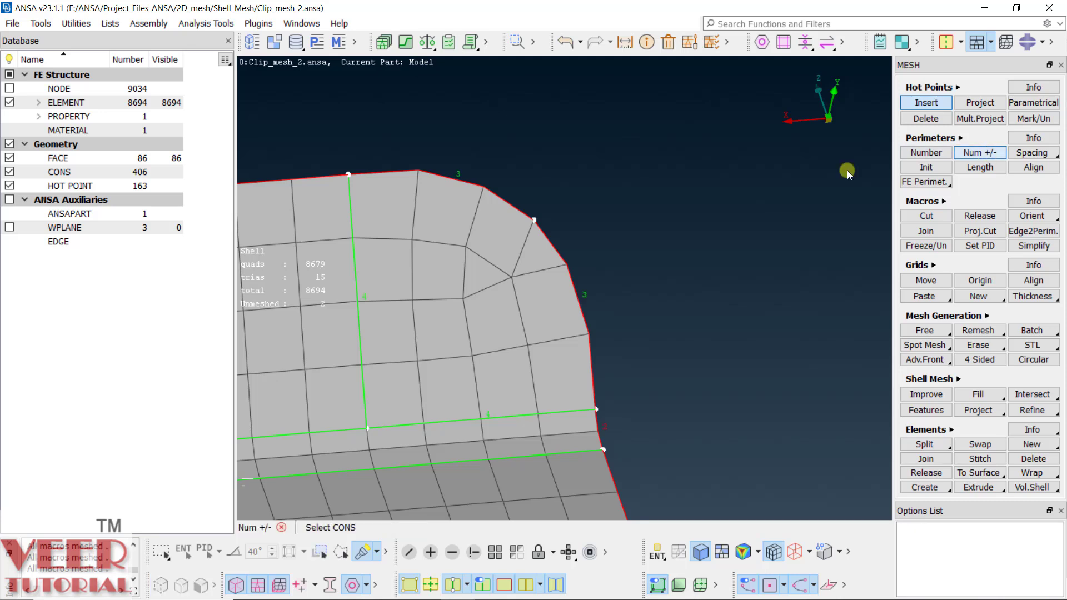
{"action": "left_click", "coordinate": [498, 189]}
{"action": "left_click", "coordinate": [584, 286]}
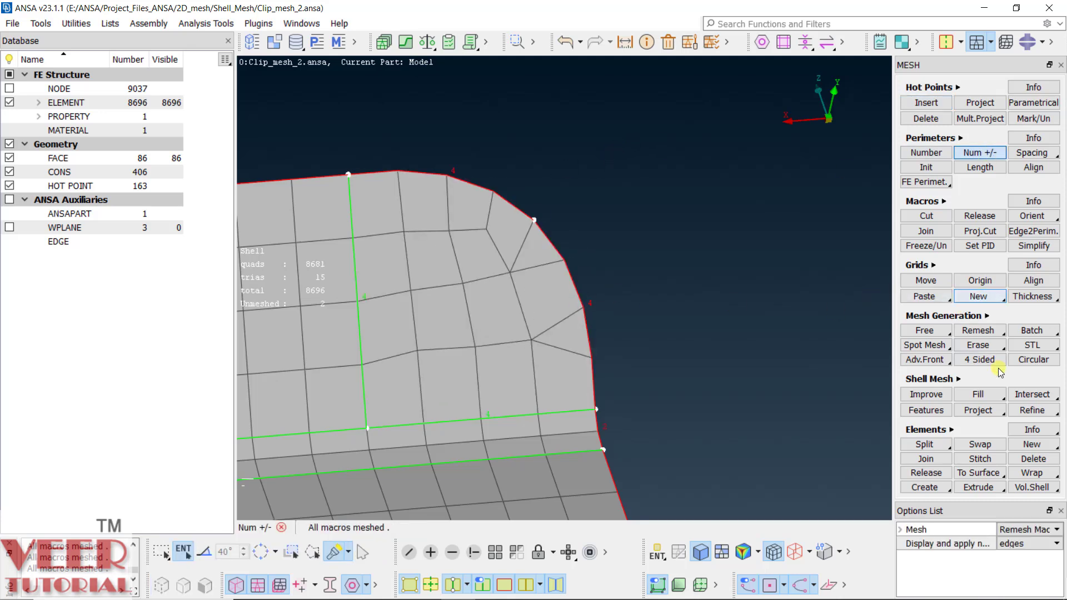
- Remesh the end flange corner face nearest the long arm with a 4 Sided mesh of Mixed elements
{"action": "left_click", "coordinate": [987, 360]}
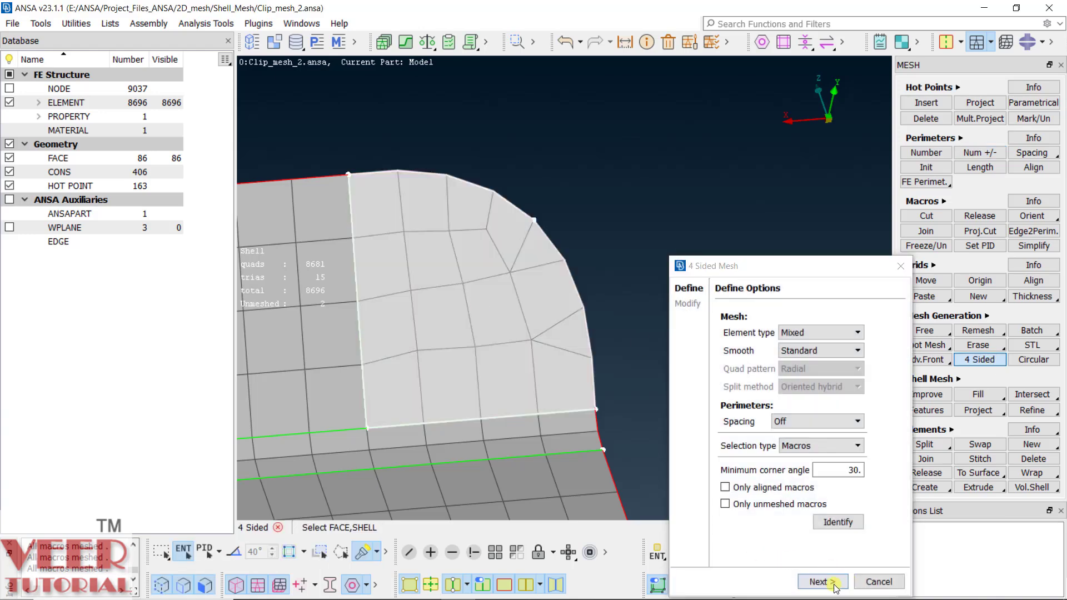
{"action": "left_click", "coordinate": [821, 581]}
{"action": "left_click", "coordinate": [817, 581]}
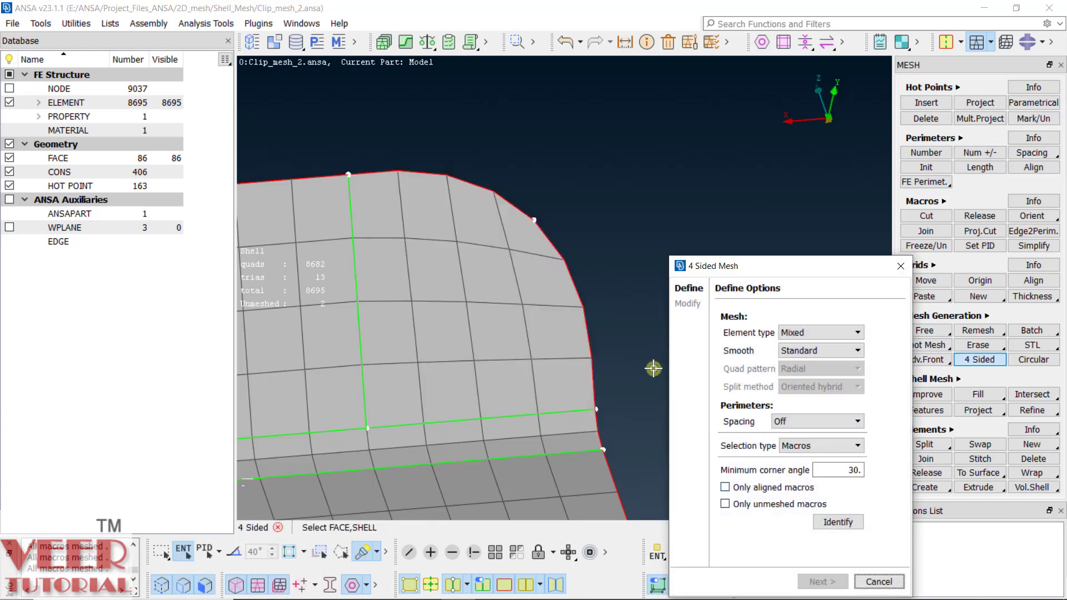
{"action": "scroll", "coordinate": [531, 322], "scroll_direction": "down", "scroll_amount": 5}
{"action": "scroll", "coordinate": [523, 385], "scroll_direction": "down", "scroll_amount": 4}
{"action": "scroll", "coordinate": [433, 375], "scroll_direction": "up", "scroll_amount": 3}
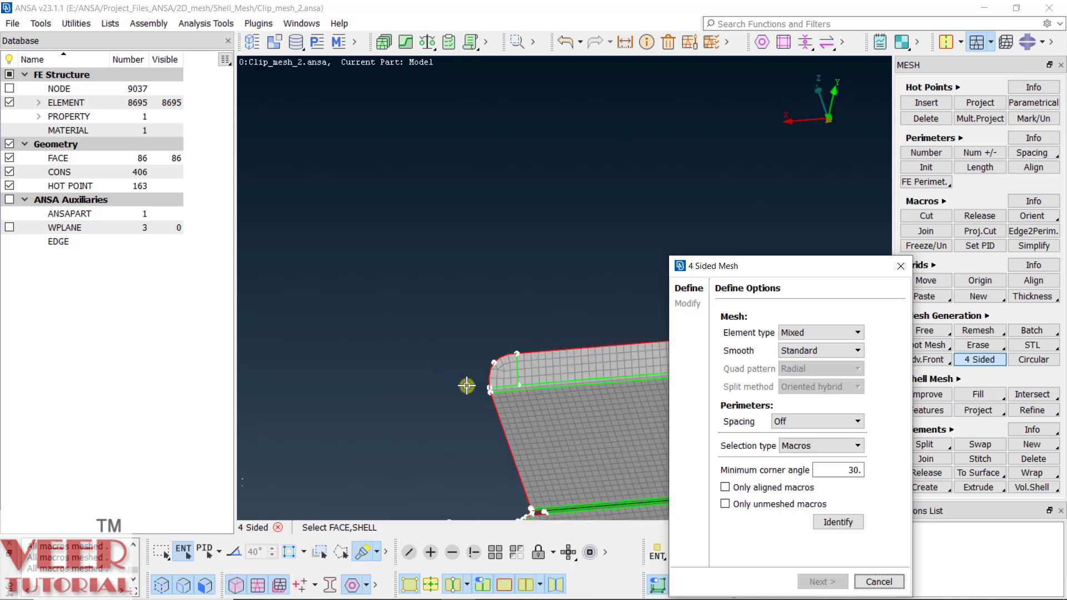
- Remesh the end flange's other rounded corner face with a 4 Sided mesh of Mixed elements
{"action": "scroll", "coordinate": [551, 355], "scroll_direction": "up", "scroll_amount": 6}
{"action": "scroll", "coordinate": [490, 360], "scroll_direction": "down", "scroll_amount": 6}
{"action": "scroll", "coordinate": [424, 372], "scroll_direction": "up", "scroll_amount": 6}
{"action": "left_click", "coordinate": [409, 389]}
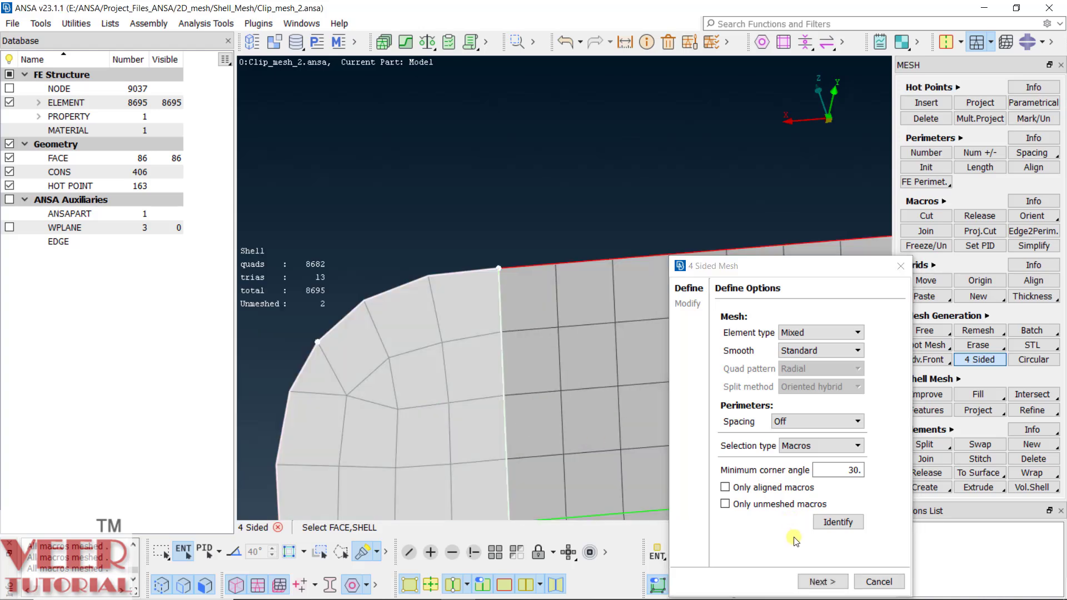
{"action": "left_click", "coordinate": [826, 581]}
{"action": "left_click", "coordinate": [822, 582]}
{"action": "left_click", "coordinate": [822, 581]}
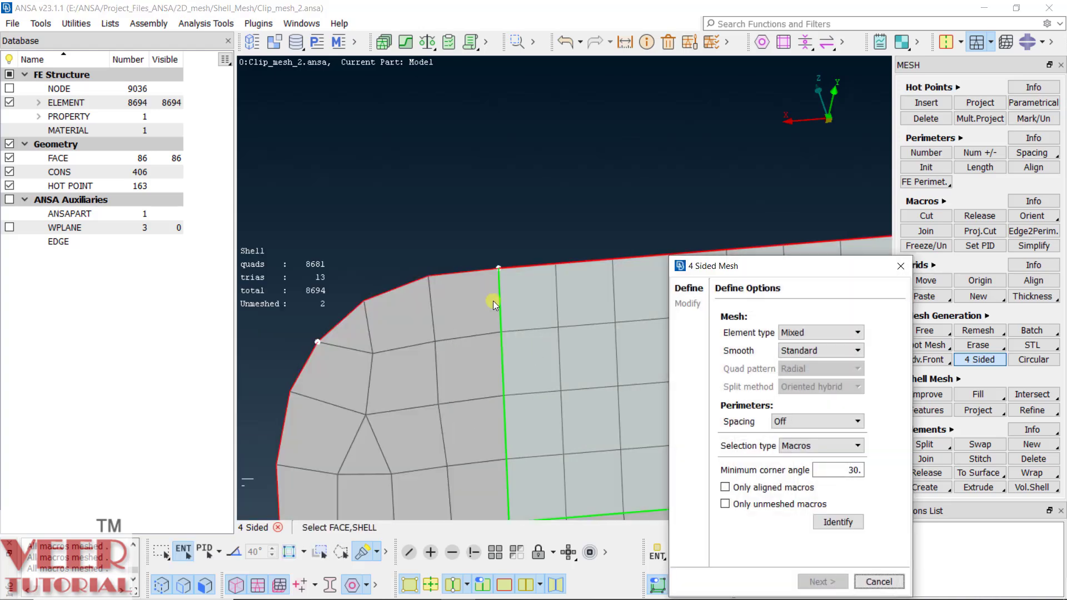
{"action": "left_click", "coordinate": [879, 582]}
- Raise the two arc segments of that rounded flange corner to 4 elements each
{"action": "left_click", "coordinate": [980, 152]}
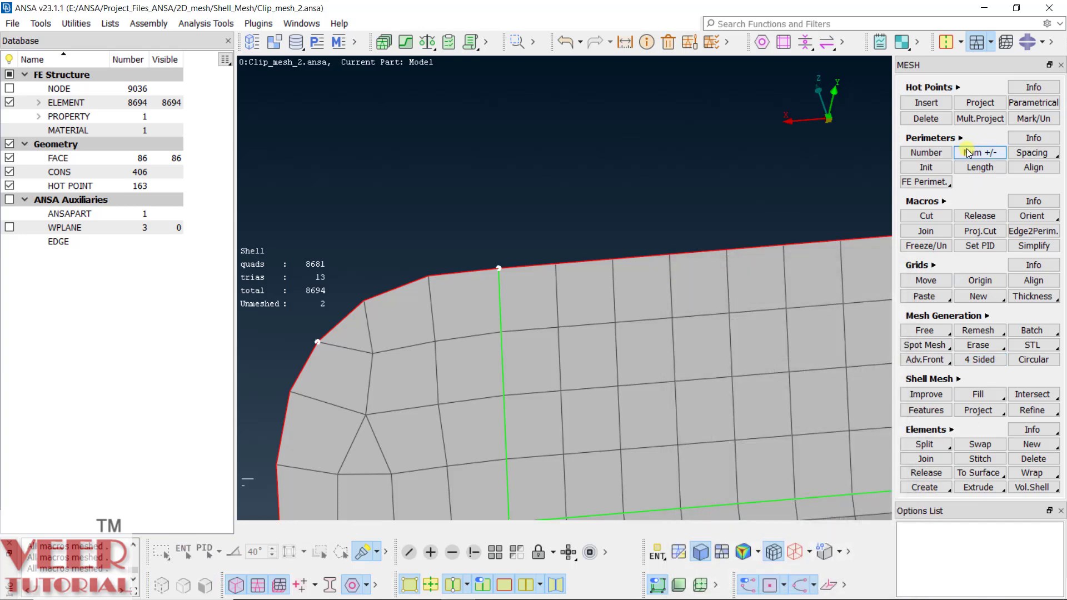
{"action": "left_click", "coordinate": [465, 268]}
{"action": "left_click", "coordinate": [302, 396]}
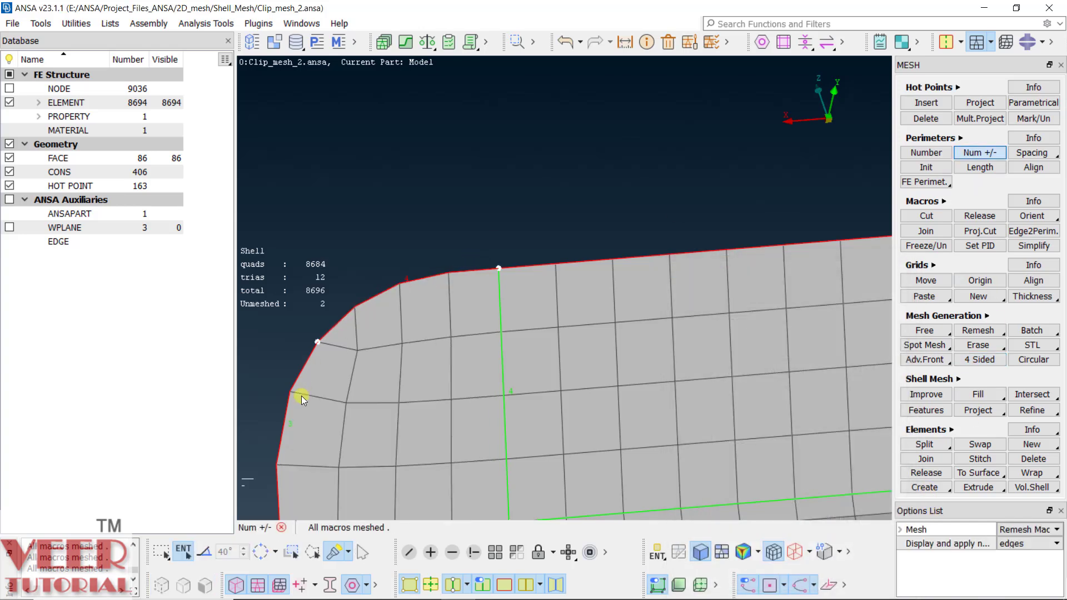
{"action": "left_click", "coordinate": [282, 427]}
{"action": "scroll", "coordinate": [427, 244], "scroll_direction": "down", "scroll_amount": 2}
{"action": "scroll", "coordinate": [410, 274], "scroll_direction": "down", "scroll_amount": 4}
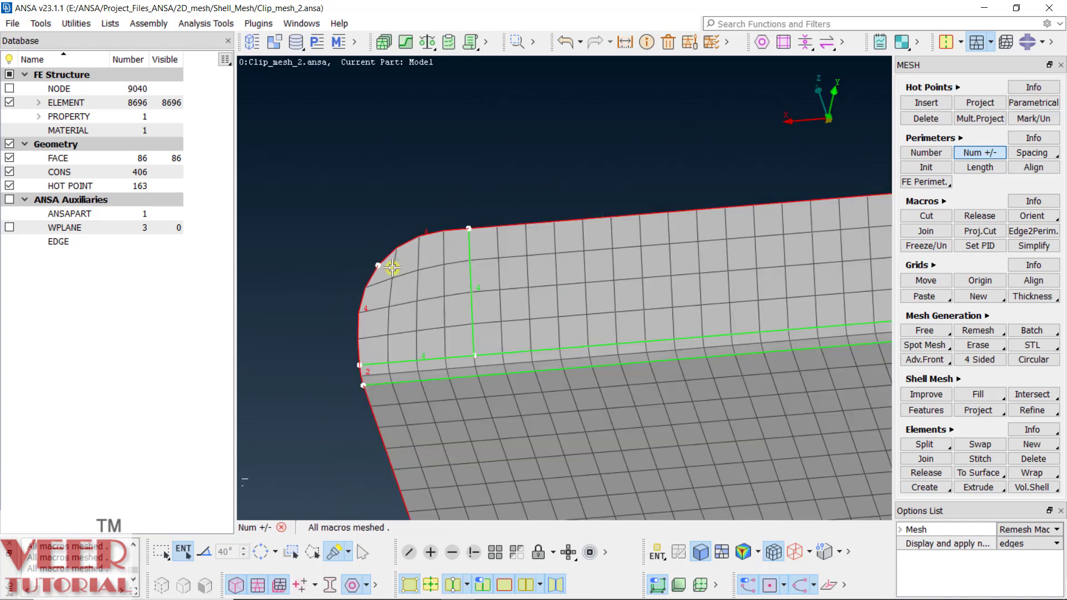
{"action": "middle_click", "coordinate": [393, 266]}
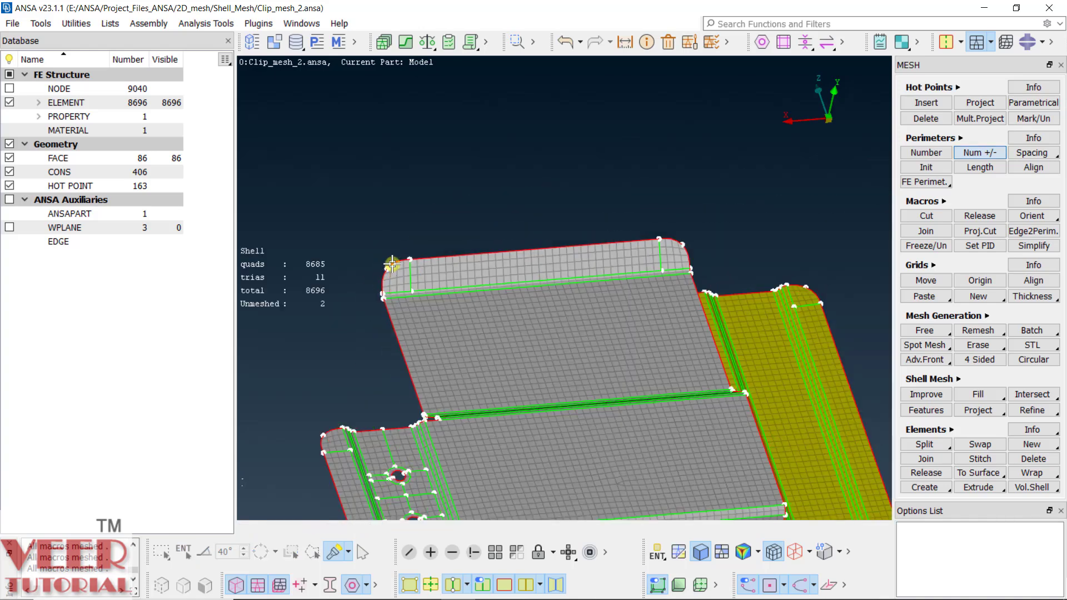
- Isolate the unmeshed faces to locate them, and bring the whole part back into view
{"action": "scroll", "coordinate": [487, 238], "scroll_direction": "down", "scroll_amount": 3}
{"action": "left_click_drag", "start_coordinate": [535, 394], "coordinate": [423, 456], "text": "ctrl"}
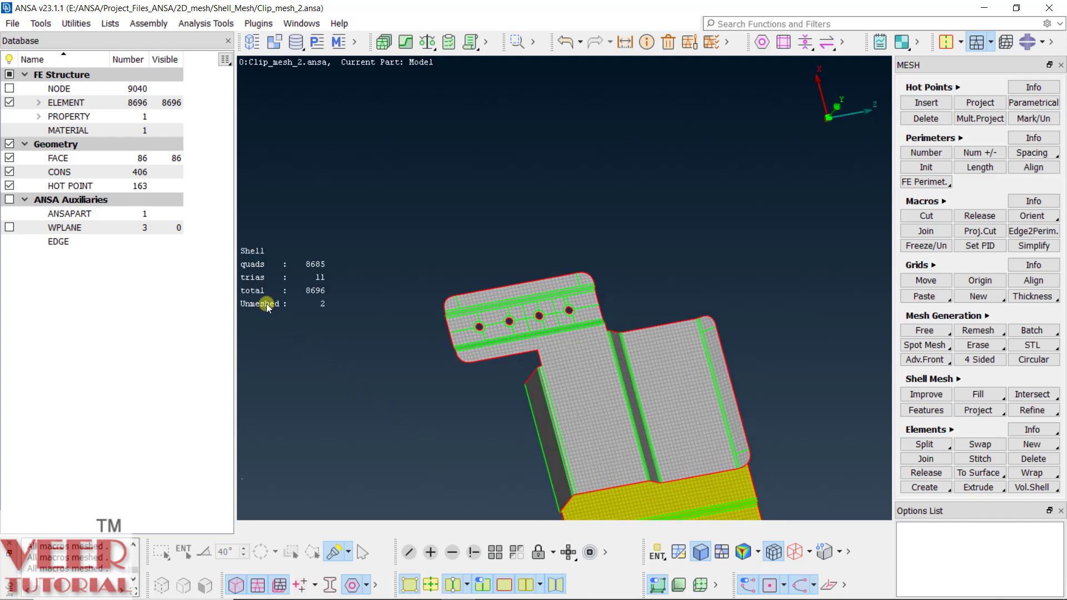
{"action": "right_click", "coordinate": [322, 302]}
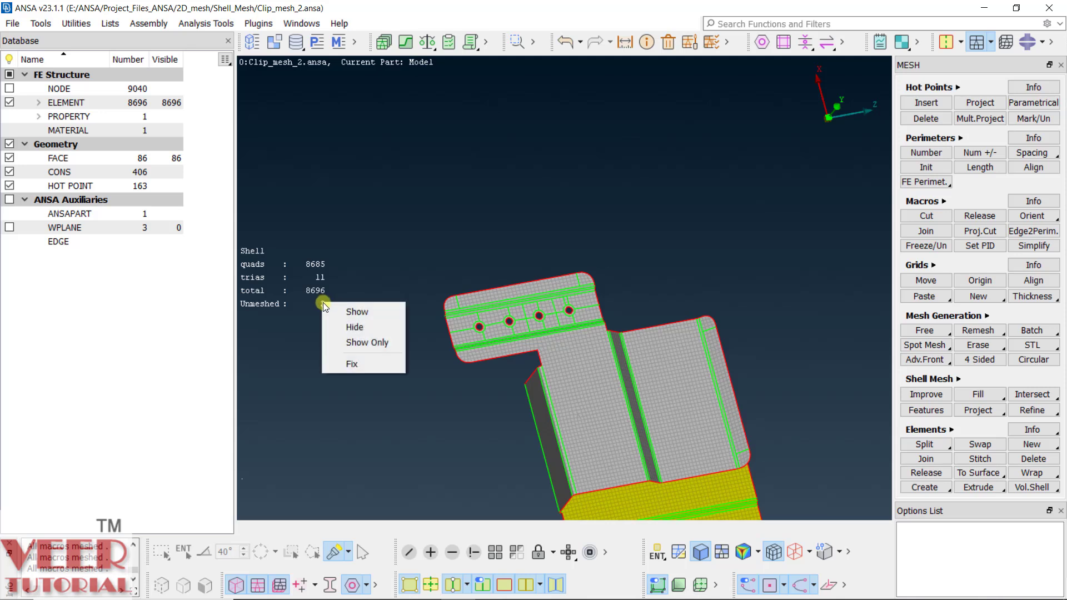
{"action": "left_click", "coordinate": [367, 343]}
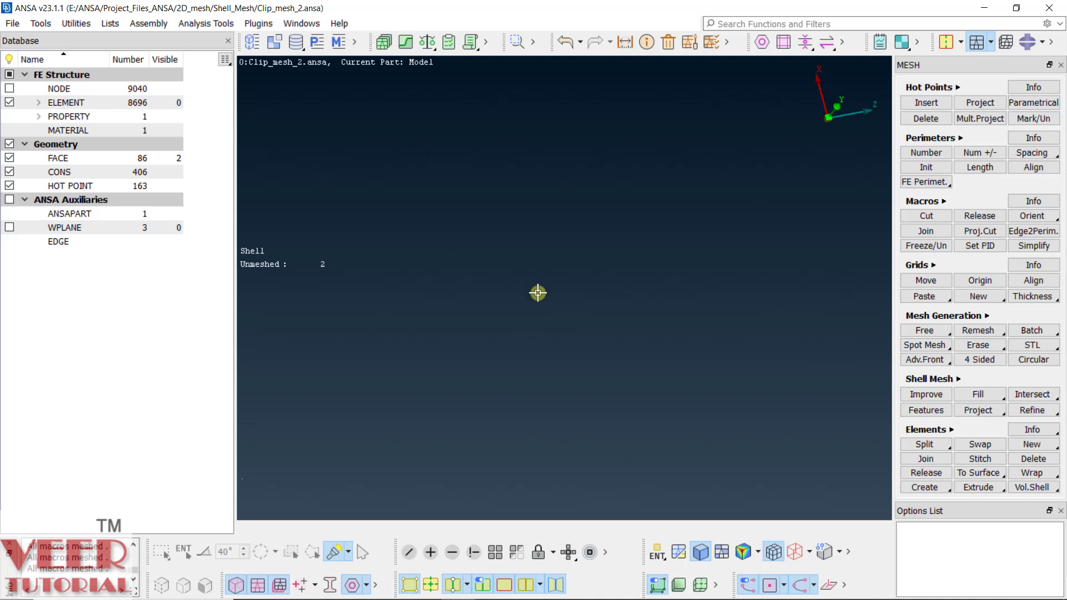
{"action": "left_click_drag", "start_coordinate": [560, 241], "coordinate": [563, 198], "text": "ctrl"}
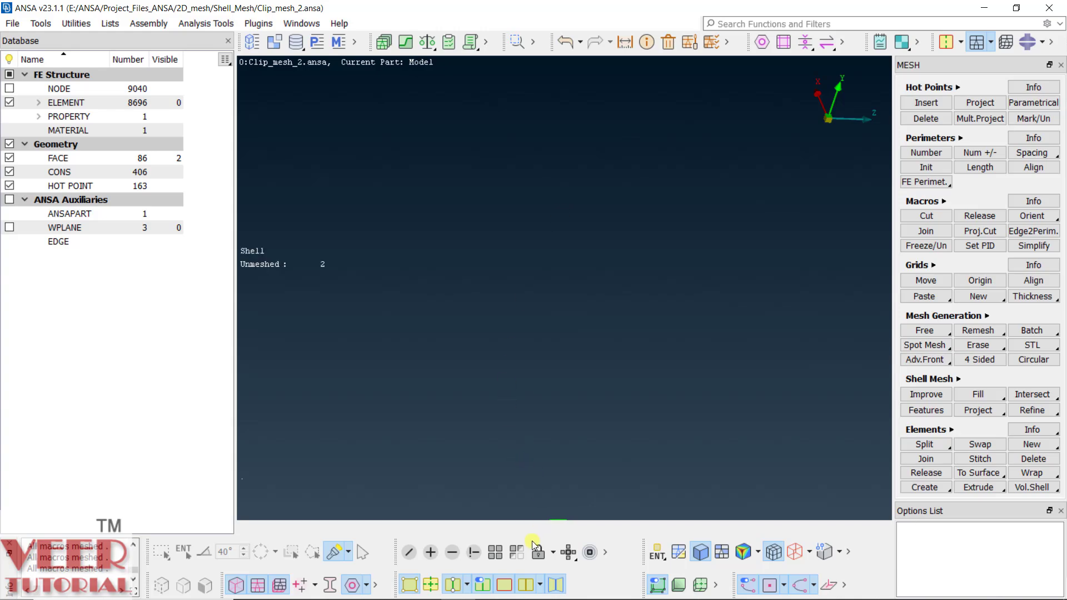
{"action": "left_click", "coordinate": [502, 558]}
- Examine the mesh on the flanges, bends and long arm from several angles
{"action": "scroll", "coordinate": [491, 324], "scroll_direction": "down", "scroll_amount": 3}
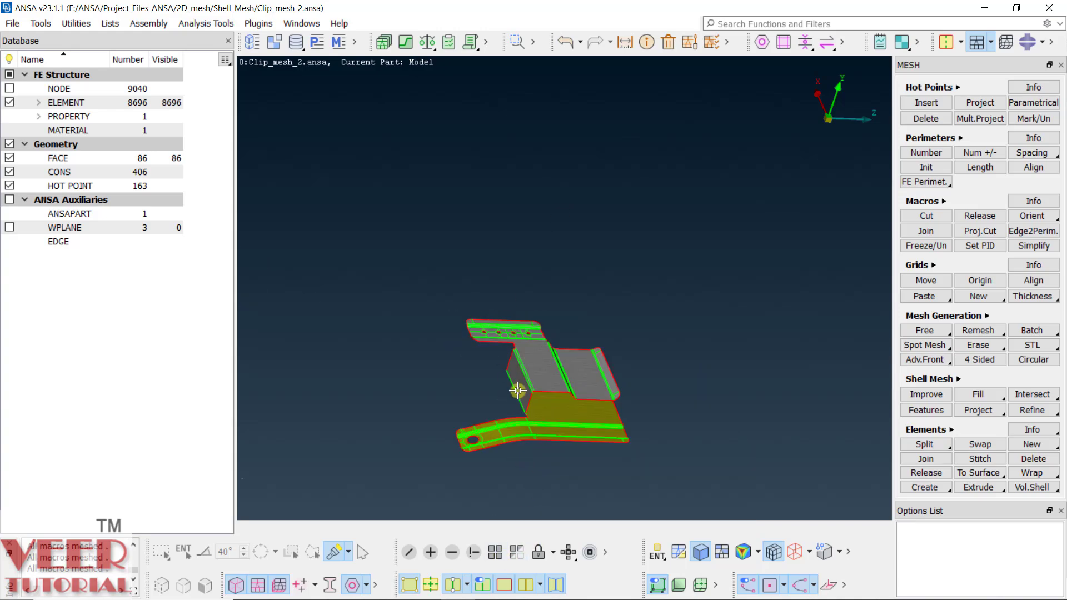
{"action": "scroll", "coordinate": [539, 412], "scroll_direction": "up", "scroll_amount": 5}
{"action": "left_click_drag", "start_coordinate": [606, 376], "coordinate": [489, 386], "text": "ctrl"}
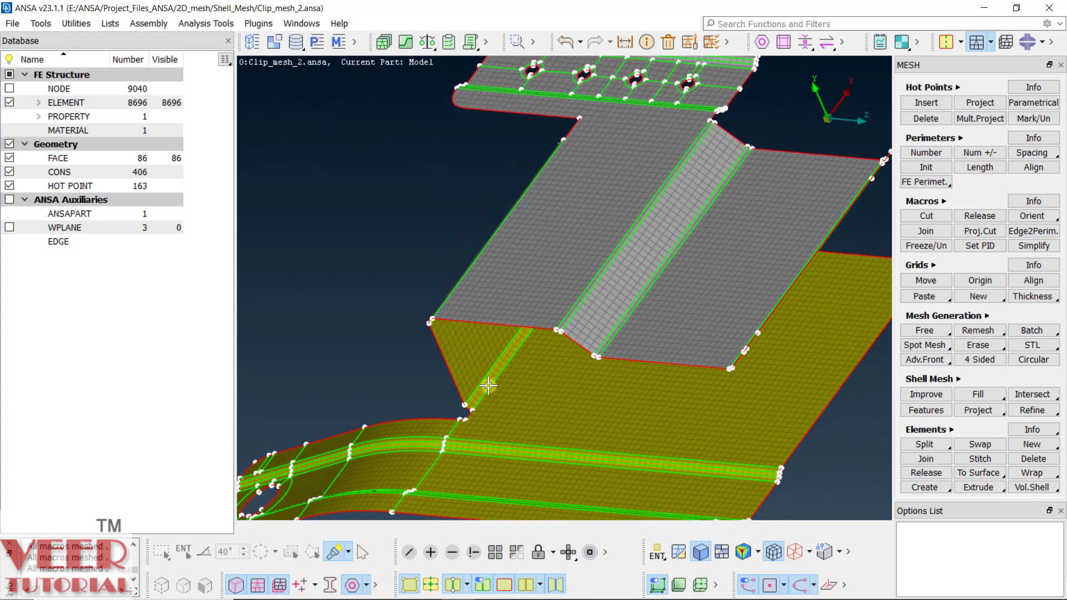
{"action": "scroll", "coordinate": [480, 404], "scroll_direction": "up", "scroll_amount": 7}
{"action": "scroll", "coordinate": [480, 404], "scroll_direction": "down", "scroll_amount": 6}
{"action": "left_click_drag", "start_coordinate": [550, 357], "coordinate": [642, 311], "text": "ctrl"}
{"action": "scroll", "coordinate": [643, 312], "scroll_direction": "up", "scroll_amount": 5}
- Start saving the model in v22 format, selecting Clip_mesh_2.ansa as the base name and opening the file name for editing
{"action": "left_click", "coordinate": [12, 24]}
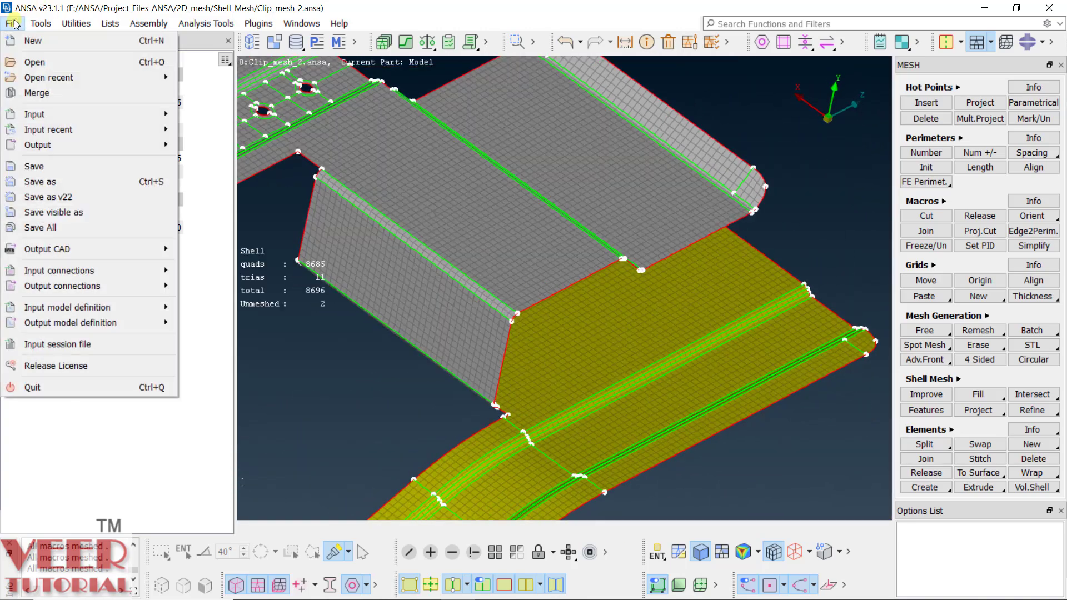
{"action": "left_click", "coordinate": [50, 197]}
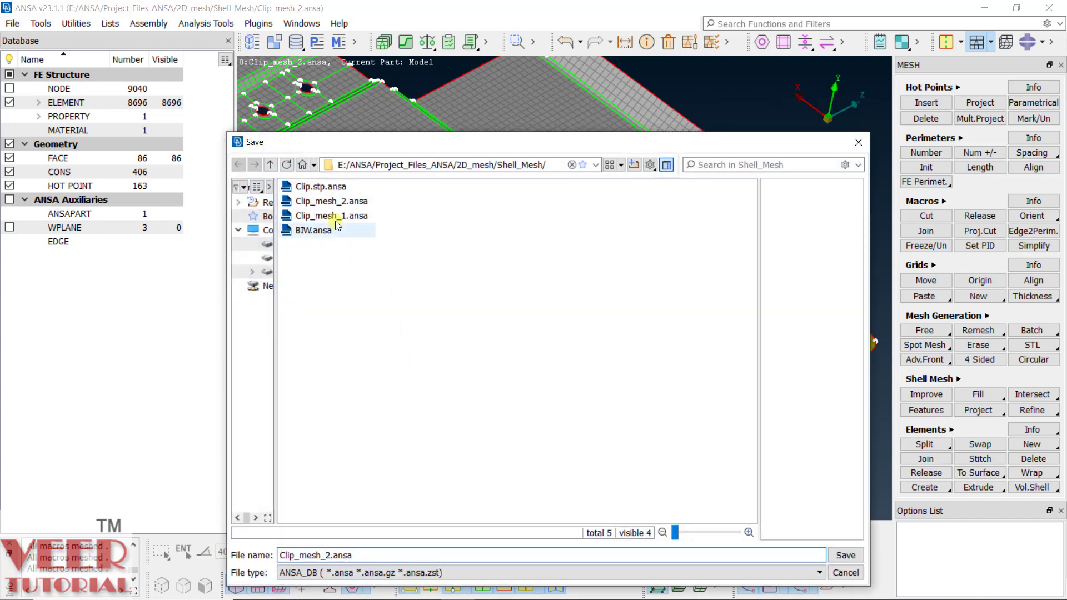
{"action": "left_click", "coordinate": [333, 201]}
{"action": "left_click", "coordinate": [336, 554]}
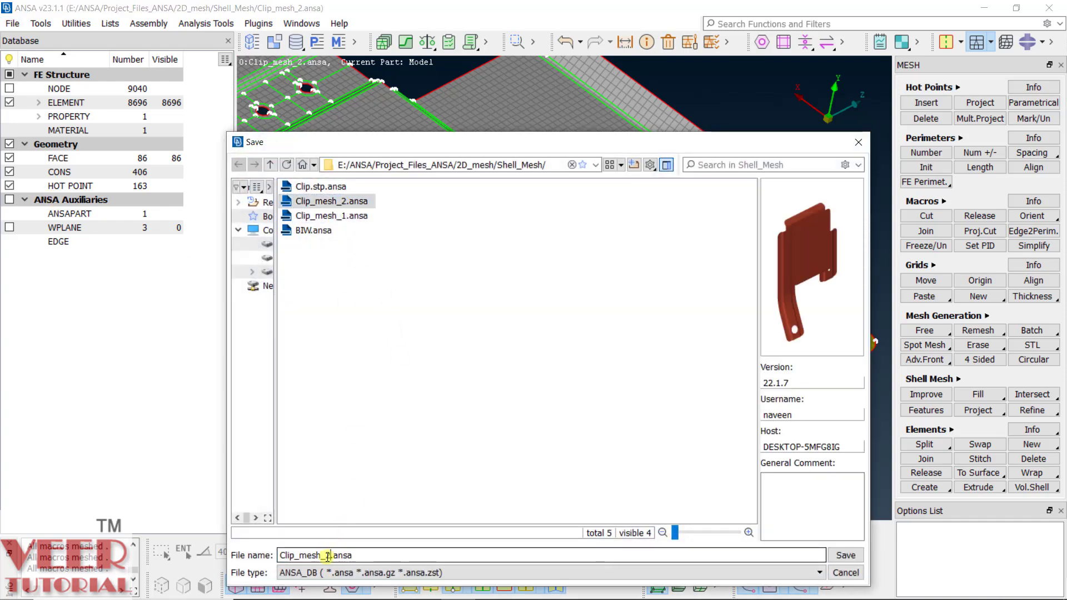